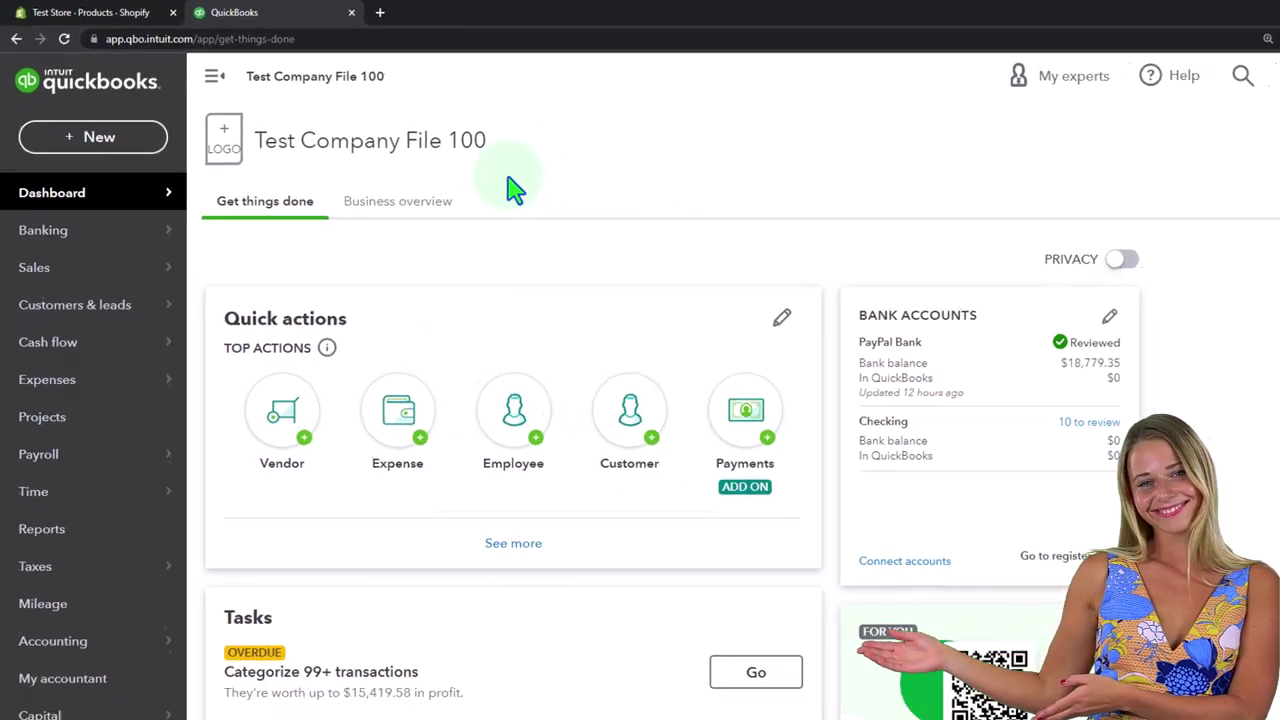
Duplicate the QuickBooks Test Company File 100 tab twice so there are three dashboard tabs
left_click(1199, 68)
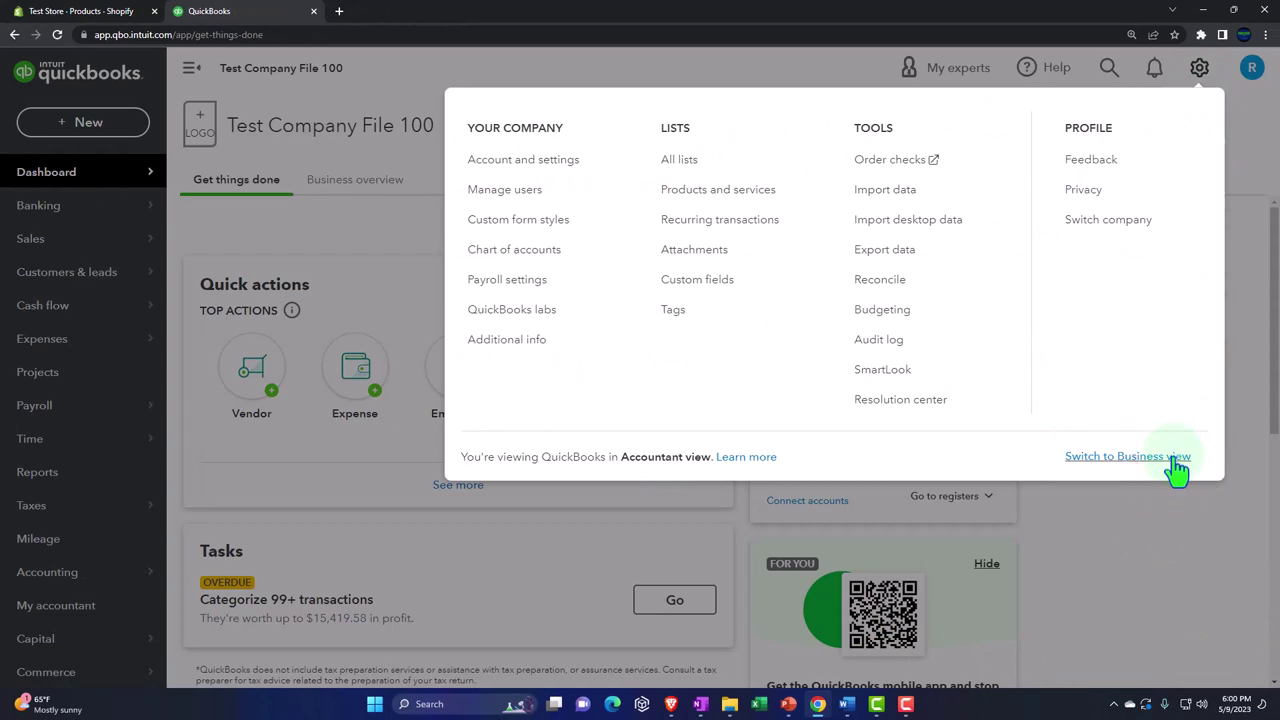
left_click(1168, 517)
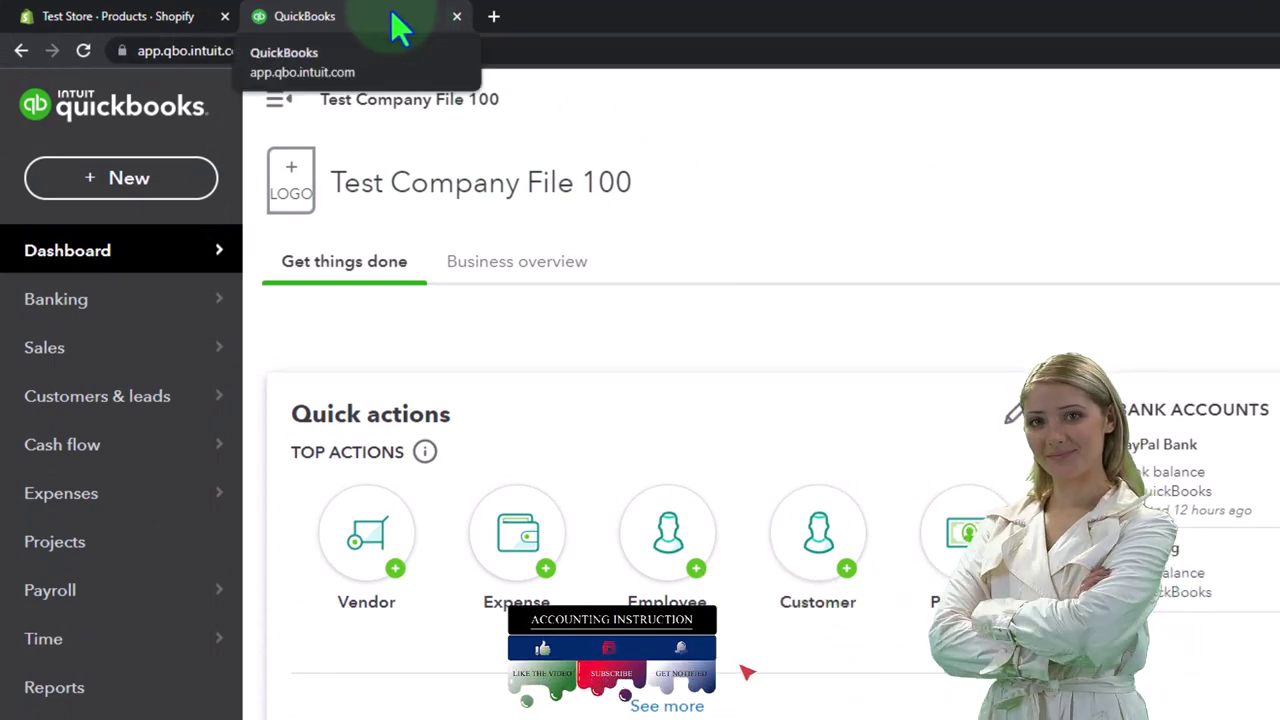
right_click(391, 16)
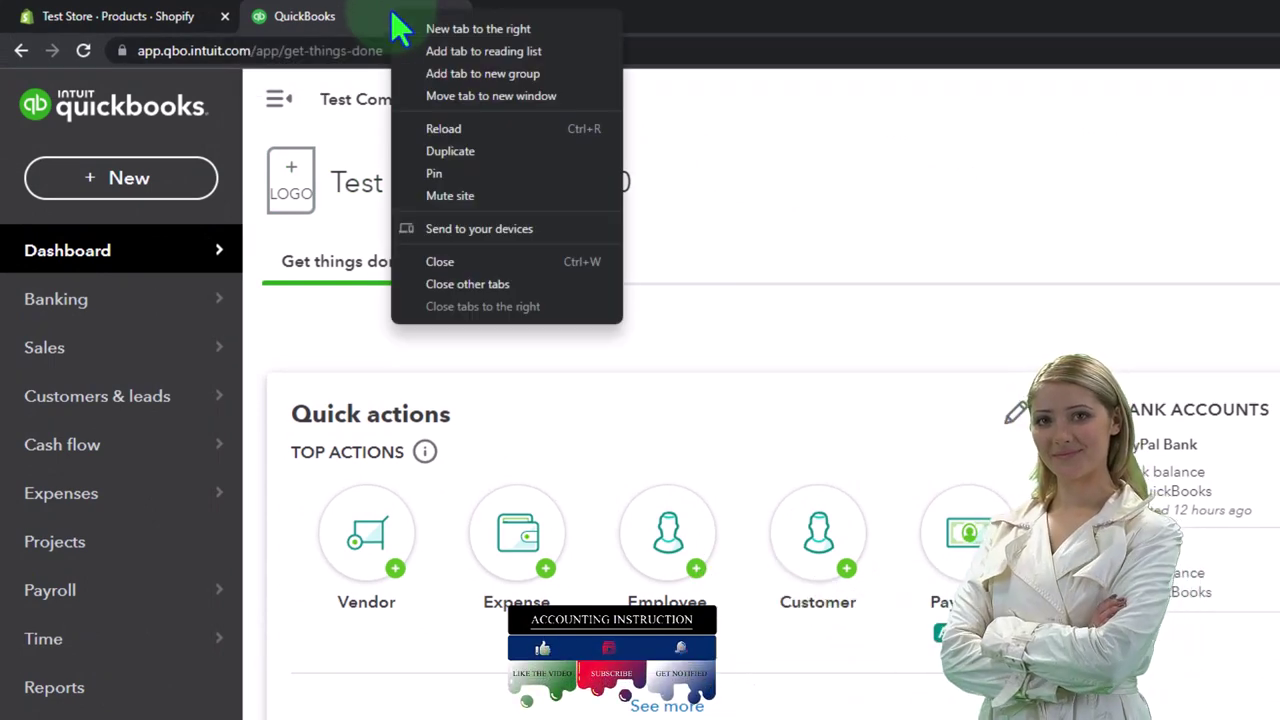
left_click(468, 151)
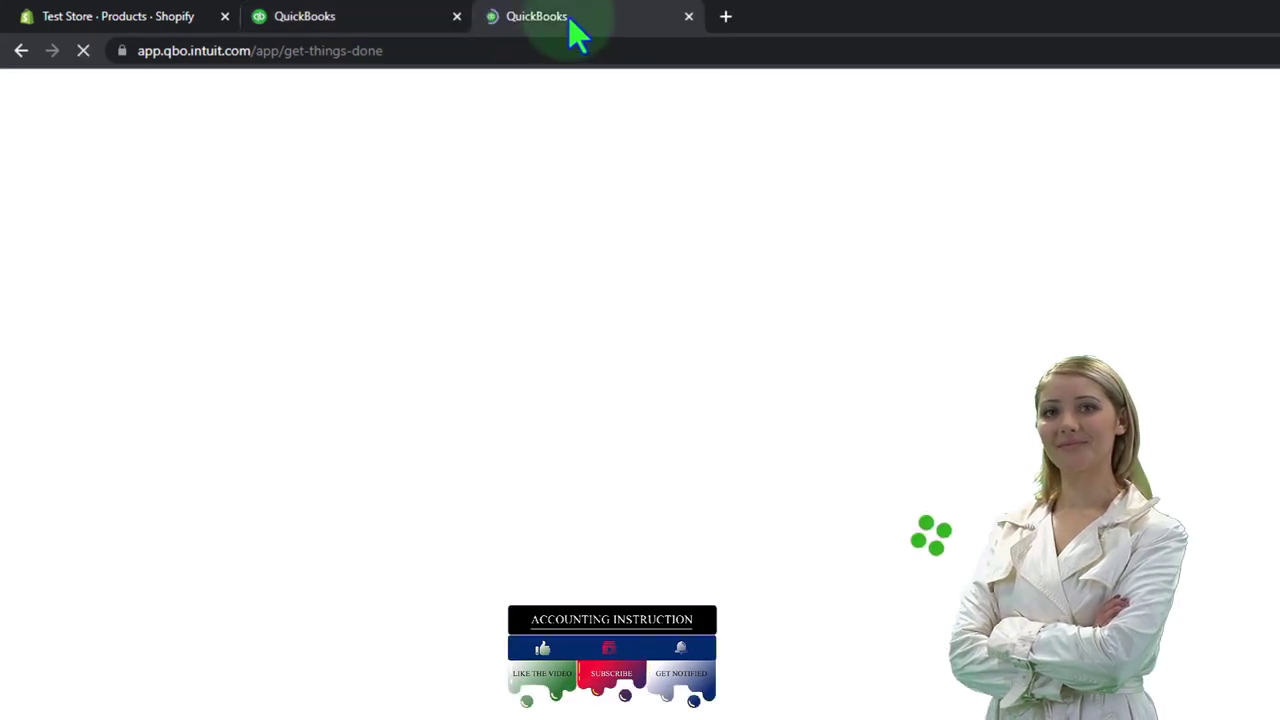
right_click(570, 18)
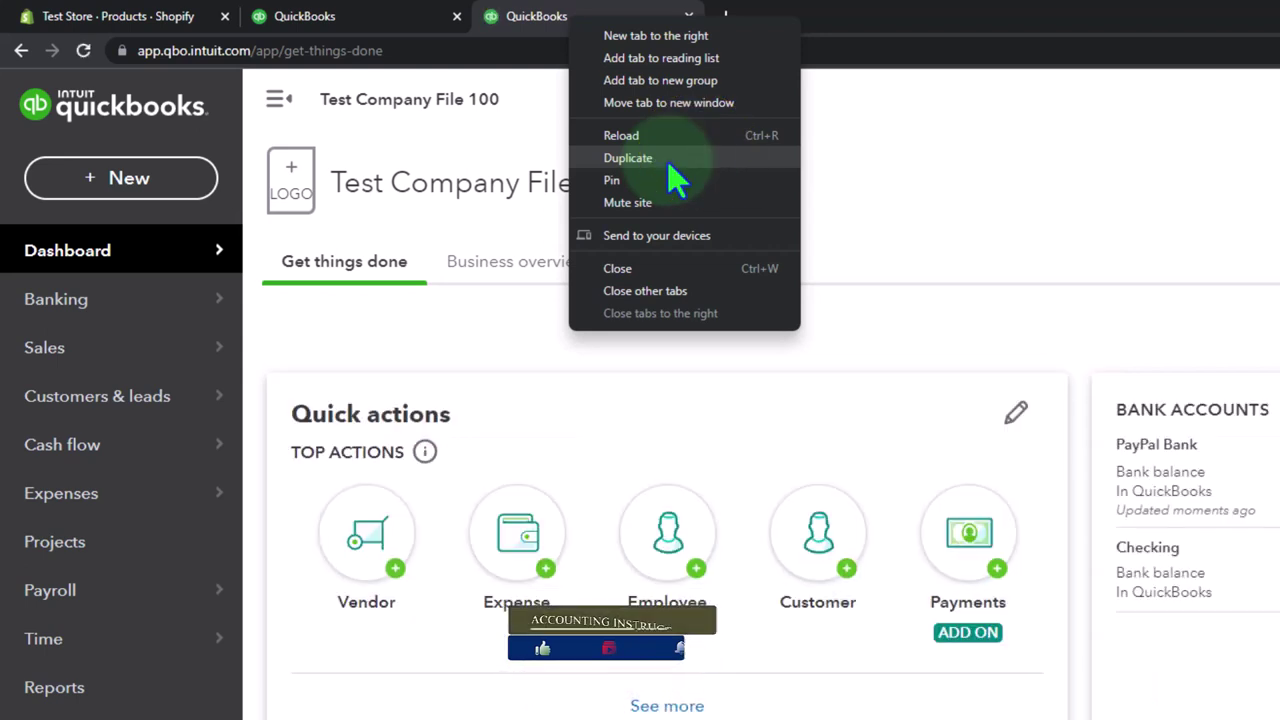
left_click(667, 160)
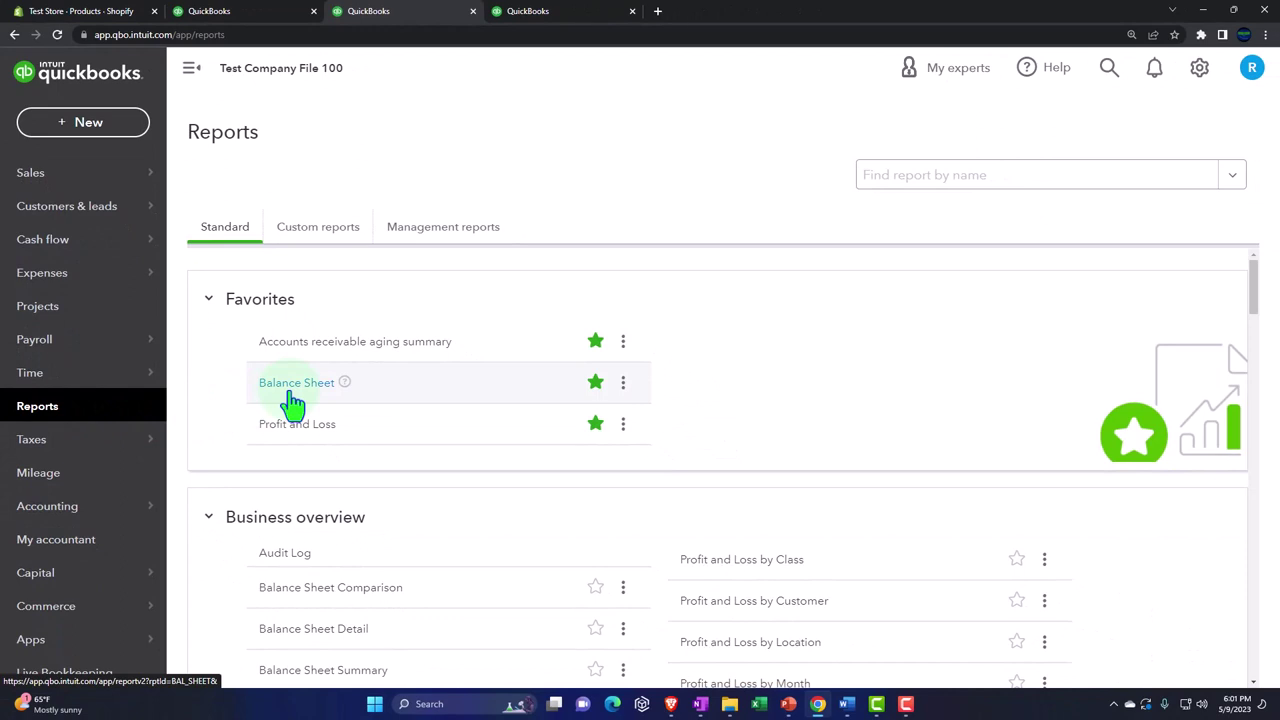
Open the Balance Sheet in one tab and the Profit and Loss report in another
left_click(292, 390)
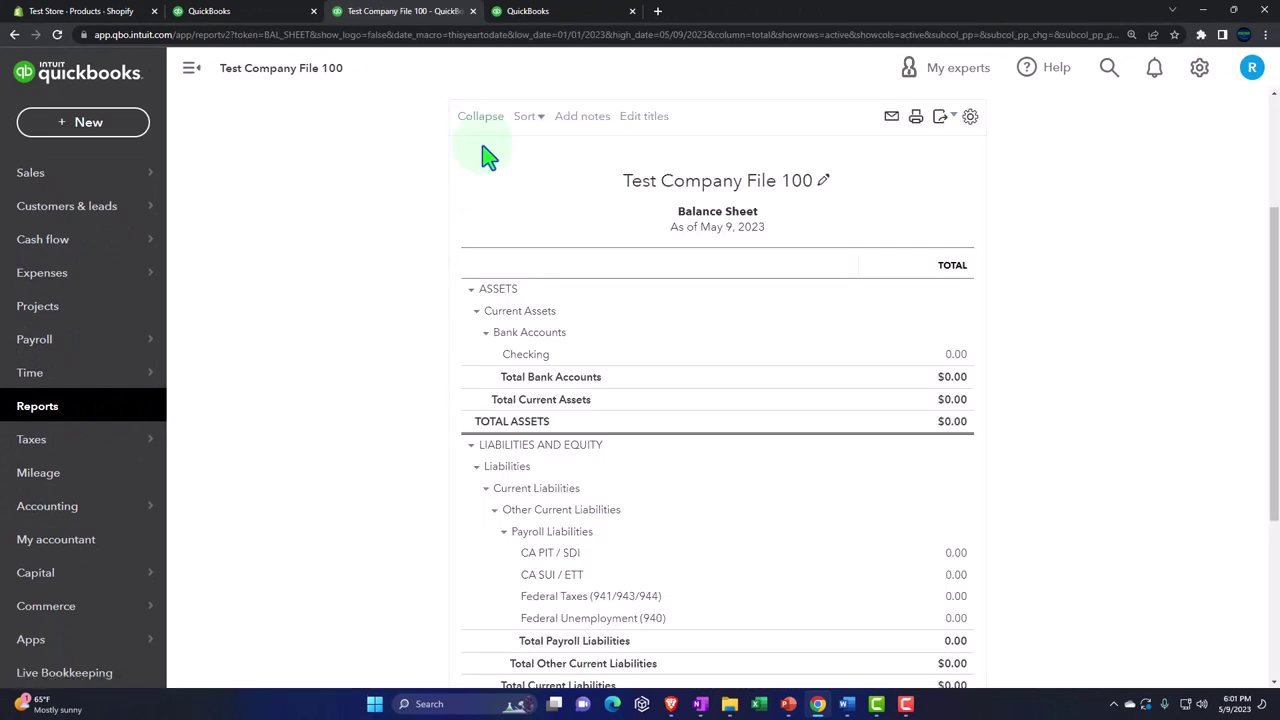
left_click(547, 14)
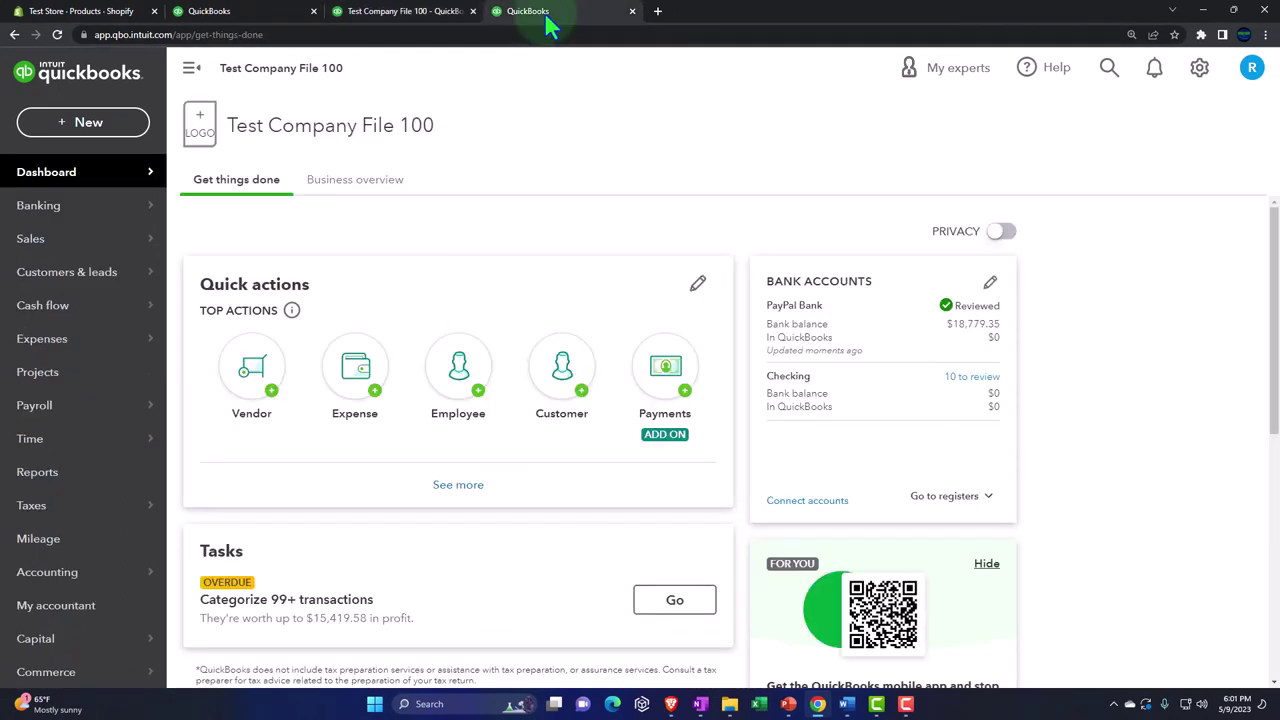
left_click(60, 477)
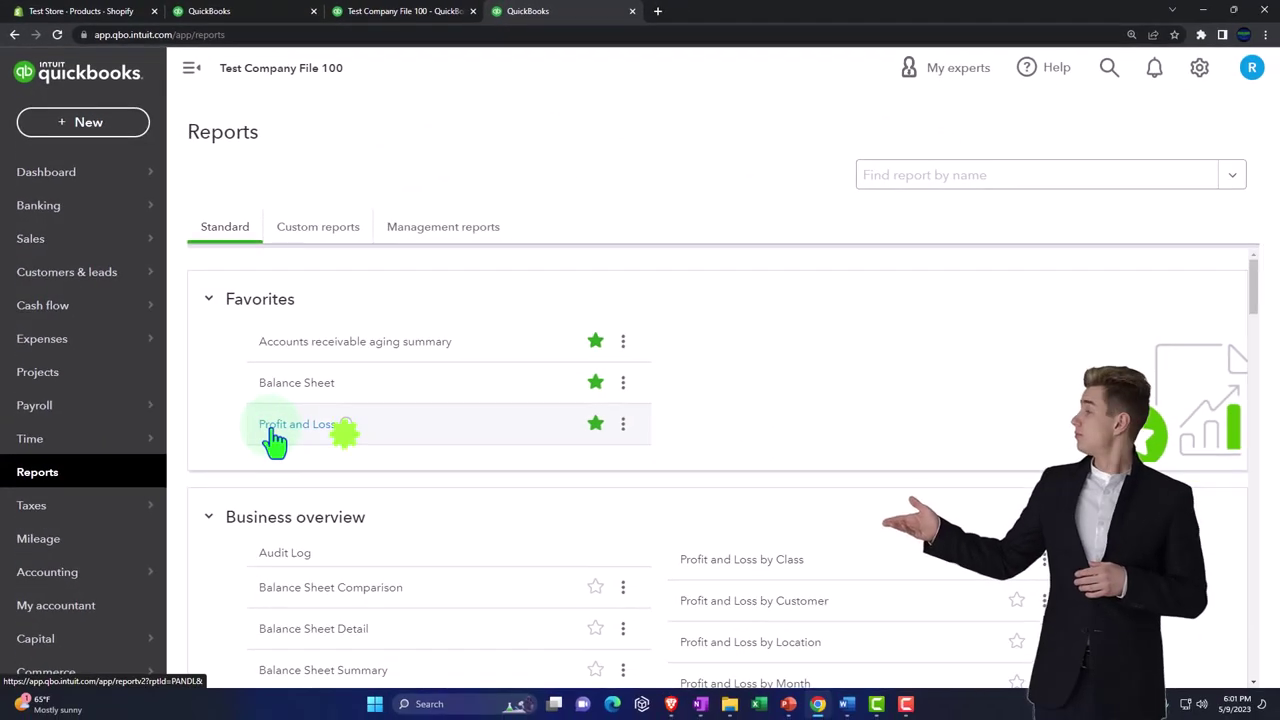
left_click(274, 440)
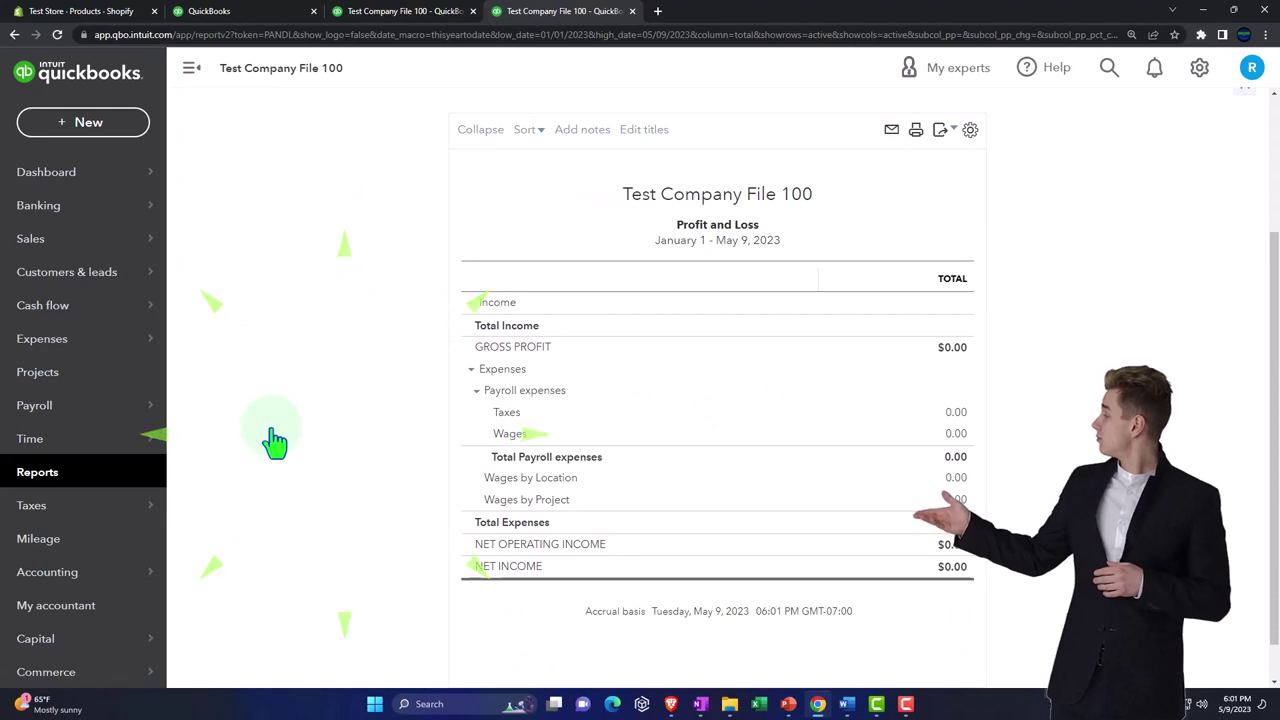
Run the Profit and Loss for 12/01/2025 to 12/31/2025
left_click(194, 80)
scroll(204, 390, "up", 2)
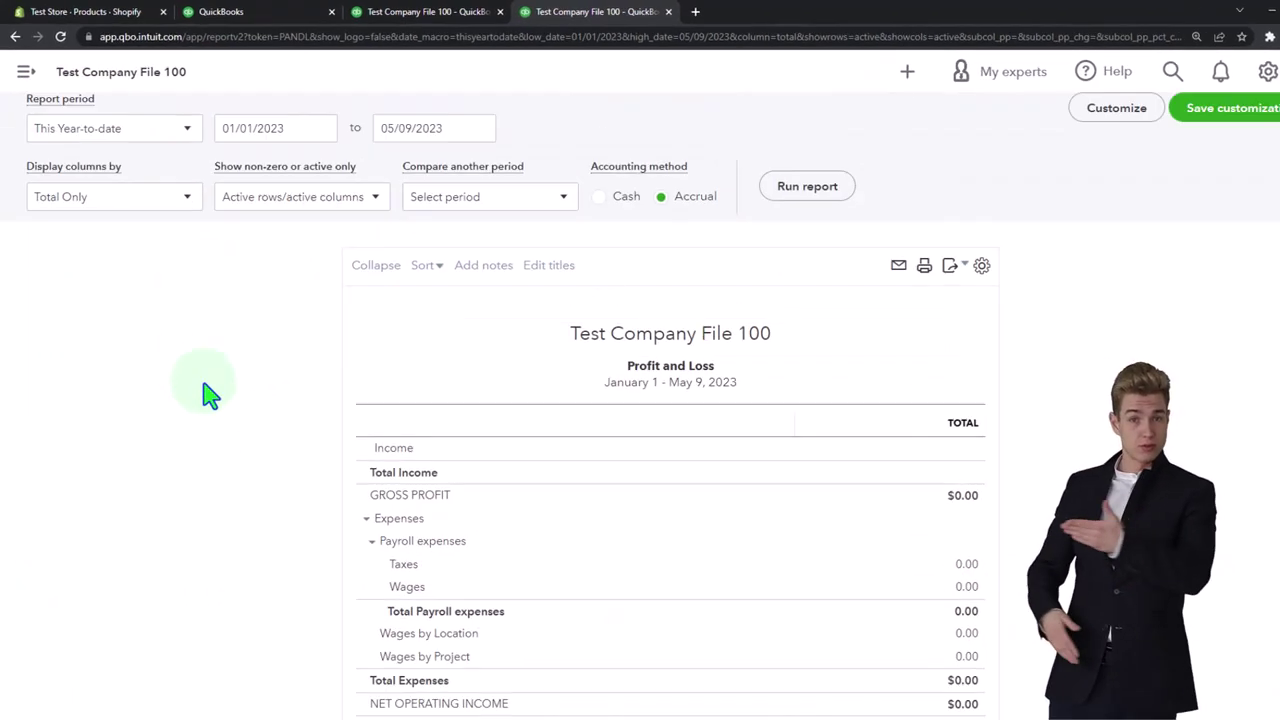
left_click(427, 285)
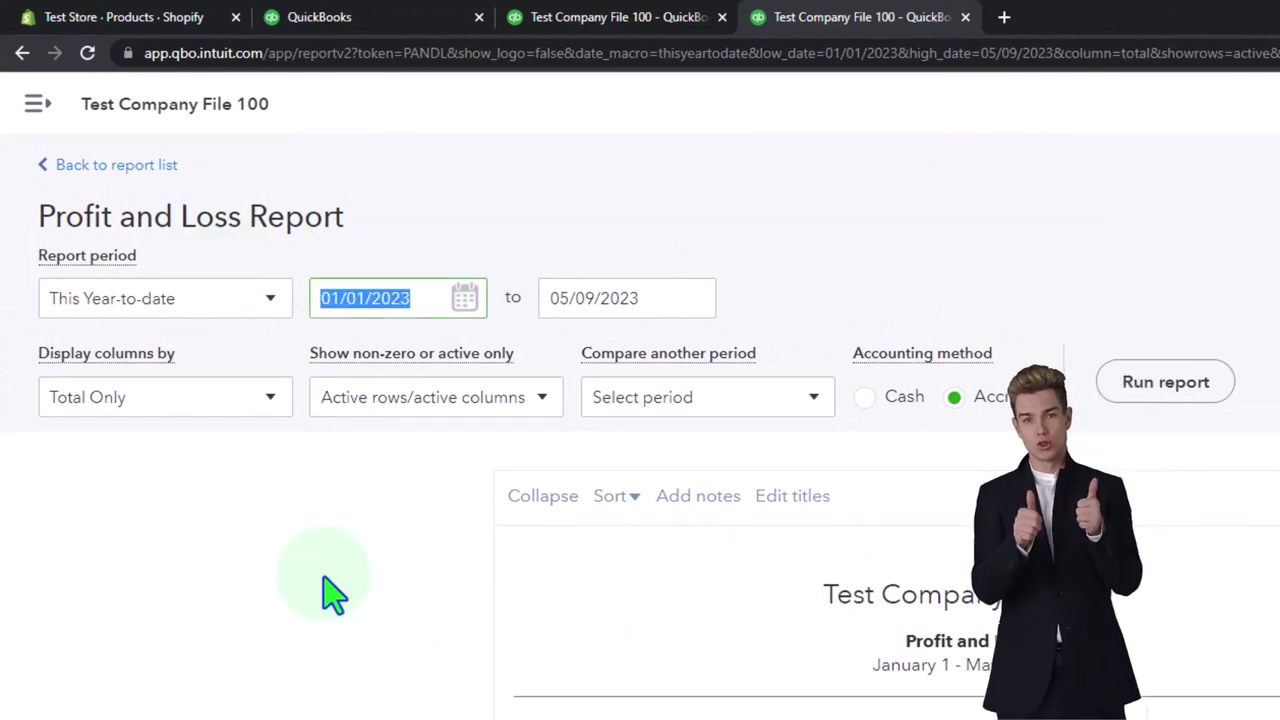
type("12/01/2025")
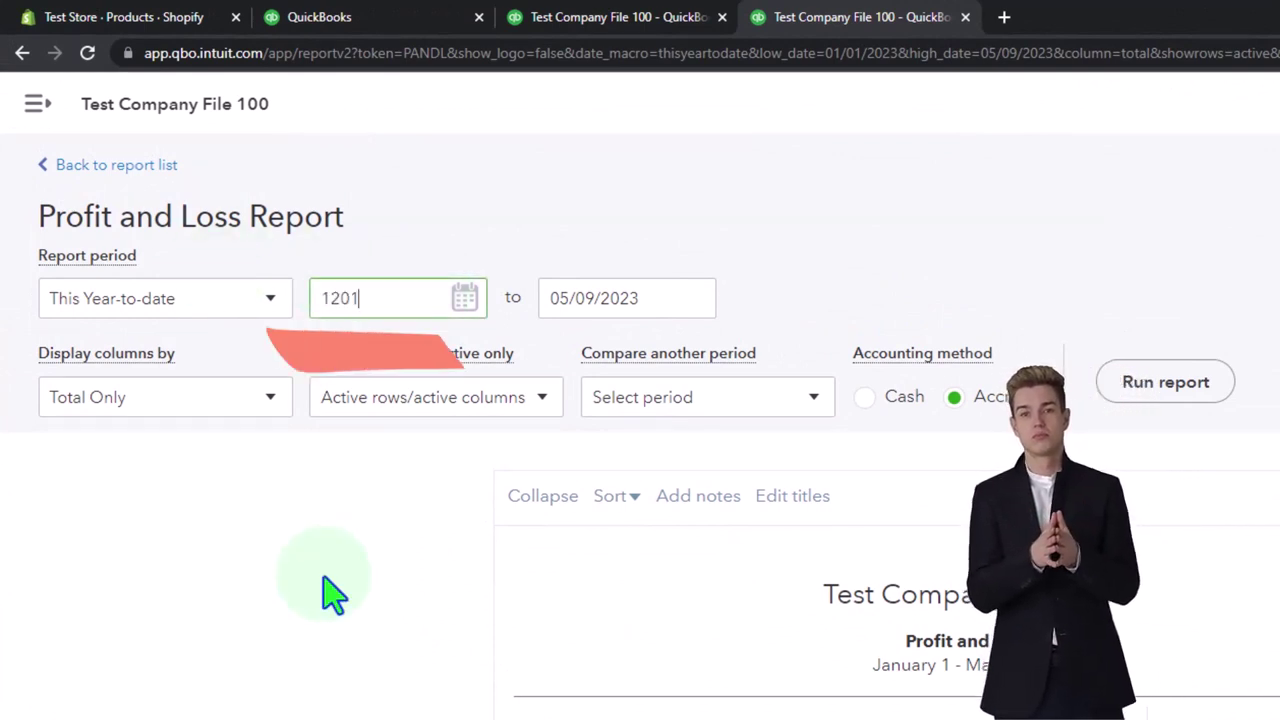
key("Tab")
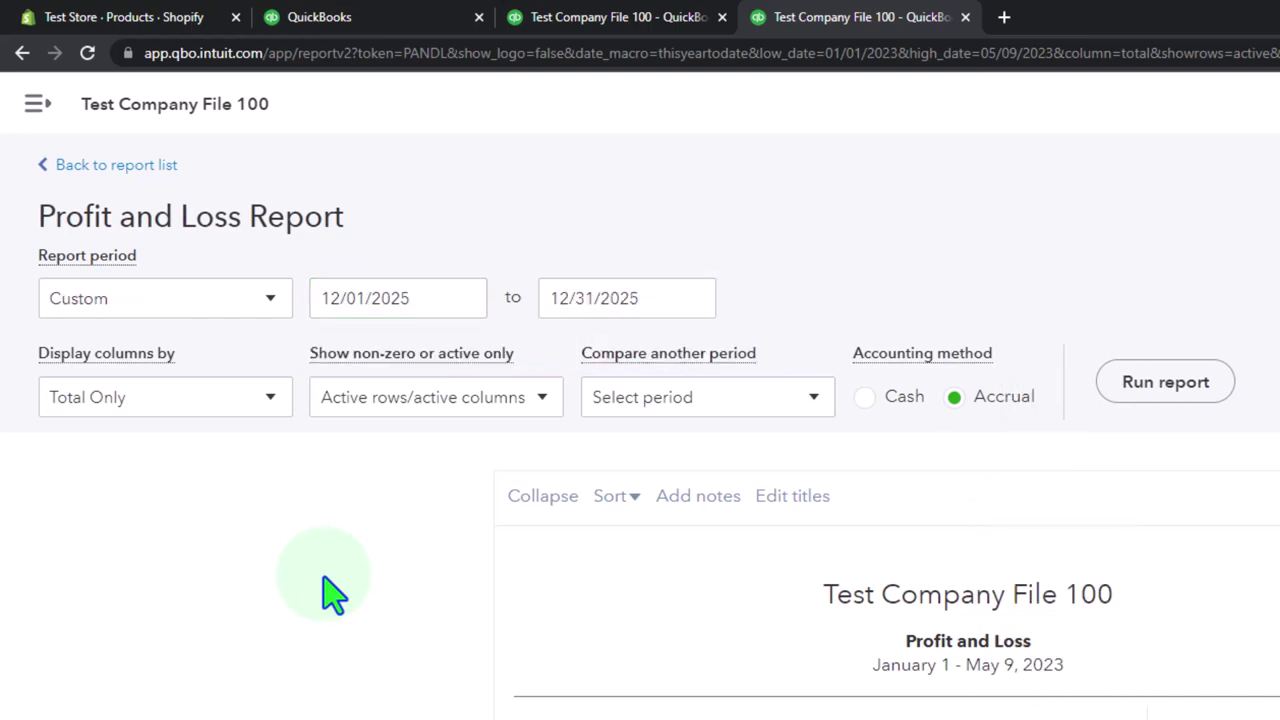
left_click(1165, 382)
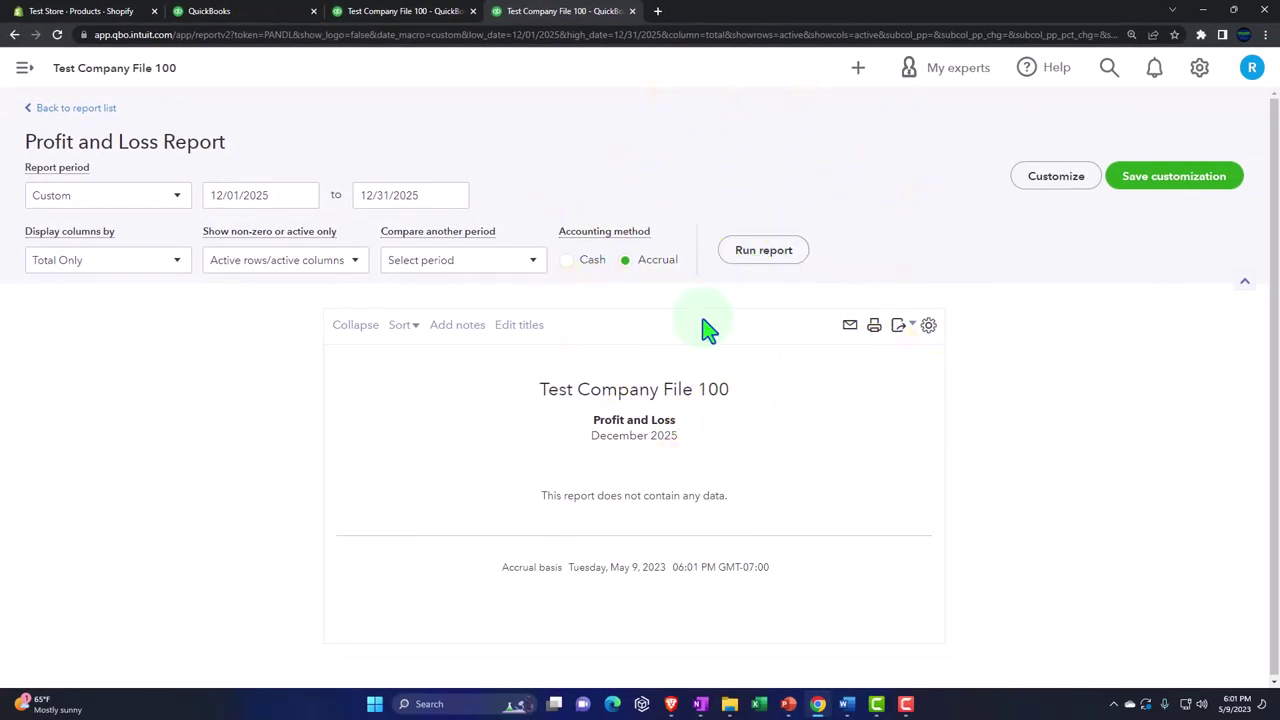
Rerun the Balance Sheet for 12/01/2025–12/31/2025 and review its $0.00 totals
left_click(425, 22)
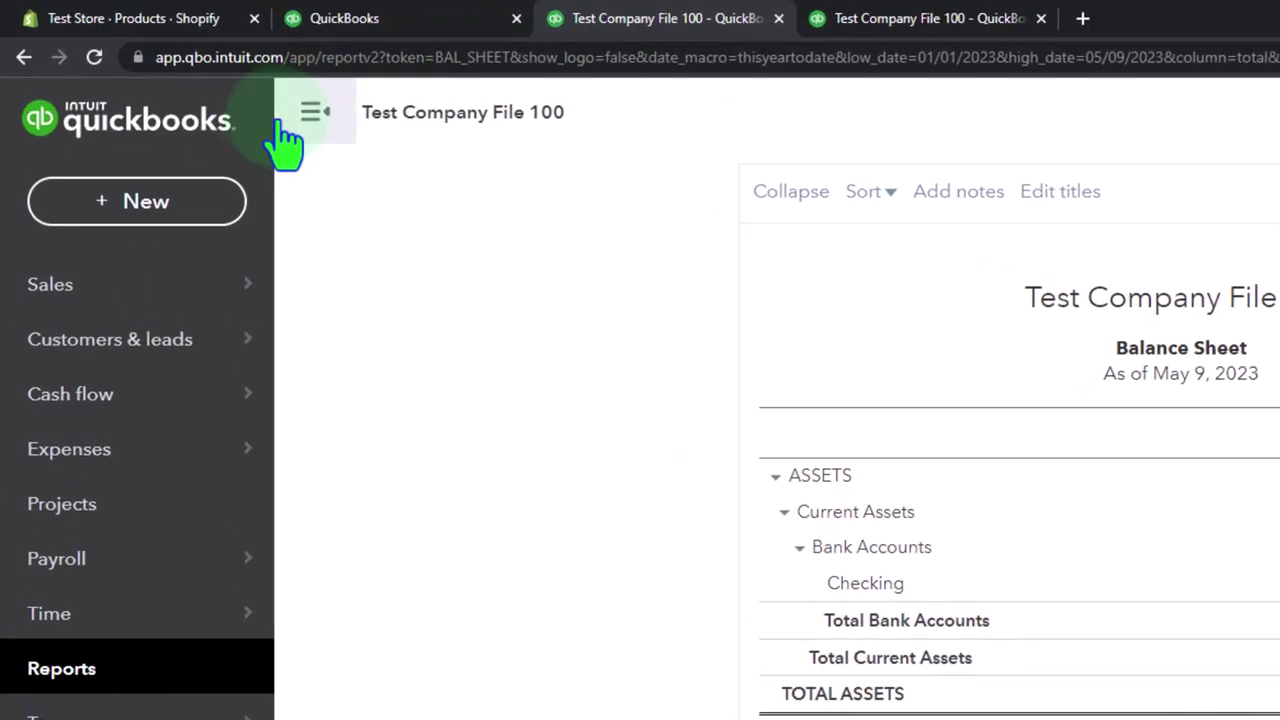
left_click(285, 125)
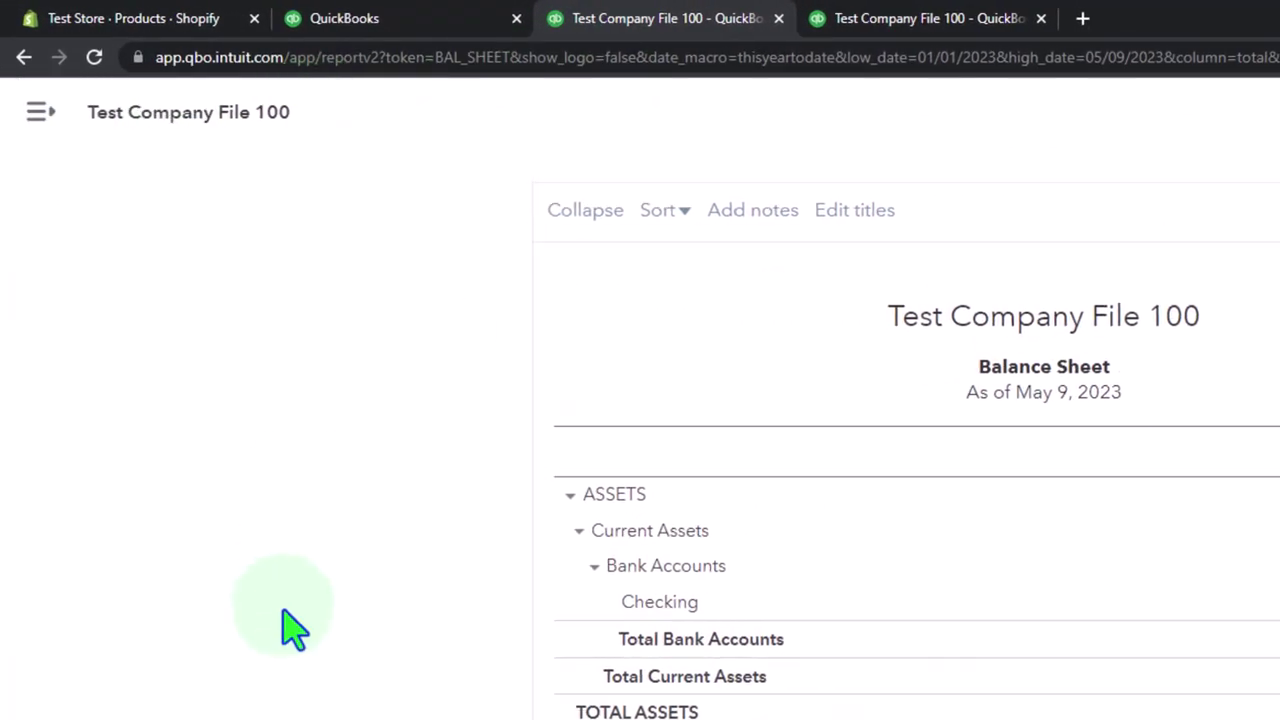
scroll(517, 490, "up", 3)
left_click(463, 330)
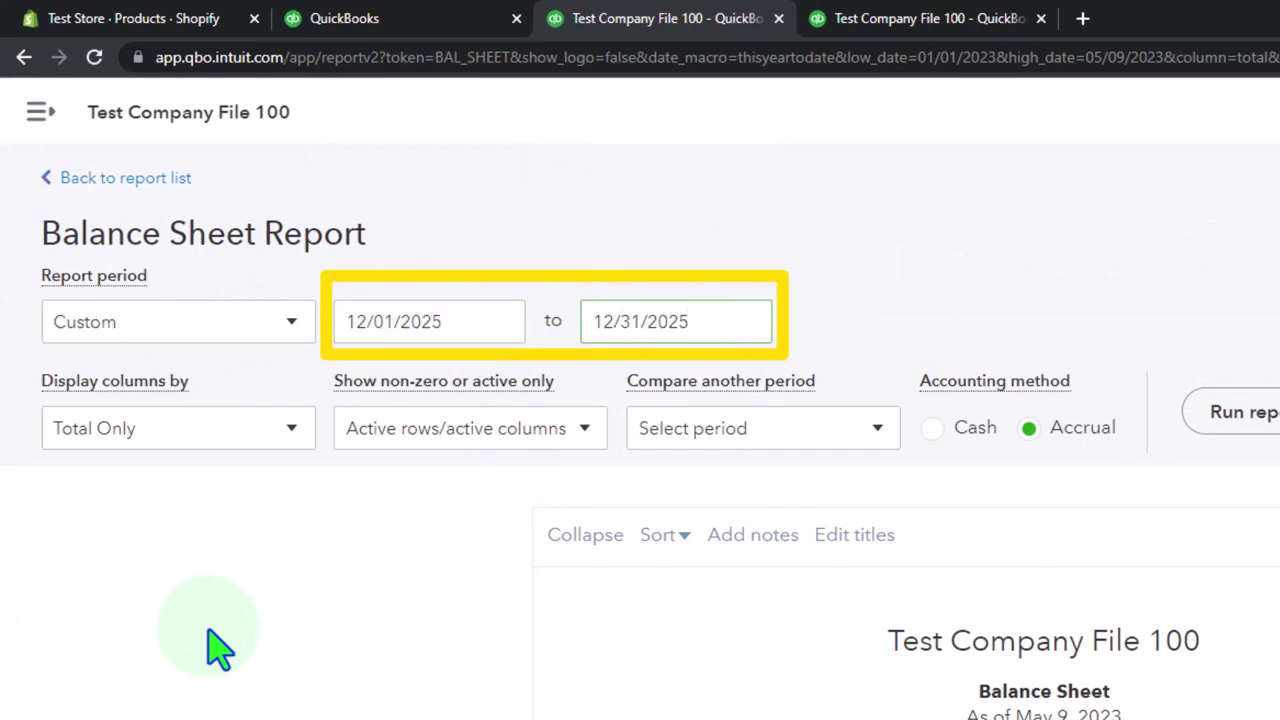
left_click(1238, 412)
scroll(1250, 440, "down", 5)
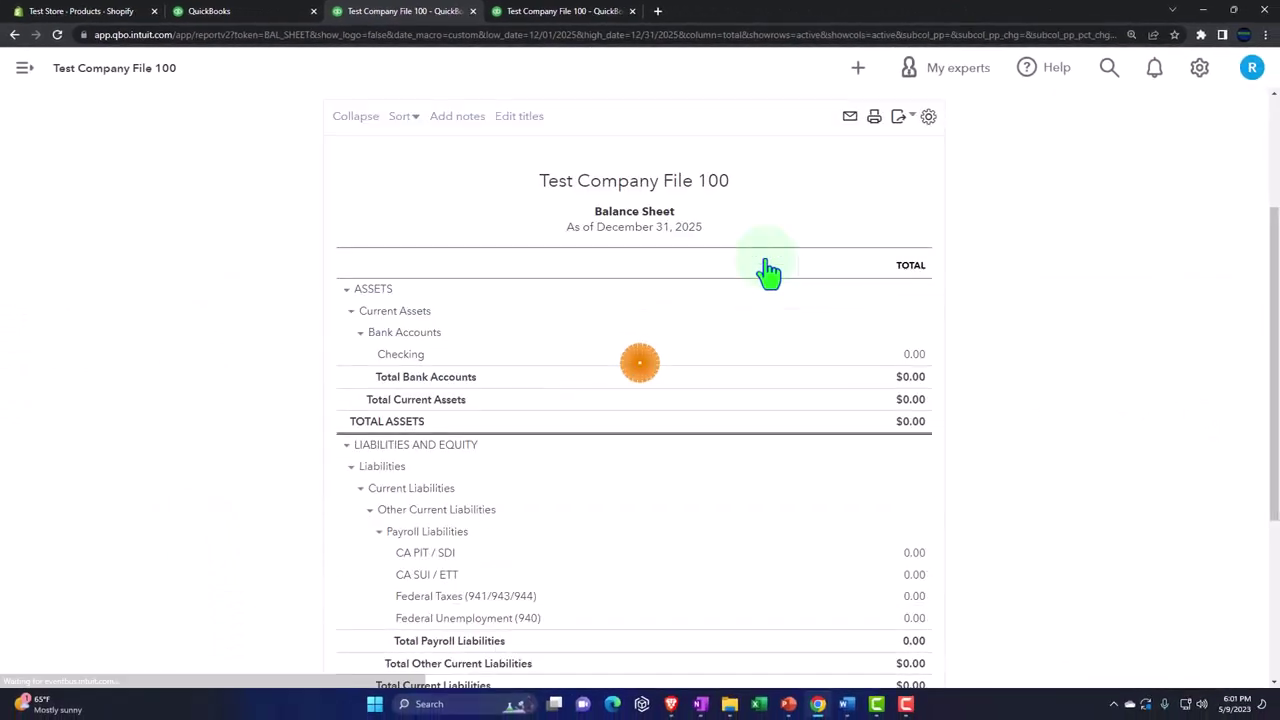
scroll(729, 394, "down", 3)
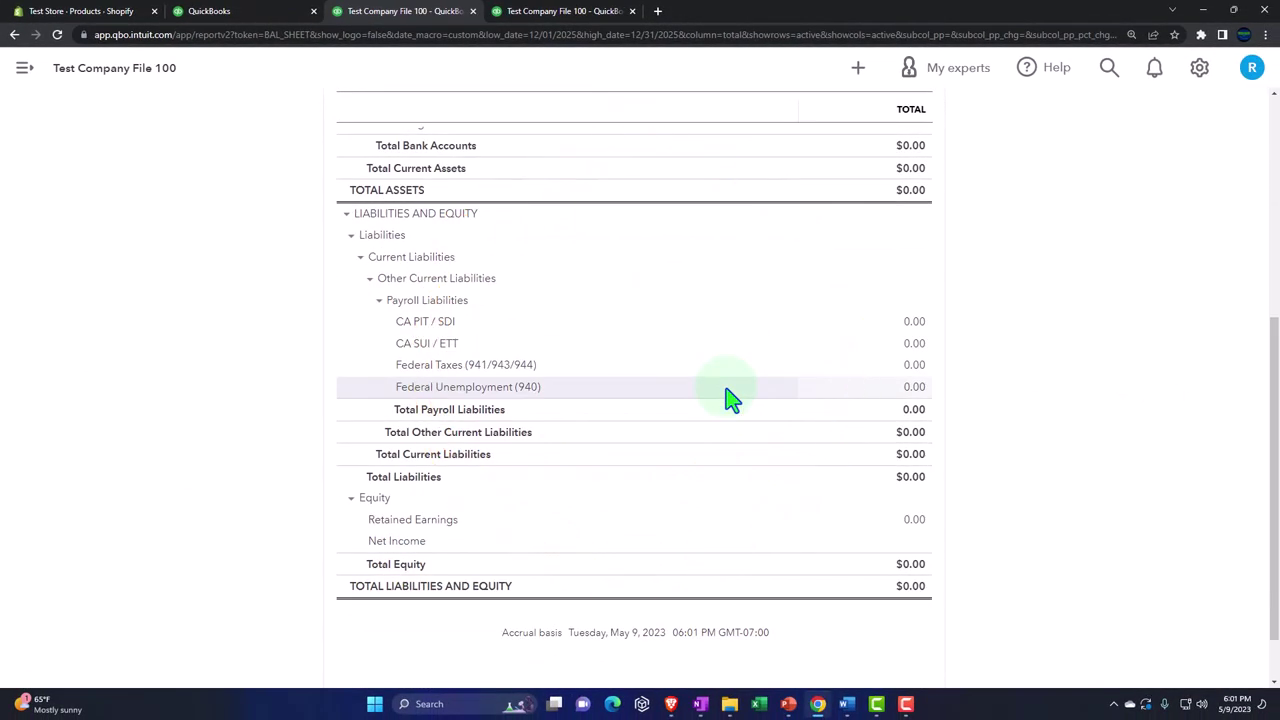
scroll(729, 394, "up", 3)
scroll(729, 397, "up", 1)
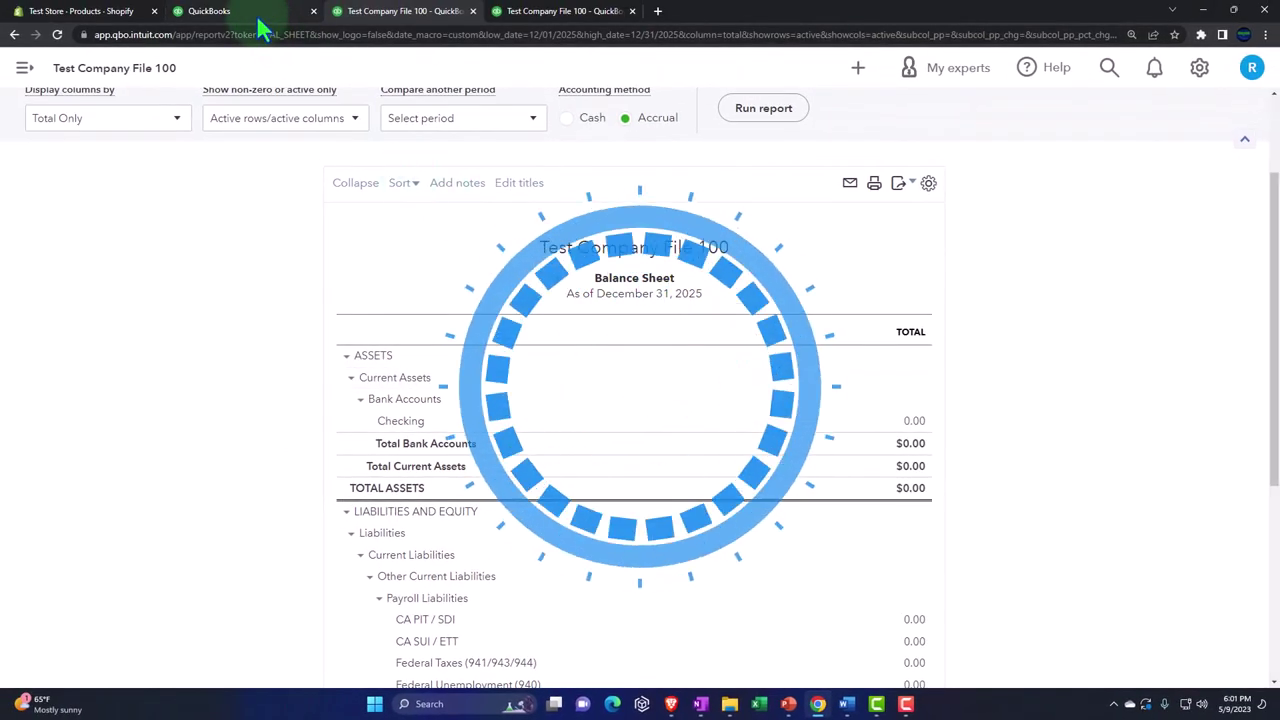
Check the Shopify product stock counts, then return to the QuickBooks dashboard tab
left_click(257, 20)
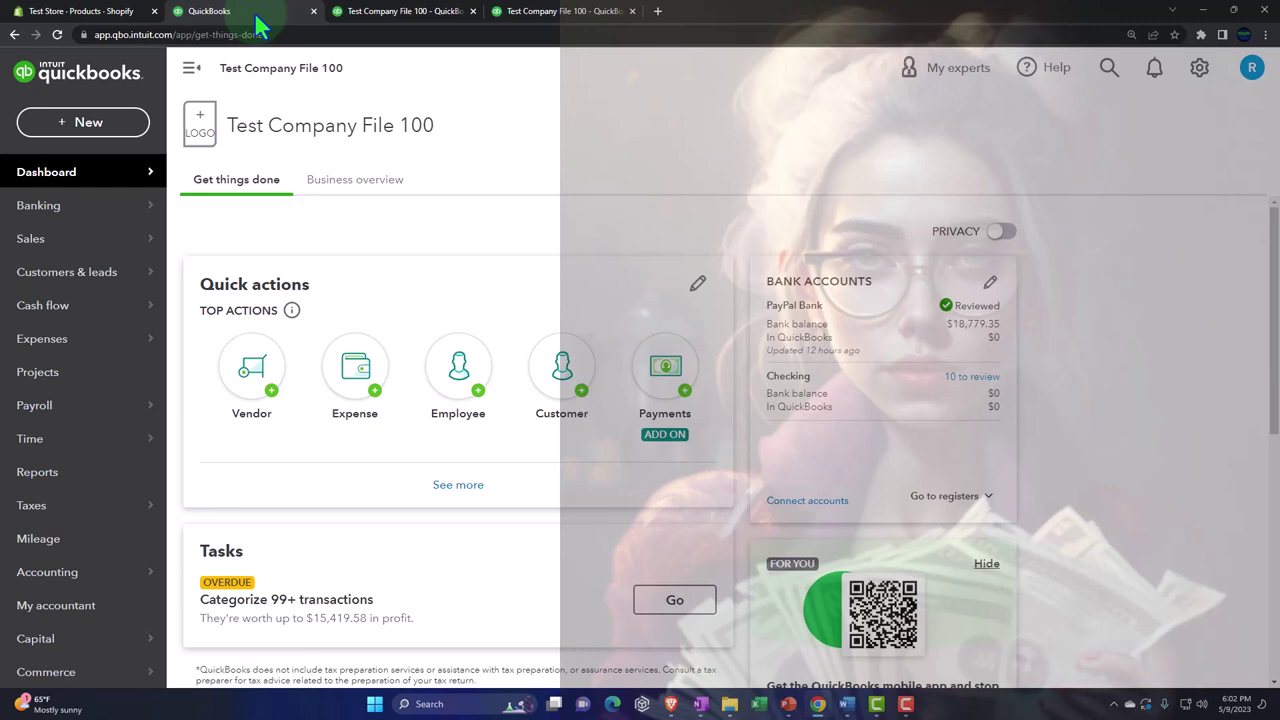
left_click(100, 14)
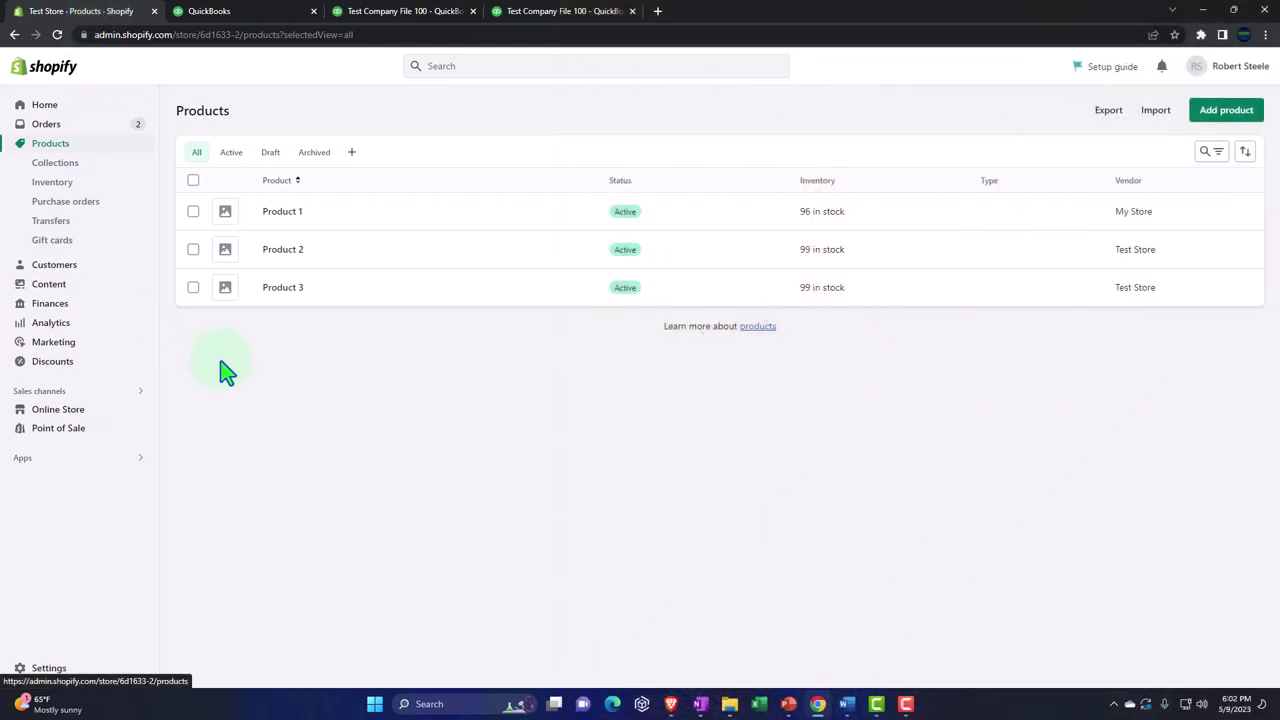
left_click(236, 14)
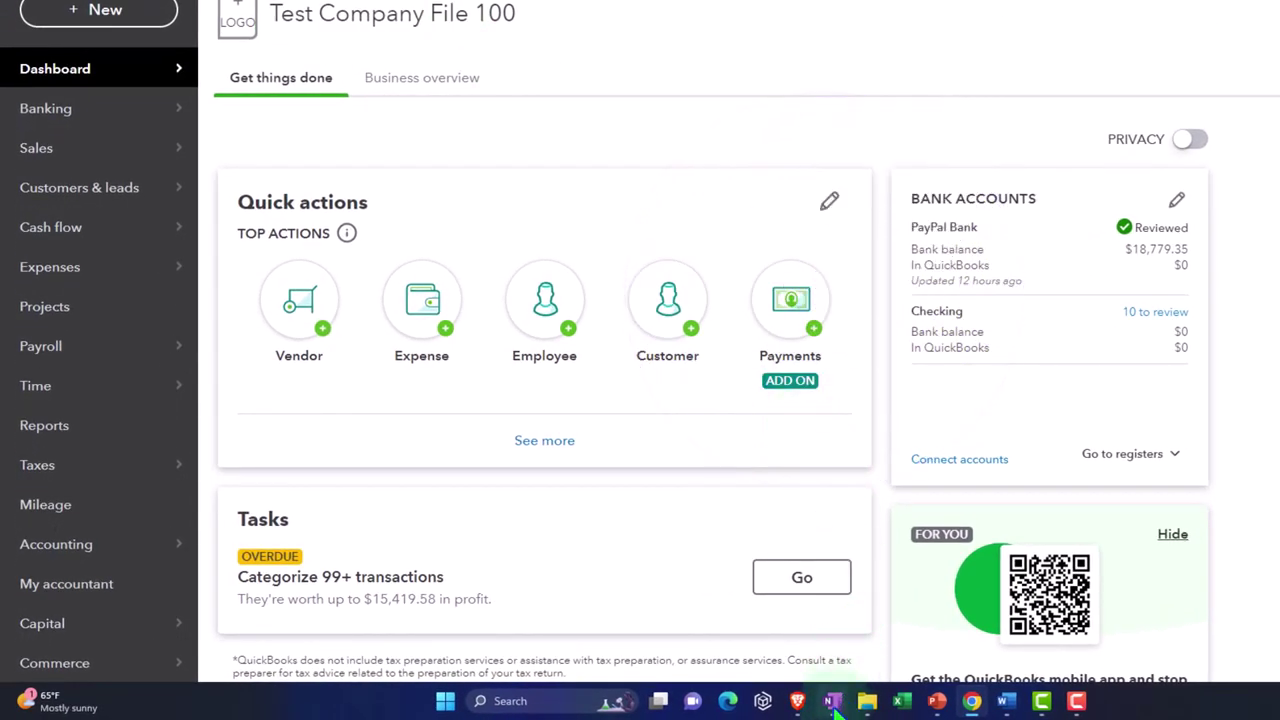
left_click(1076, 701)
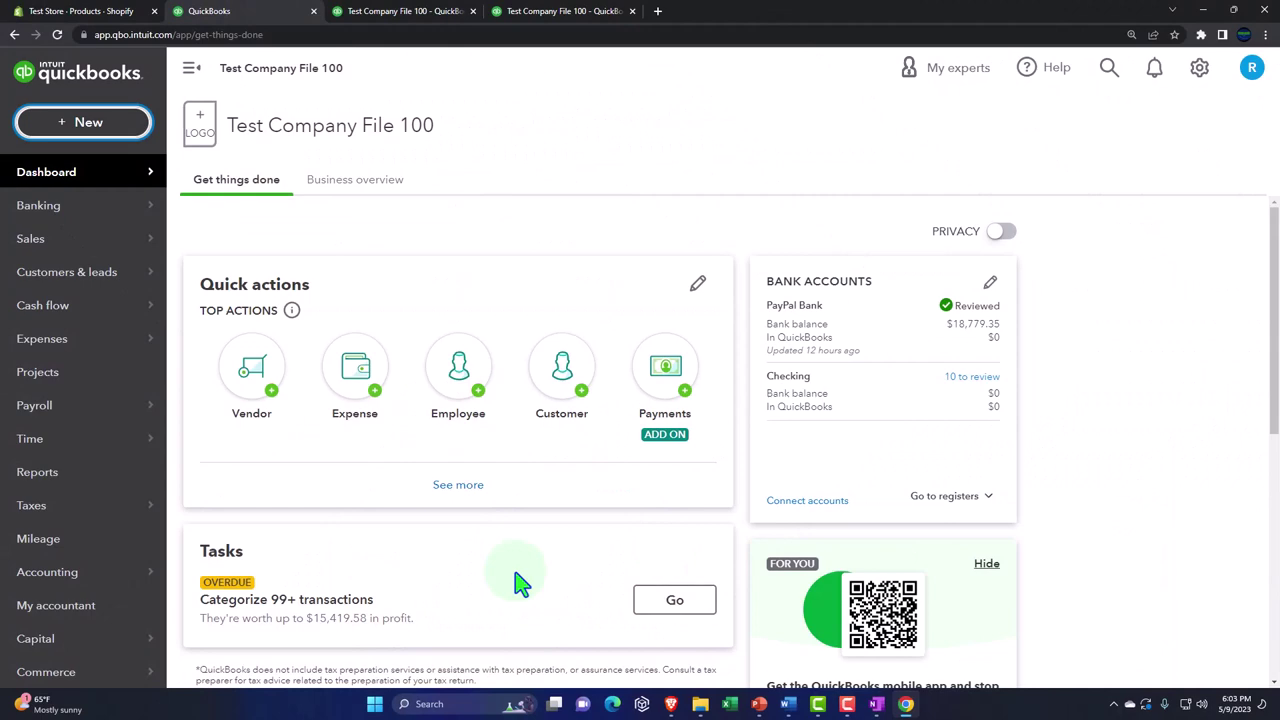
Open Products and services and review items like Hours, Labor and Shopify Sales Item against Shopify
left_click(48, 244)
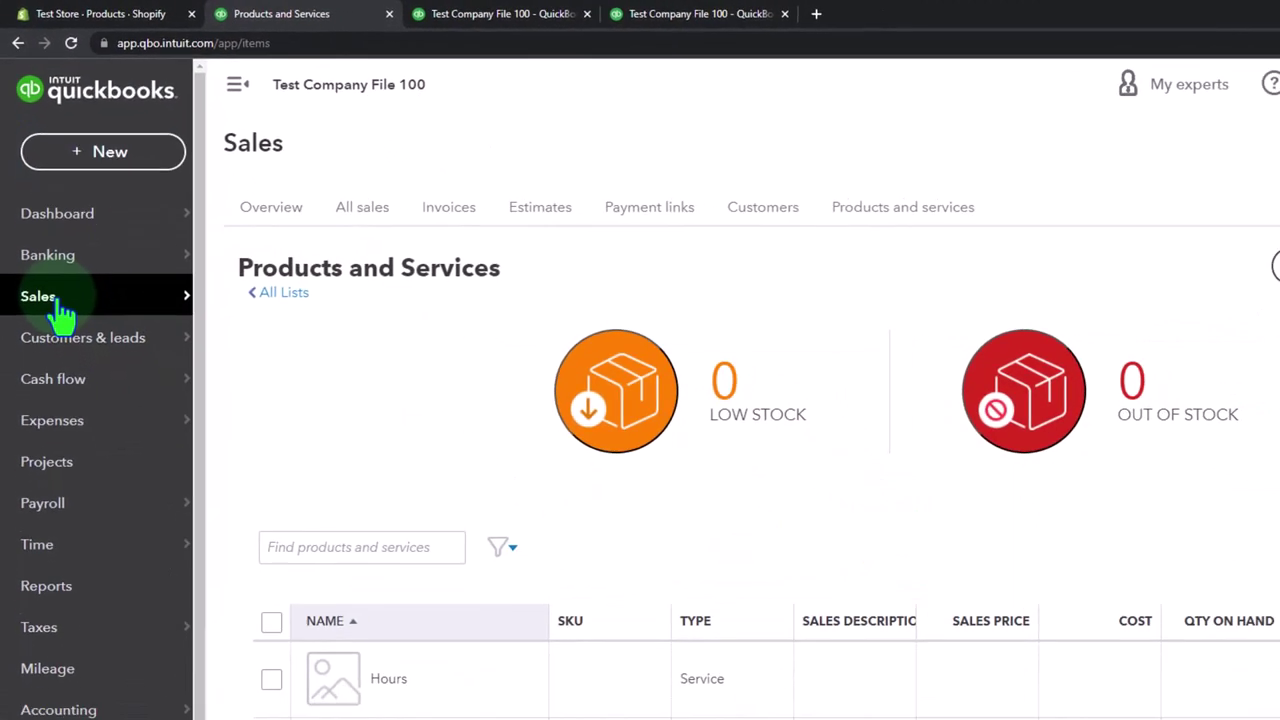
left_click(78, 14)
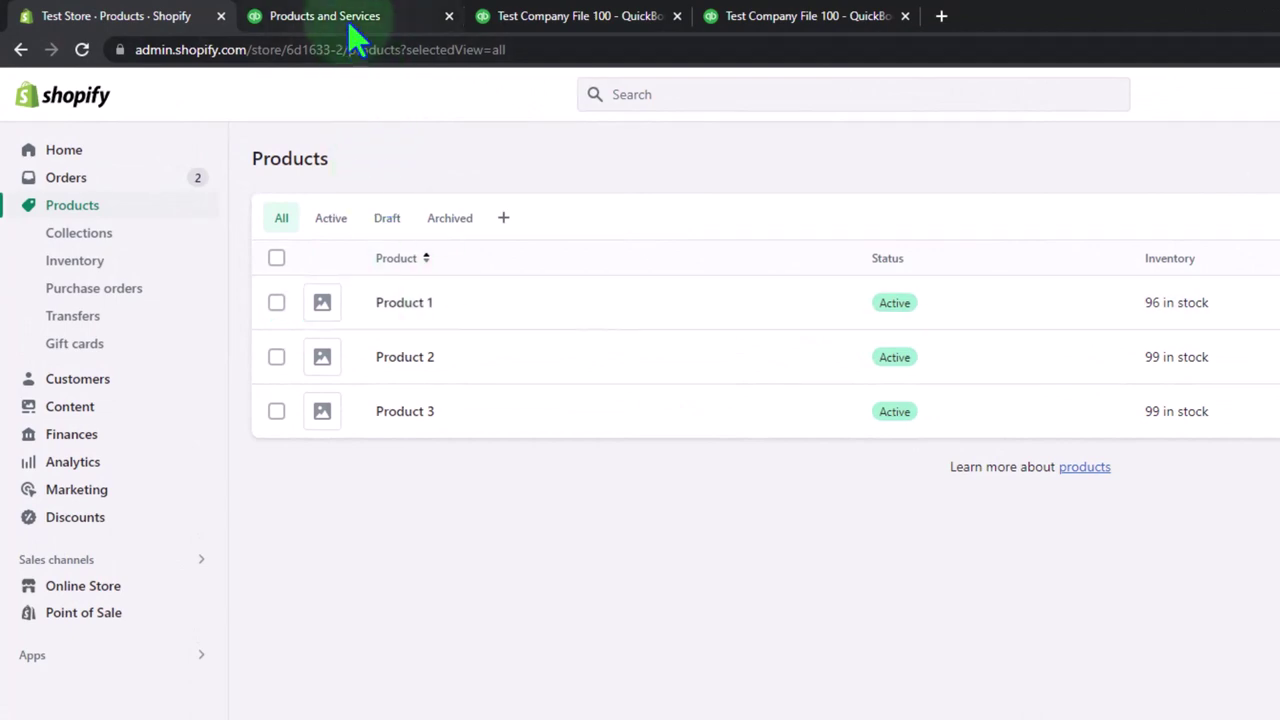
left_click(348, 29)
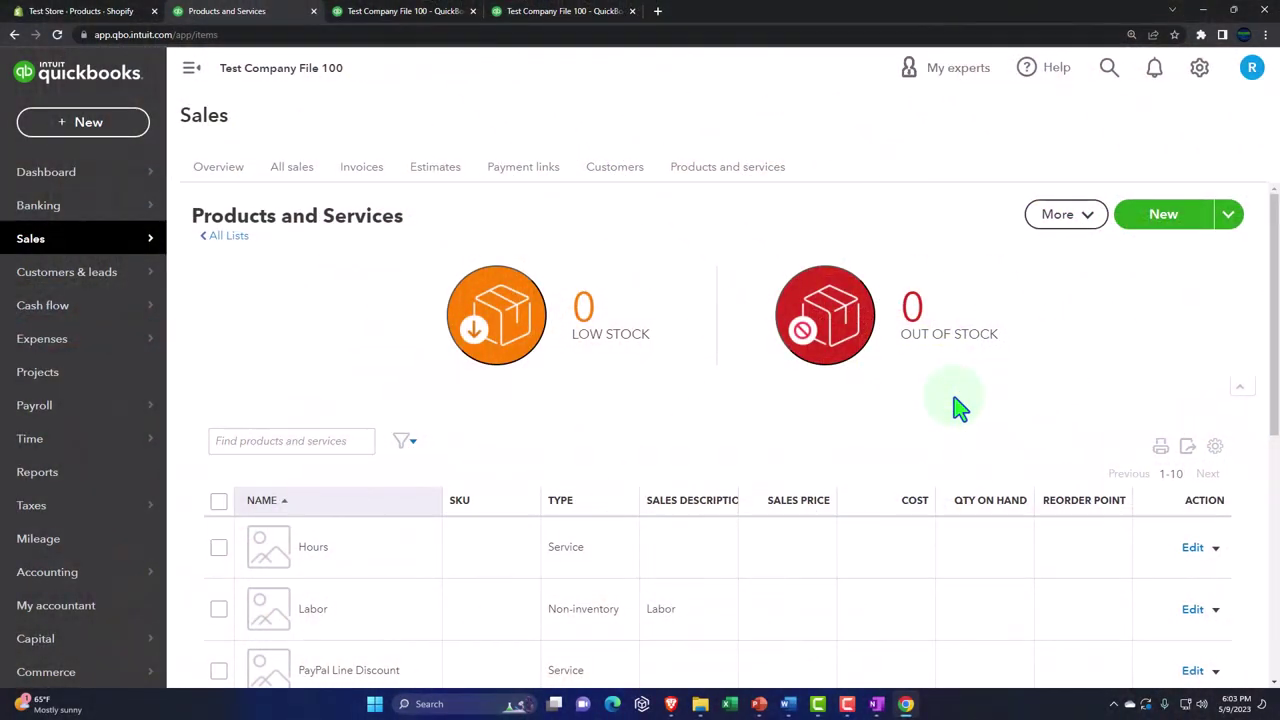
scroll(958, 405, "down", 1)
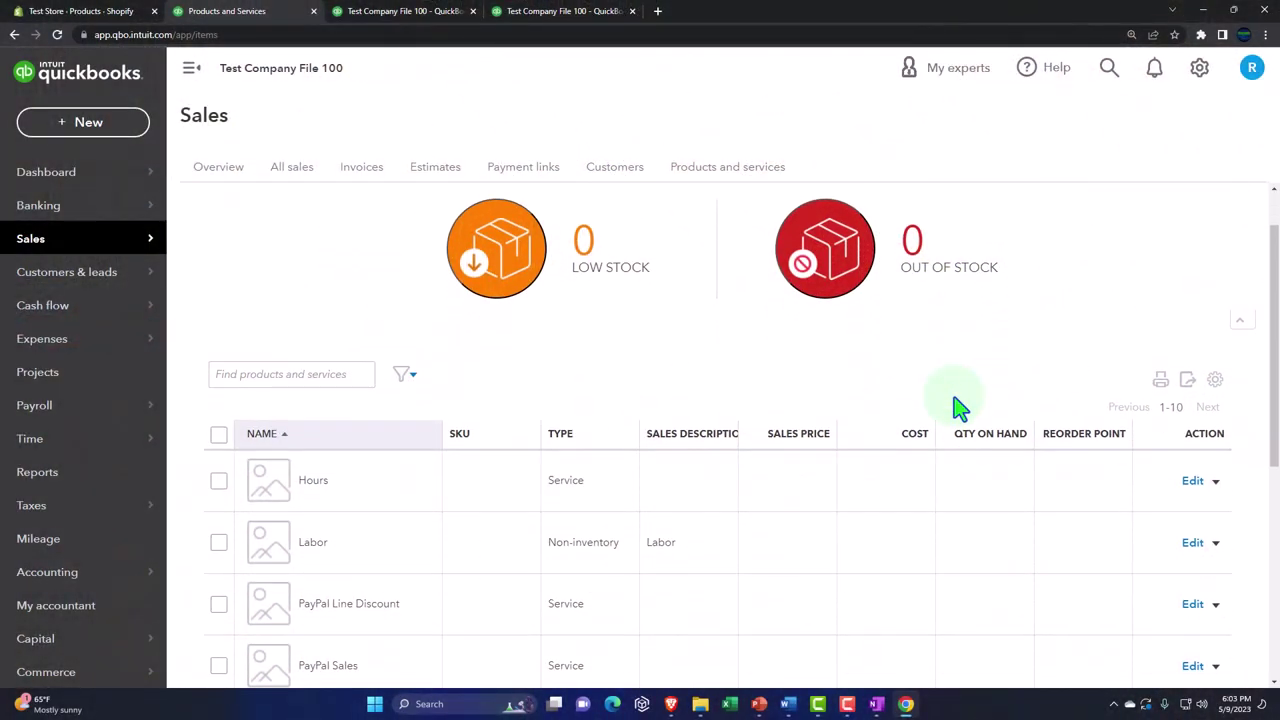
mouse_move(28, 248)
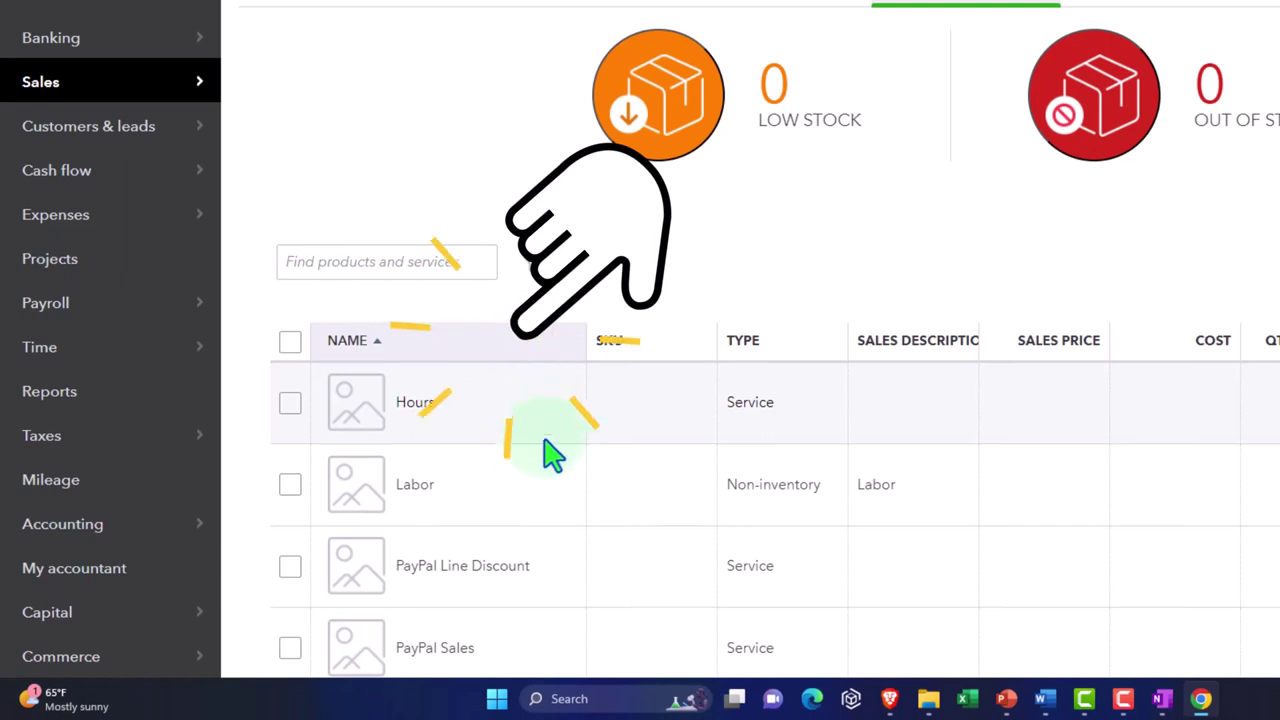
scroll(548, 475, "down", 4)
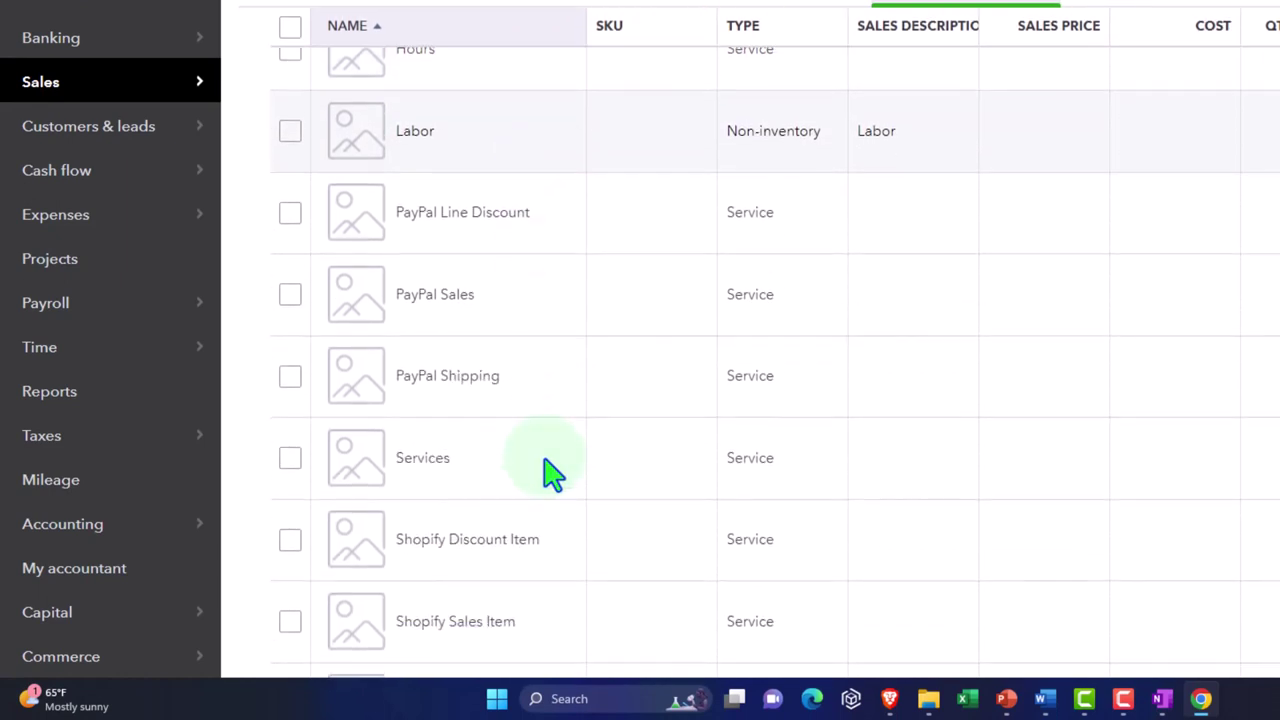
scroll(548, 475, "up", 5)
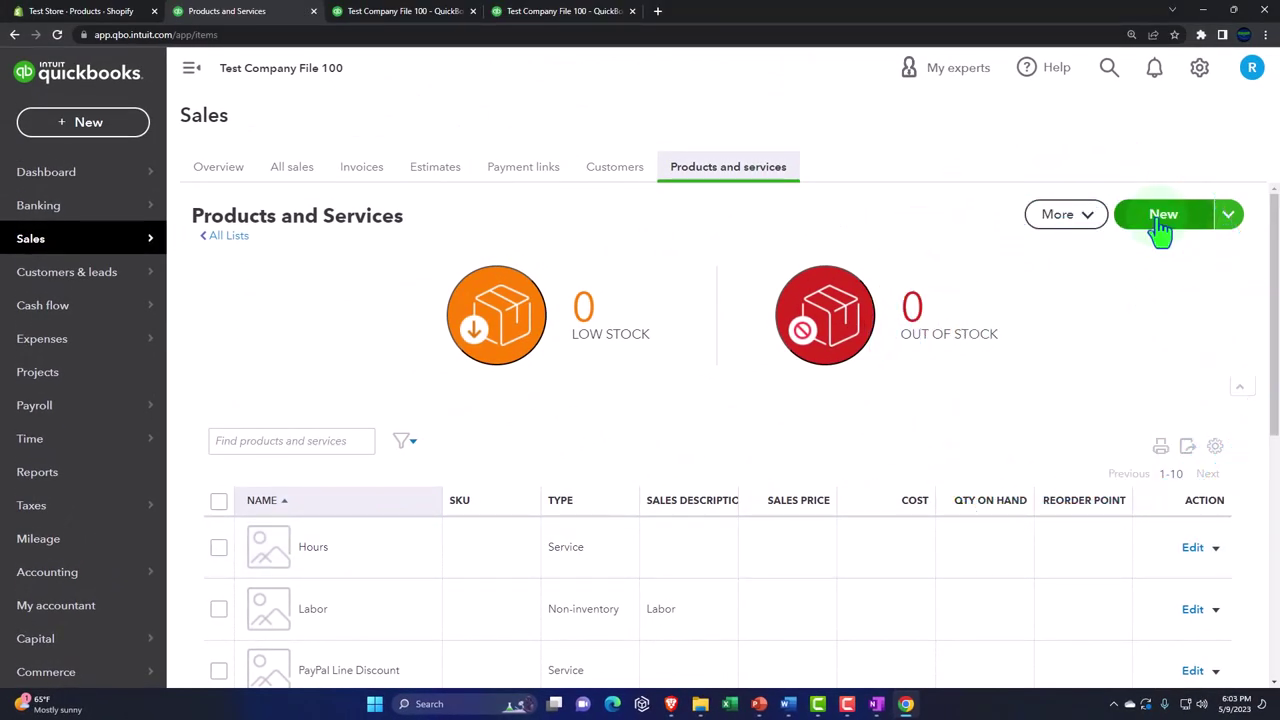
Start a new Inventory item named Product 1, leaving the category unassigned
left_click(1160, 228)
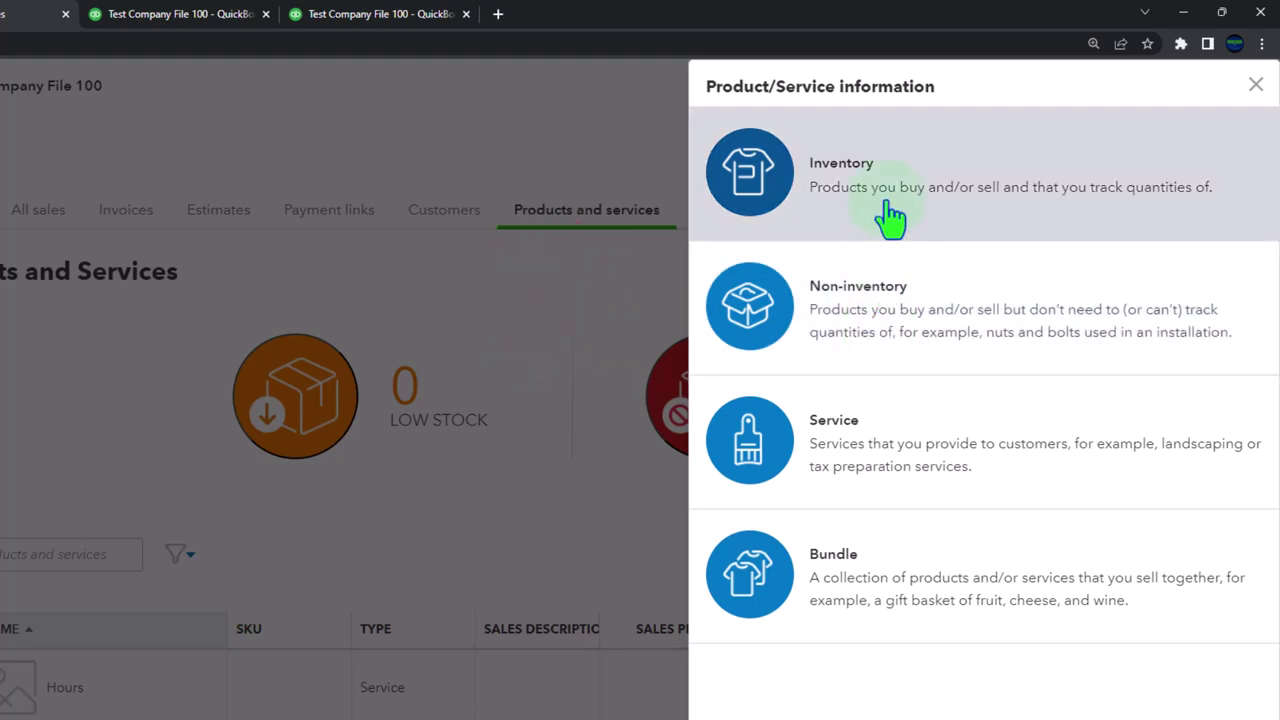
left_click(889, 218)
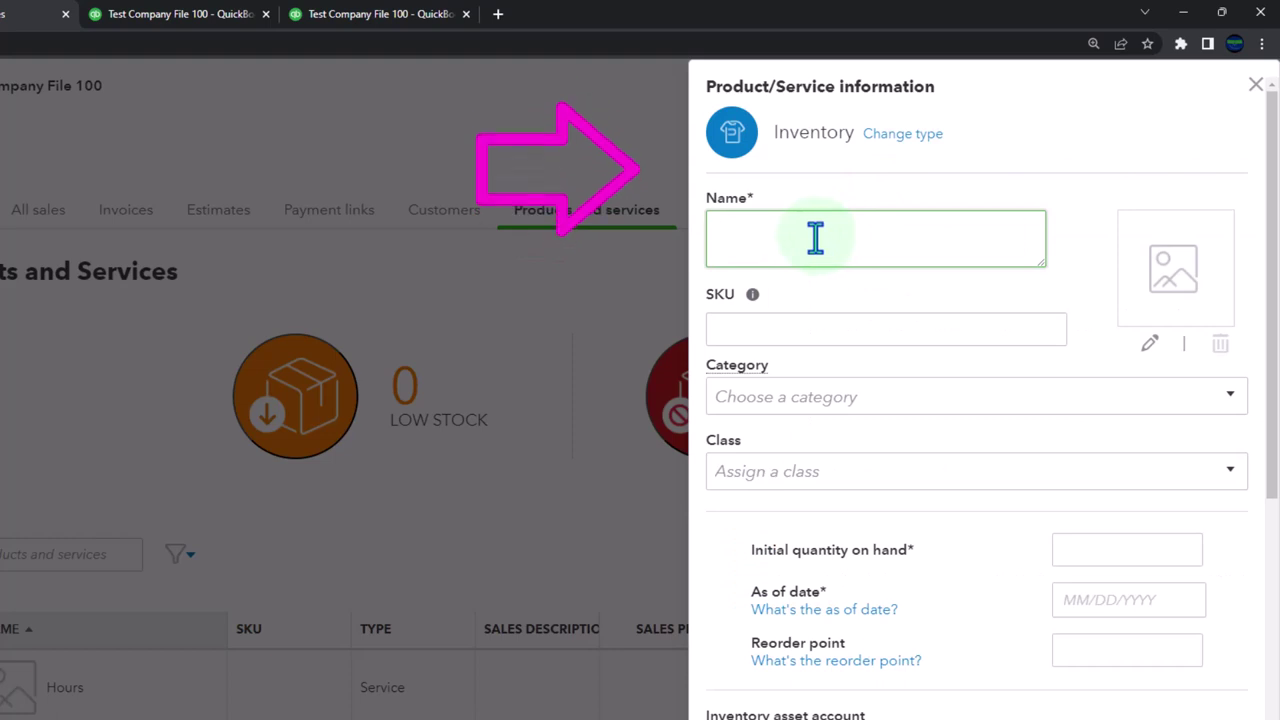
type("P")
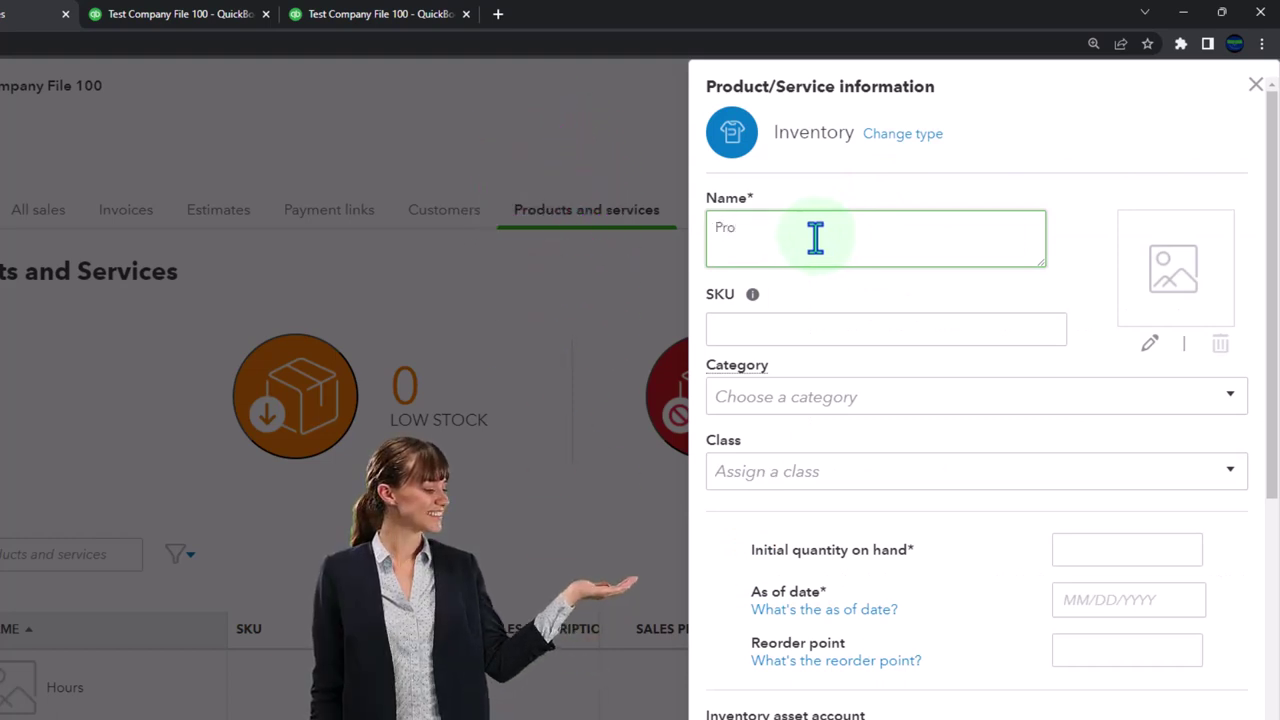
type("rode")
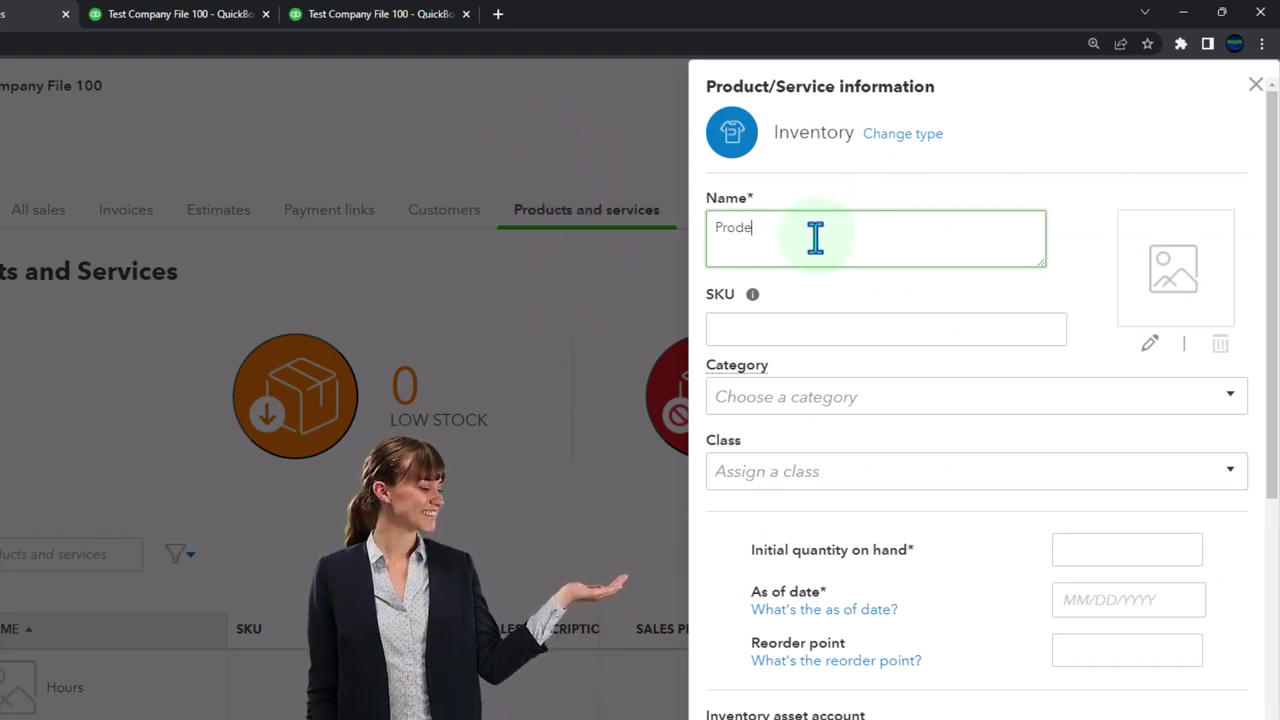
key("BackSpace")
type("uct 1")
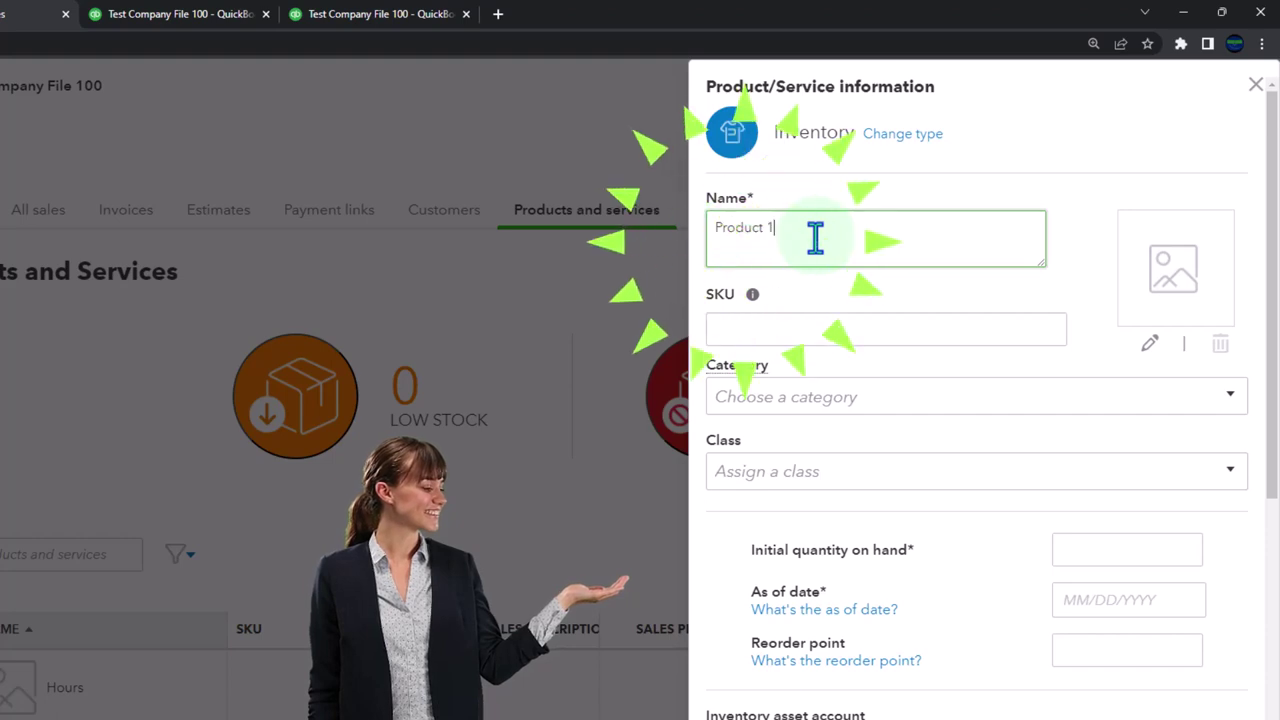
key("shift+Left")
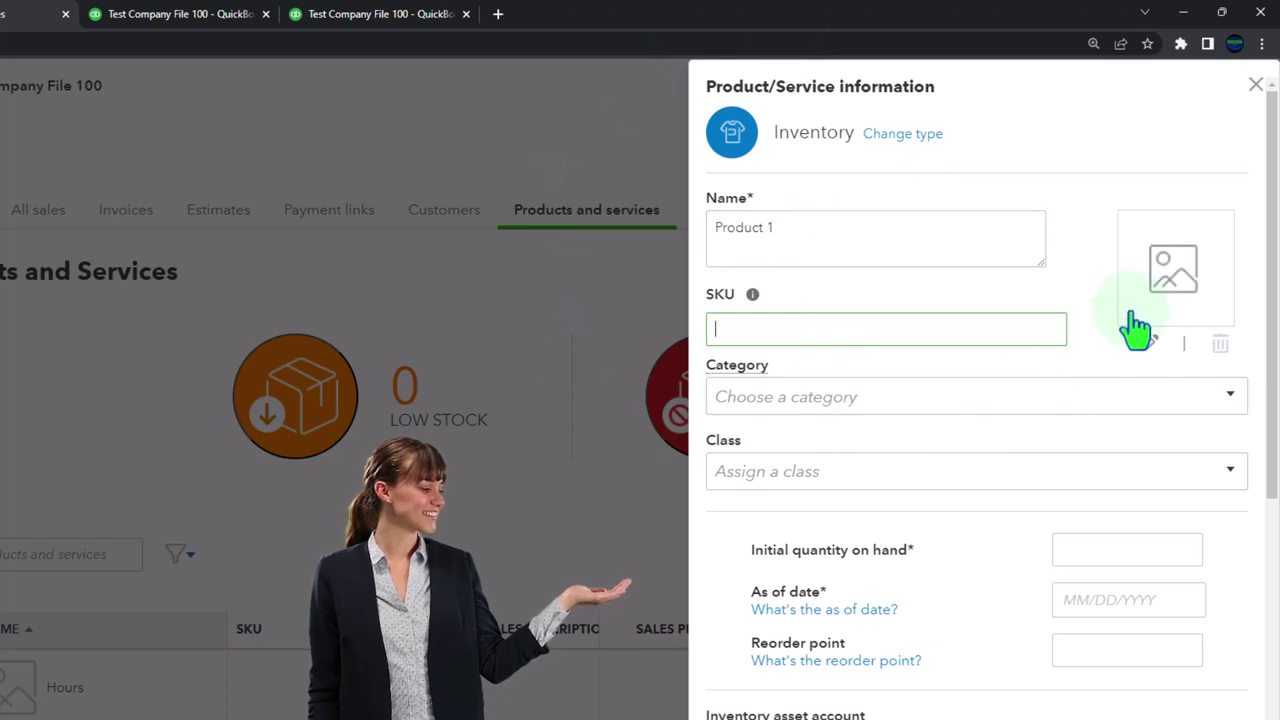
scroll(1136, 328, "down", 1)
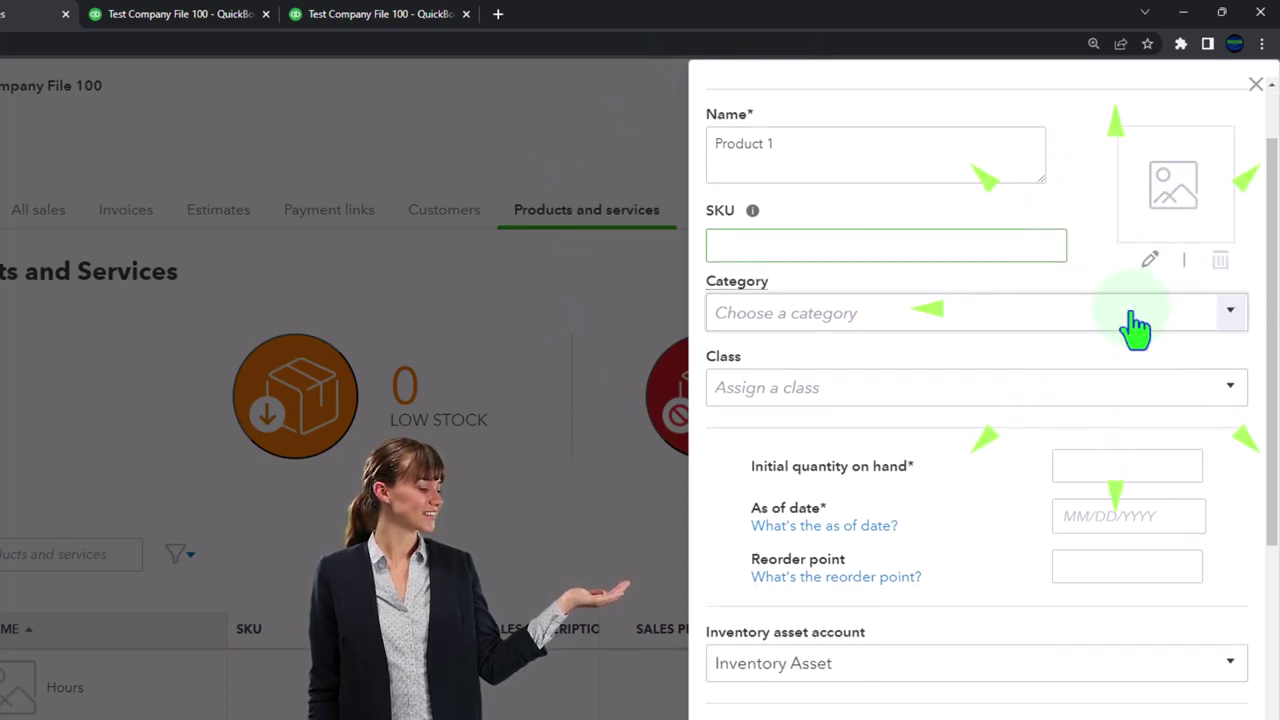
left_click(1229, 312)
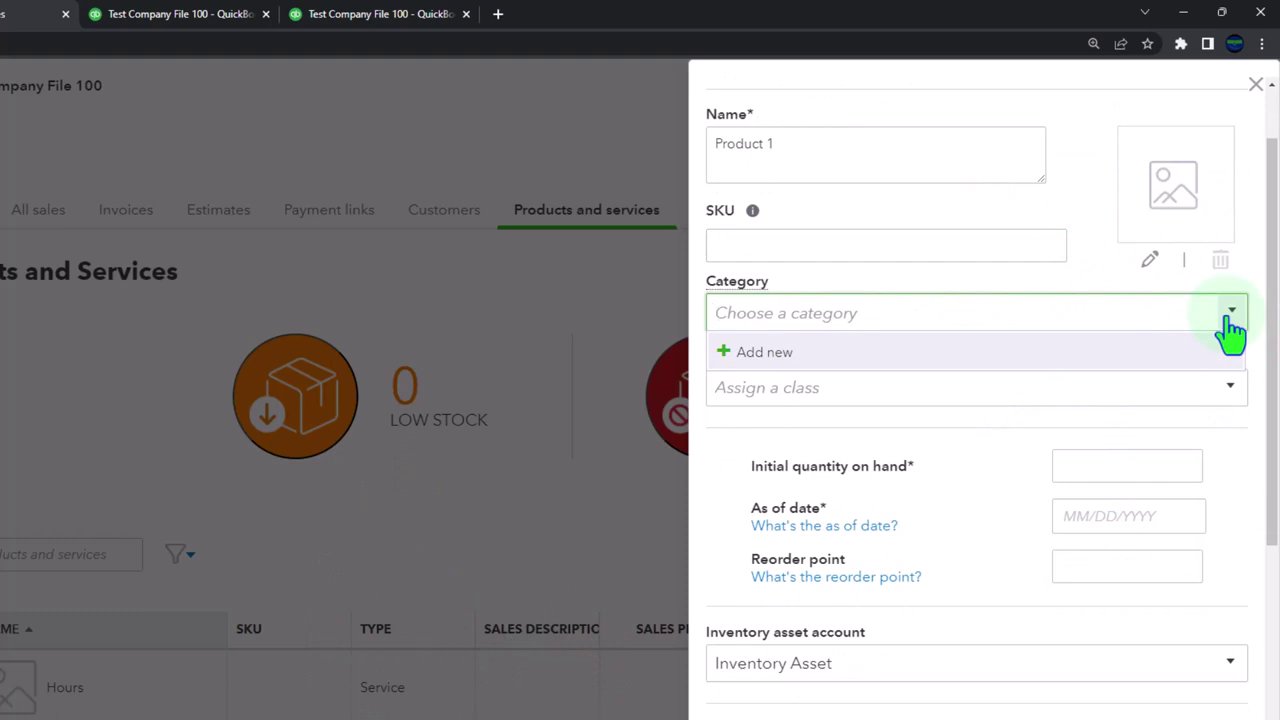
left_click(1231, 314)
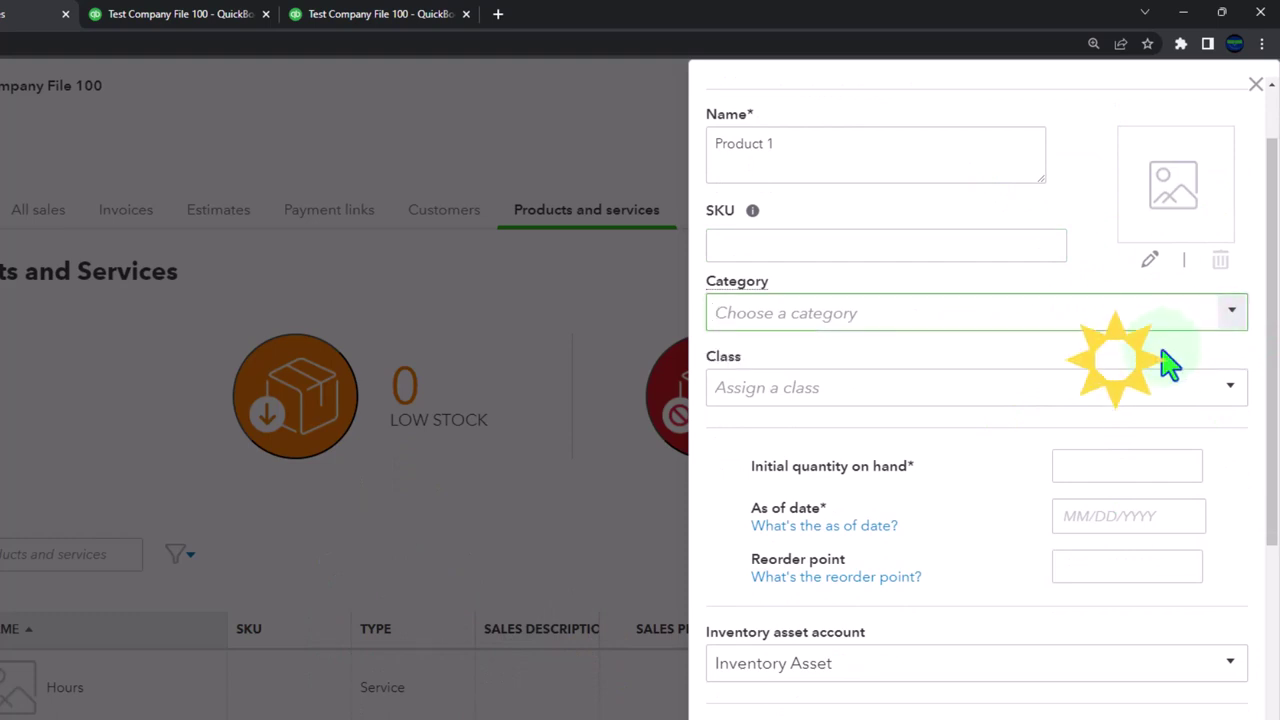
scroll(1137, 389, "down", 1)
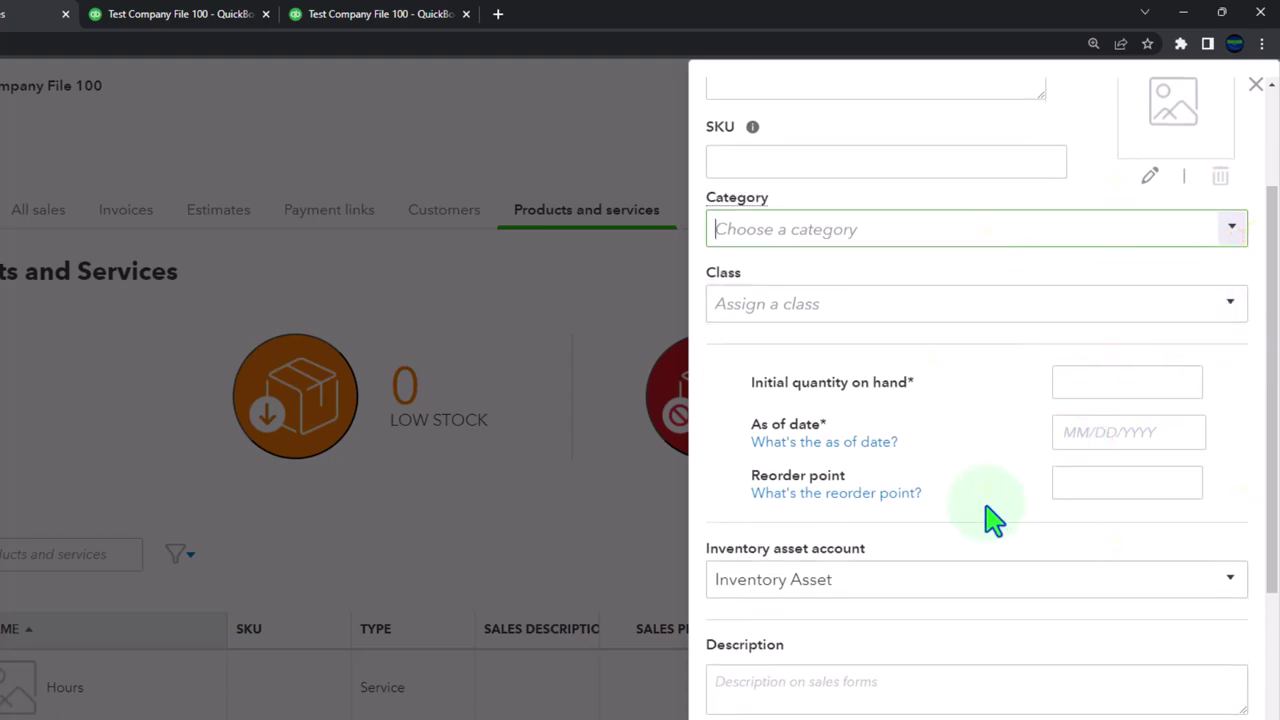
scroll(990, 519, "down", 1)
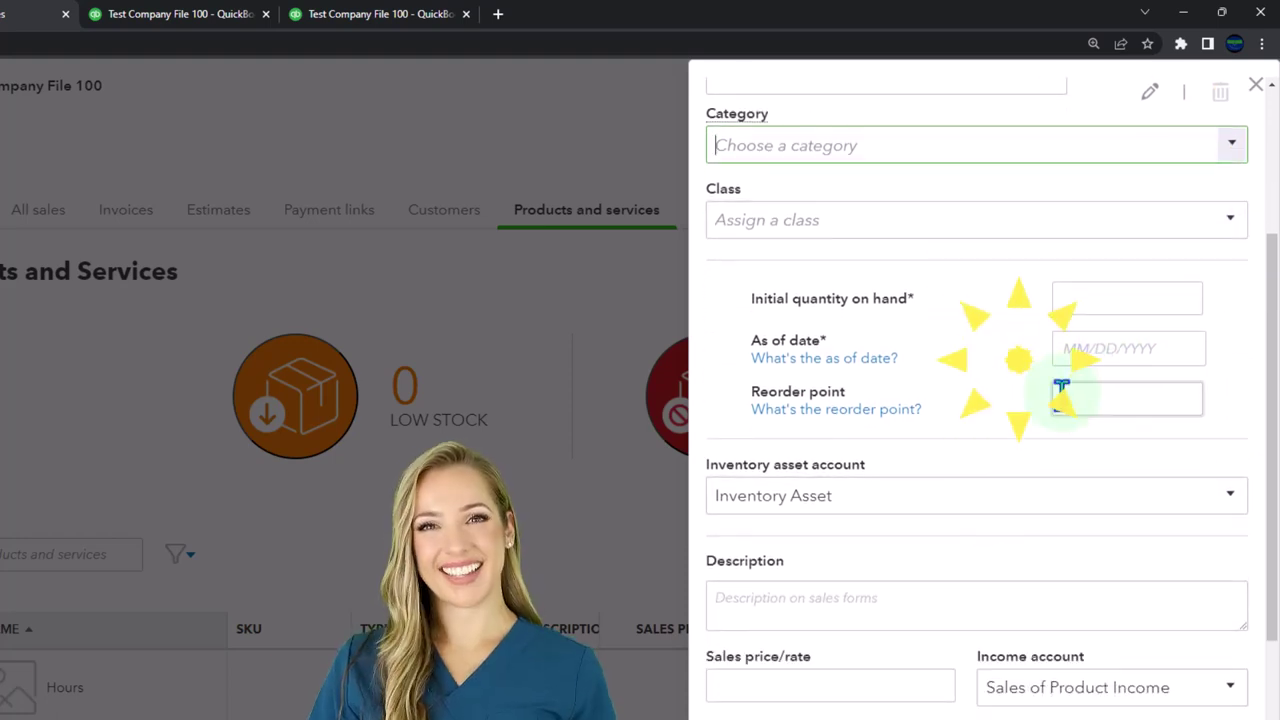
Enter 0 on hand as of 12/01/2022, keep Inventory Asset, and add description 'Product 1'
left_click(1091, 300)
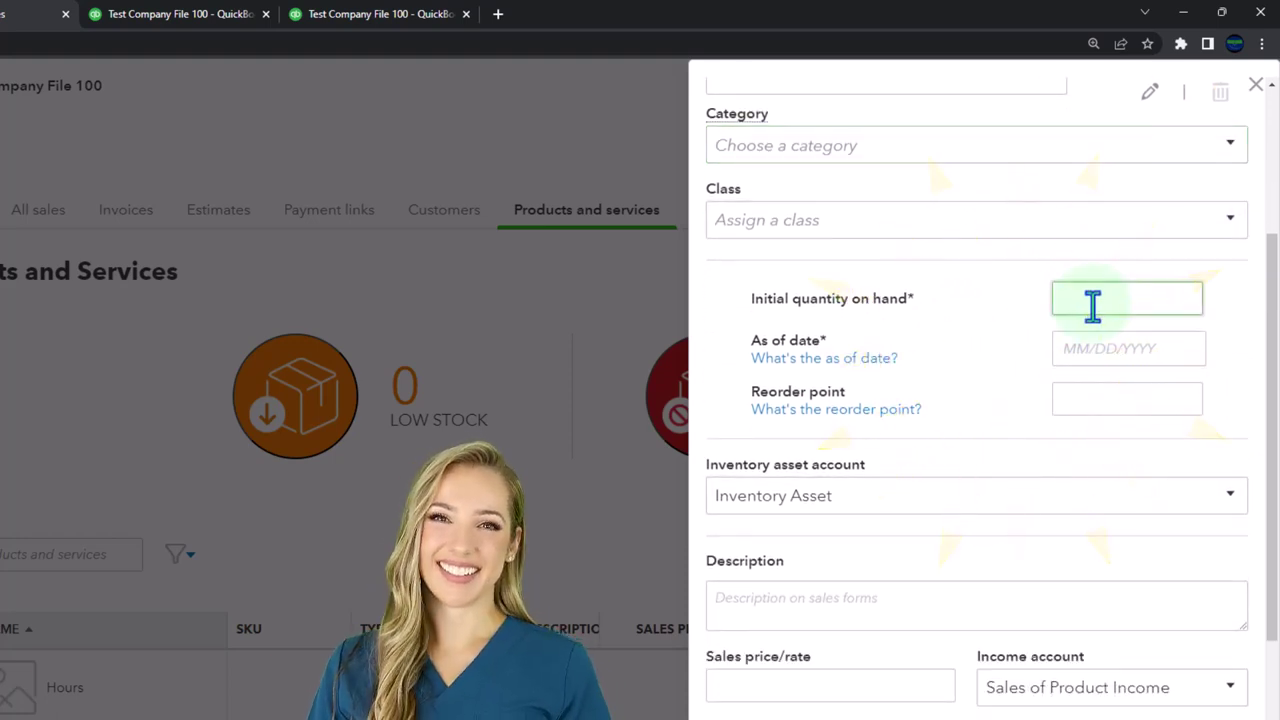
type("0")
key("Tab")
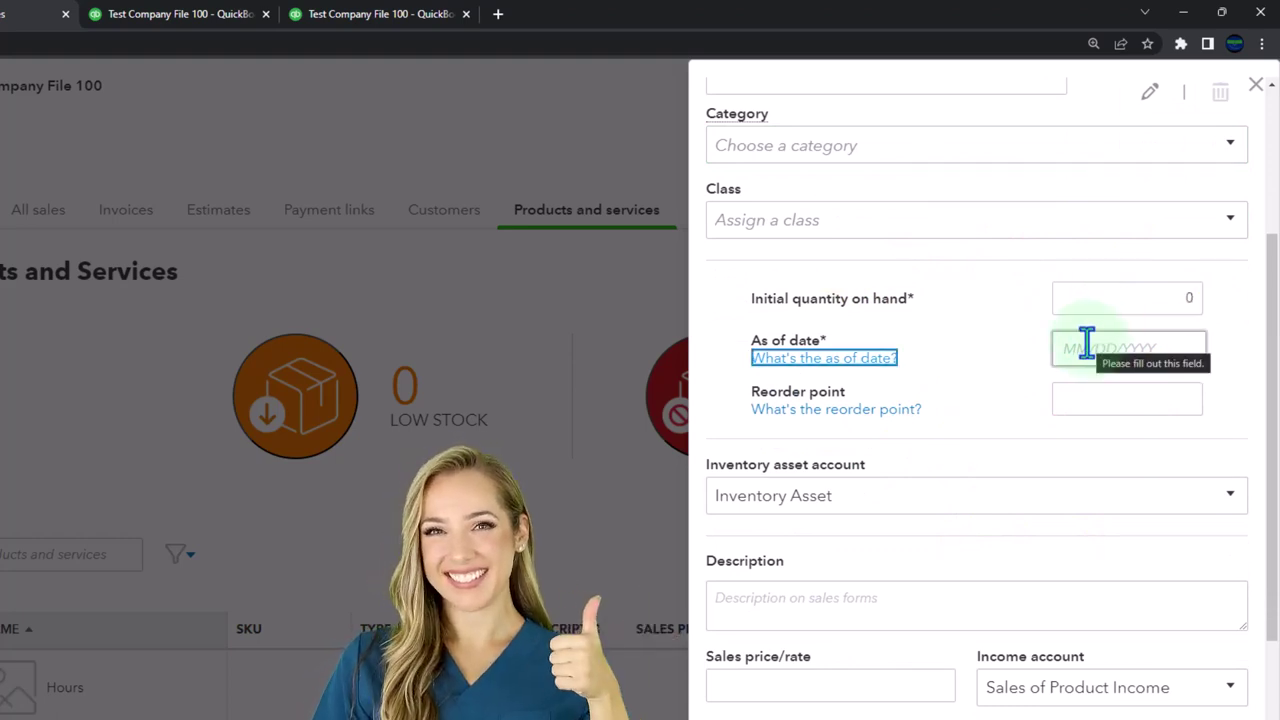
left_click(1087, 342)
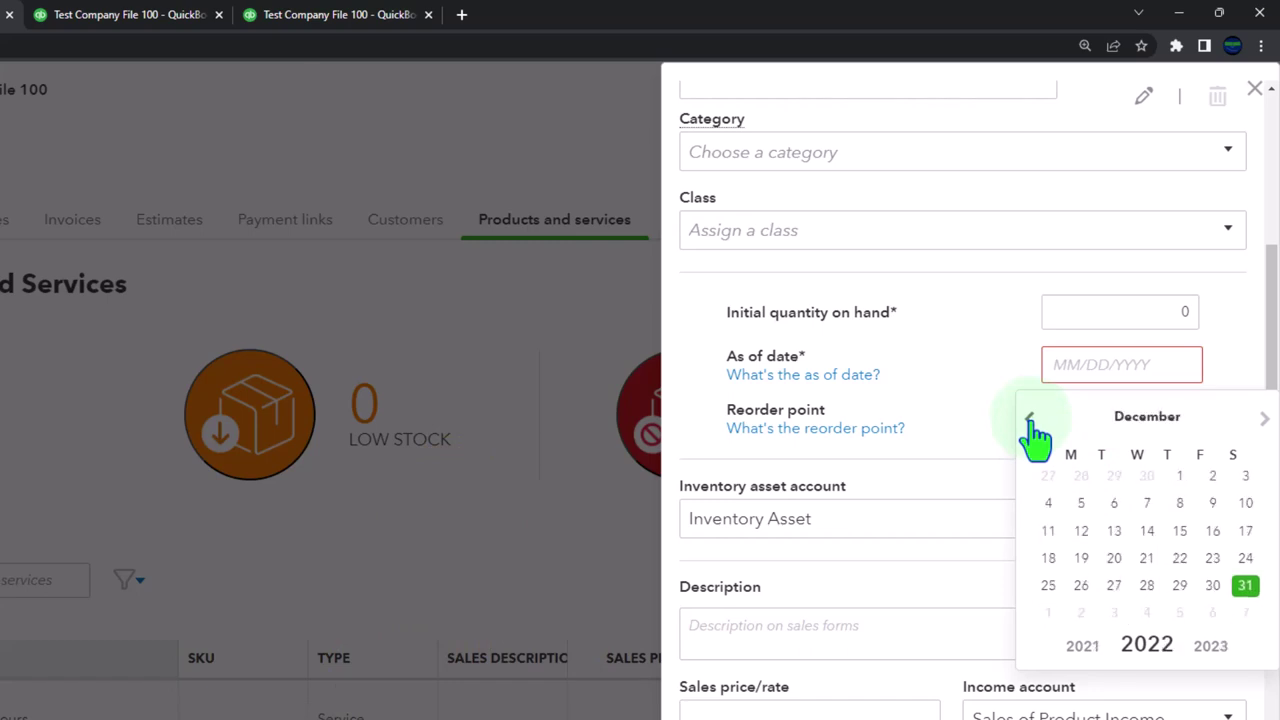
left_click(1182, 478)
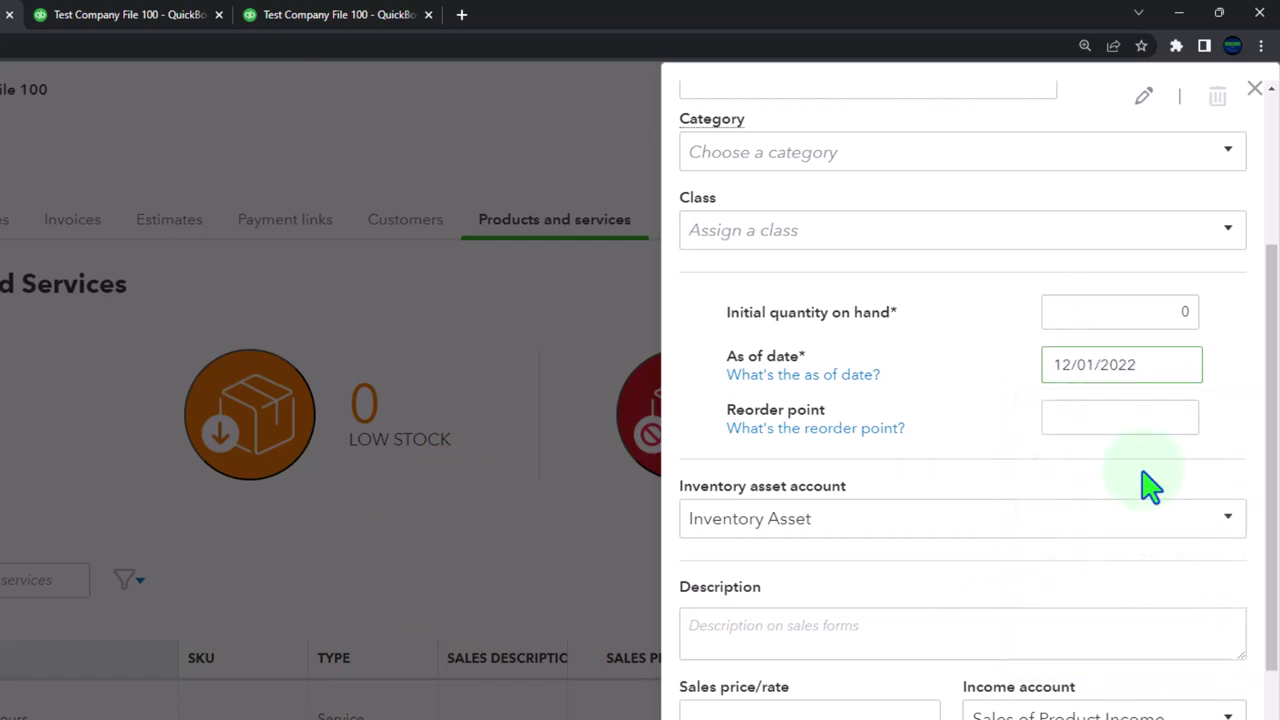
left_click(1063, 420)
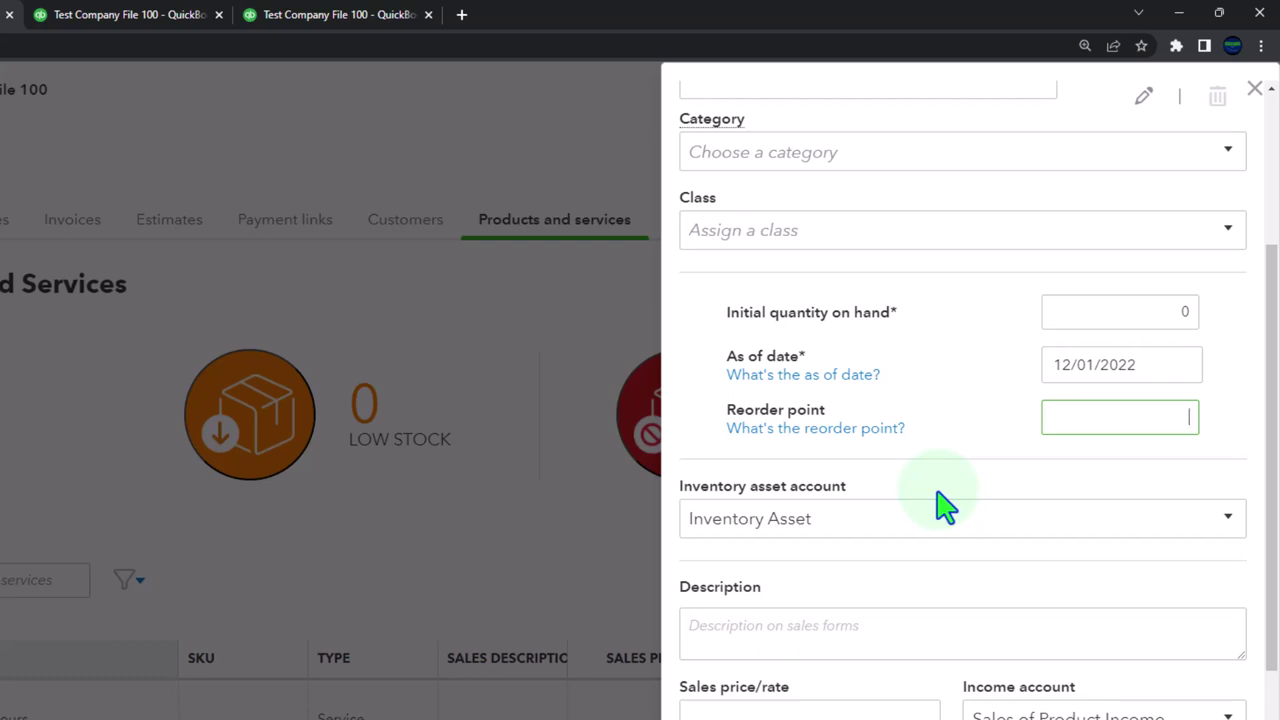
scroll(945, 508, "down", 1)
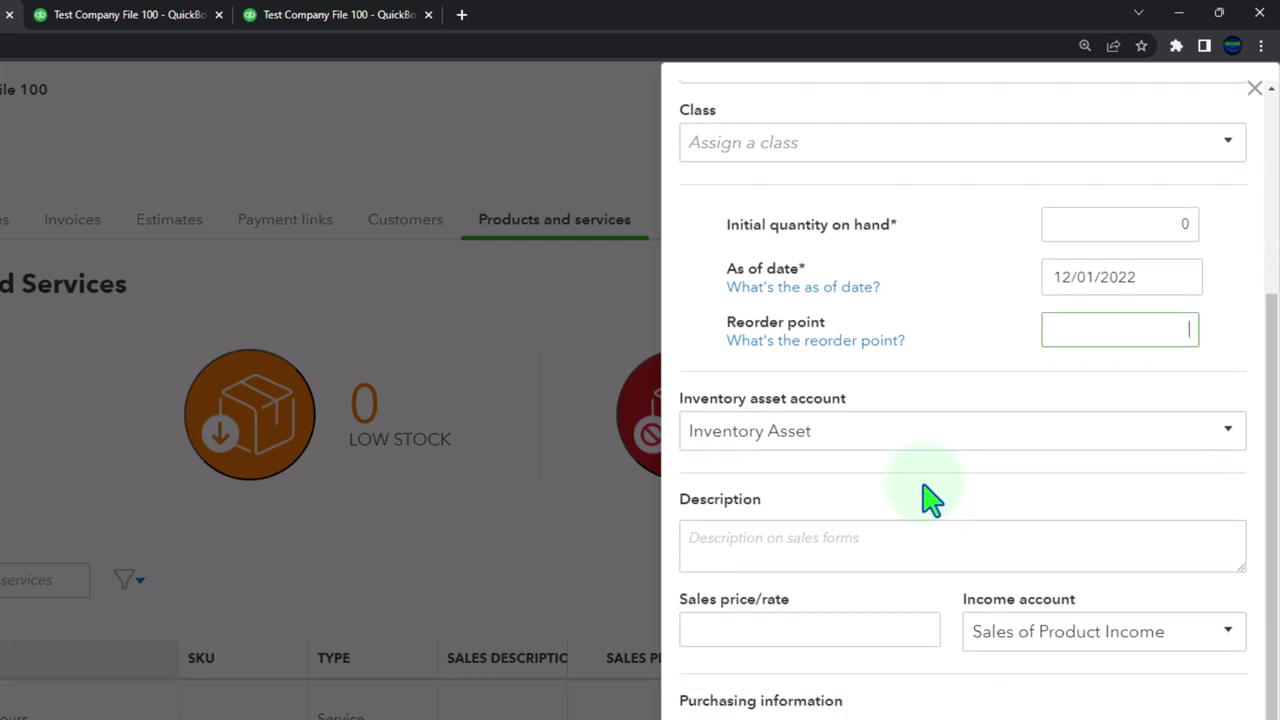
left_click(1229, 430)
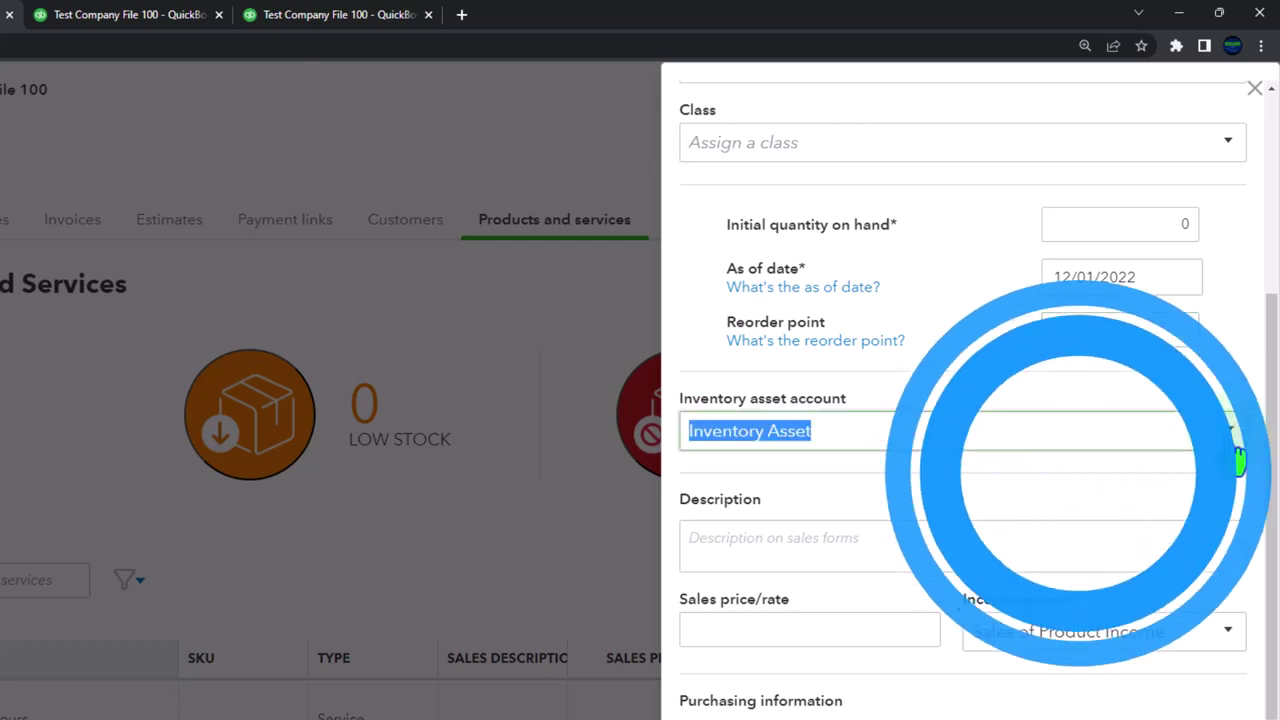
left_click(1227, 440)
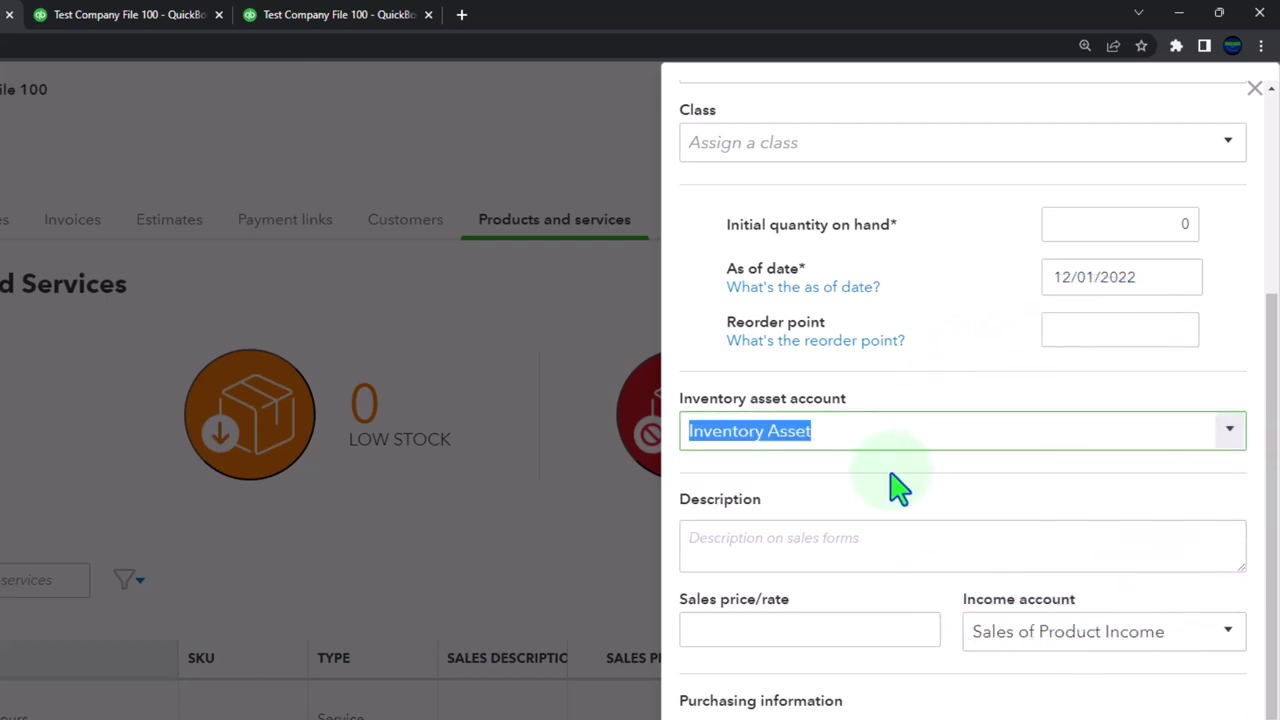
left_click(763, 543)
type("Product 1")
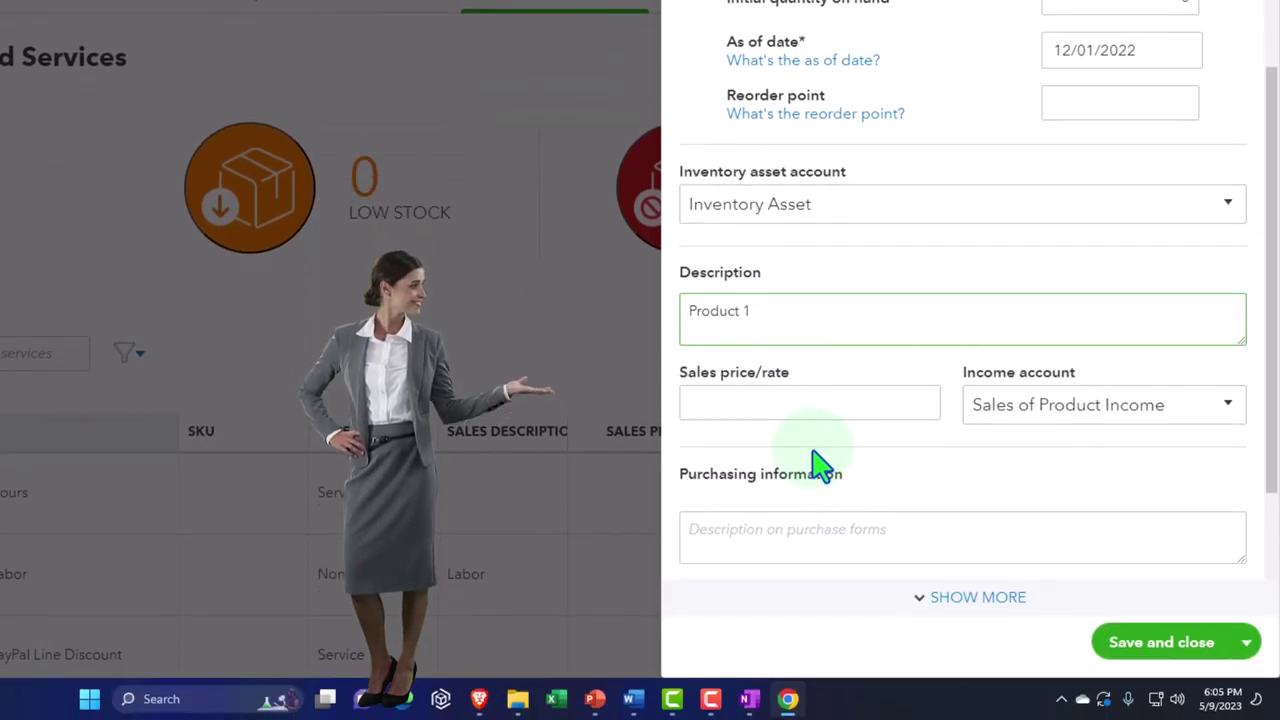
Set Product 1's sales price to 100 with Sales of Product Income as the income account
left_click(729, 410)
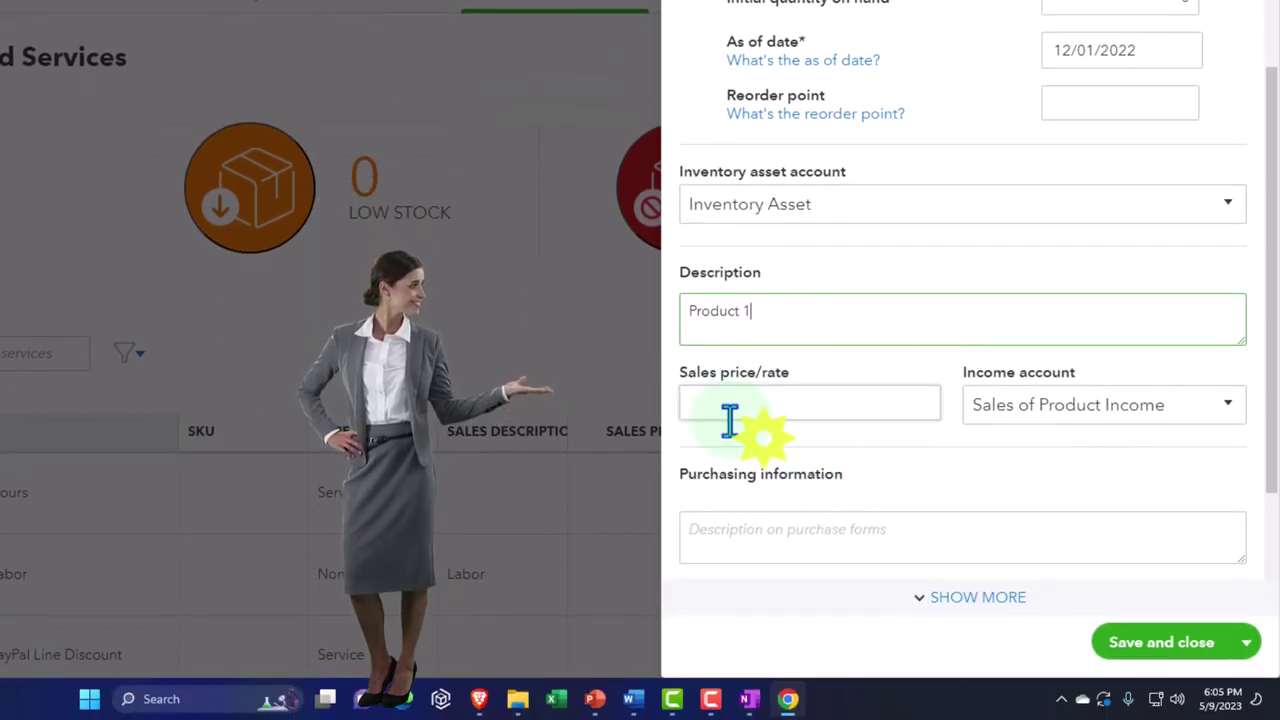
scroll(729, 410, "down", 1)
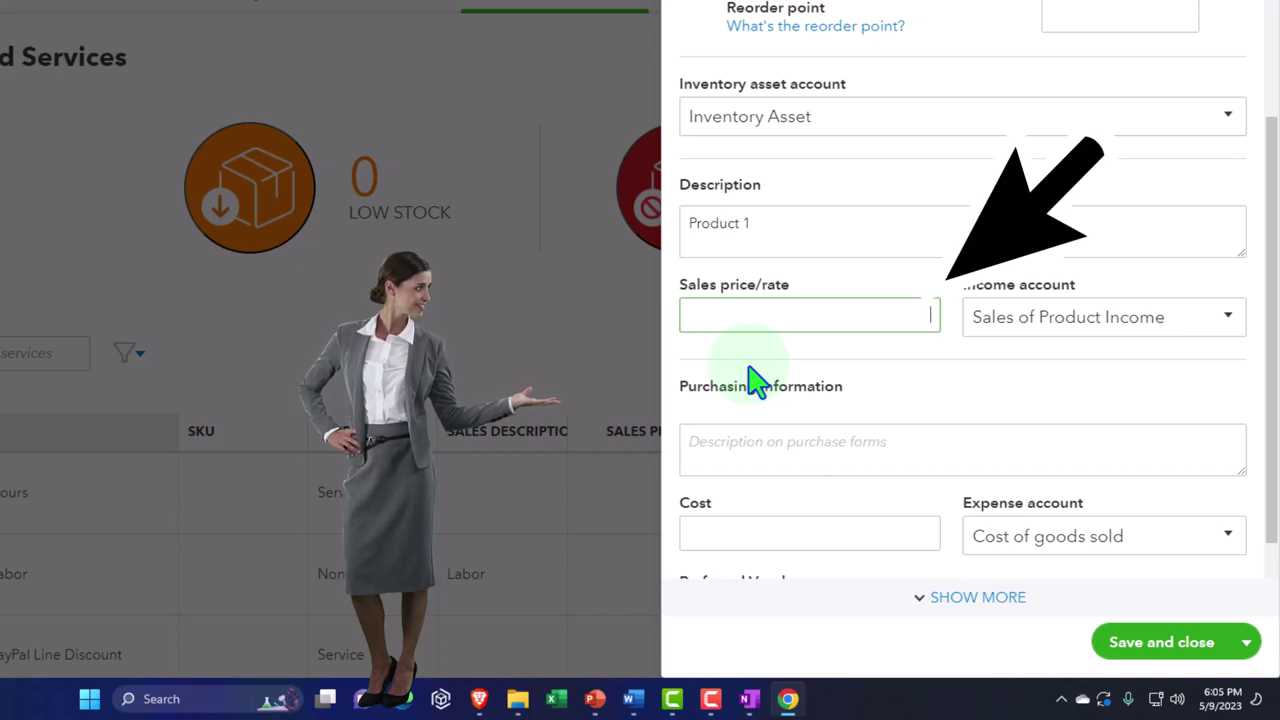
type("100")
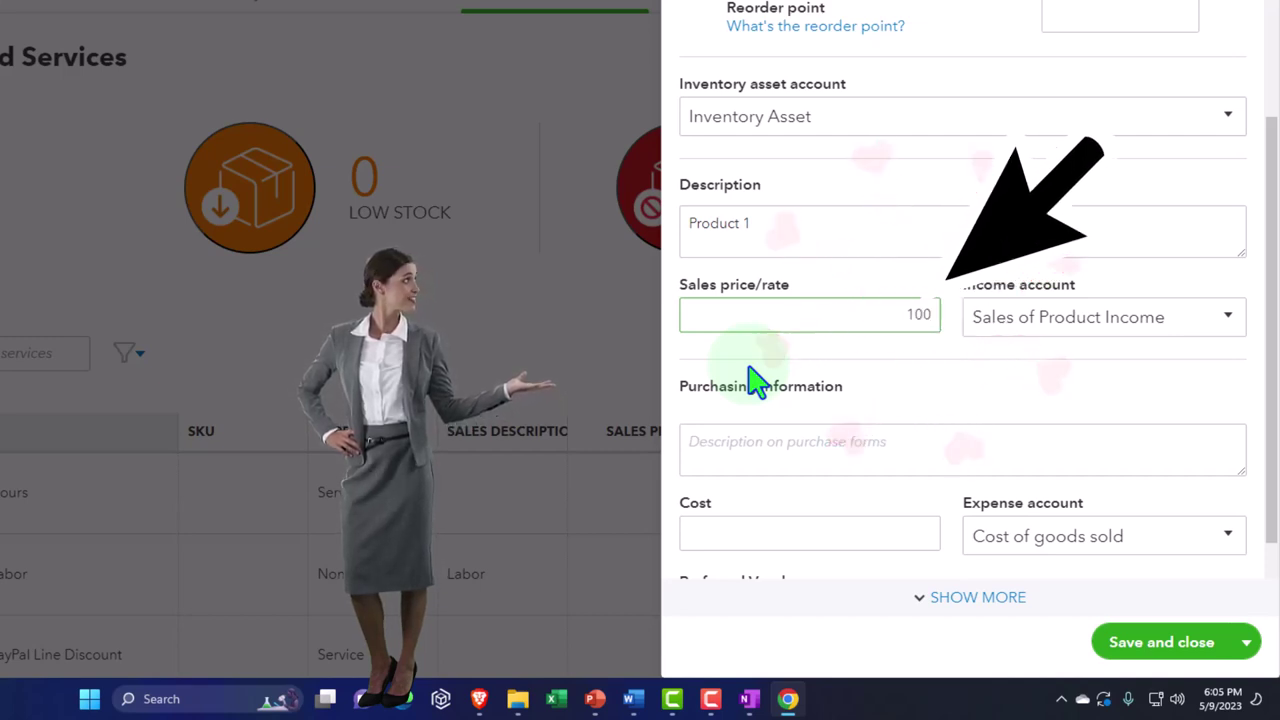
key("Tab")
left_click(1238, 330)
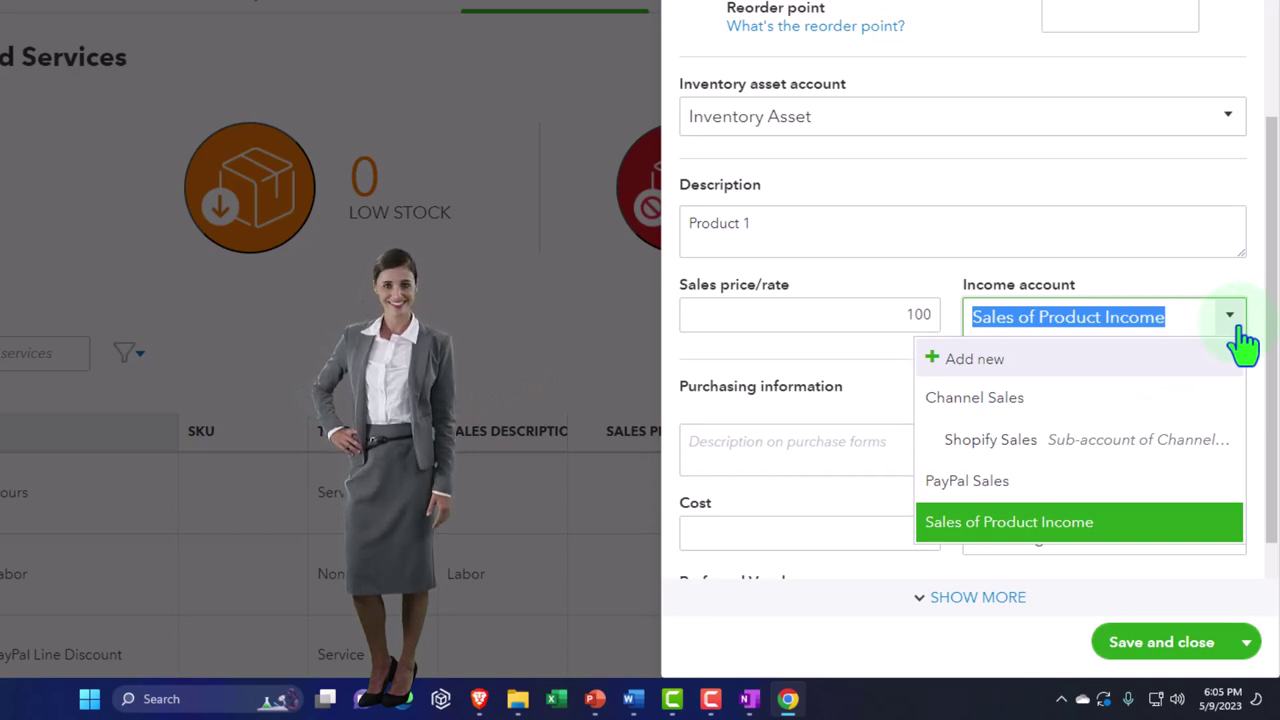
left_click(1240, 328)
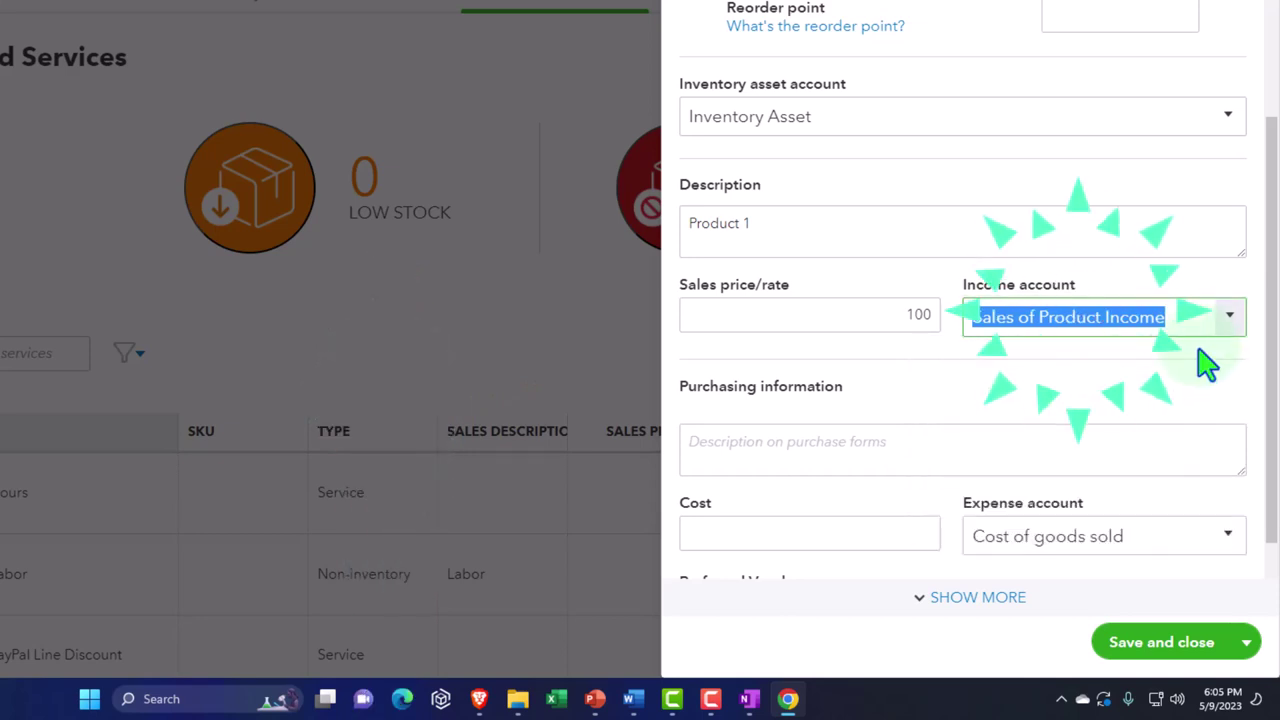
scroll(1148, 378, "down", 2)
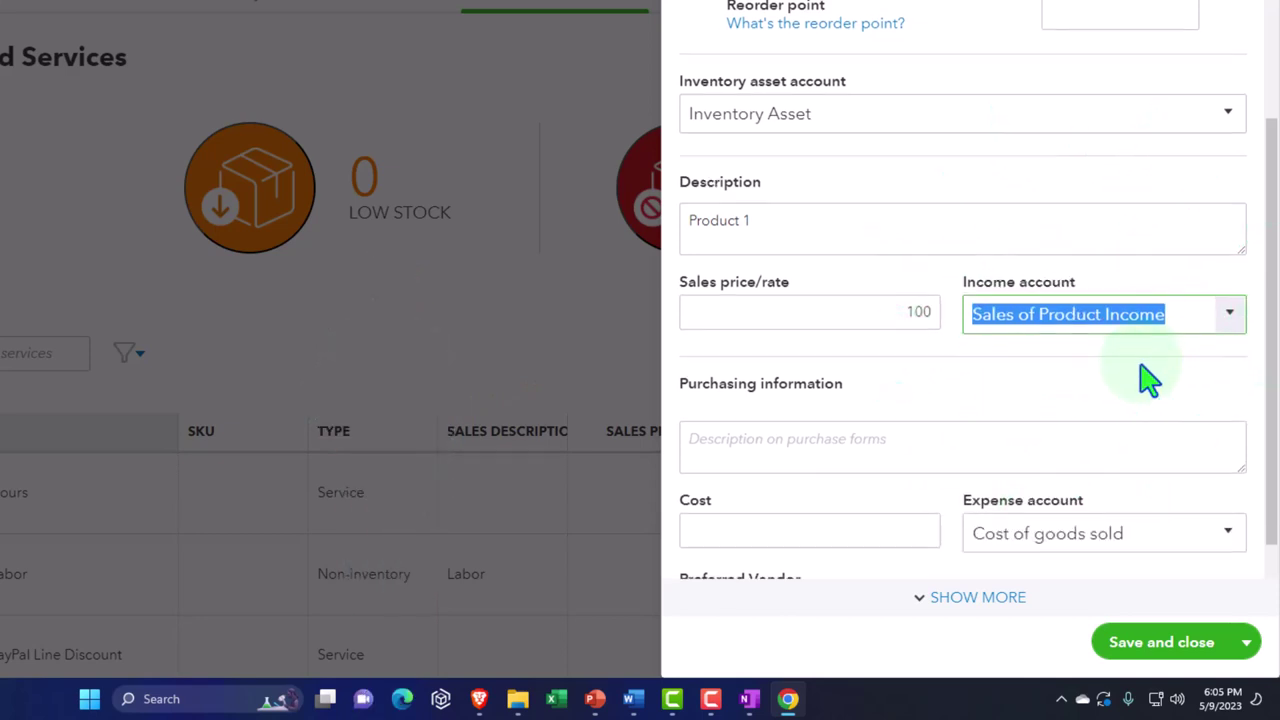
Enter a cost of 75 with no preferred vendor, save Product 1, and compare Shopify stock
left_click(806, 378)
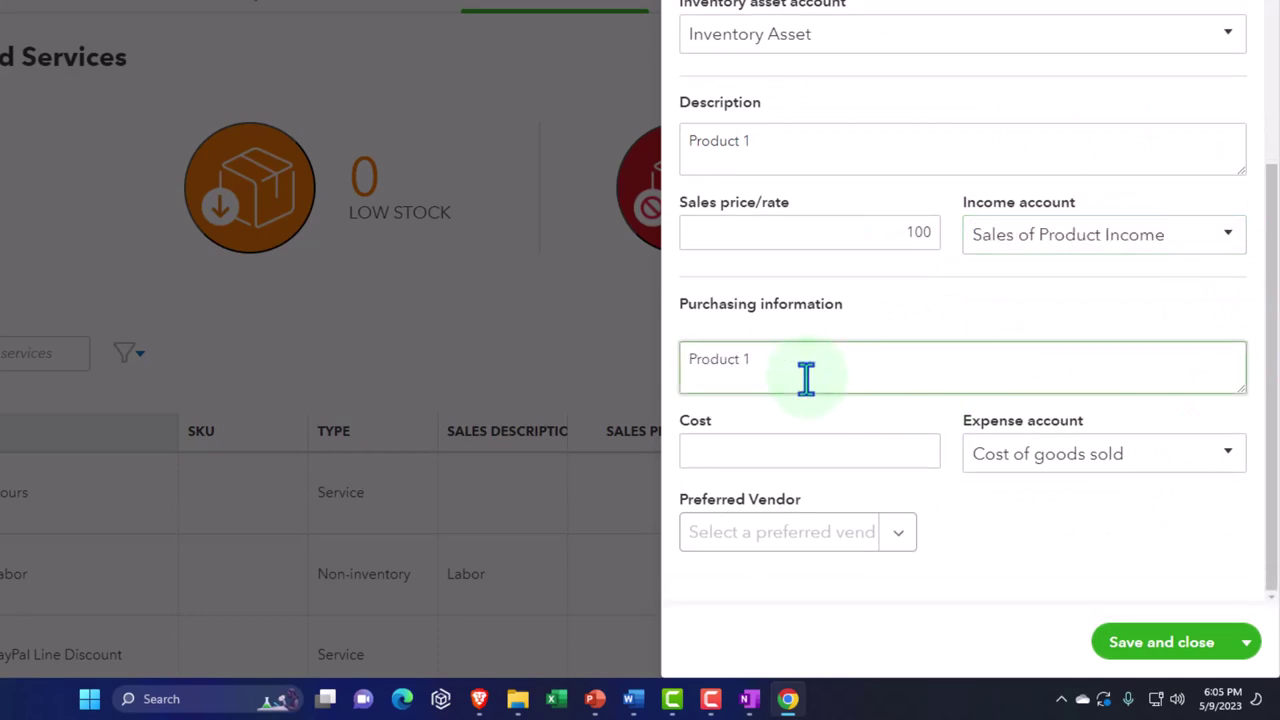
left_click(772, 441)
type("75")
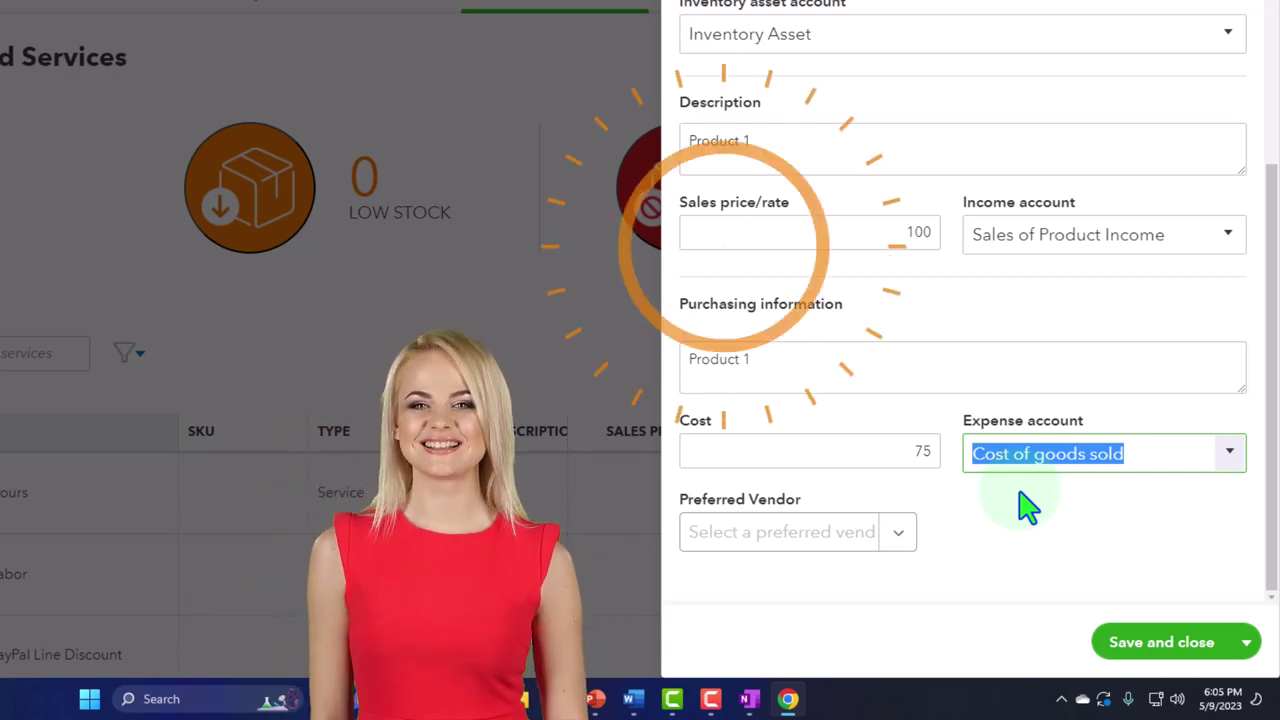
left_click(903, 538)
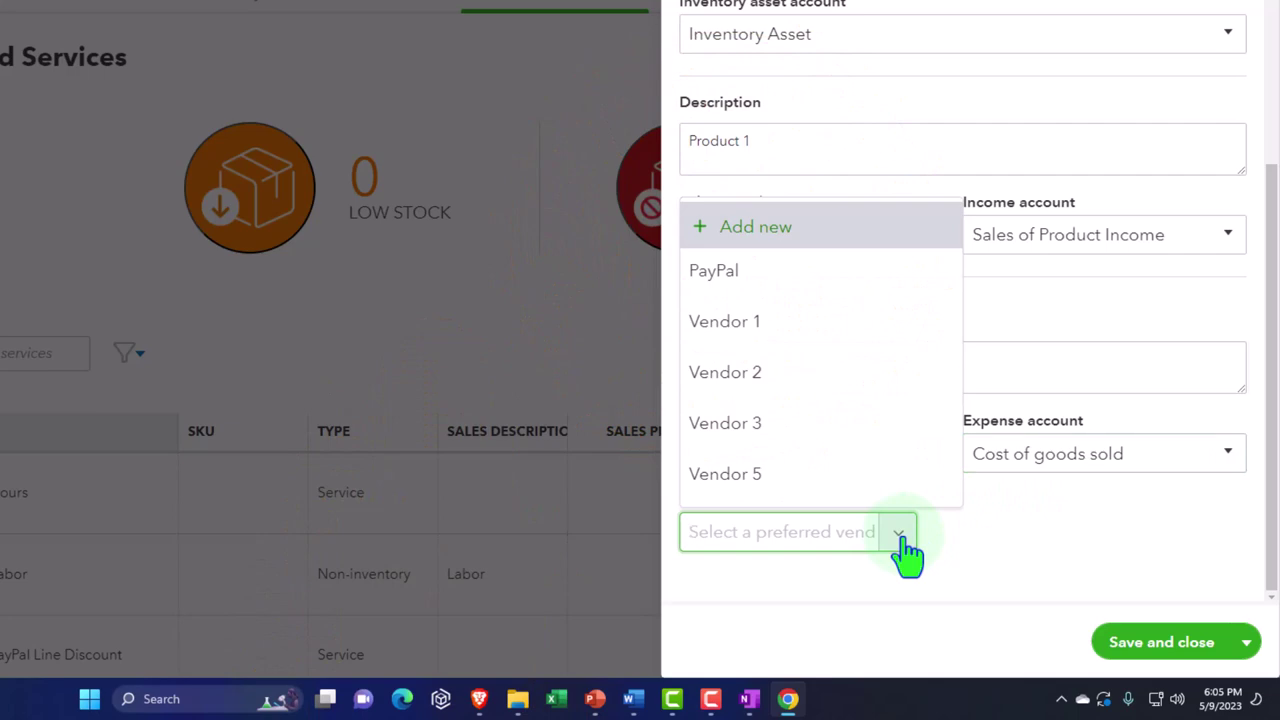
left_click(980, 563)
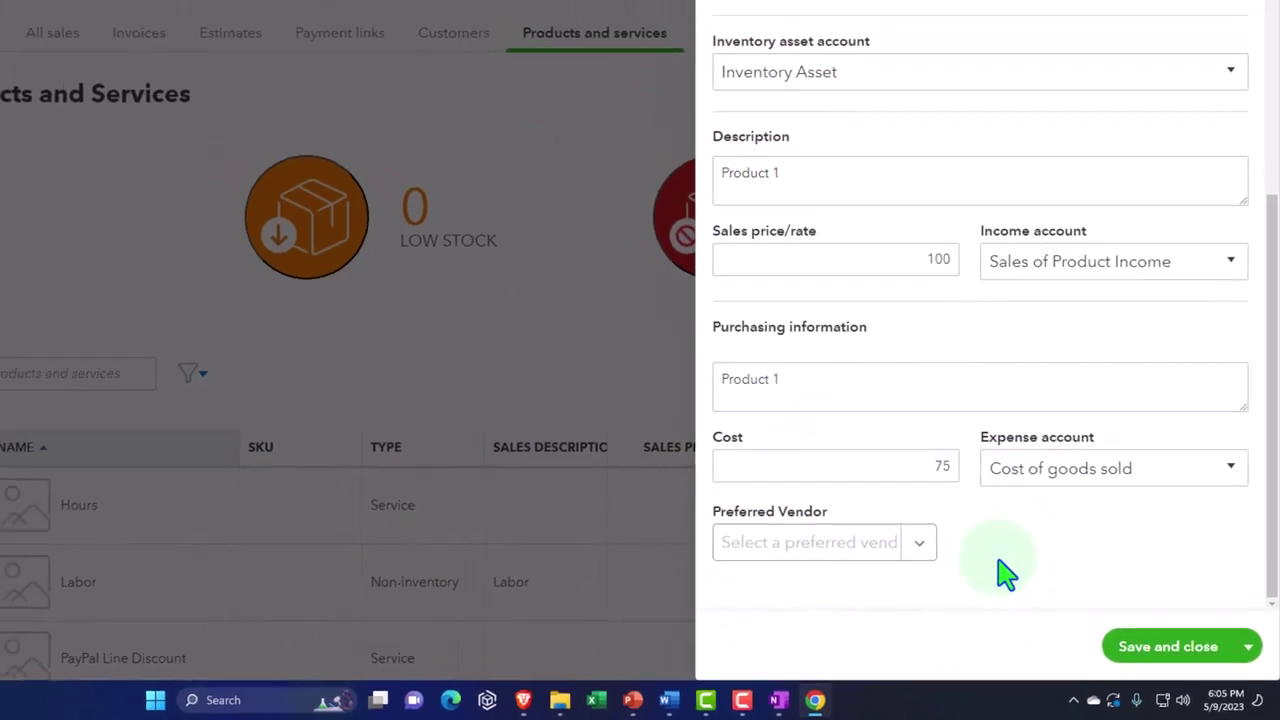
left_click(1140, 643)
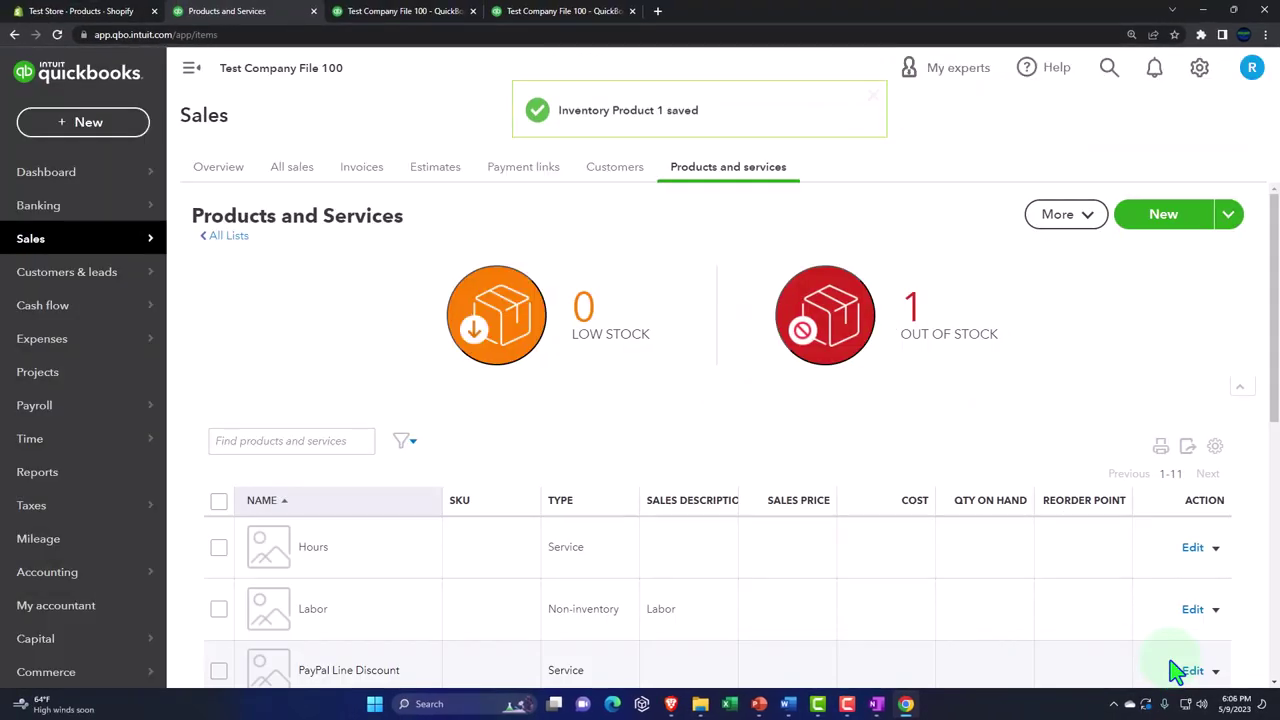
left_click(100, 11)
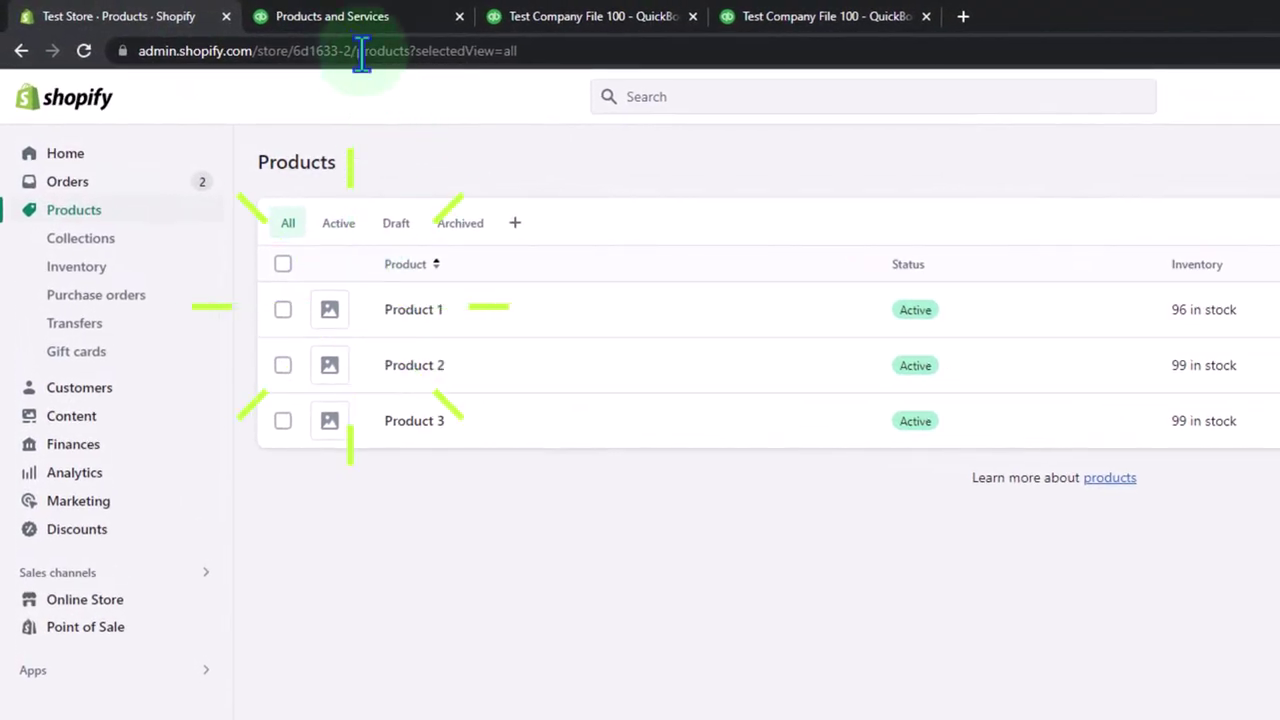
left_click(322, 14)
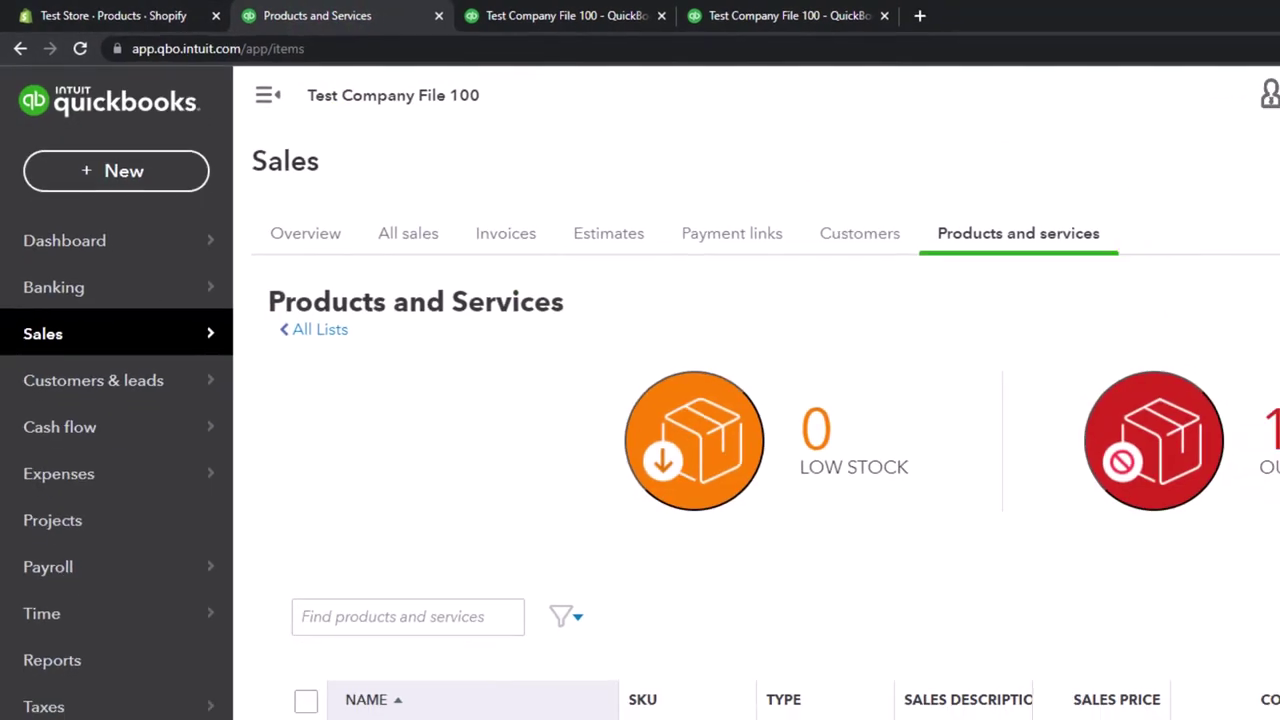
left_click(1265, 316)
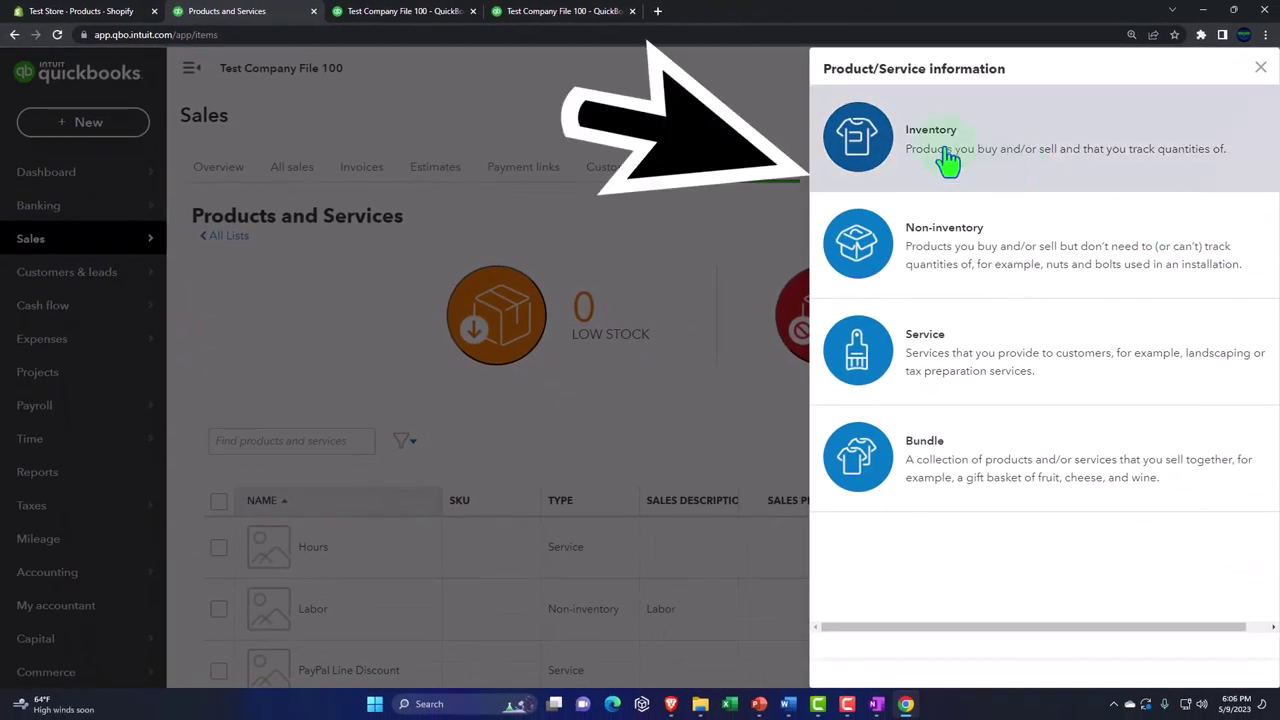
Start a new Inventory item with 0 on hand as of 01/01/2023
left_click(947, 160)
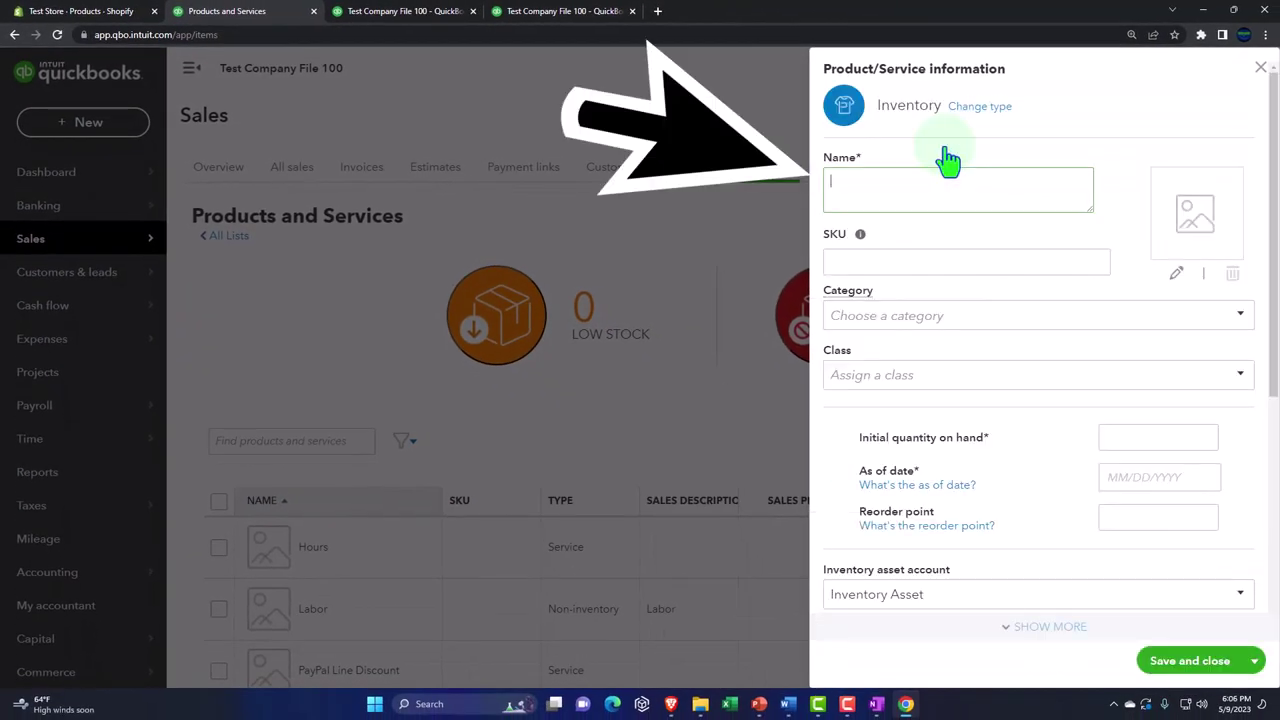
left_click(891, 191)
type("Produce 2")
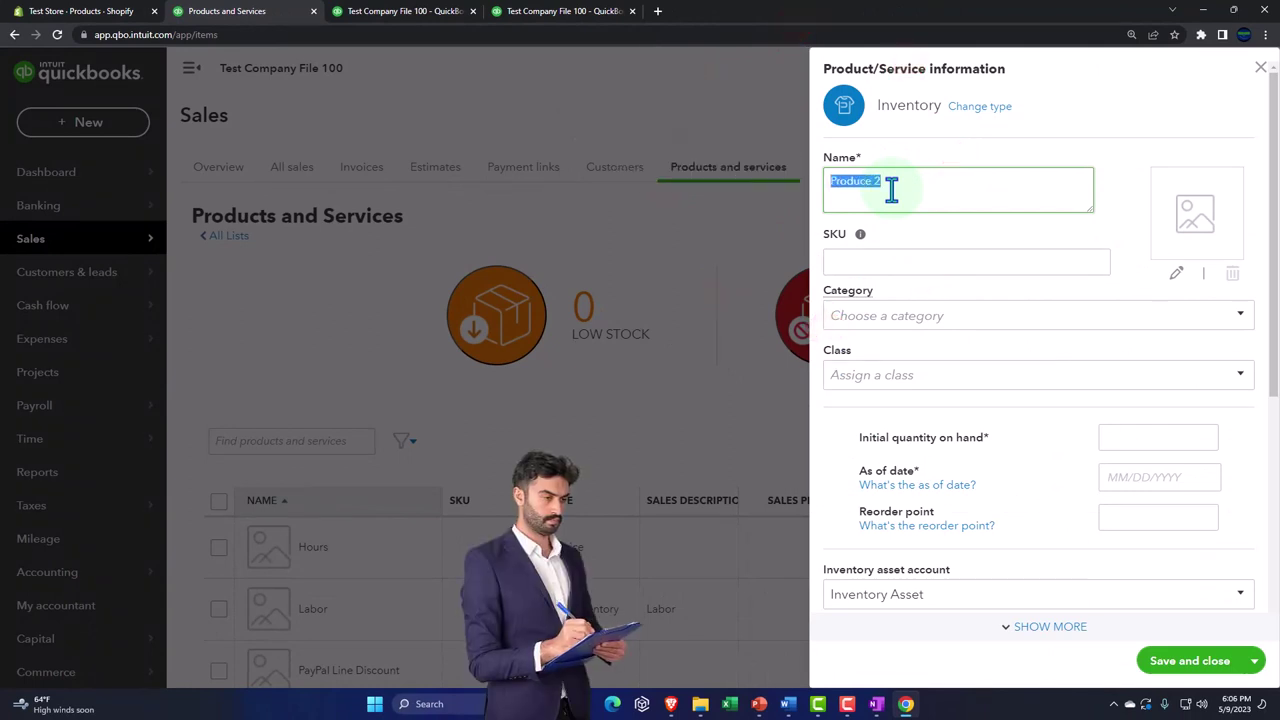
scroll(1050, 330, "down", 2)
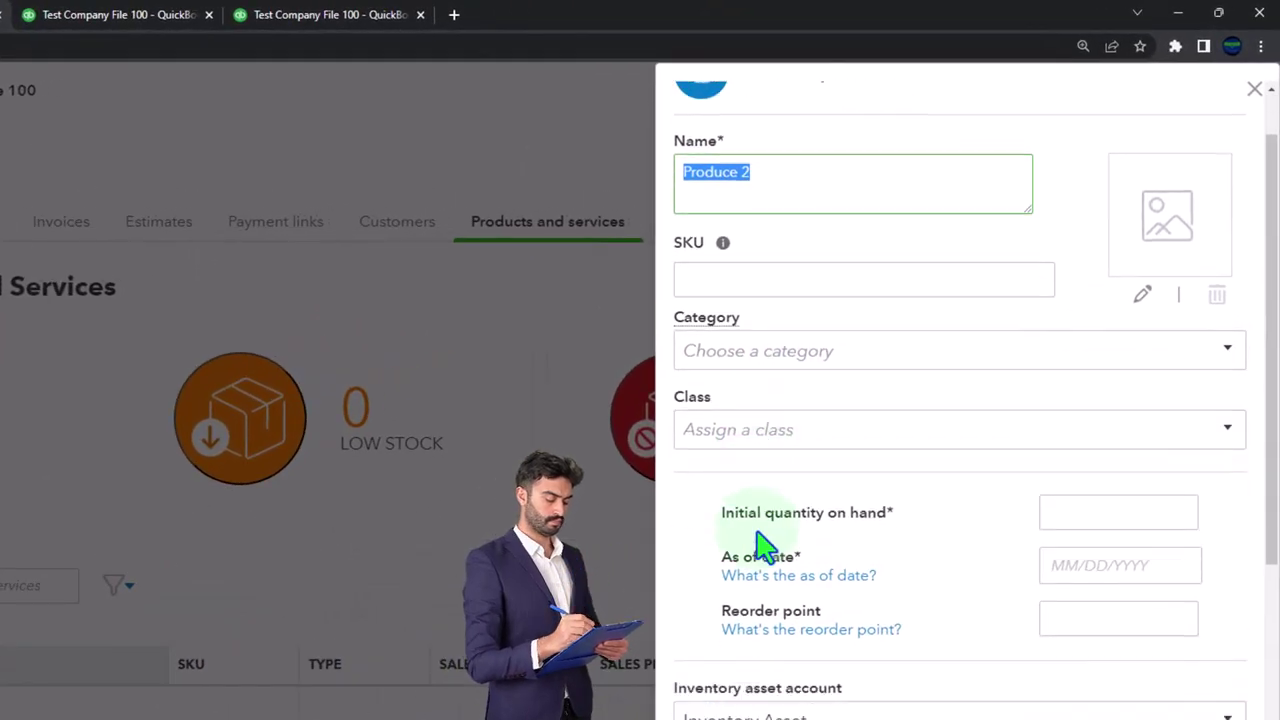
type("0")
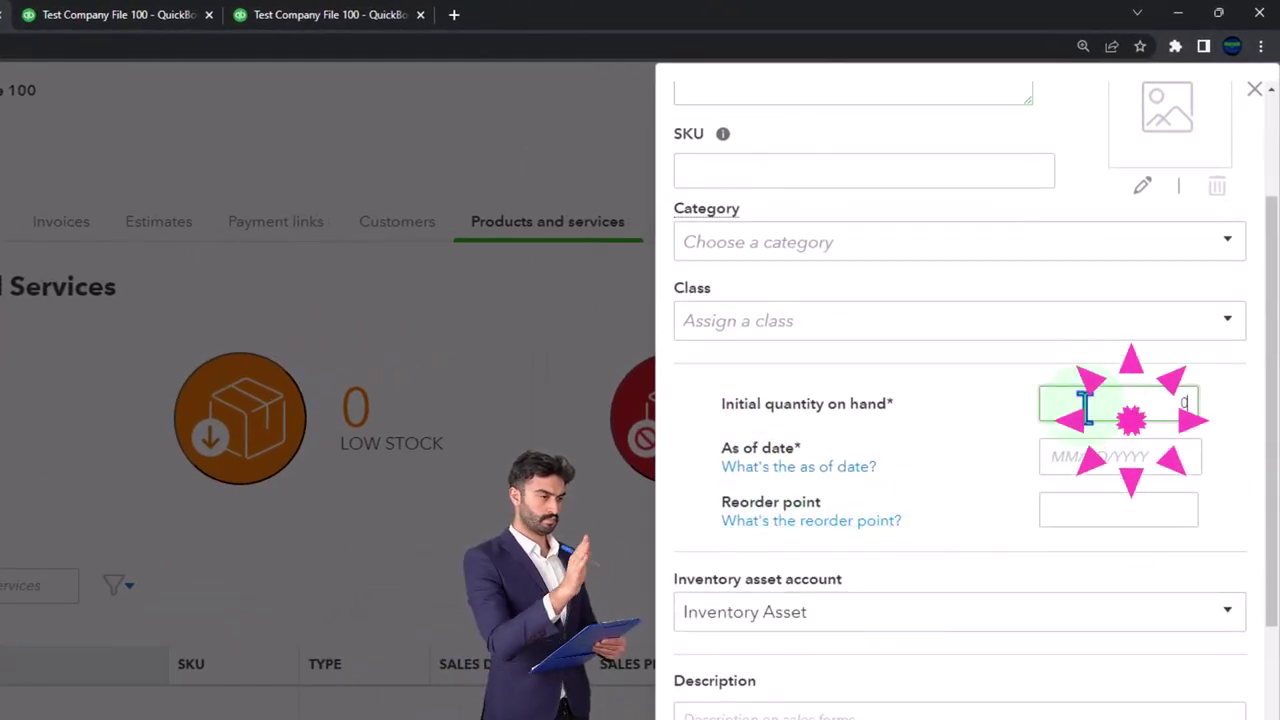
left_click(1091, 455)
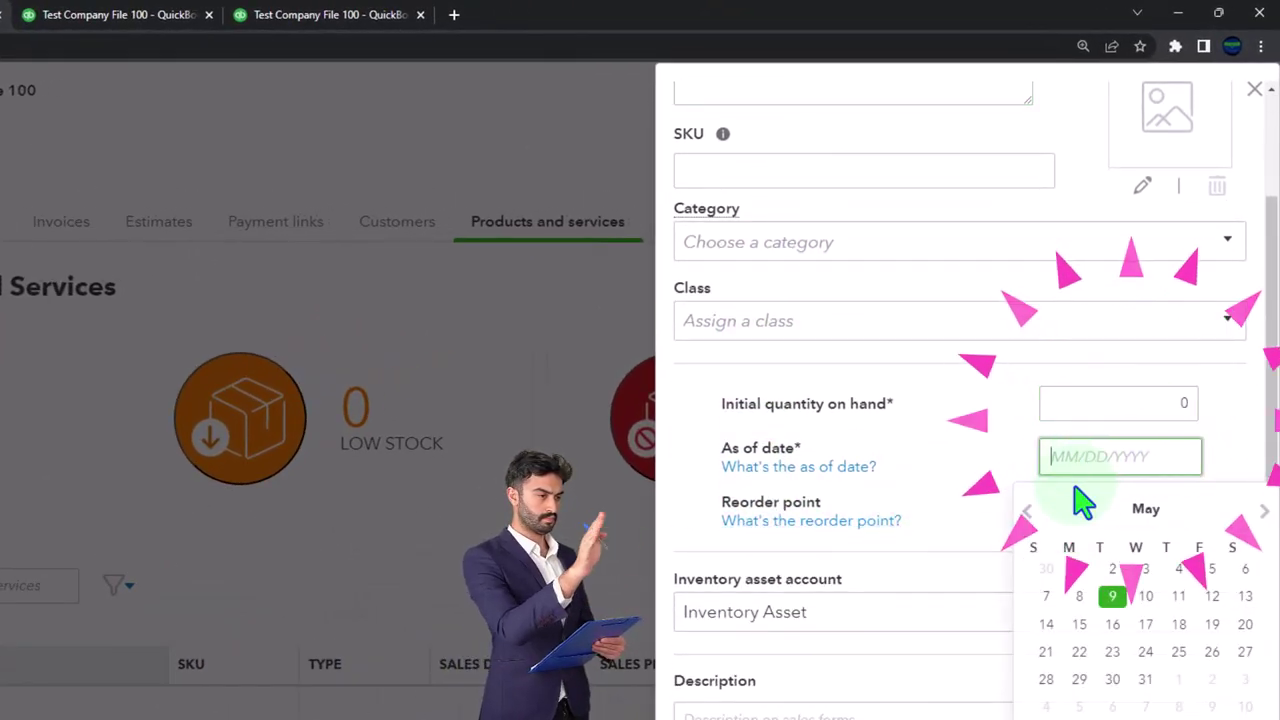
left_click(1030, 512)
left_click(1030, 512)
left_click(1030, 512)
left_click(1030, 512)
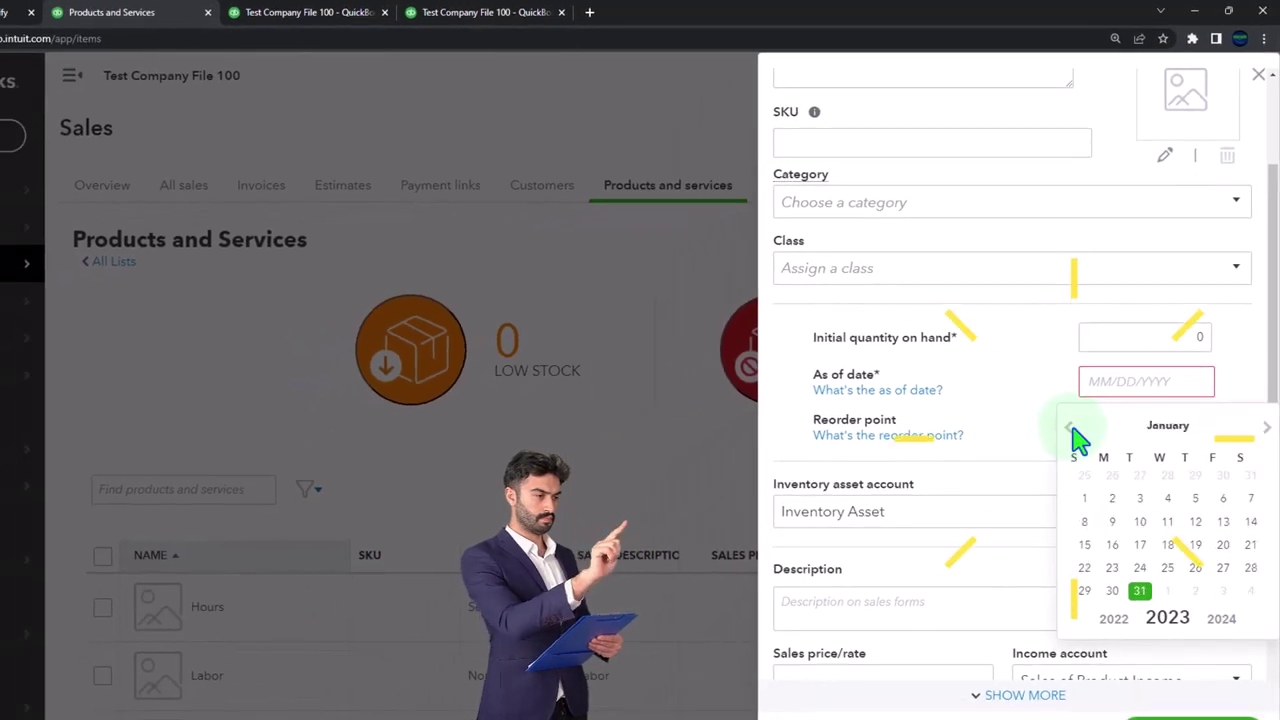
left_click(1086, 500)
Give the item description 'Produce 2', sales price 200 and cost 150
scroll(1060, 520, "down", 3)
left_click(843, 438)
type("Produce 2")
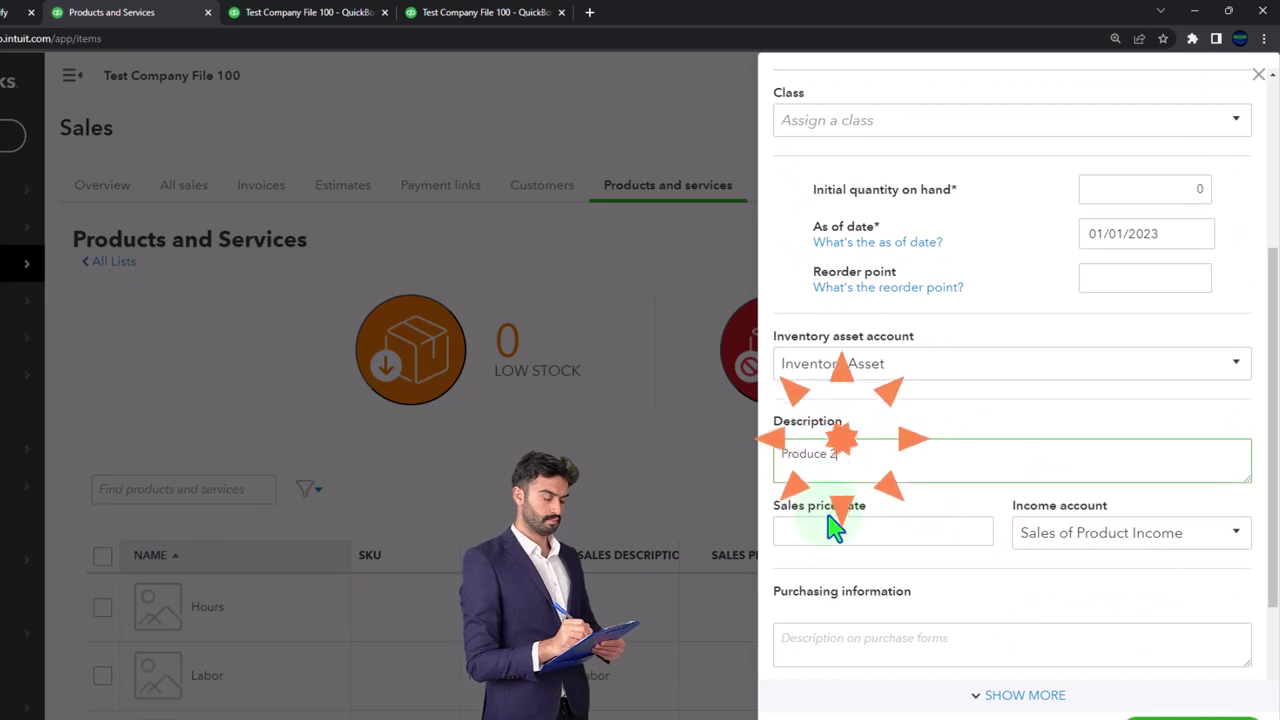
left_click(831, 530)
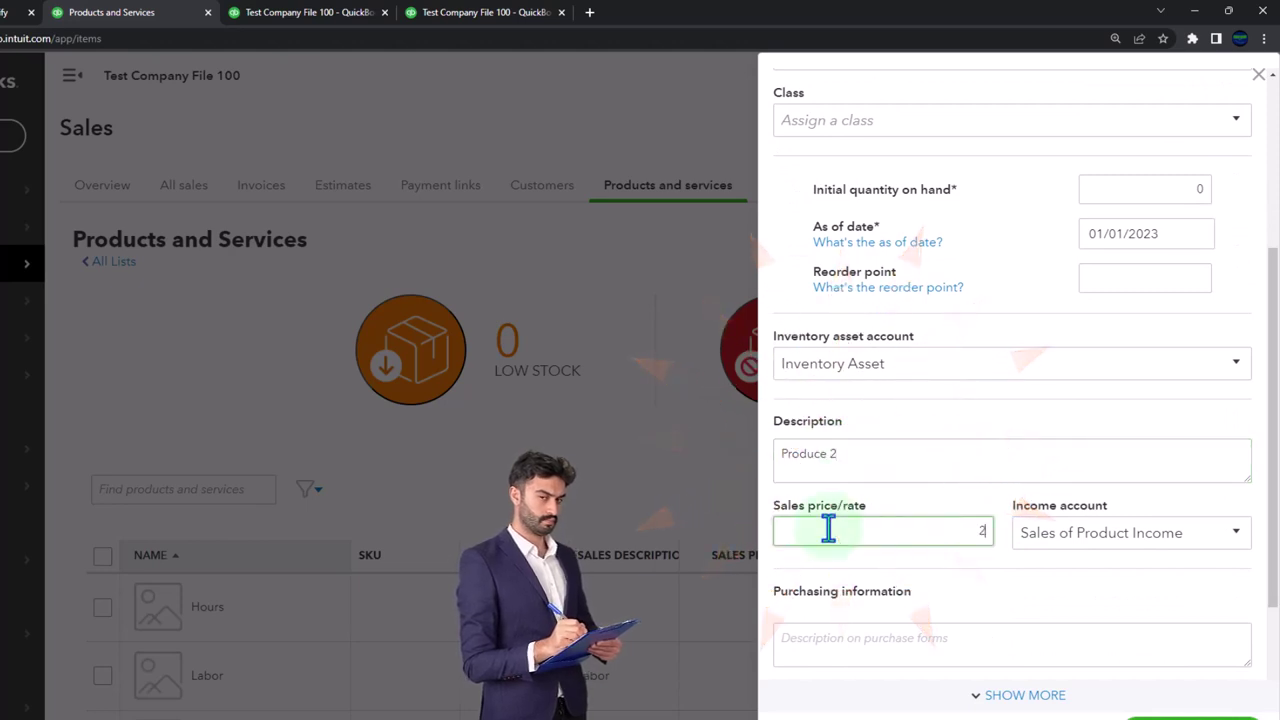
key("Tab")
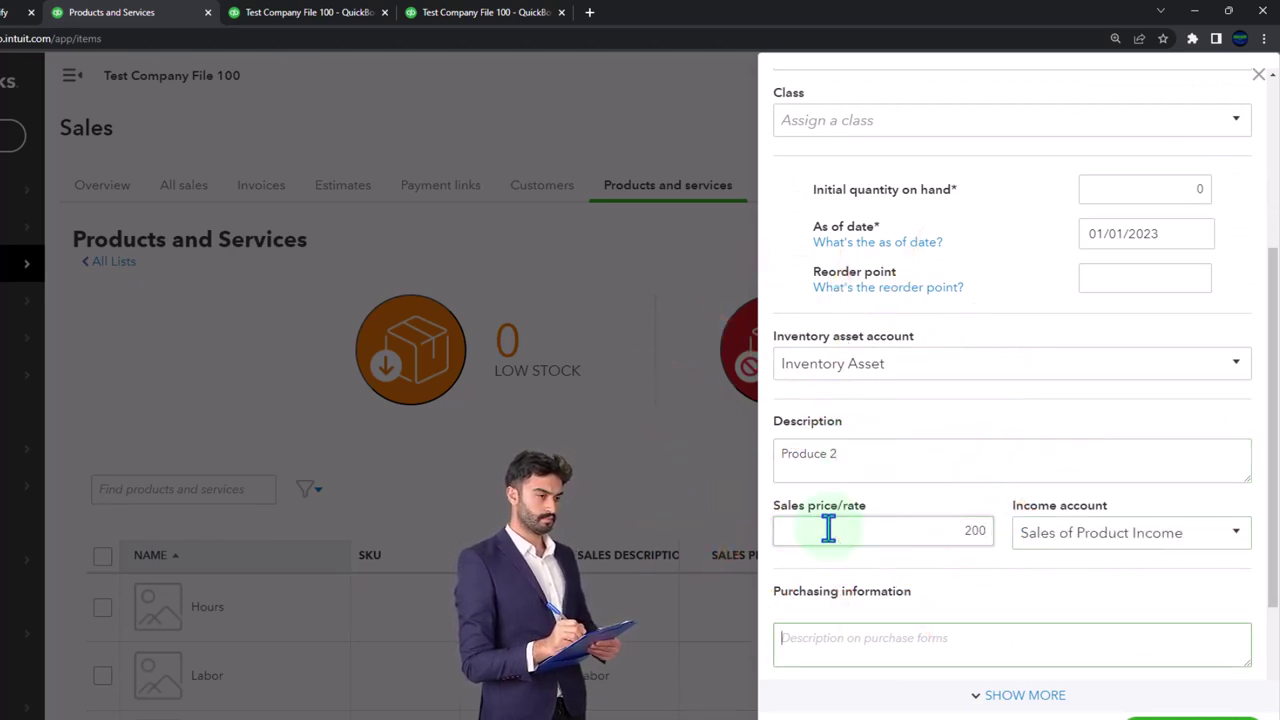
scroll(828, 530, "down", 3)
type("Produce 2")
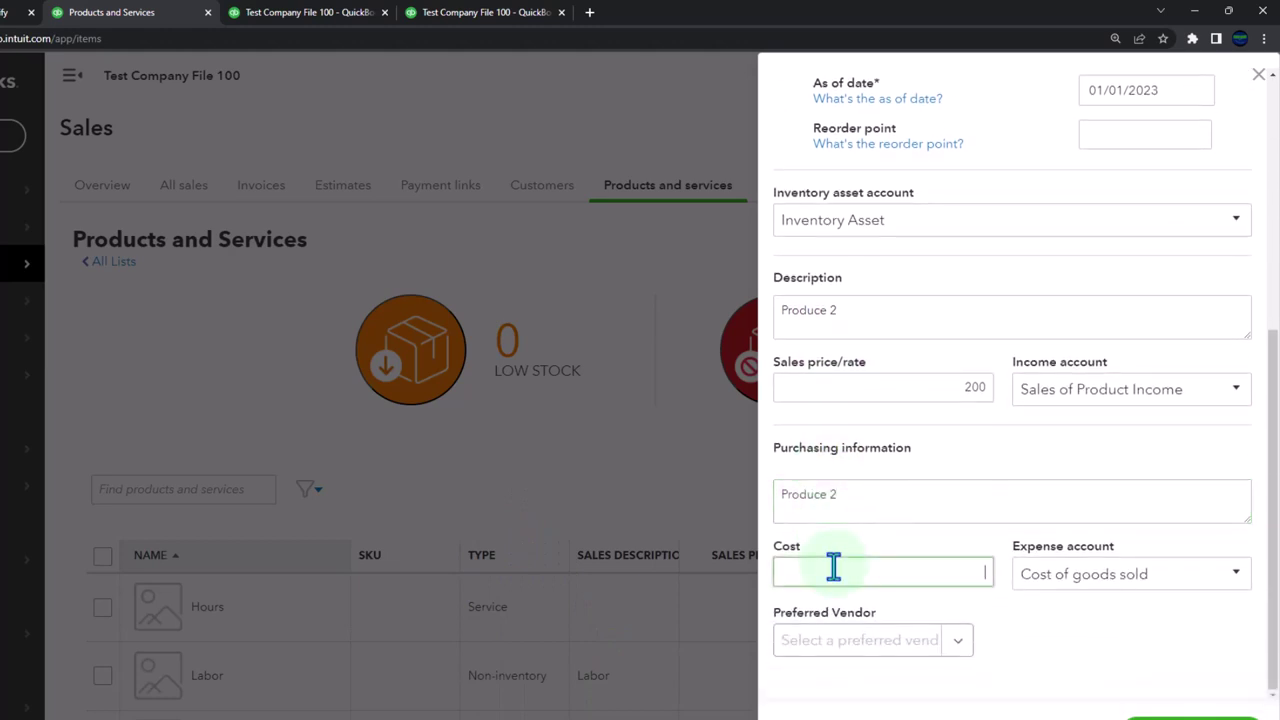
type("150")
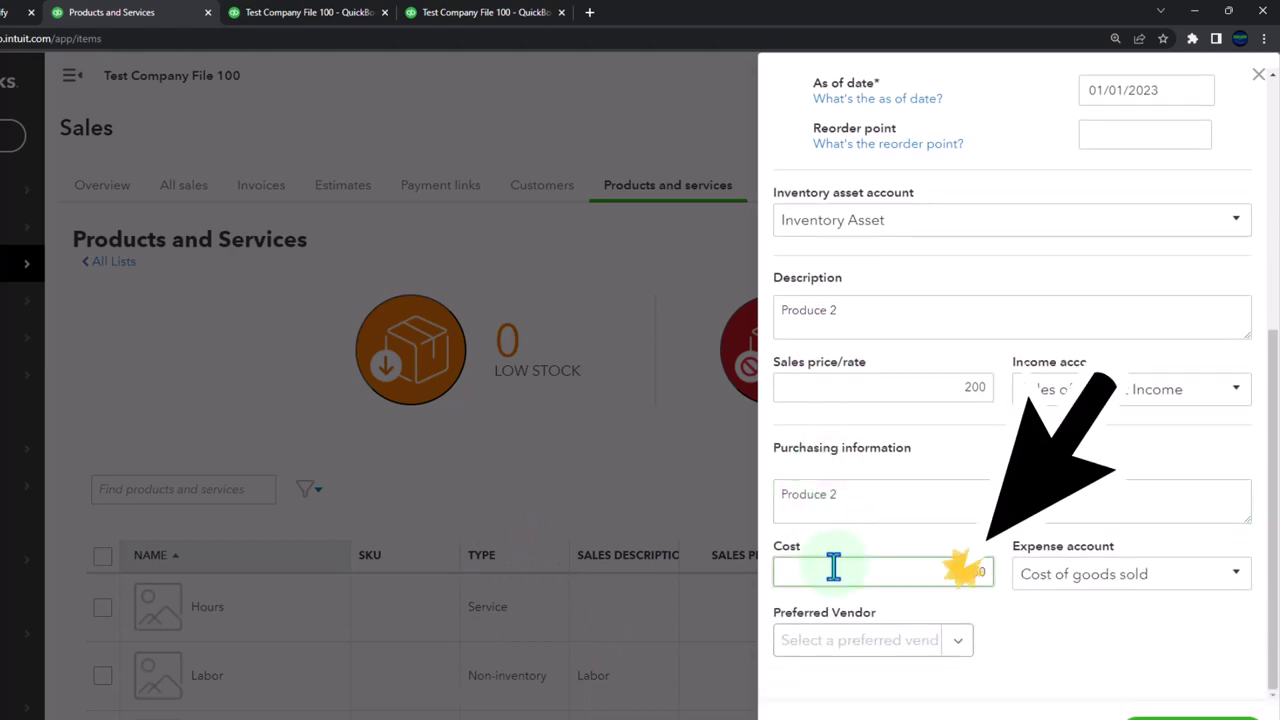
key("Tab")
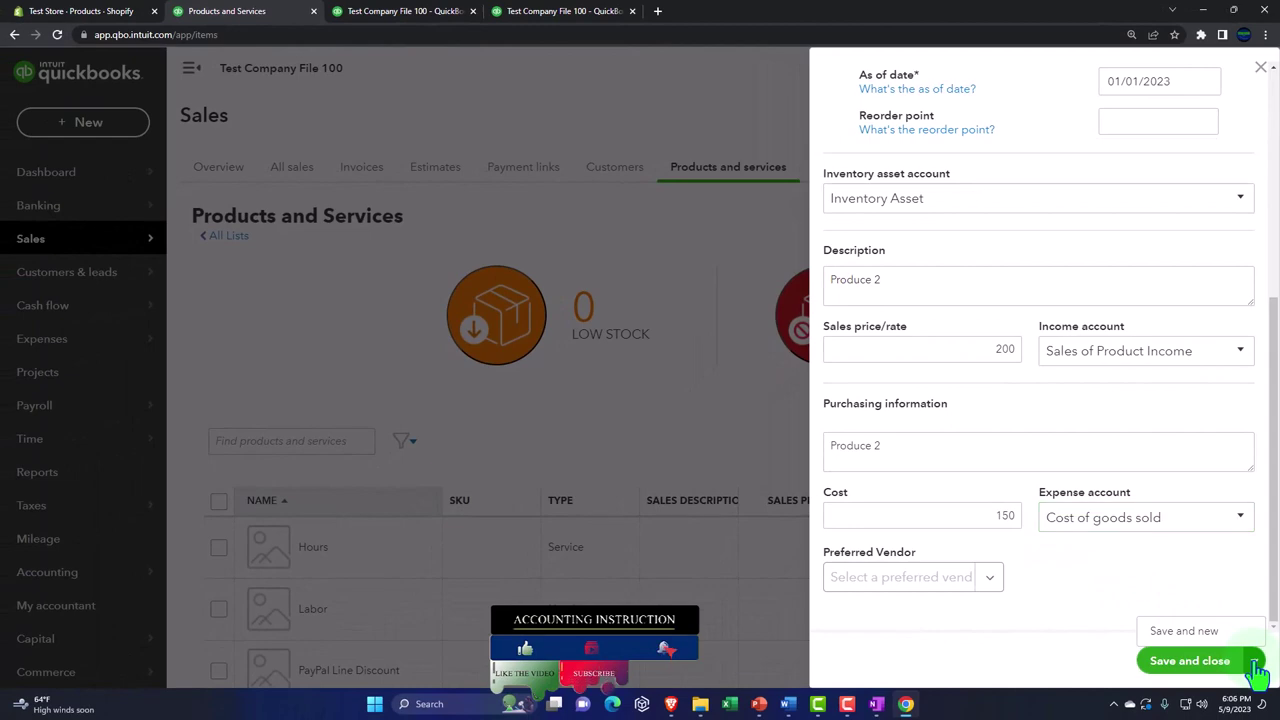
Save Produce 2 and start Product 3 with 0 on hand as of 01/01/2023
left_click(1212, 636)
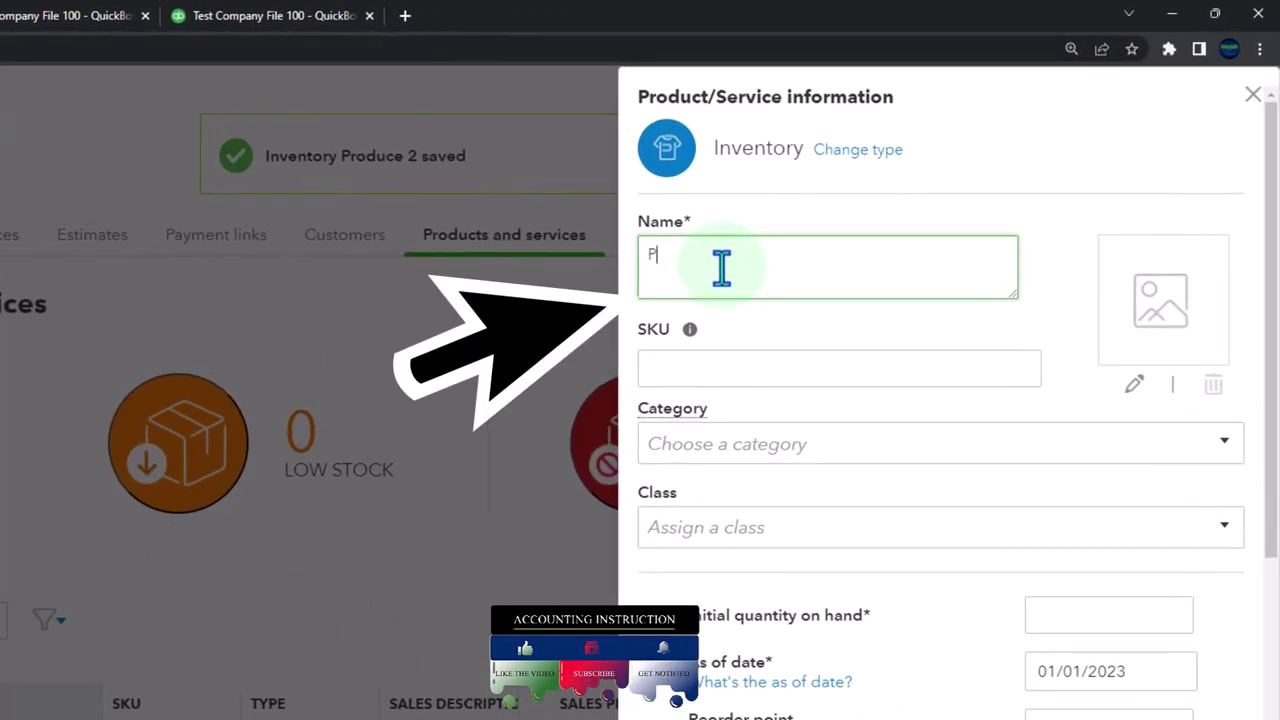
type("Product 3")
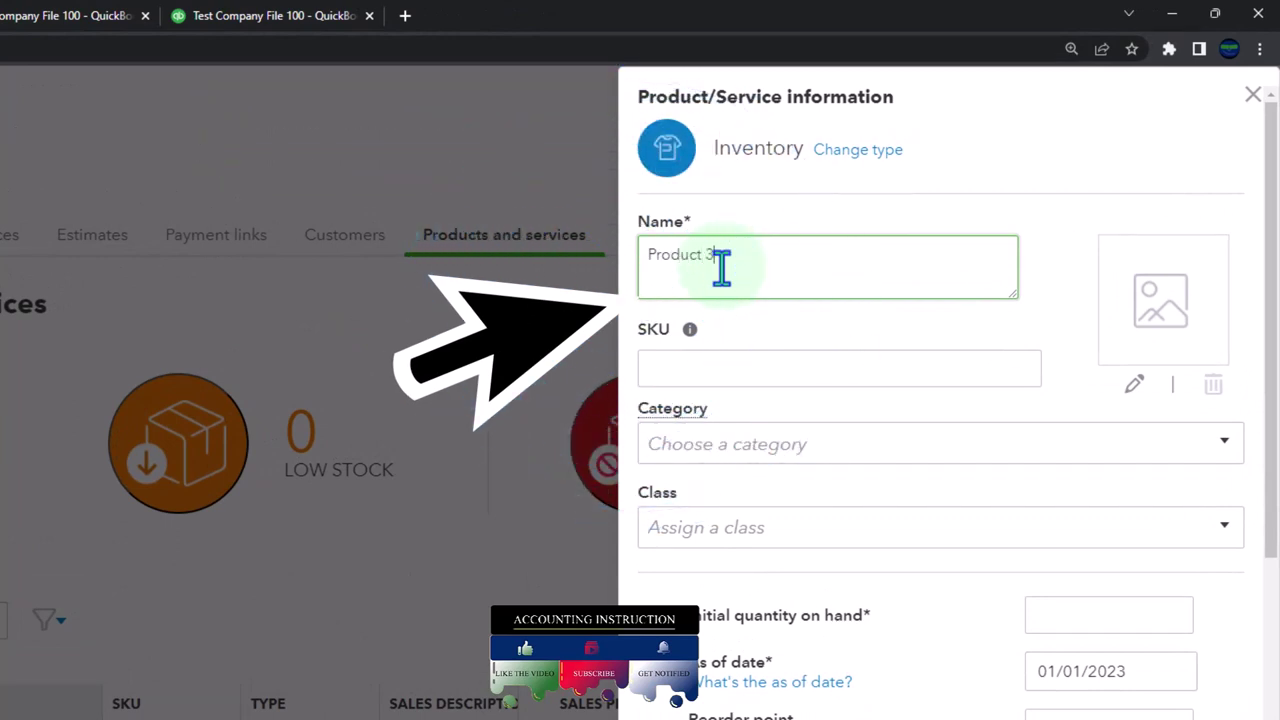
left_click_drag(721, 266, 592, 251)
key("ctrl+c")
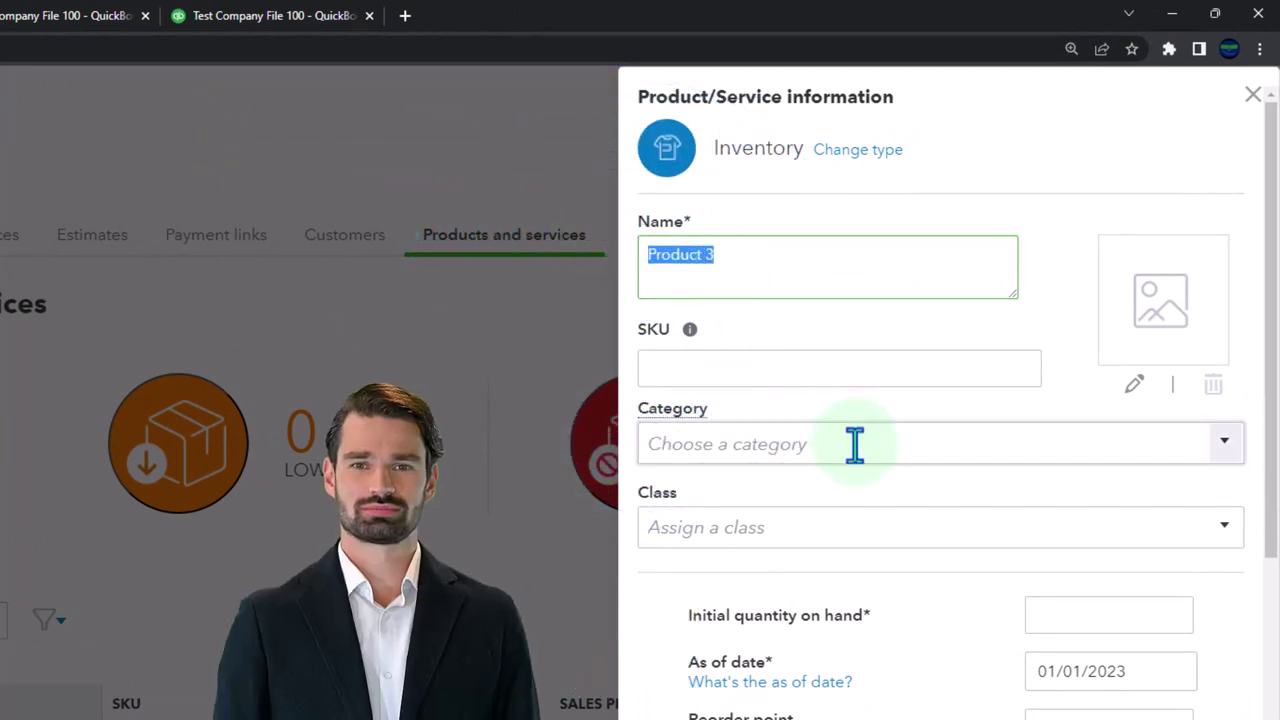
scroll(946, 517, "down", 1)
left_click(1044, 517)
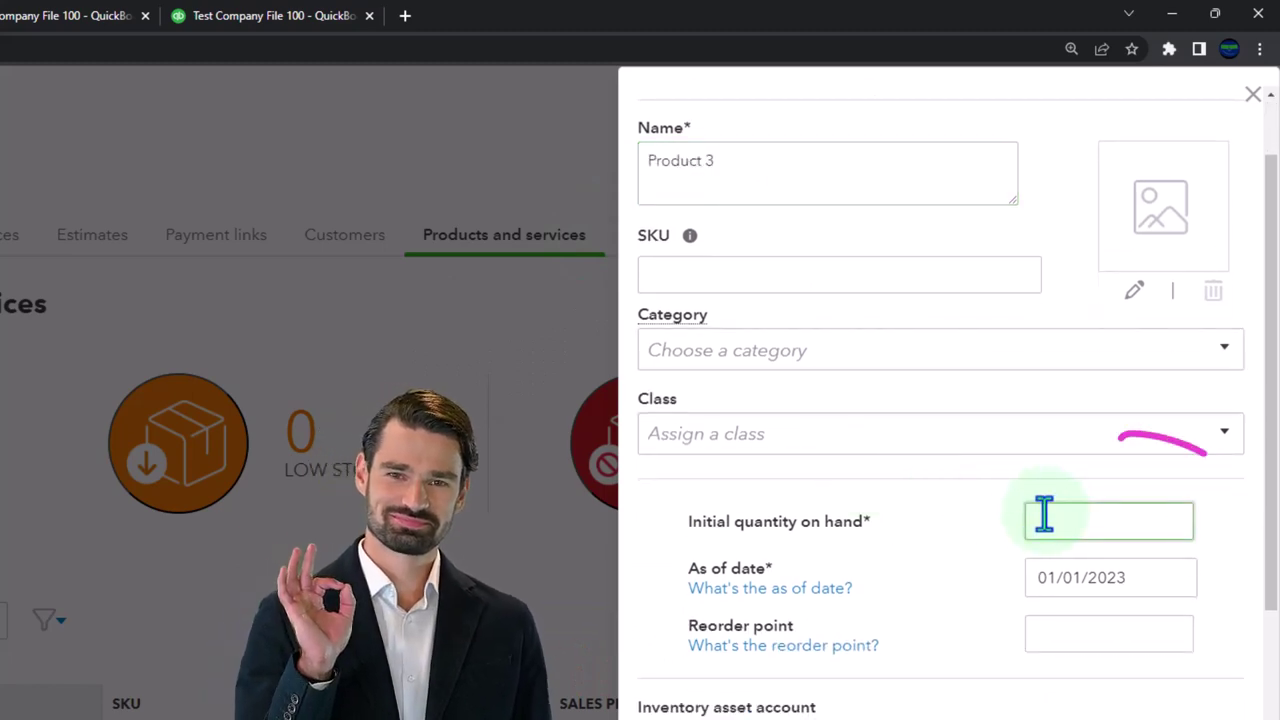
type("0")
key("Tab")
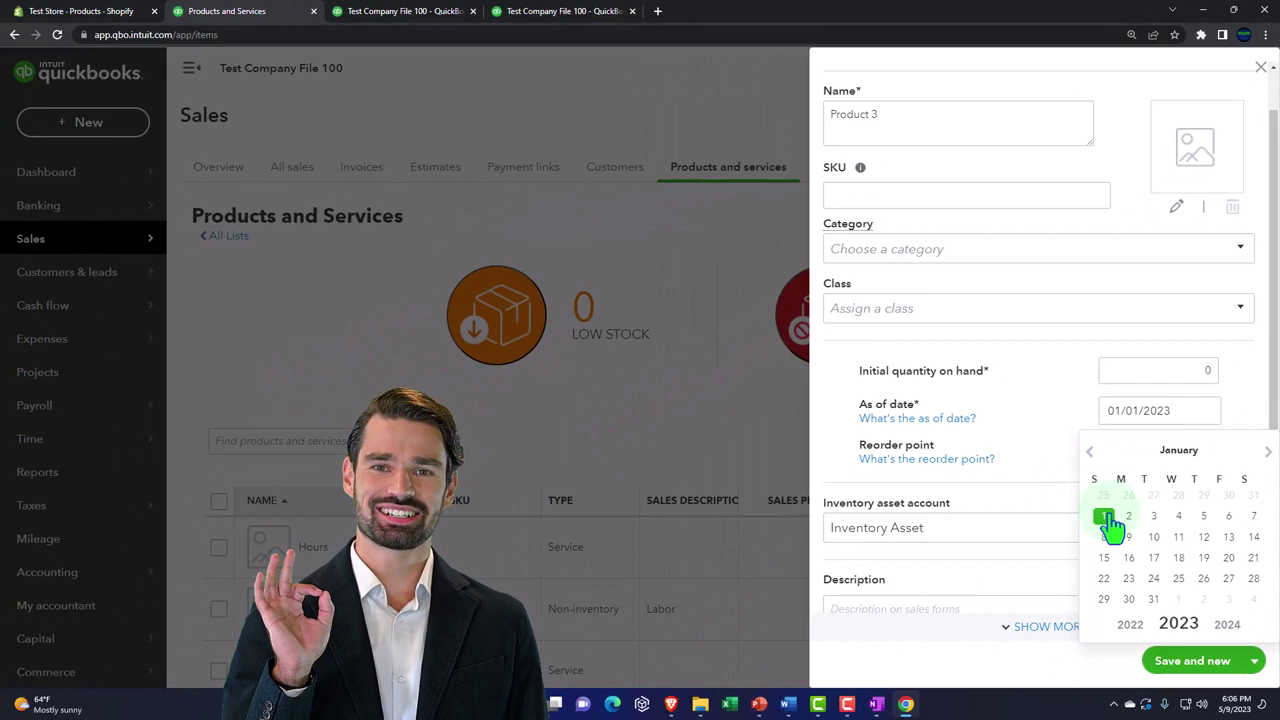
left_click(1106, 518)
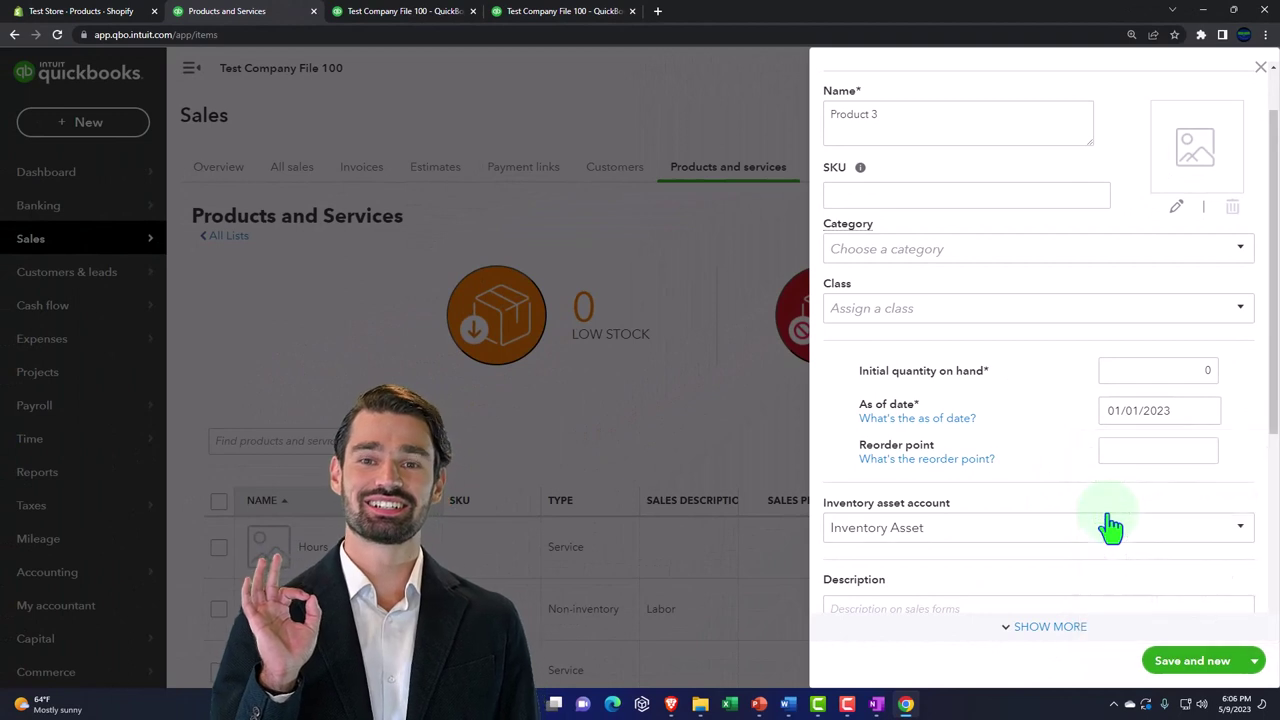
Add description 'Product 3', sales price 300 and cost 210, then save and close
scroll(1128, 455, "down", 3)
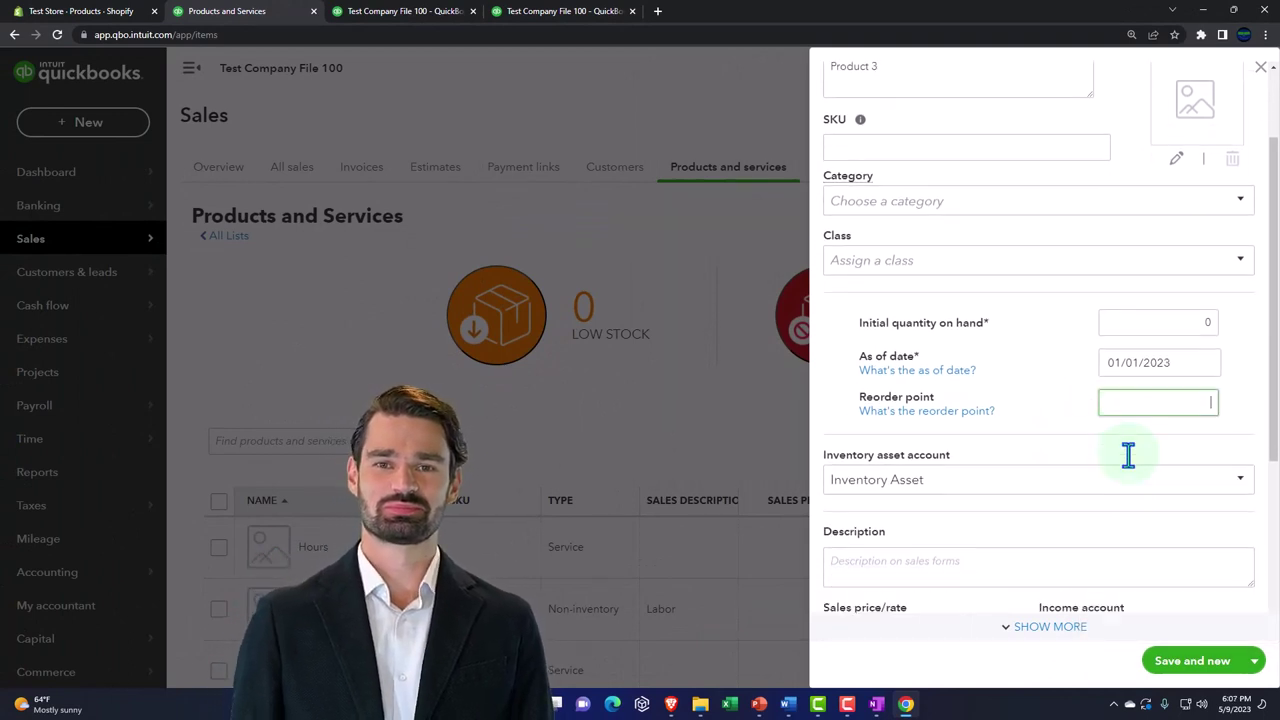
left_click(974, 477)
type("Product 3")
scroll(977, 477, "down", 1)
scroll(977, 477, "down", 1)
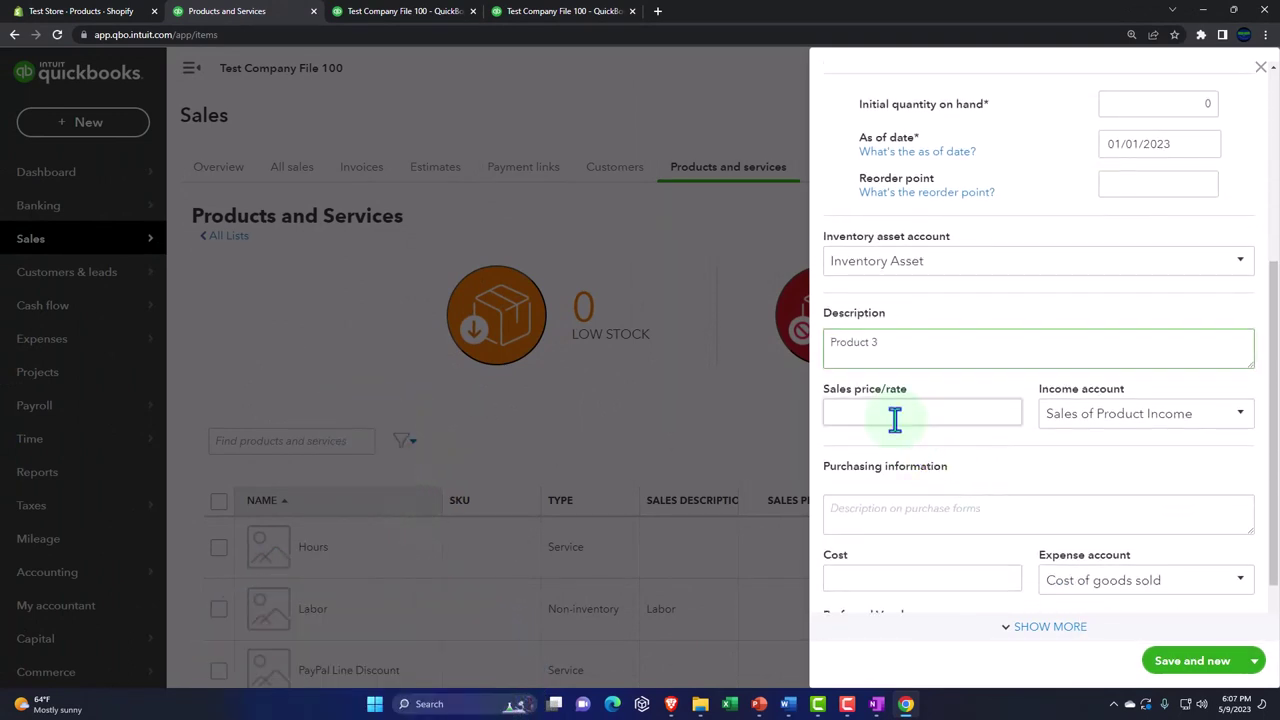
type("0")
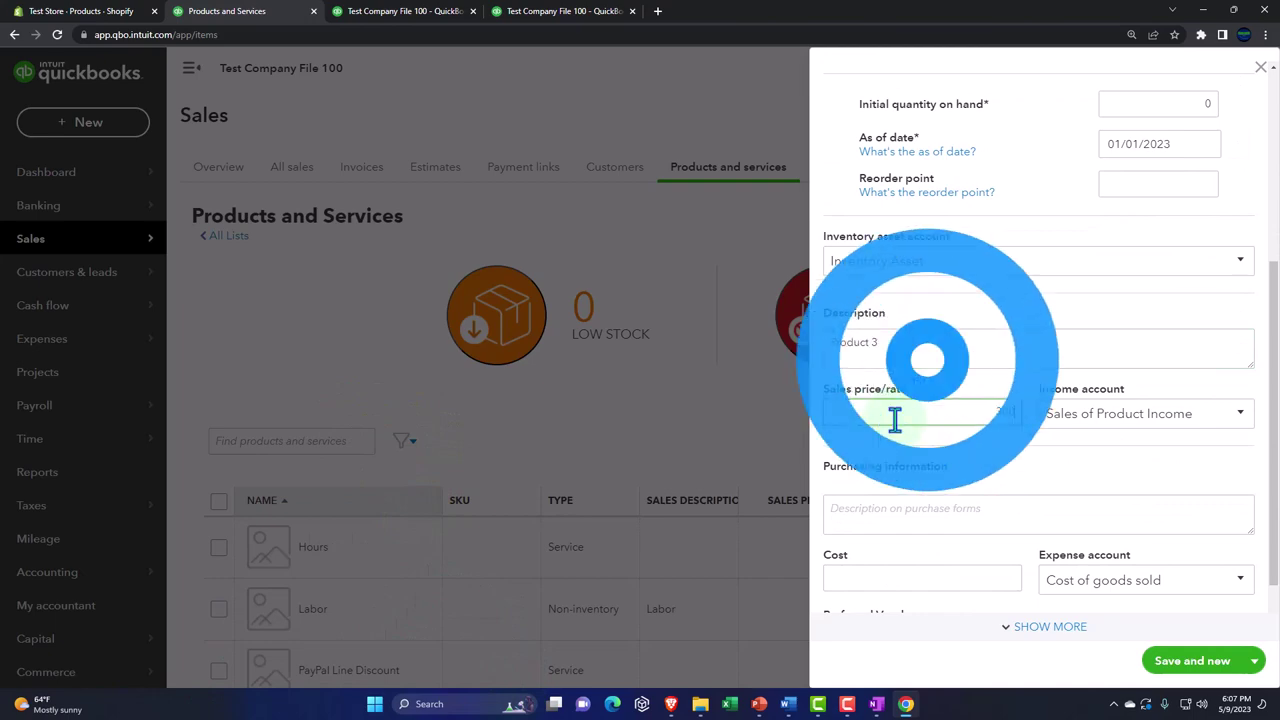
key("Tab")
key("Tab")
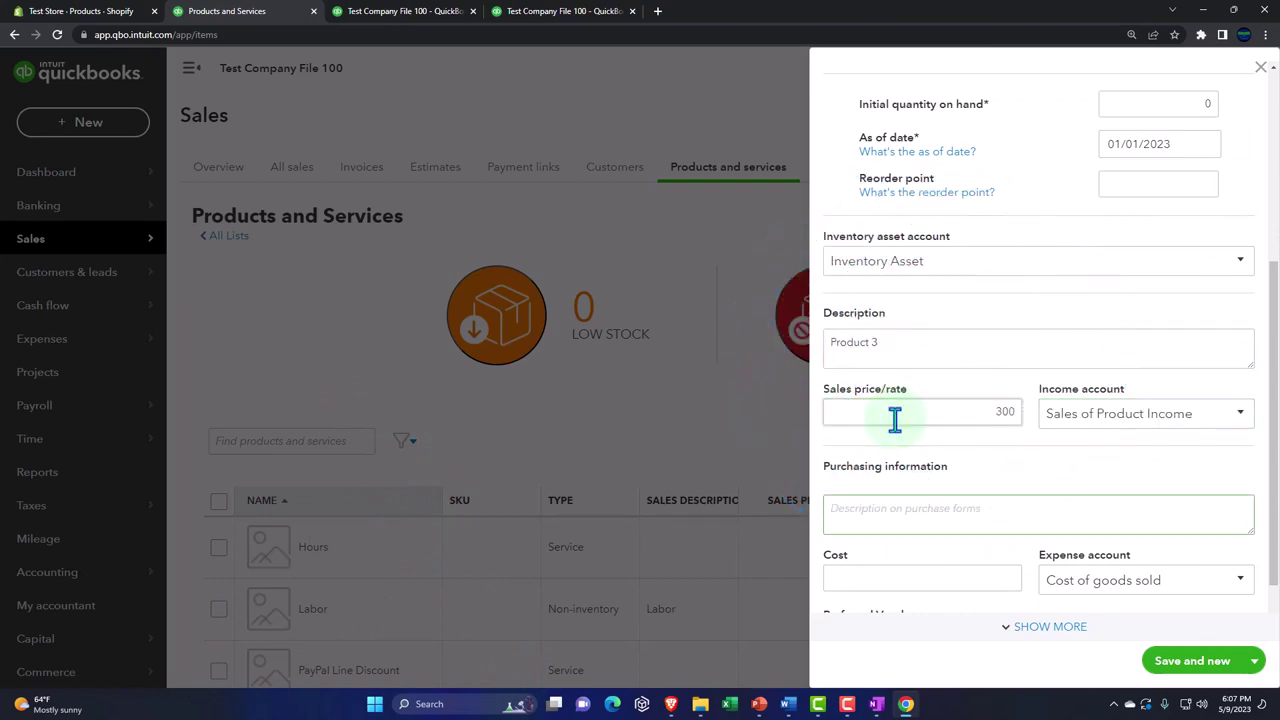
key("ctrl+v")
scroll(880, 486, "down", 1)
left_click(881, 508)
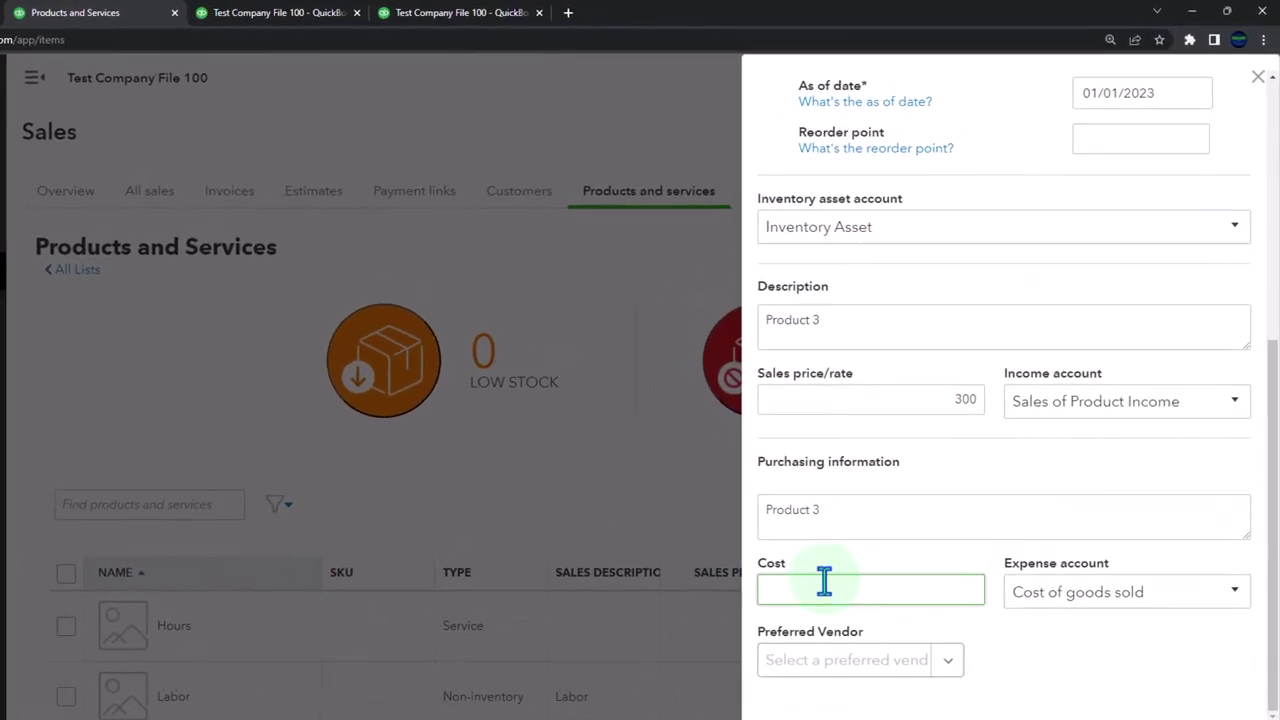
type("210")
key("Tab")
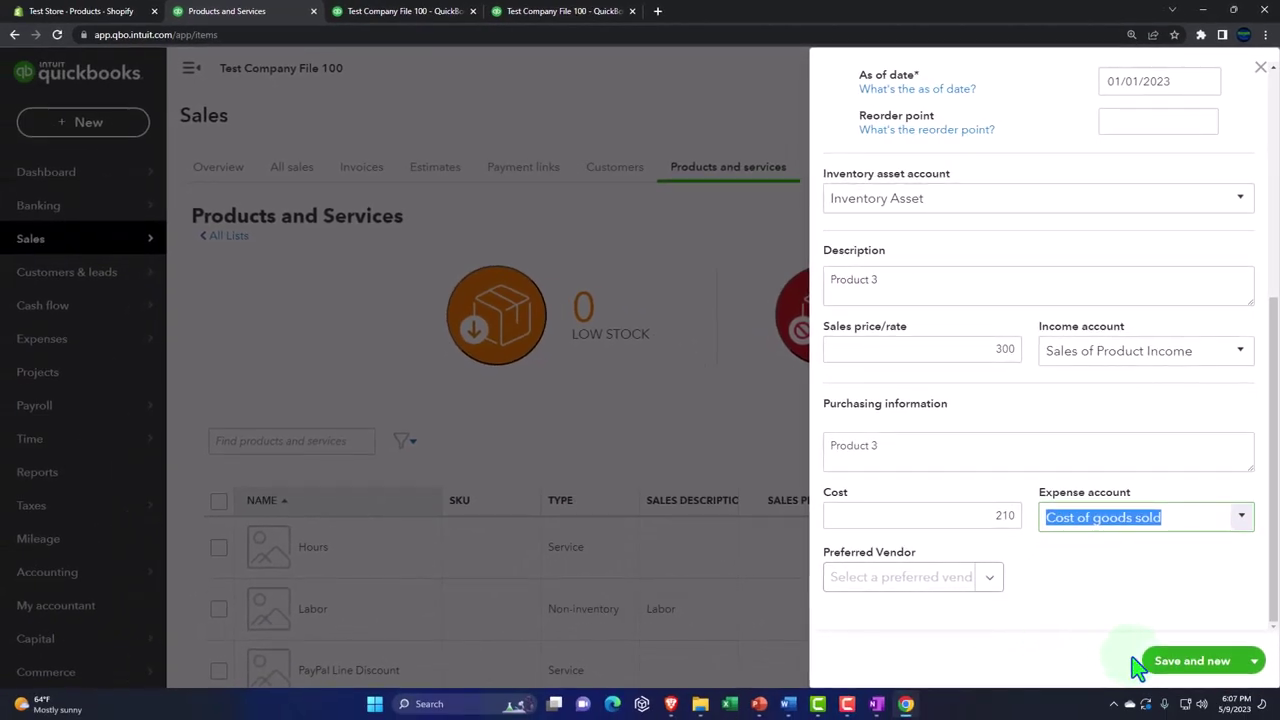
left_click(1252, 661)
left_click(1214, 632)
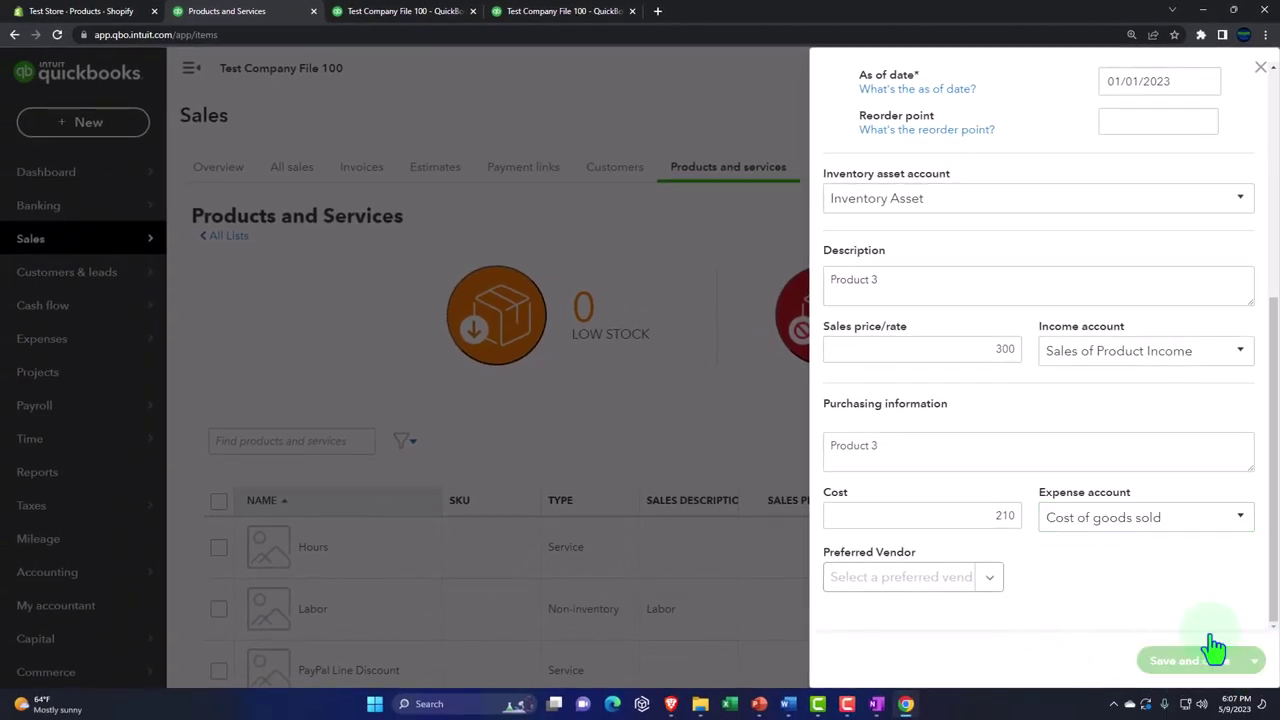
Check Products 1–3 prices and costs in the list, including Product 3 at 300/210, then open + New
scroll(923, 535, "down", 5)
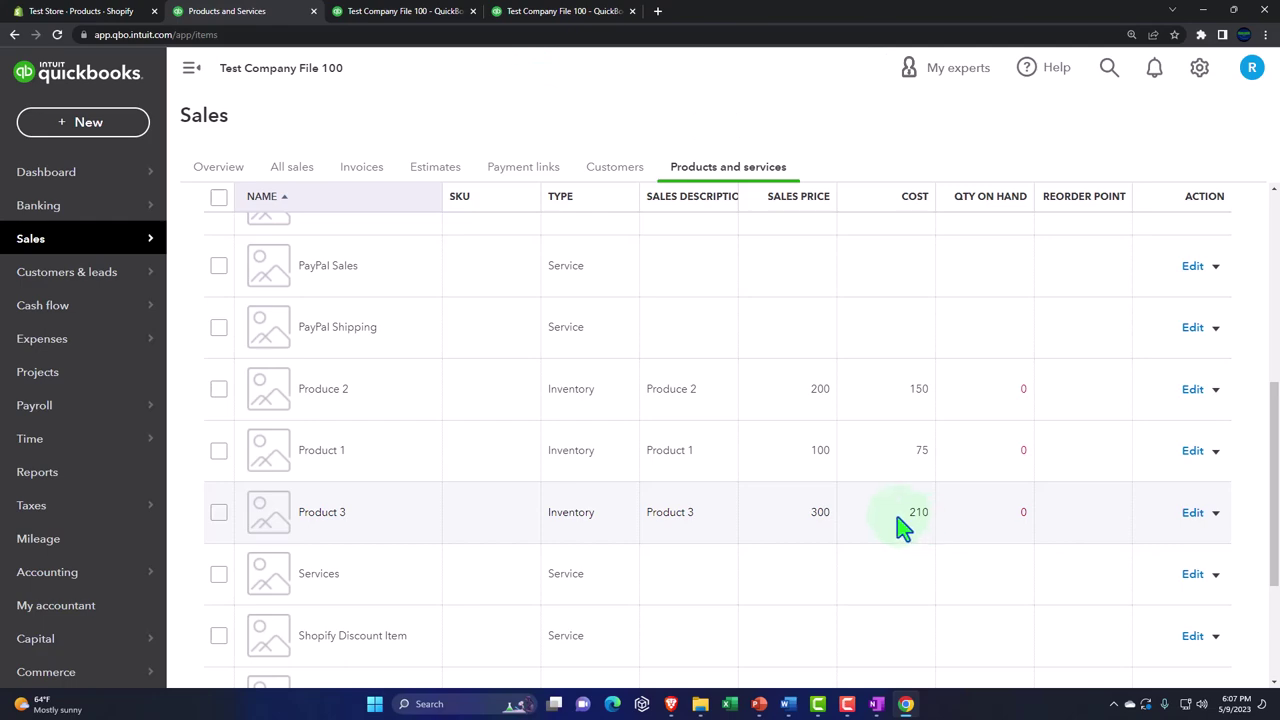
left_click(684, 450)
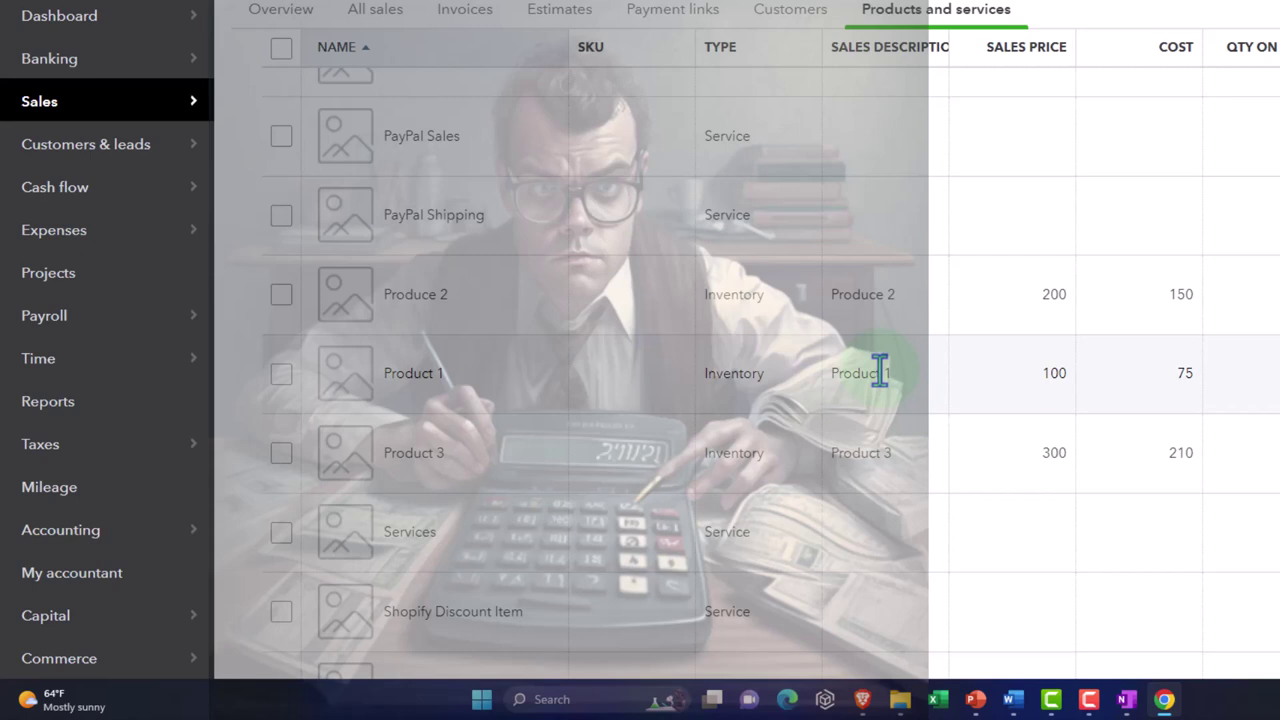
left_click(879, 372)
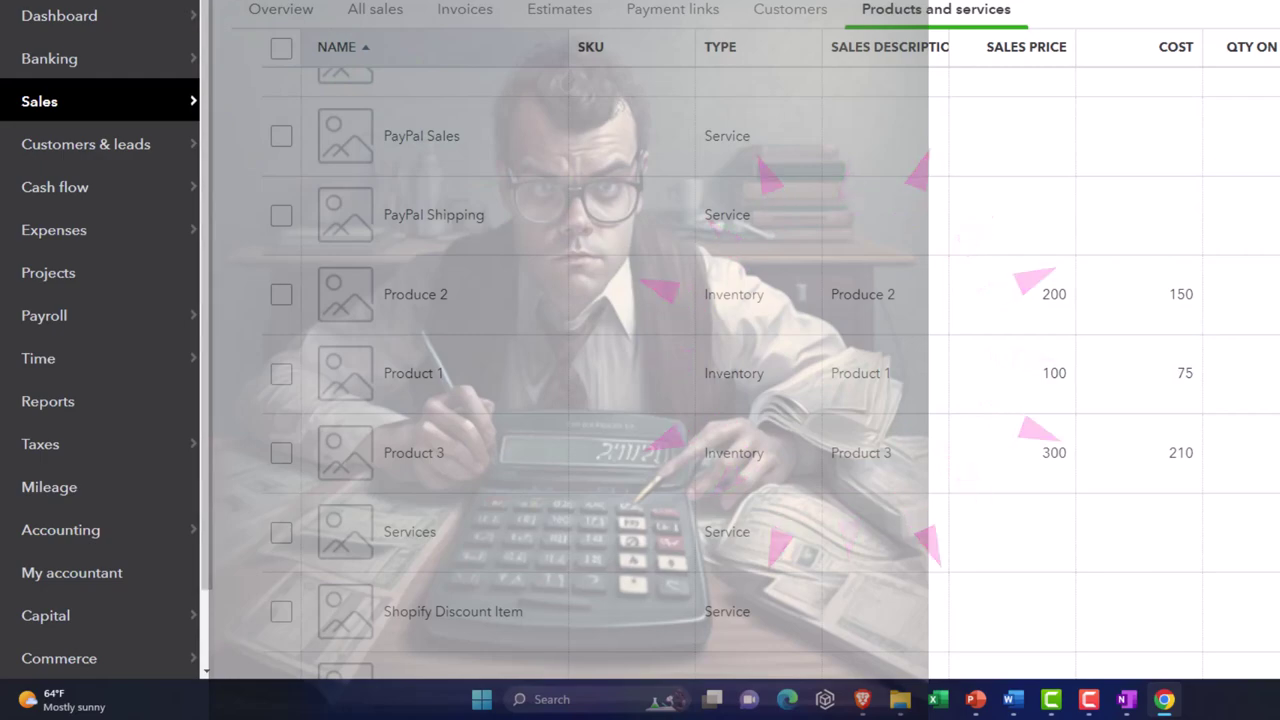
left_click(120, 68)
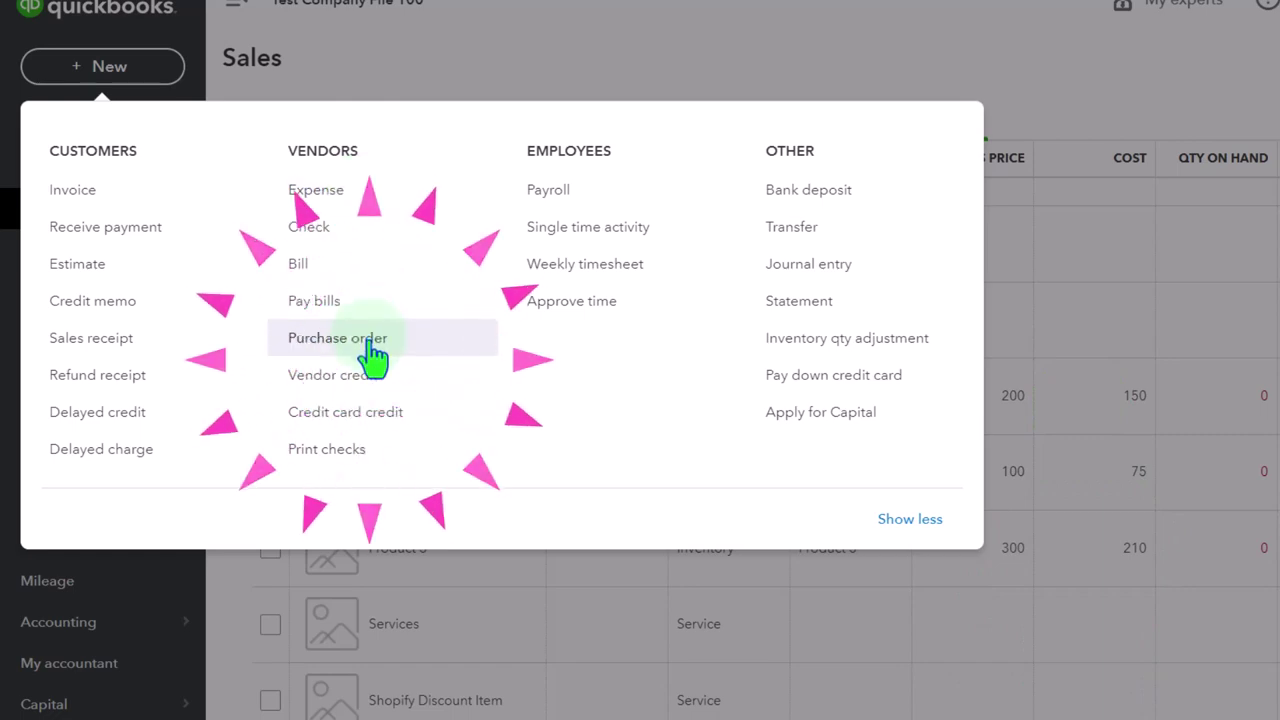
Start a new purchase order and create and save the new vendor 'Vendor P1' for it
left_click(337, 338)
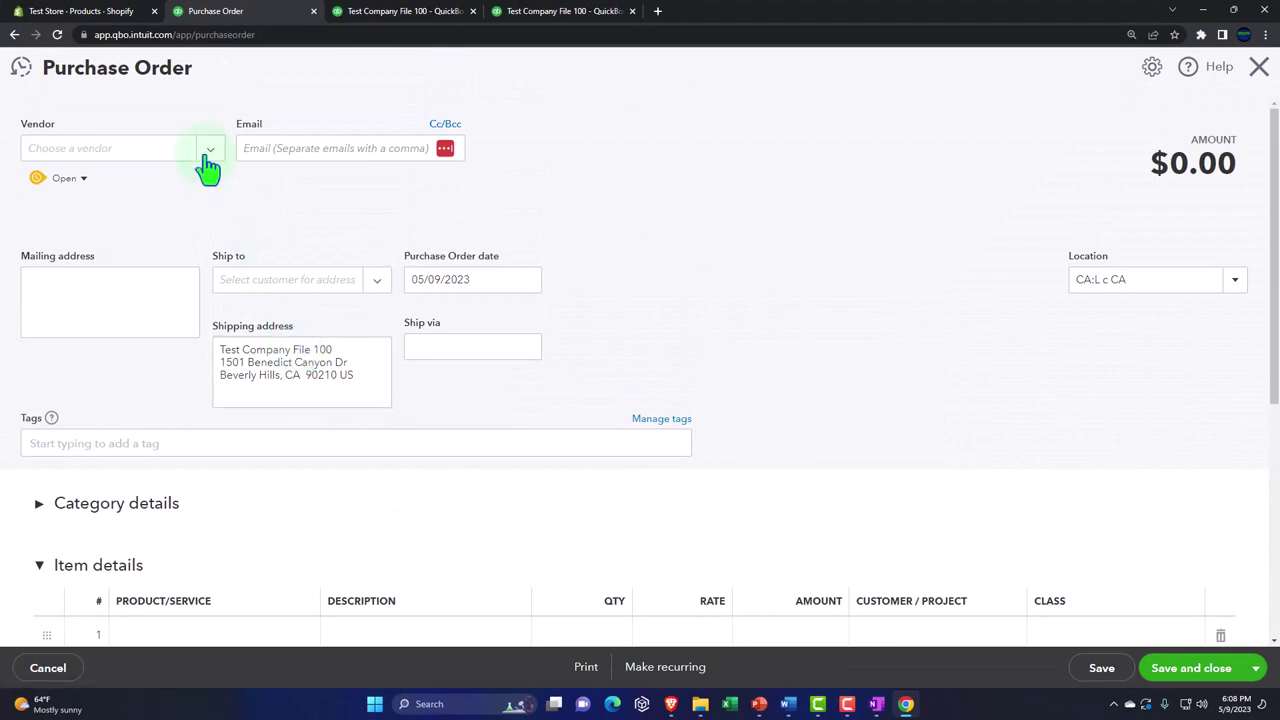
left_click(208, 168)
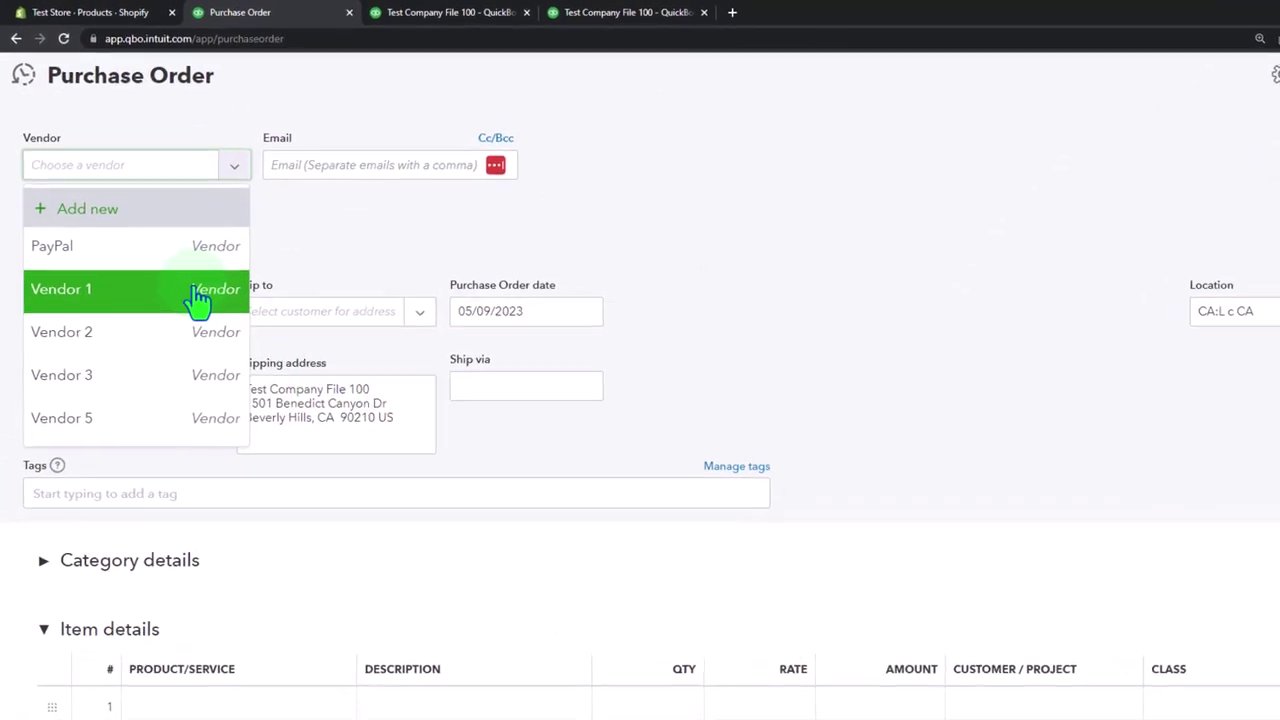
left_click(118, 176)
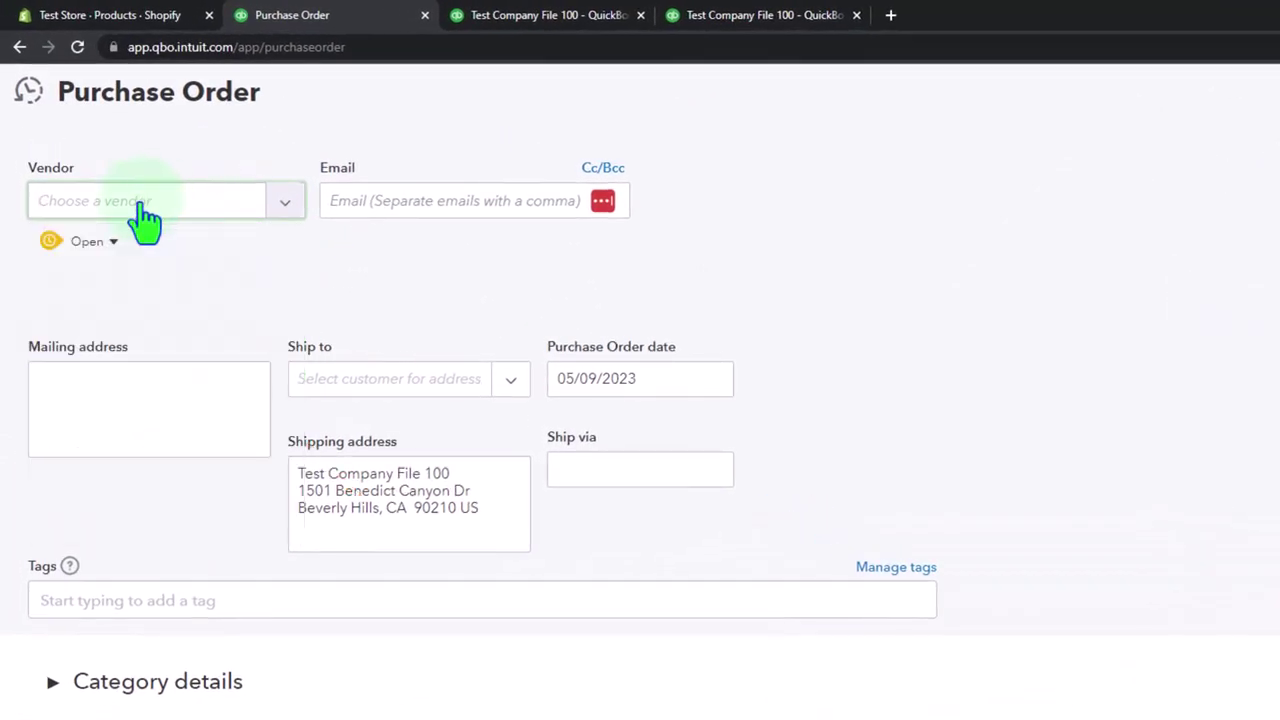
type("Ven")
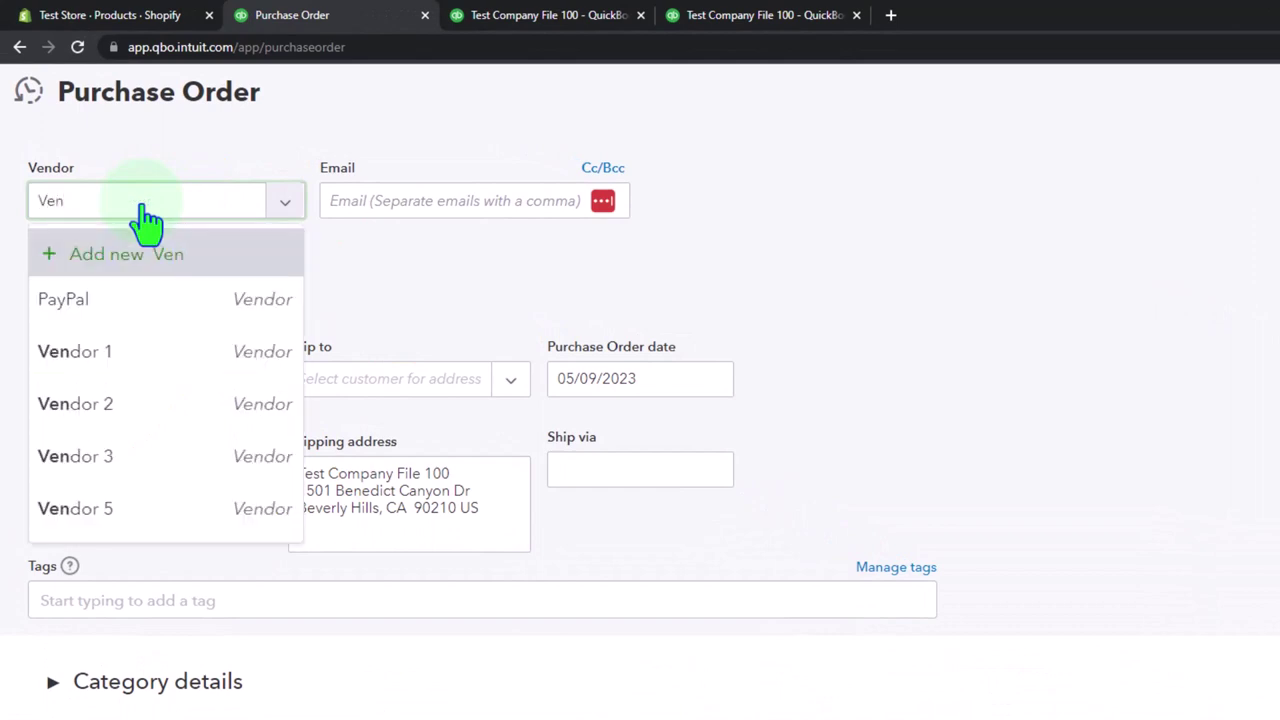
type("dor")
left_click(145, 222)
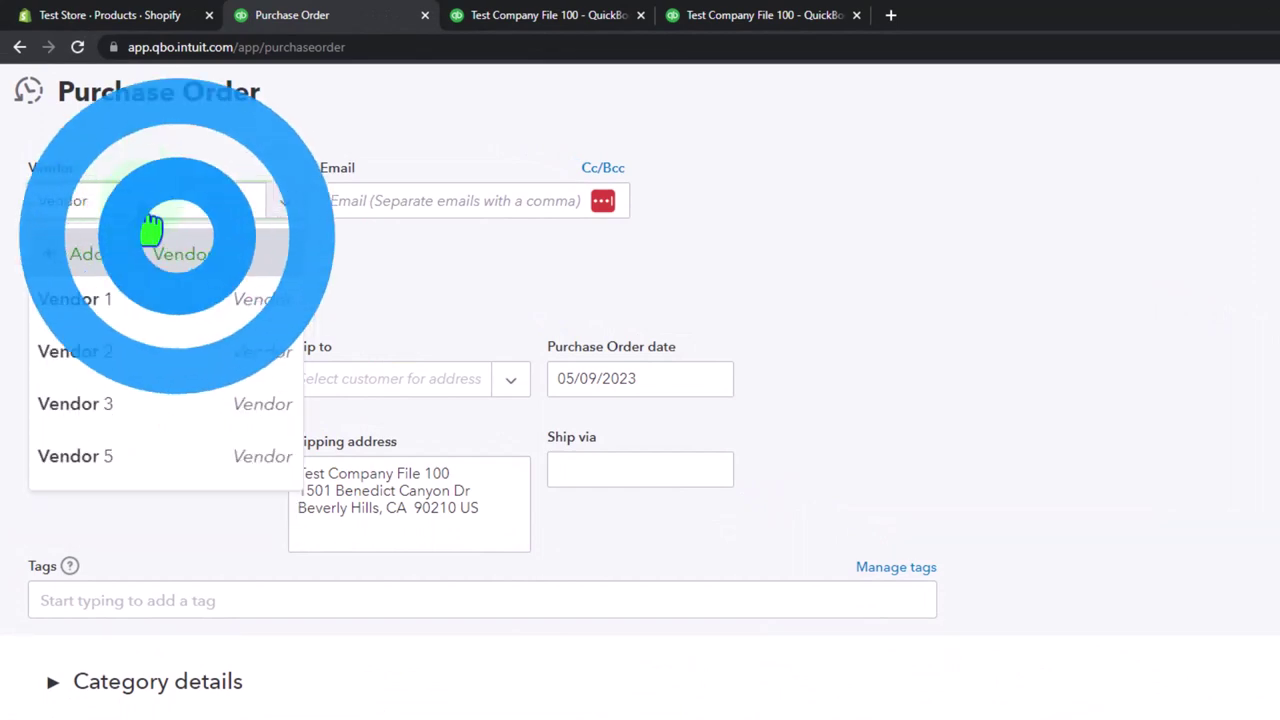
type("P1")
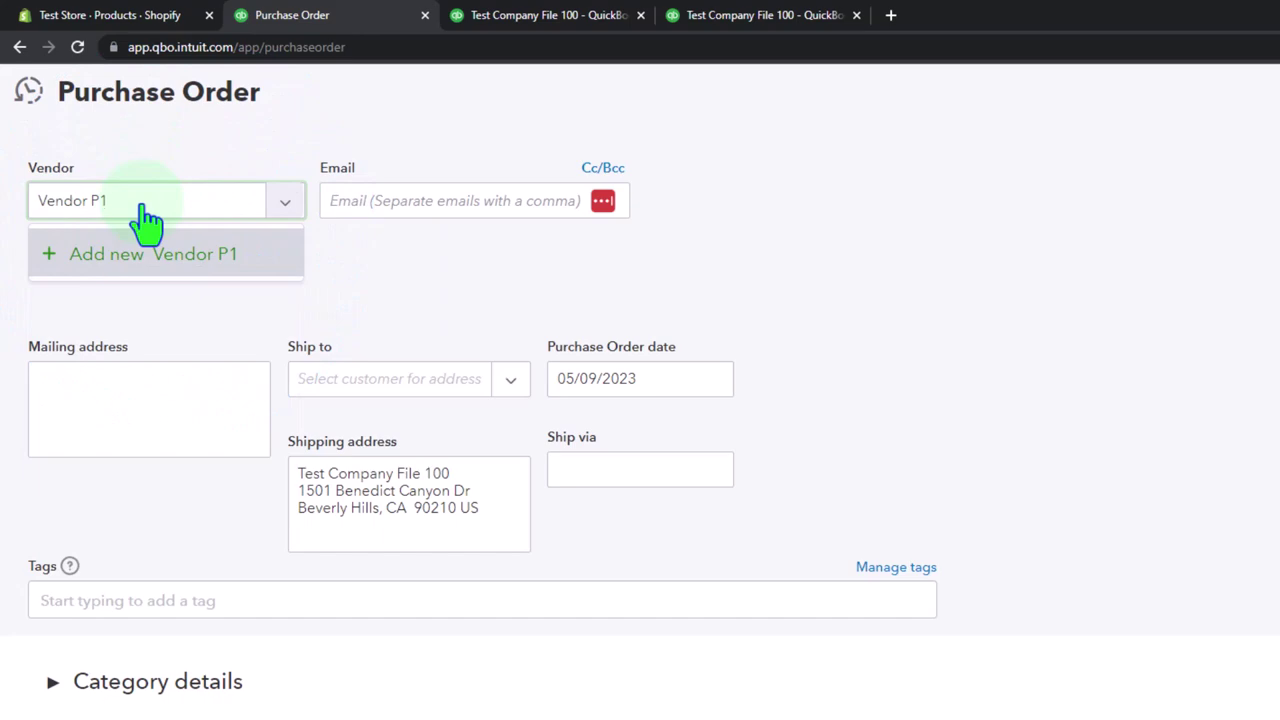
left_click(129, 262)
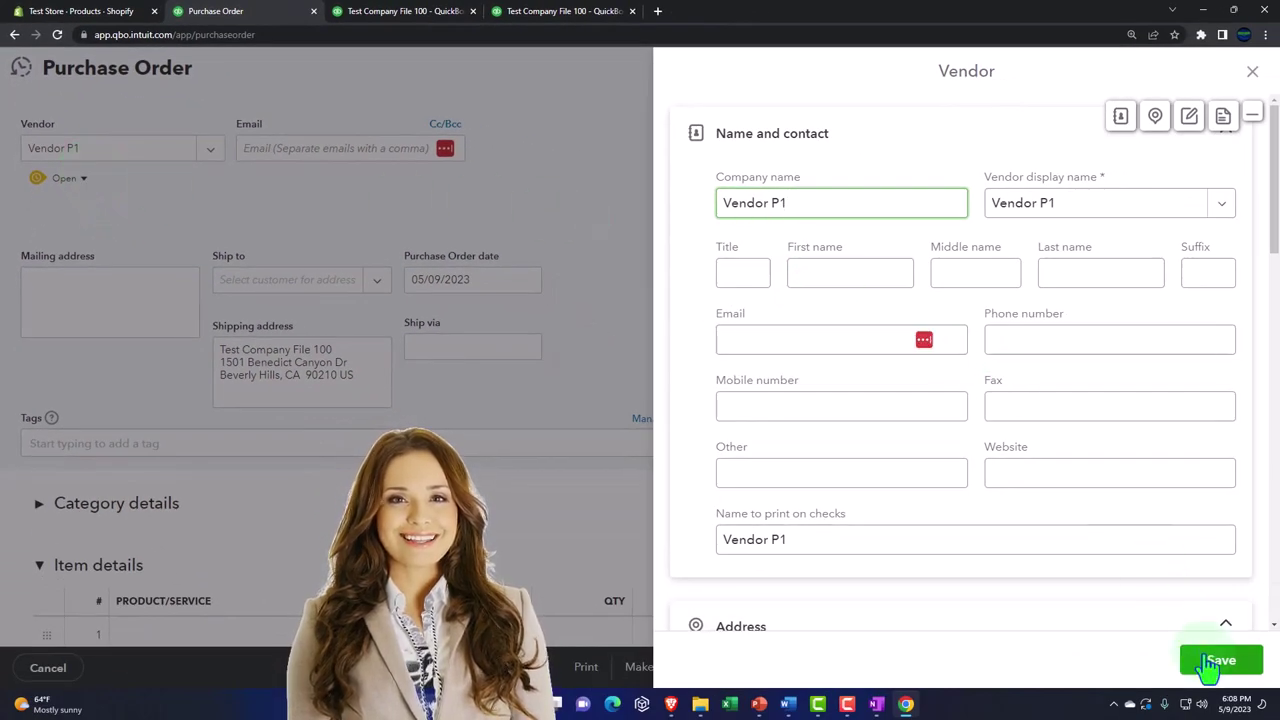
left_click(1212, 664)
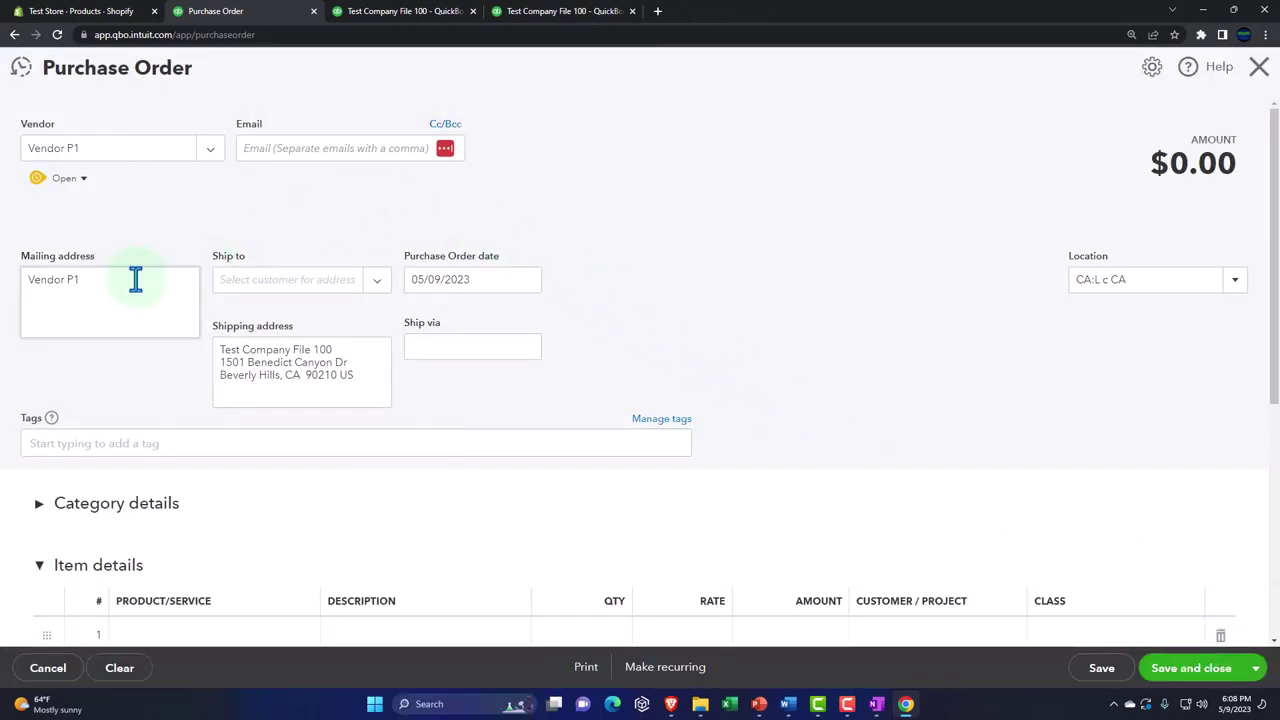
Check the ship-to address and date the purchase order 12/31/2025
key("Tab")
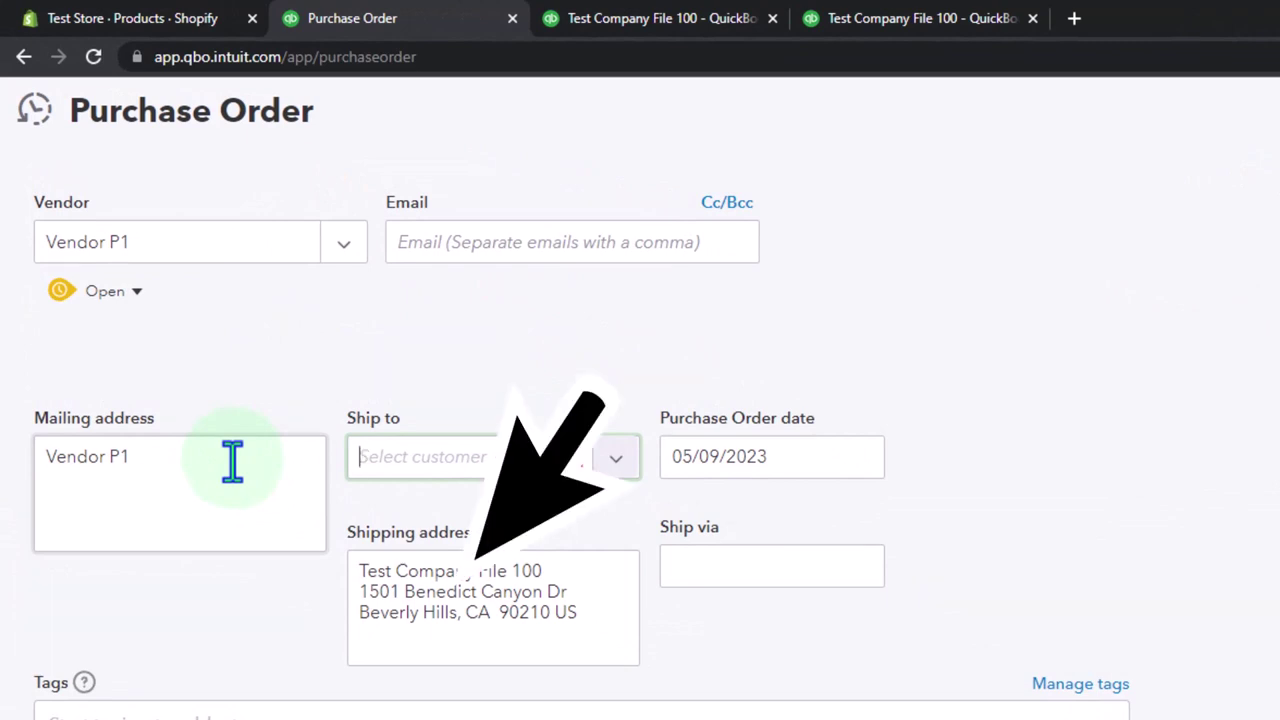
left_click(392, 612)
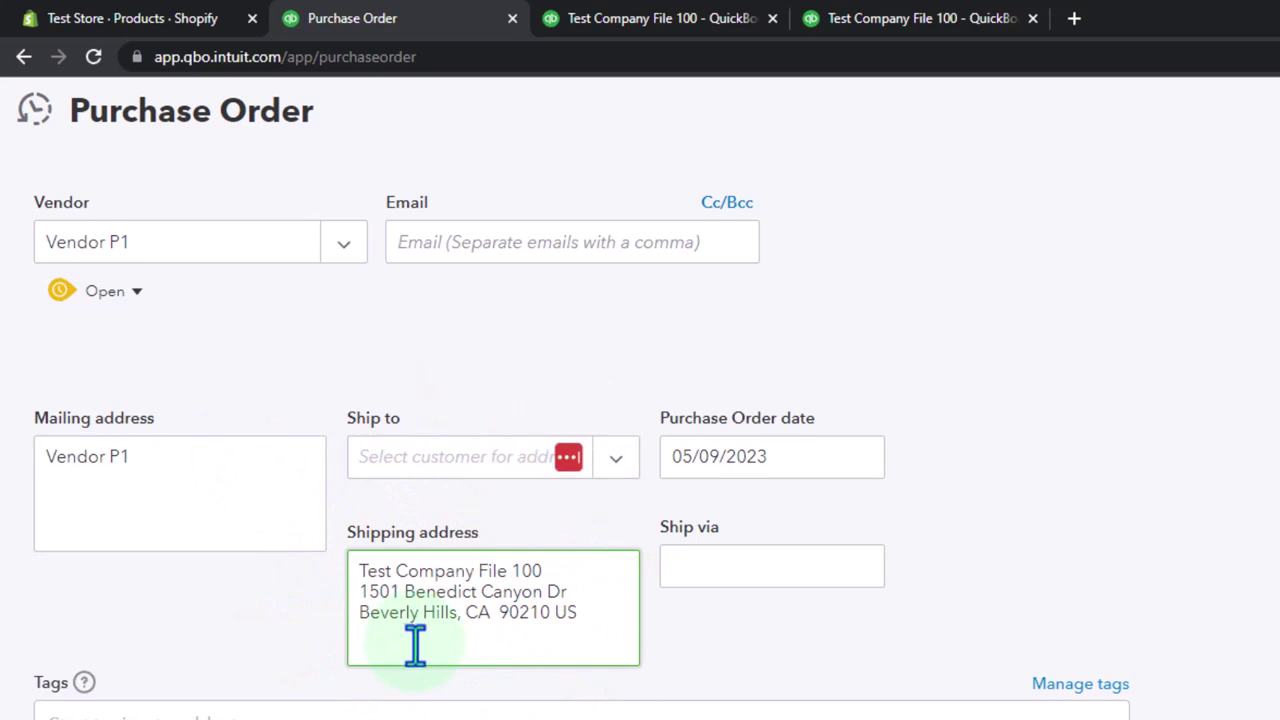
left_click(777, 463)
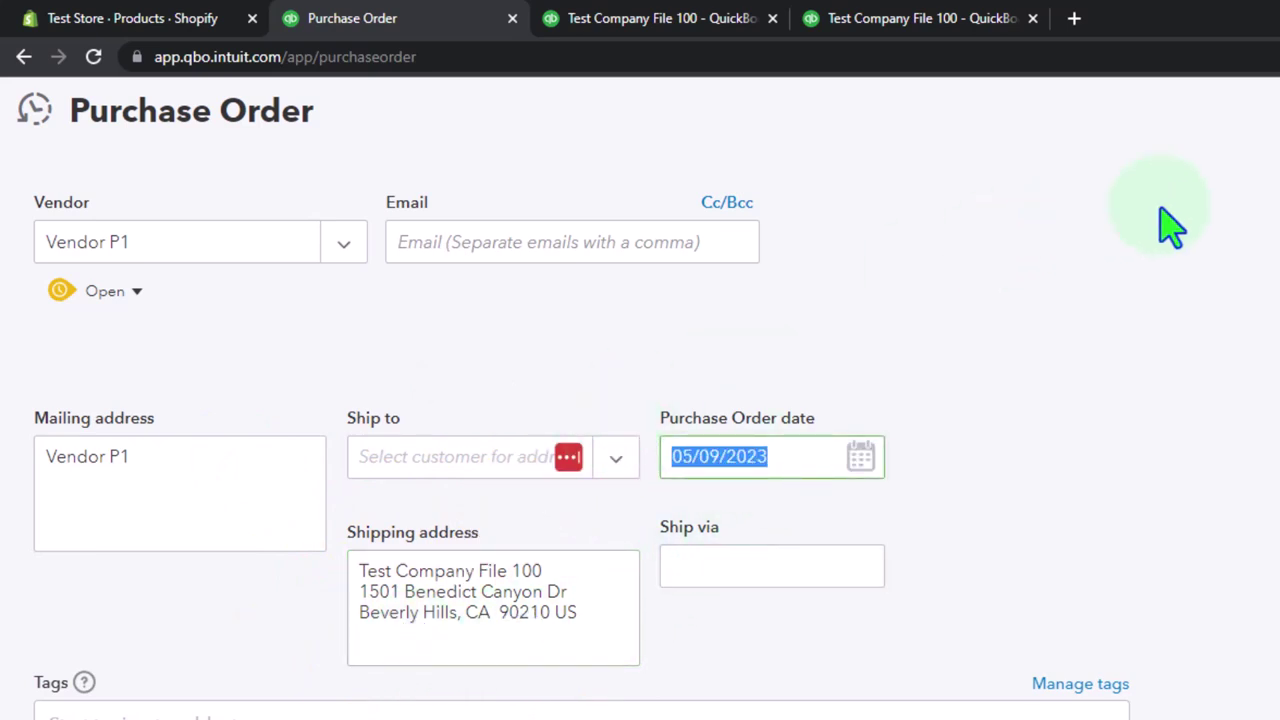
key("BackSpace")
type("010")
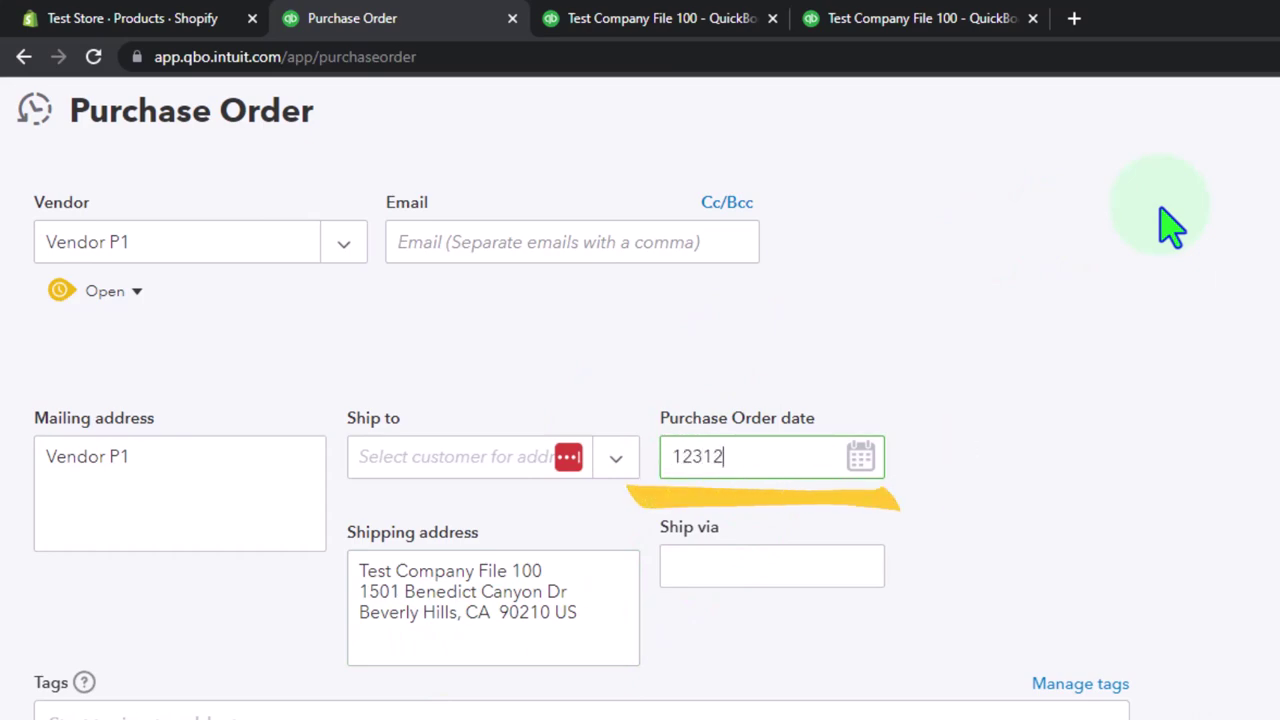
type("5")
key("Tab")
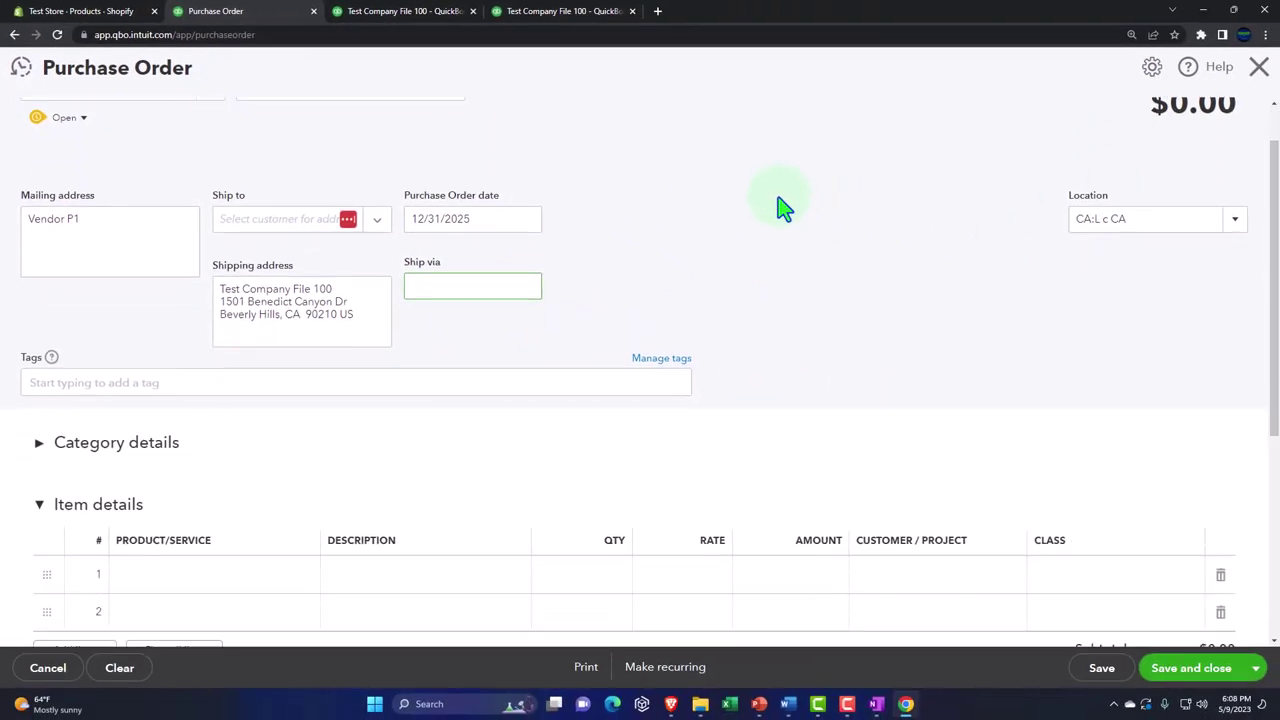
scroll(784, 208, "down", 1)
Add a first line for 10 of Product 1 at rate 75, totalling $750.00
left_click(225, 515)
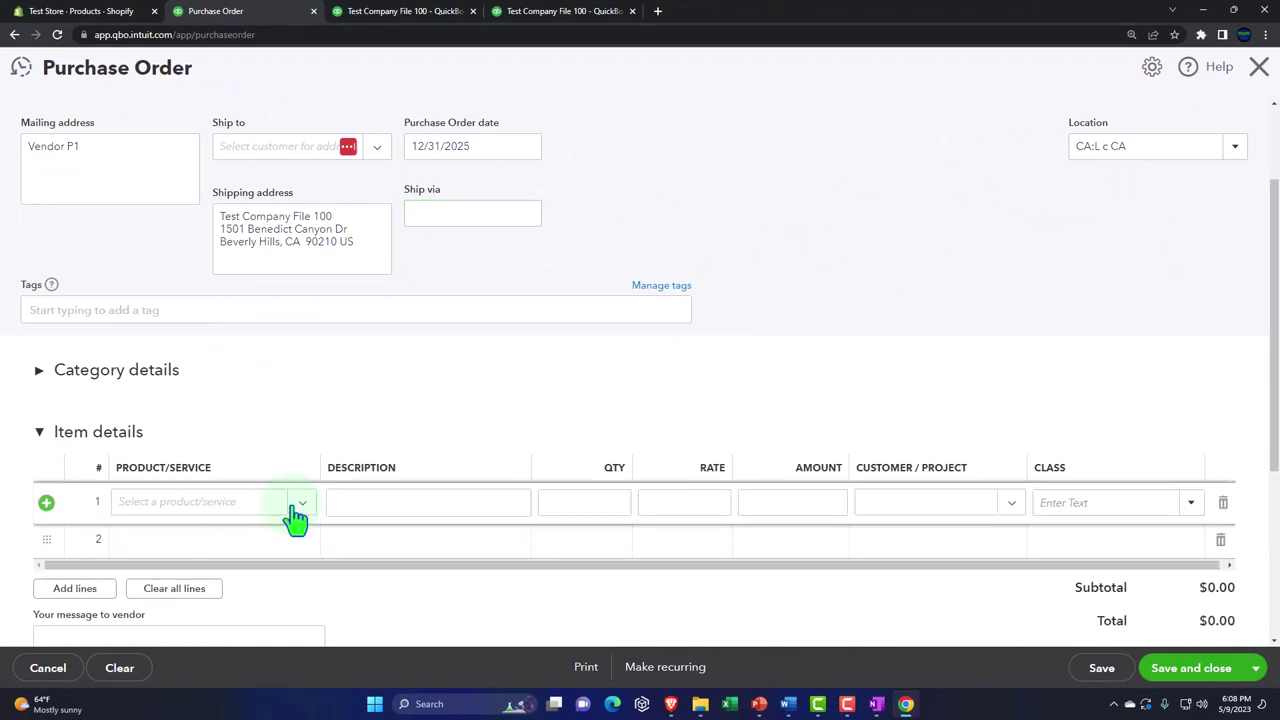
left_click(297, 515)
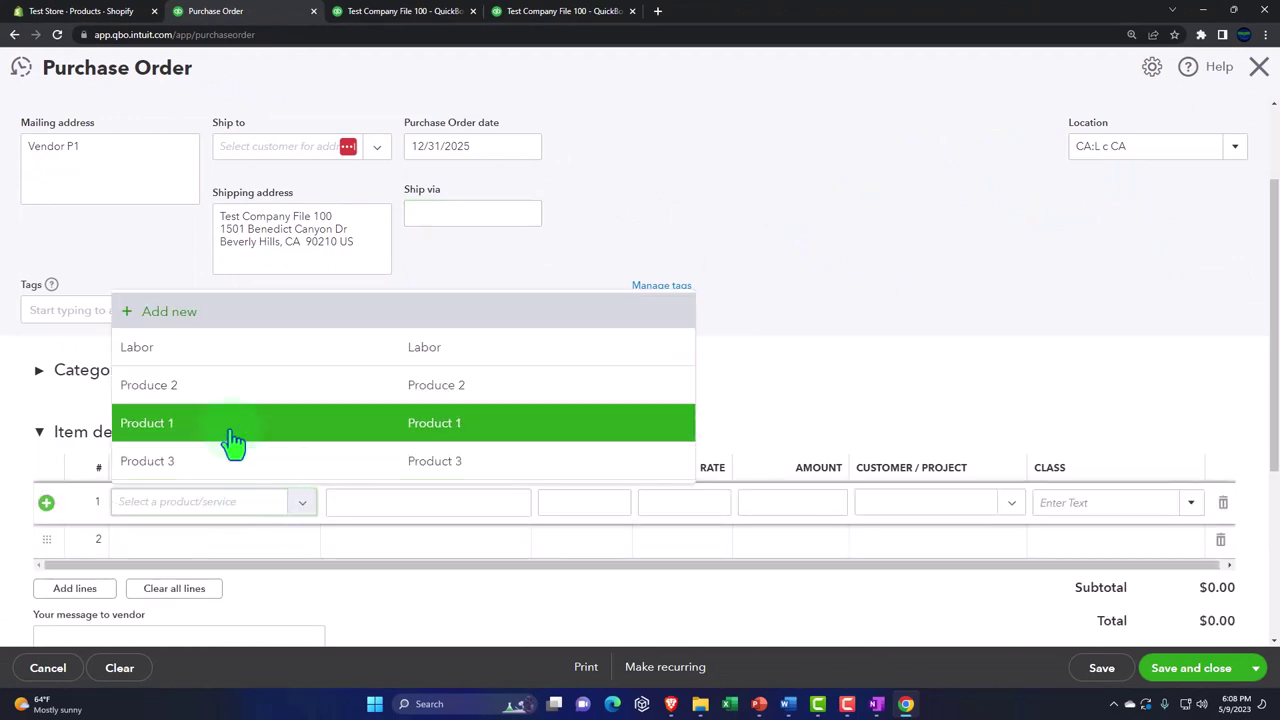
left_click(230, 428)
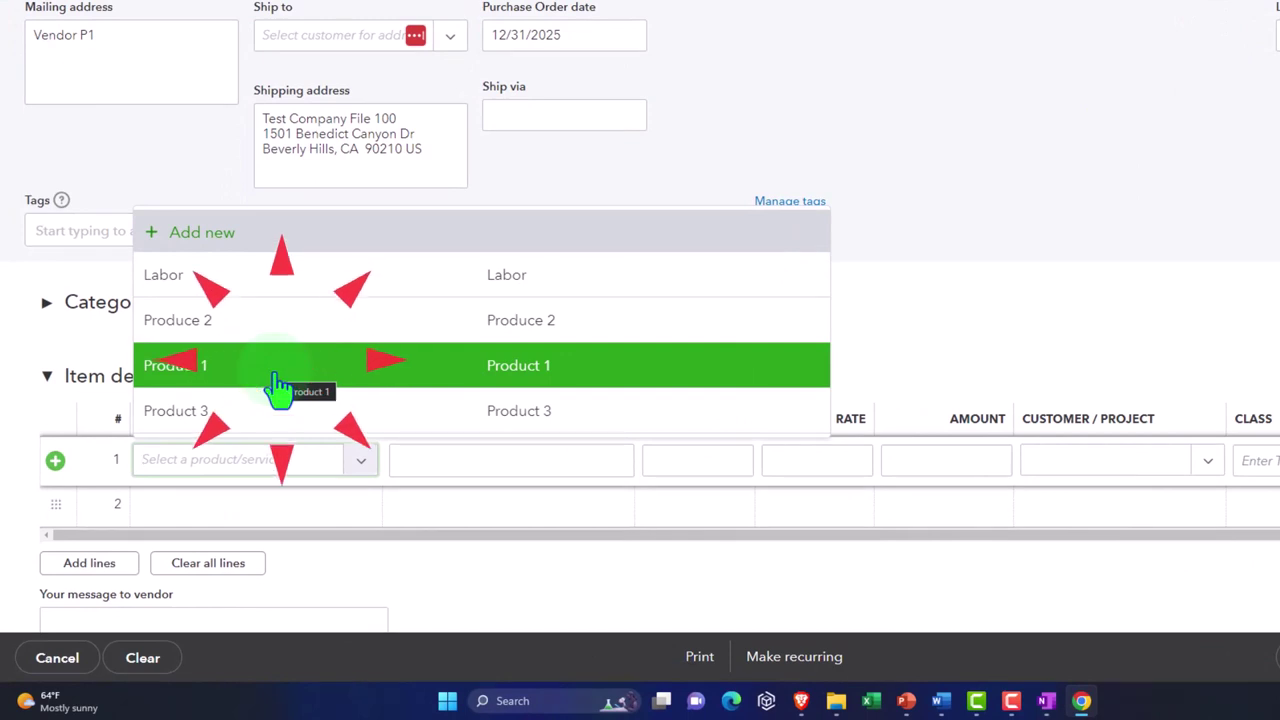
left_click(220, 370)
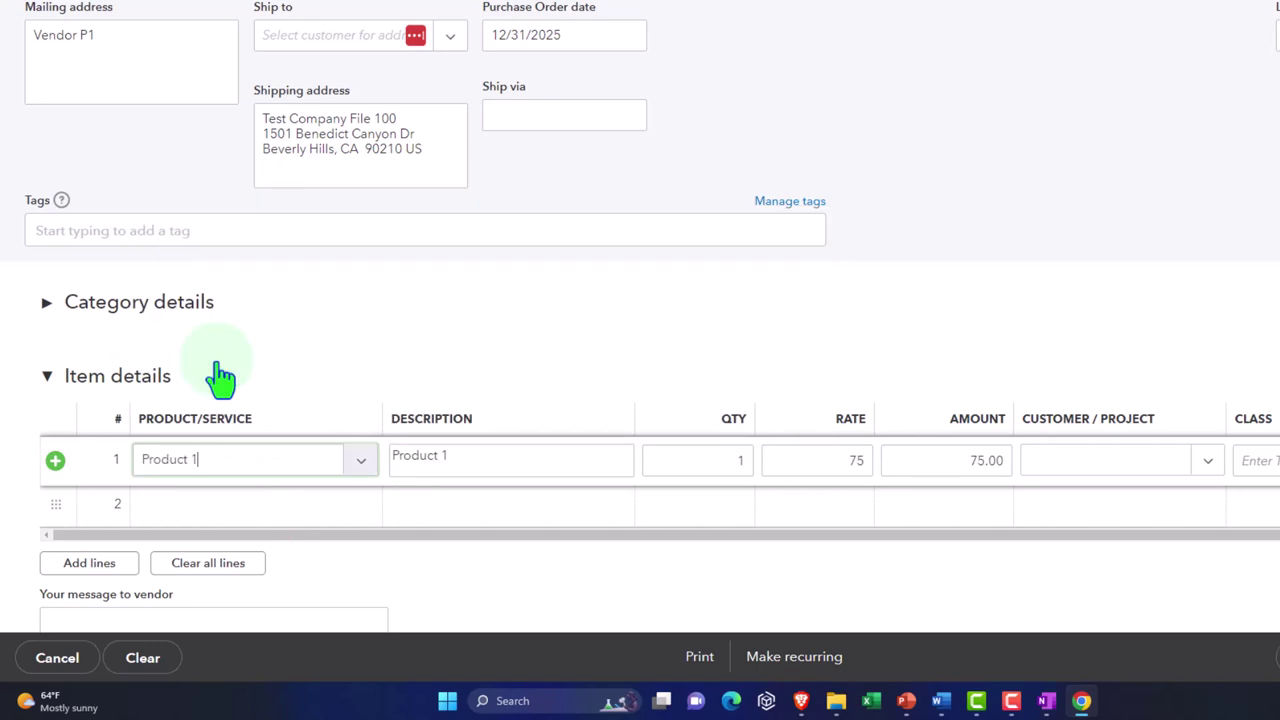
key("Tab")
key("Tab")
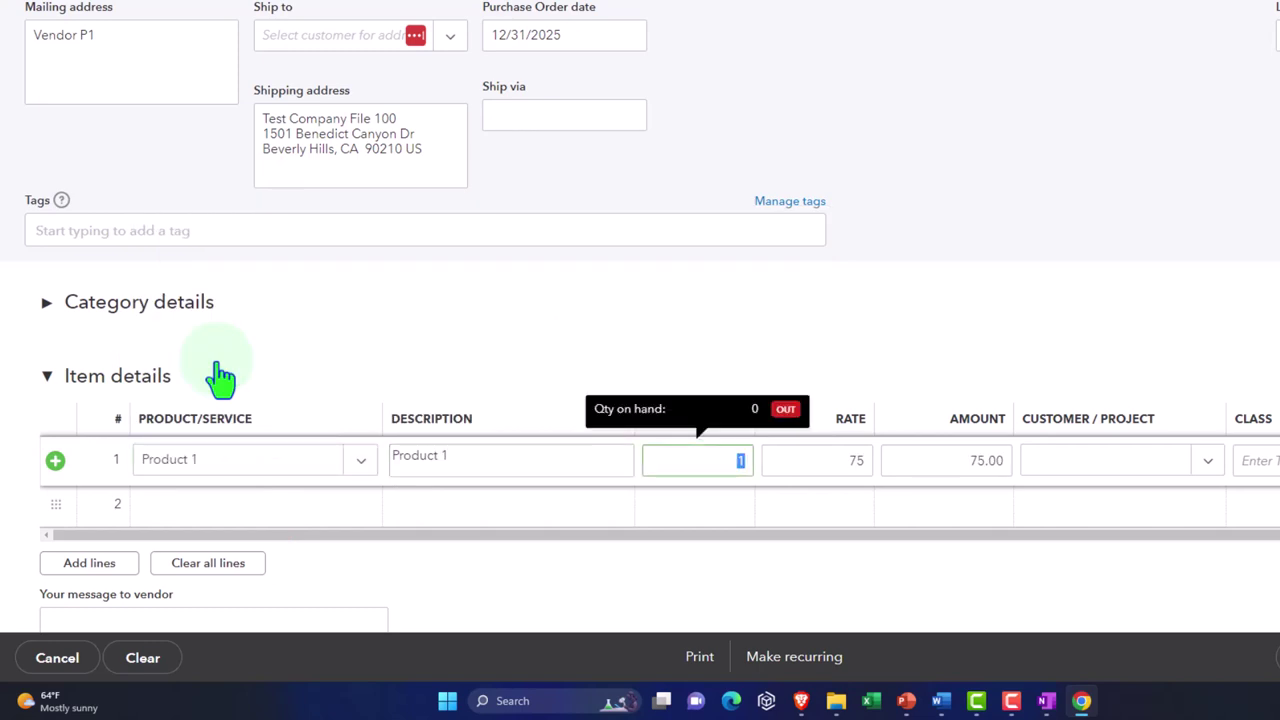
type("10")
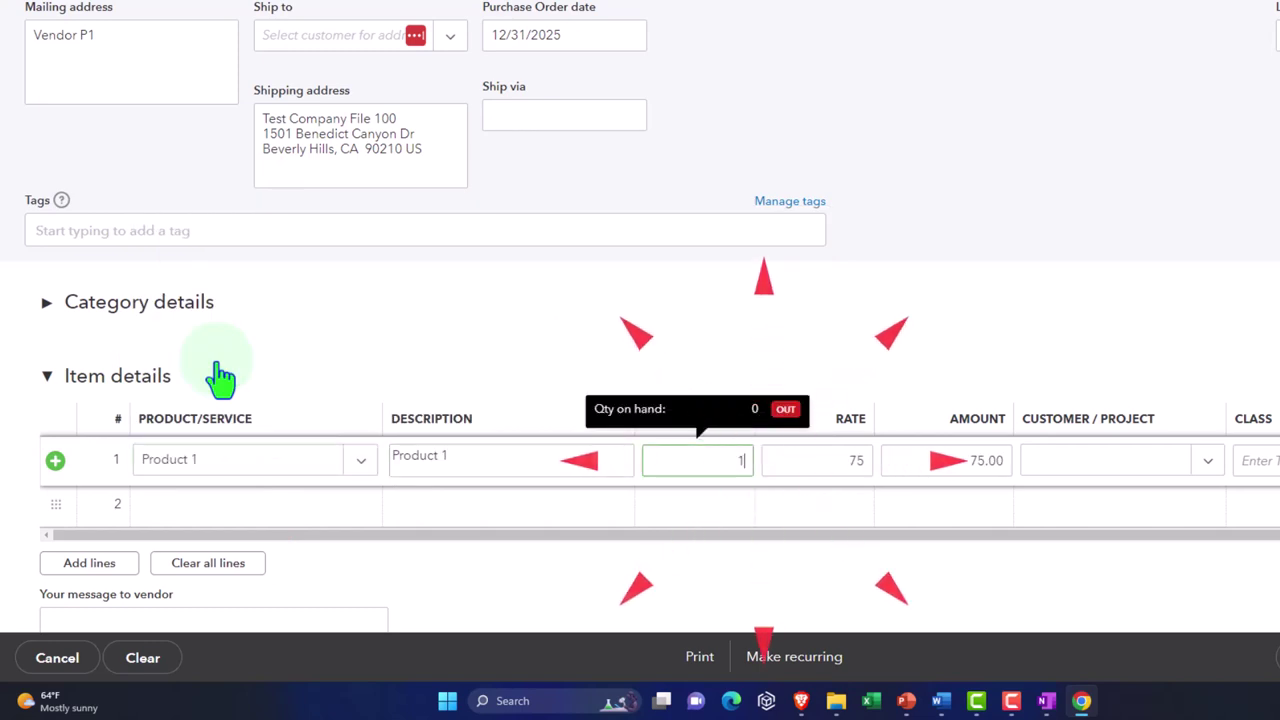
key("Tab")
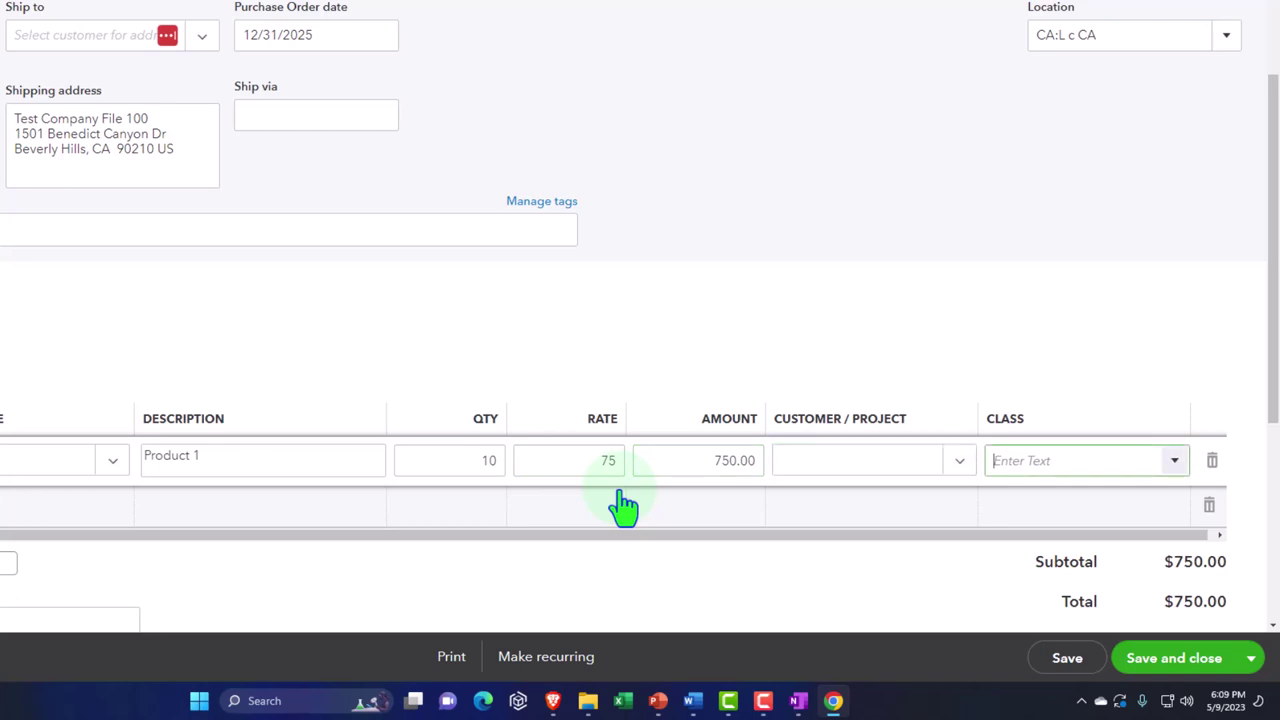
left_click(622, 507)
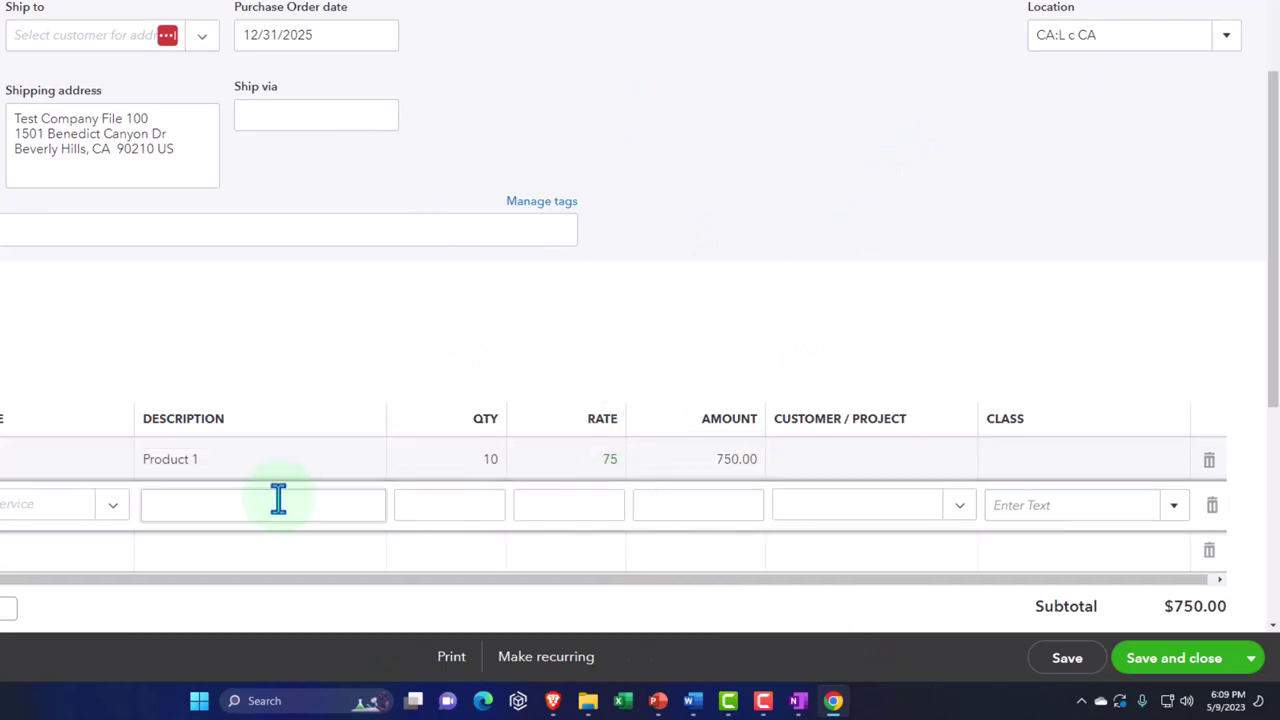
Add a second line for 15 of Produce 2 at rate 150, making the subtotal $3,000.00
left_click(114, 512)
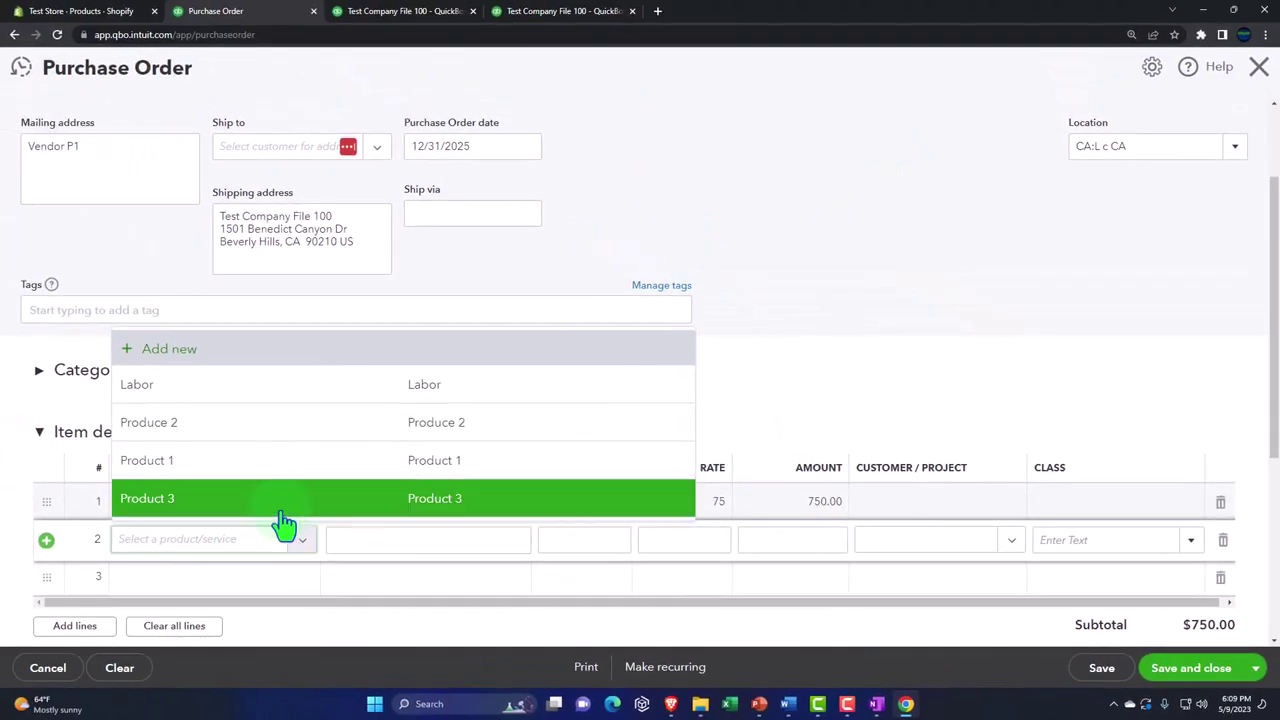
left_click(241, 450)
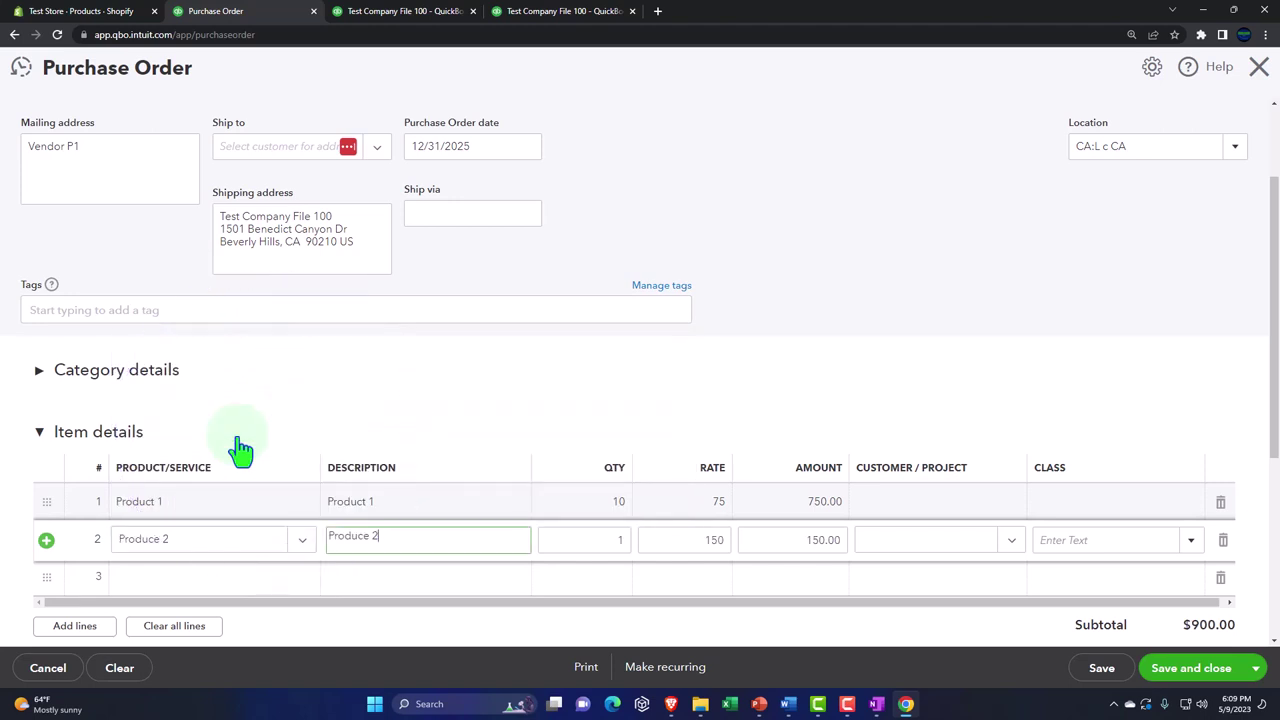
key("Tab")
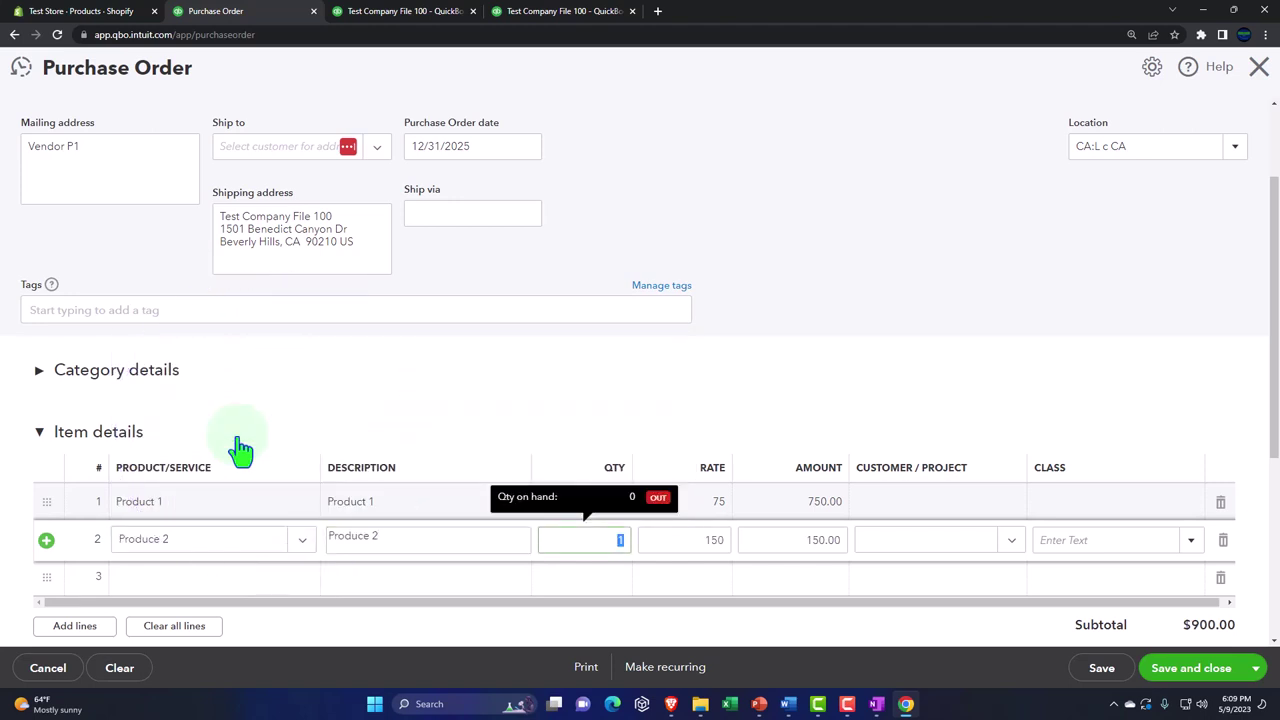
type("5")
key("Tab")
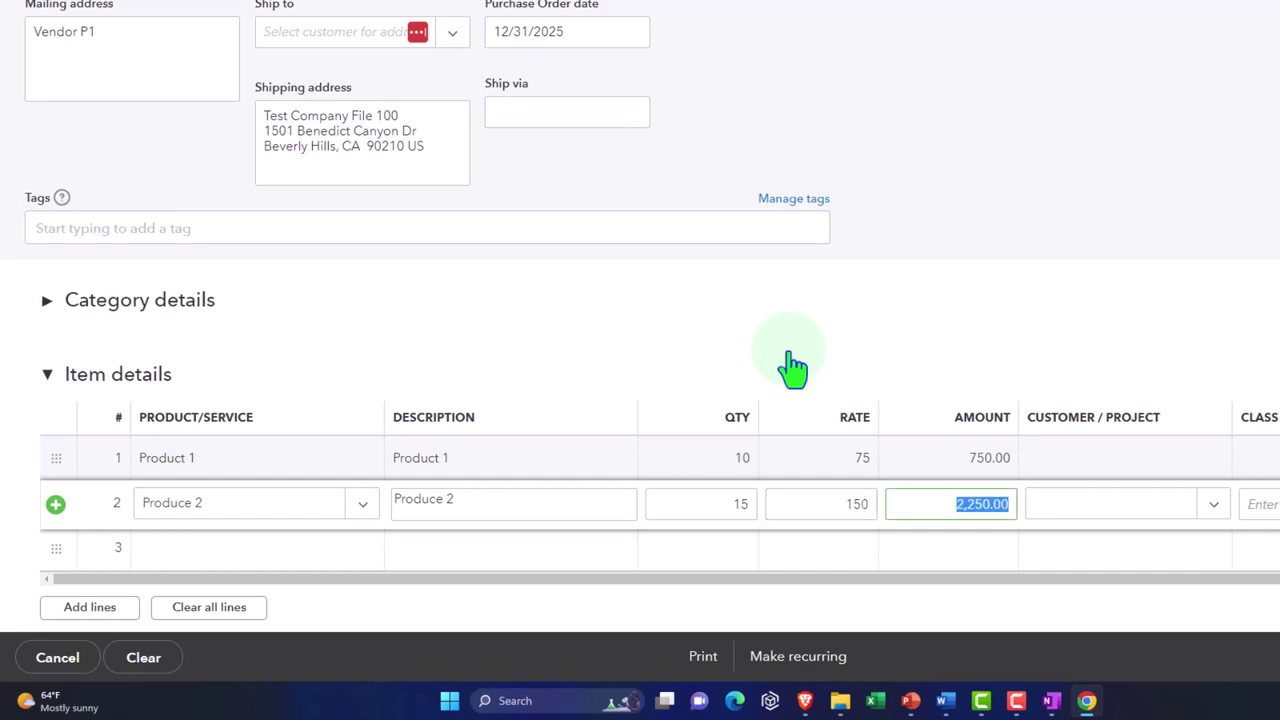
key("Tab")
left_click(793, 366)
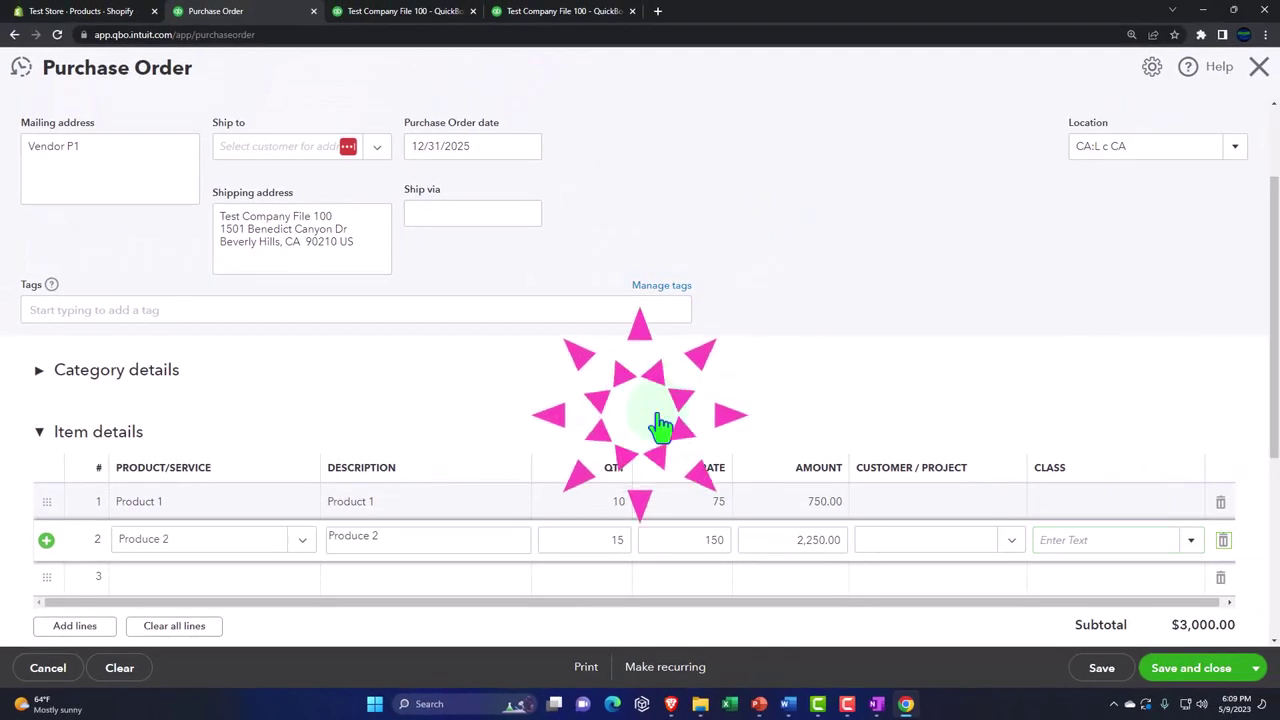
key("Tab")
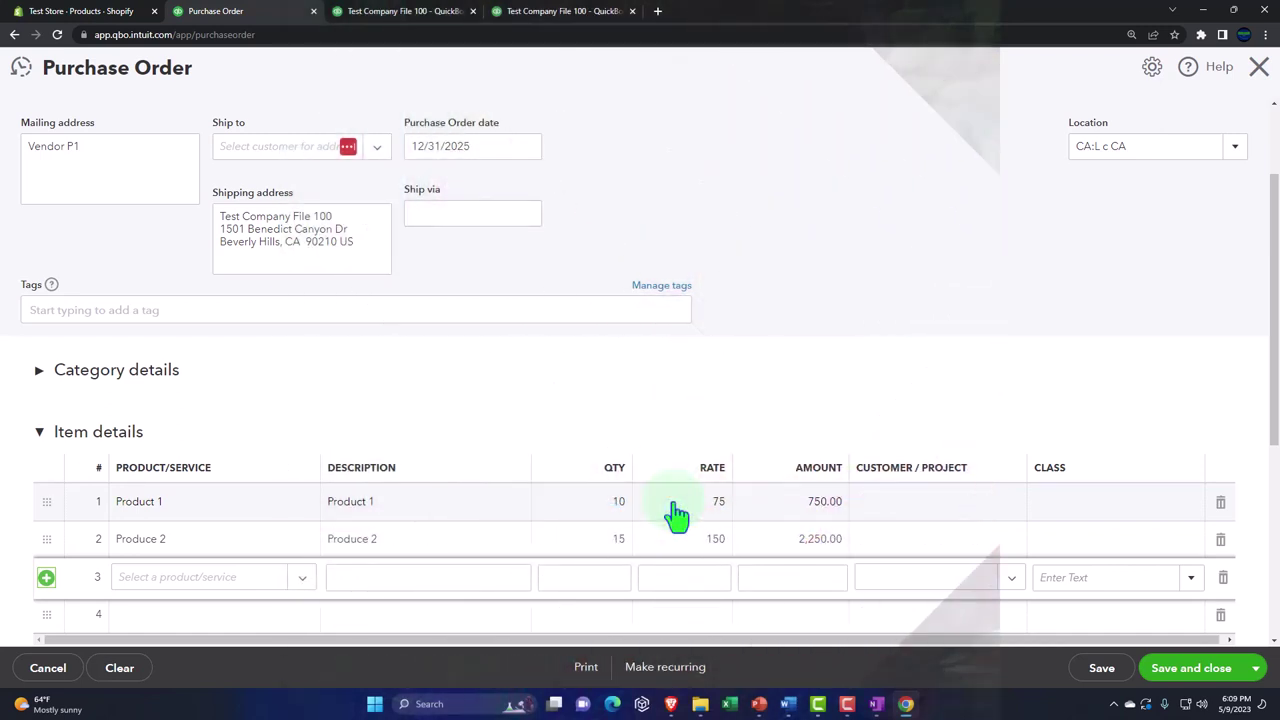
Review the QuickBooks home-screen workflow notes, then bring up the purchase order's save options
left_click(876, 704)
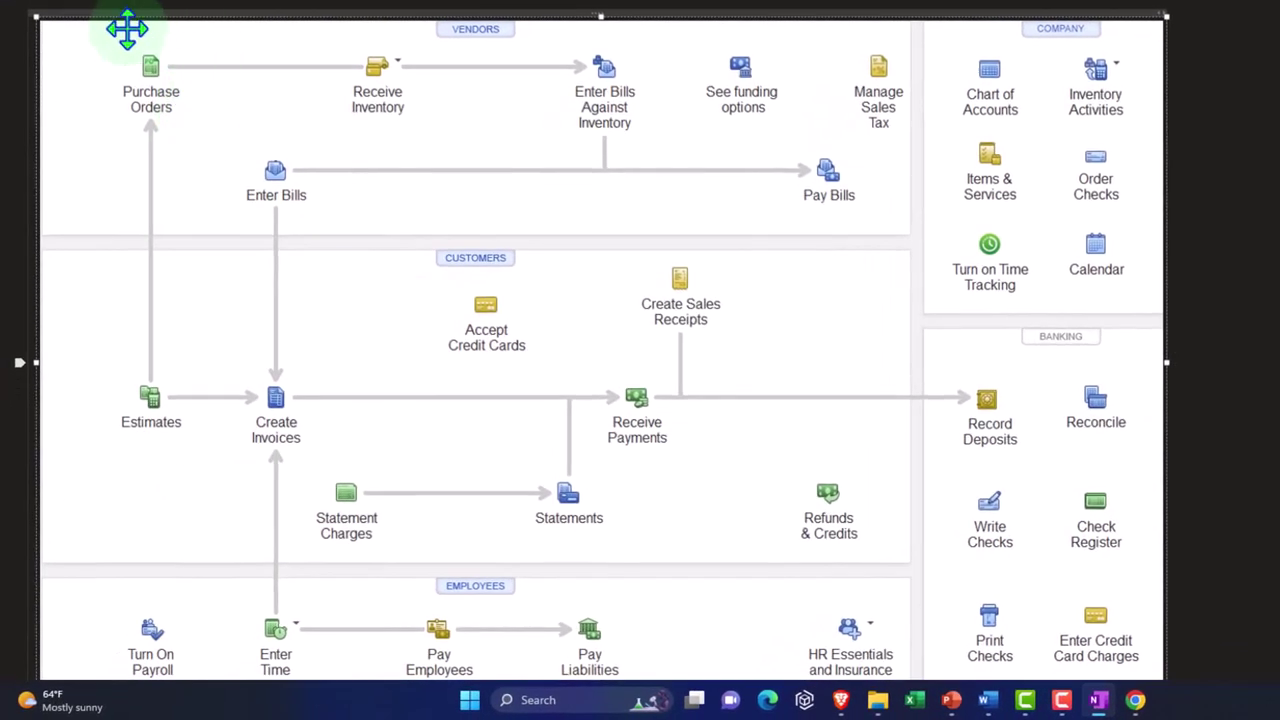
left_click(147, 188)
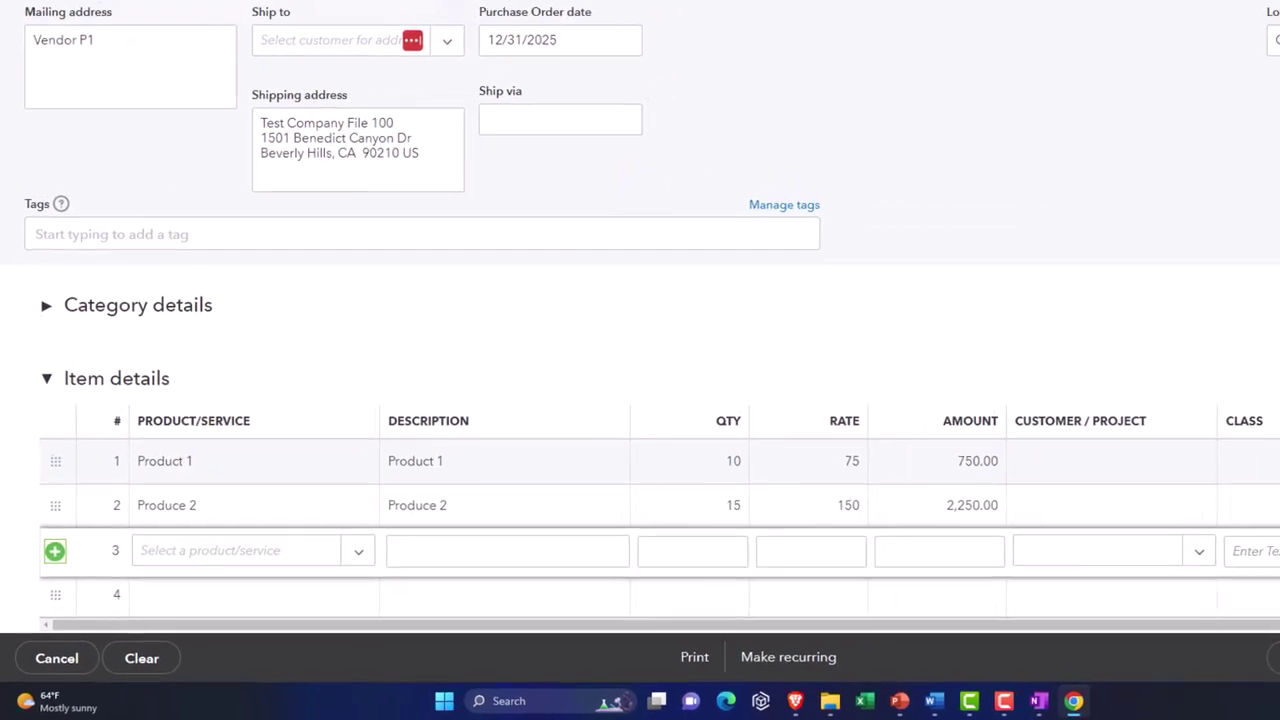
left_click(1255, 668)
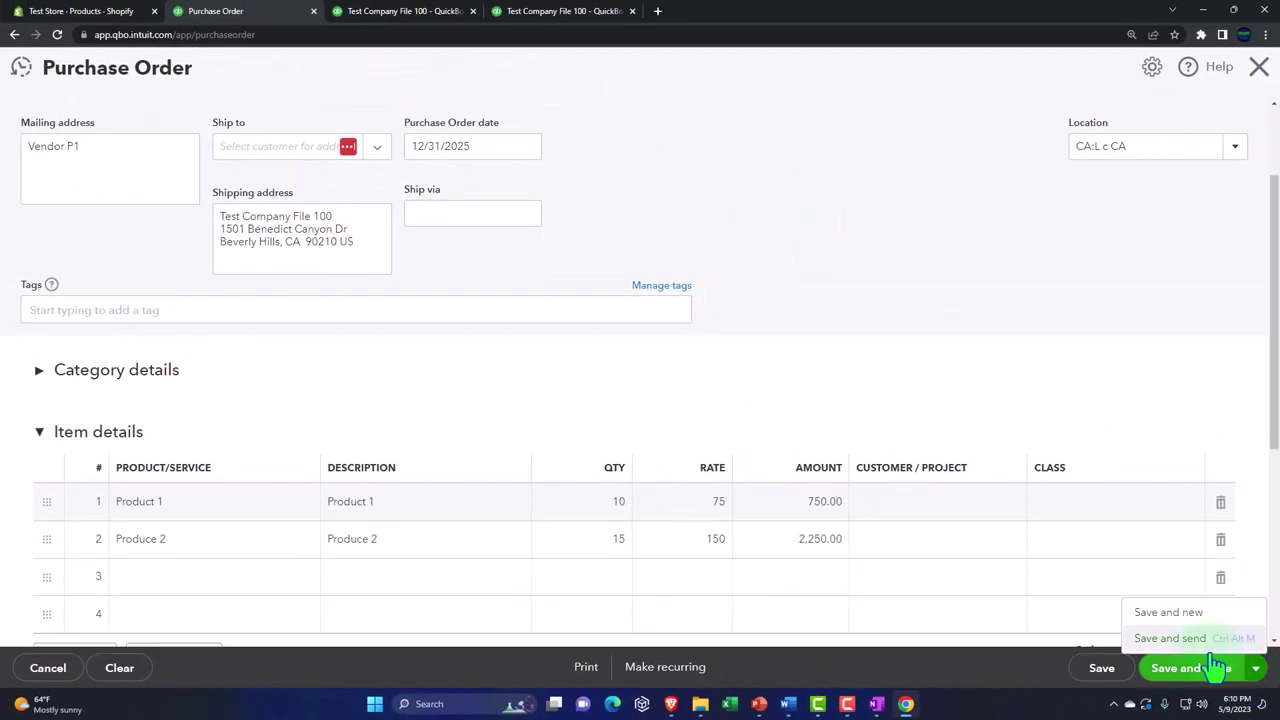
Save purchase order 1001 and start a new one for the newly added vendor 'Vendor P2'
left_click(1180, 614)
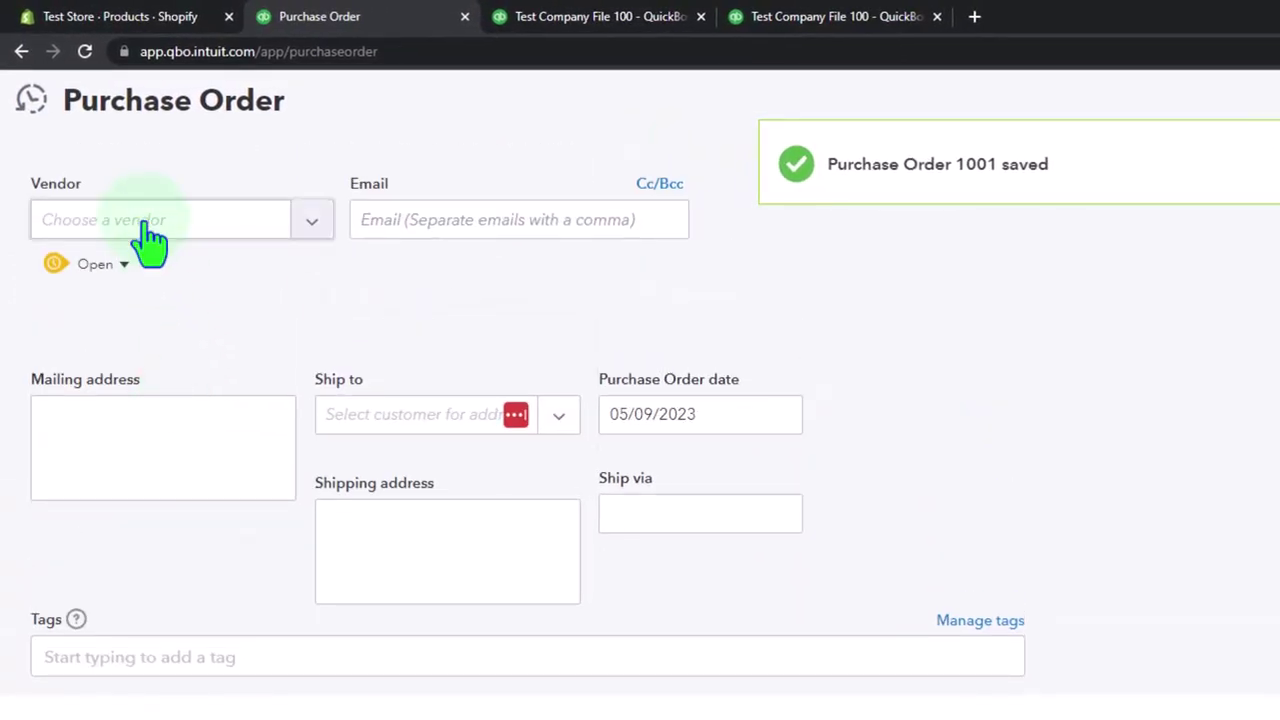
left_click(148, 236)
type("Vendor")
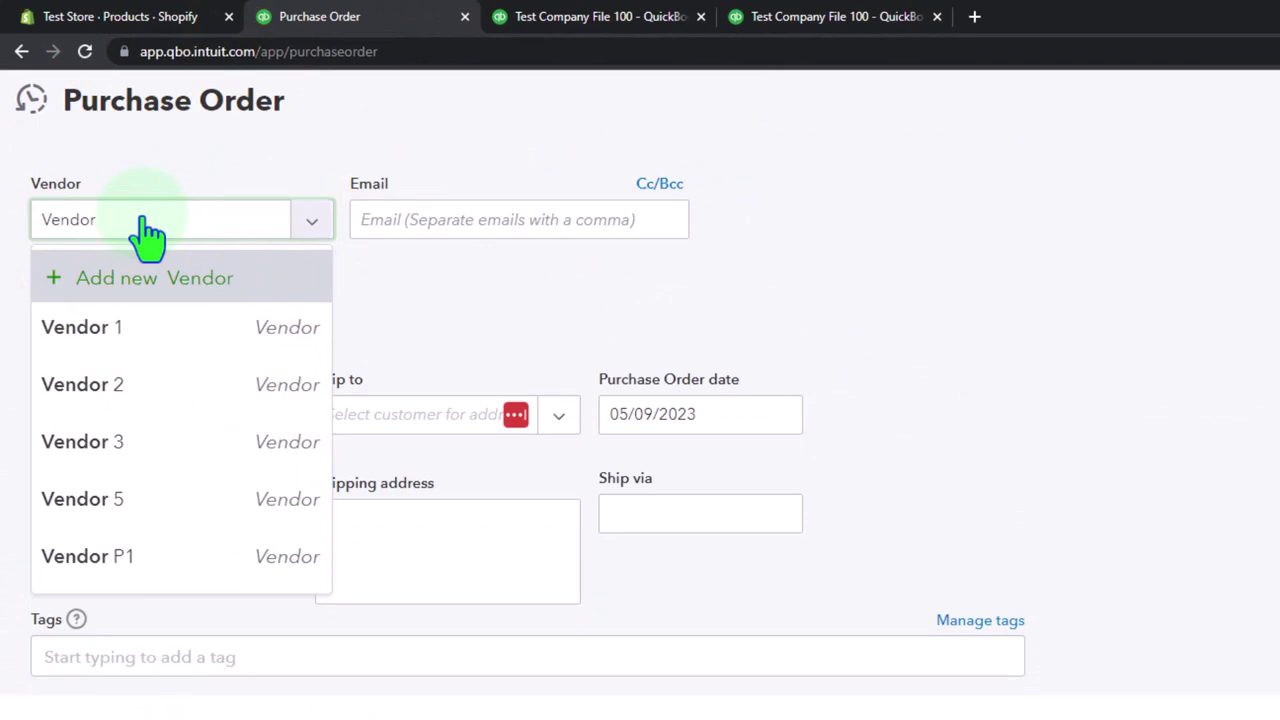
type(" P2")
key("Return")
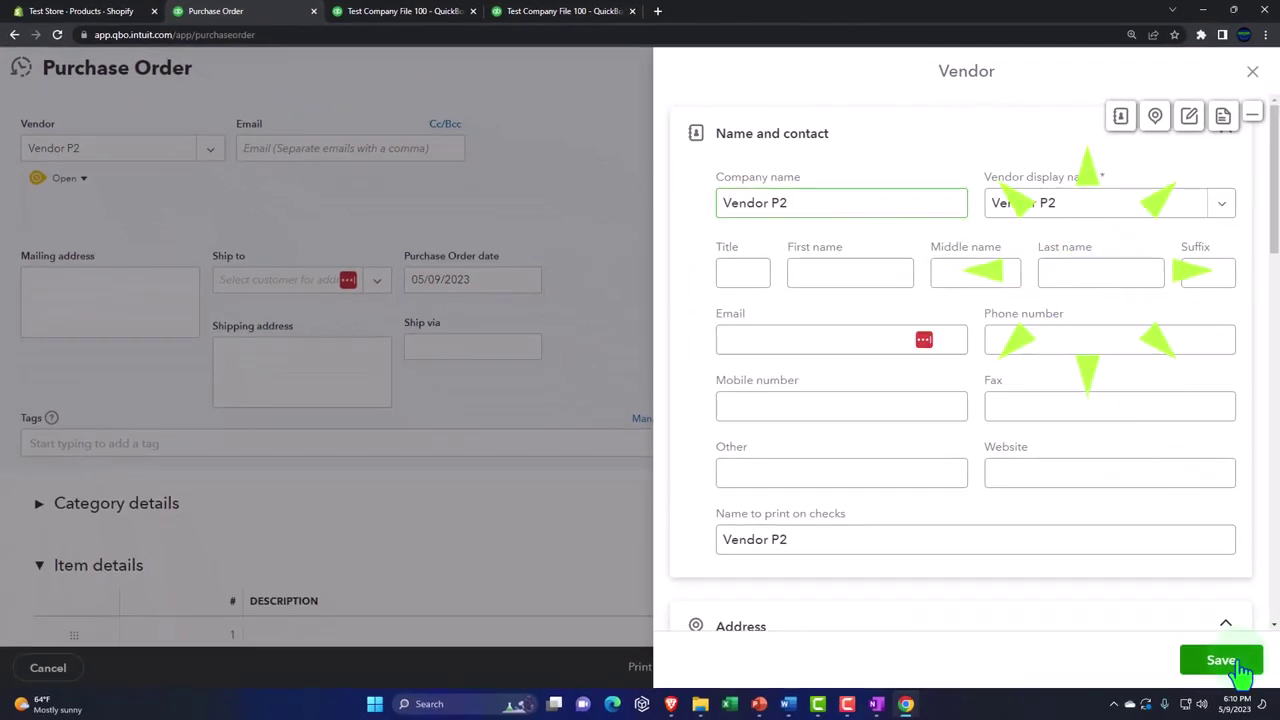
left_click(1240, 668)
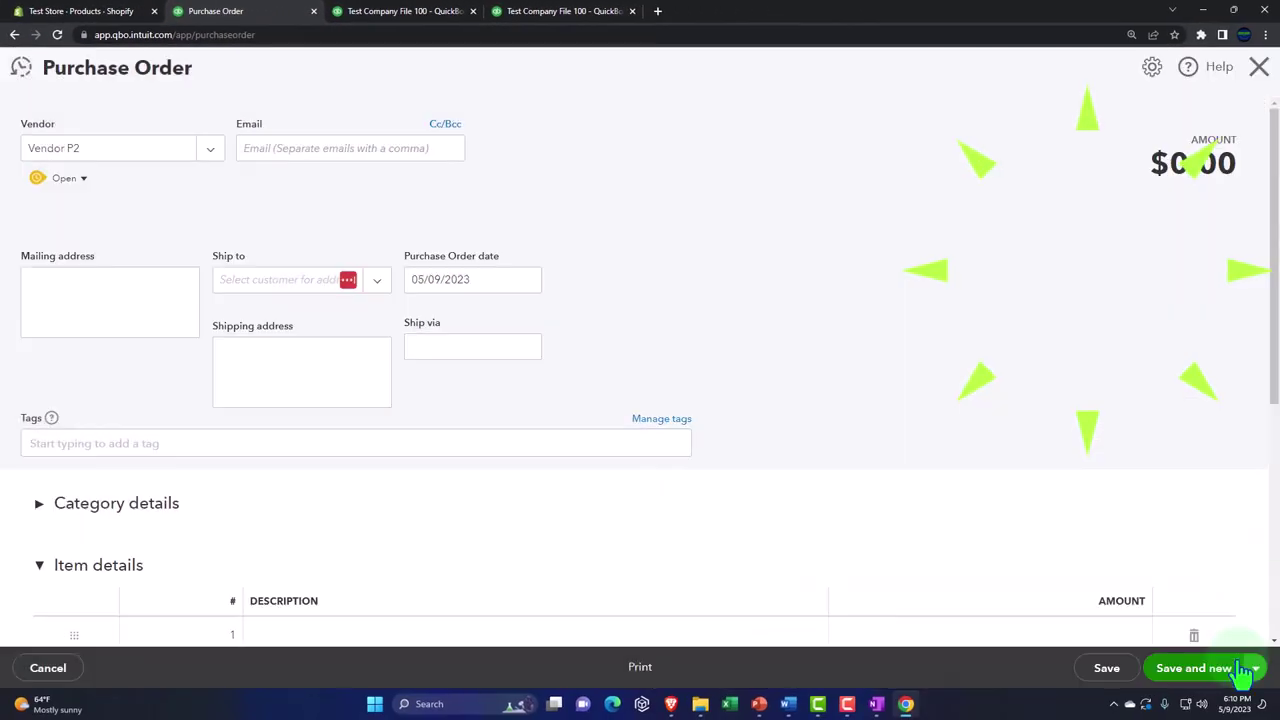
Date the new purchase order 12/05/2025
left_click(474, 280)
type("12/")
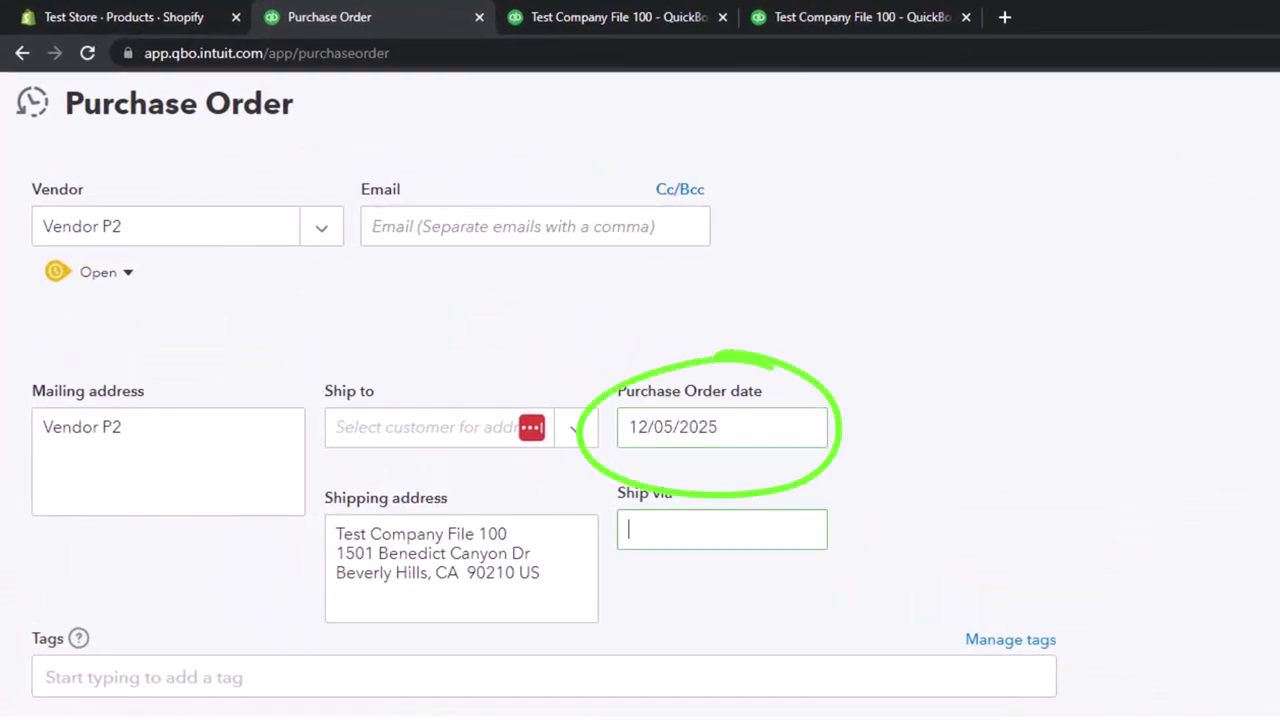
scroll(640, 400, "down", 2)
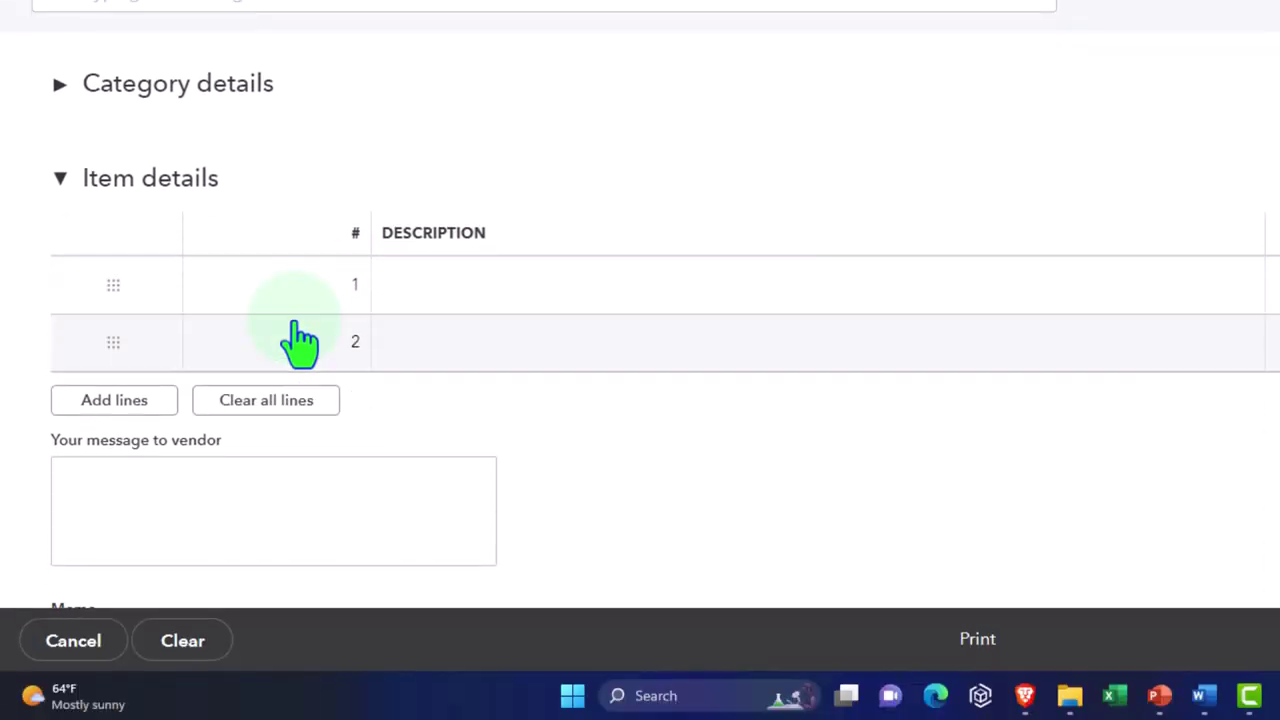
left_click(284, 290)
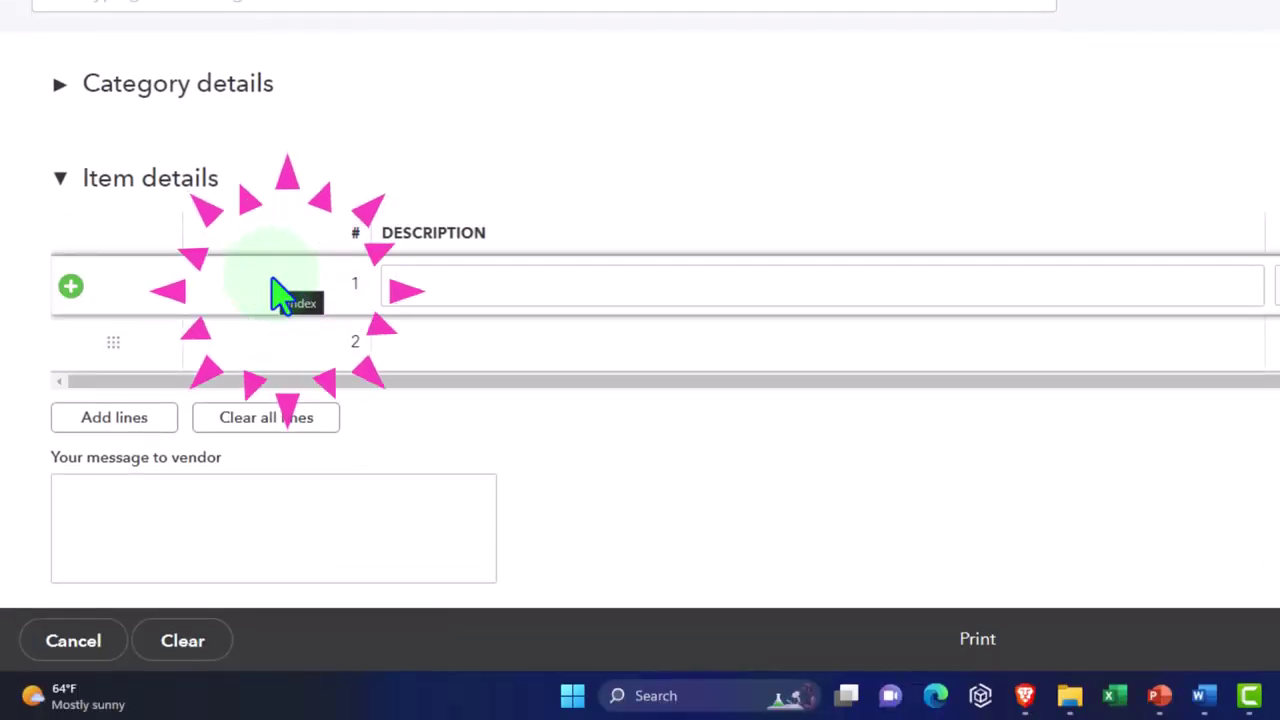
scroll(300, 250, "up", 1)
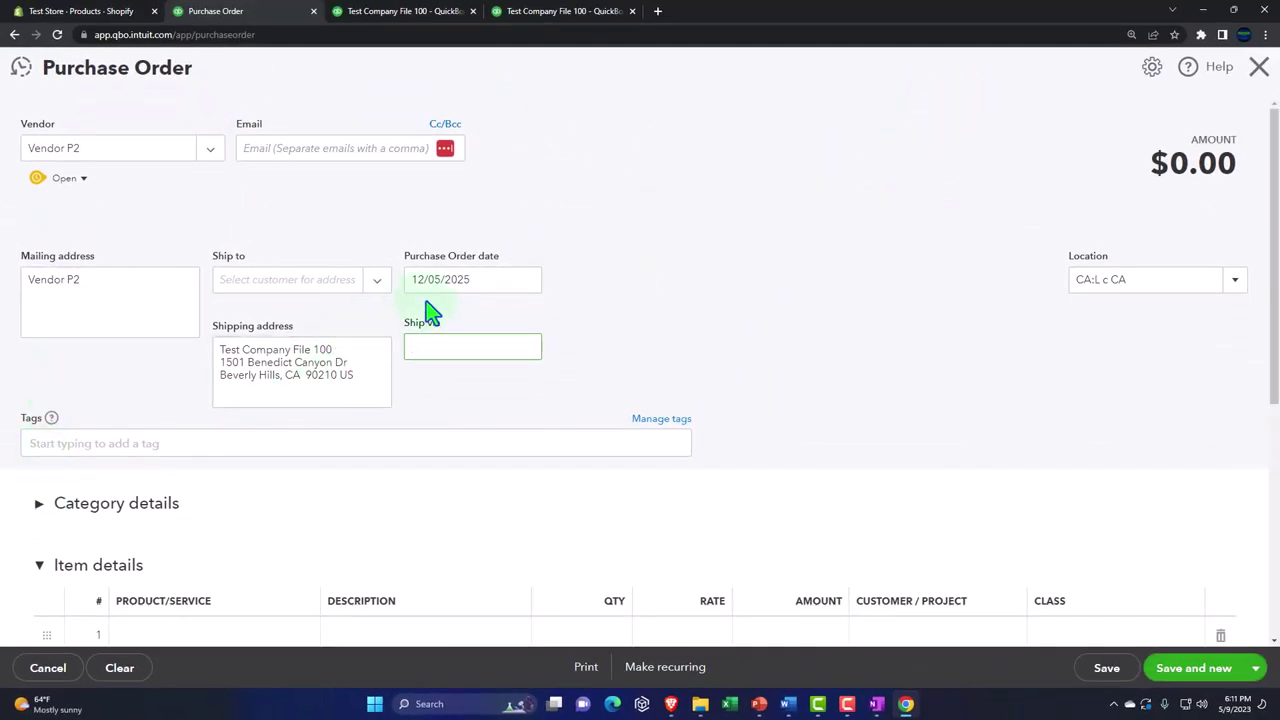
scroll(430, 313, "down", 2)
Add lines for 30 Product 3 and 25 Product 1, totalling $8,175.00, and choose Save and close
left_click(222, 458)
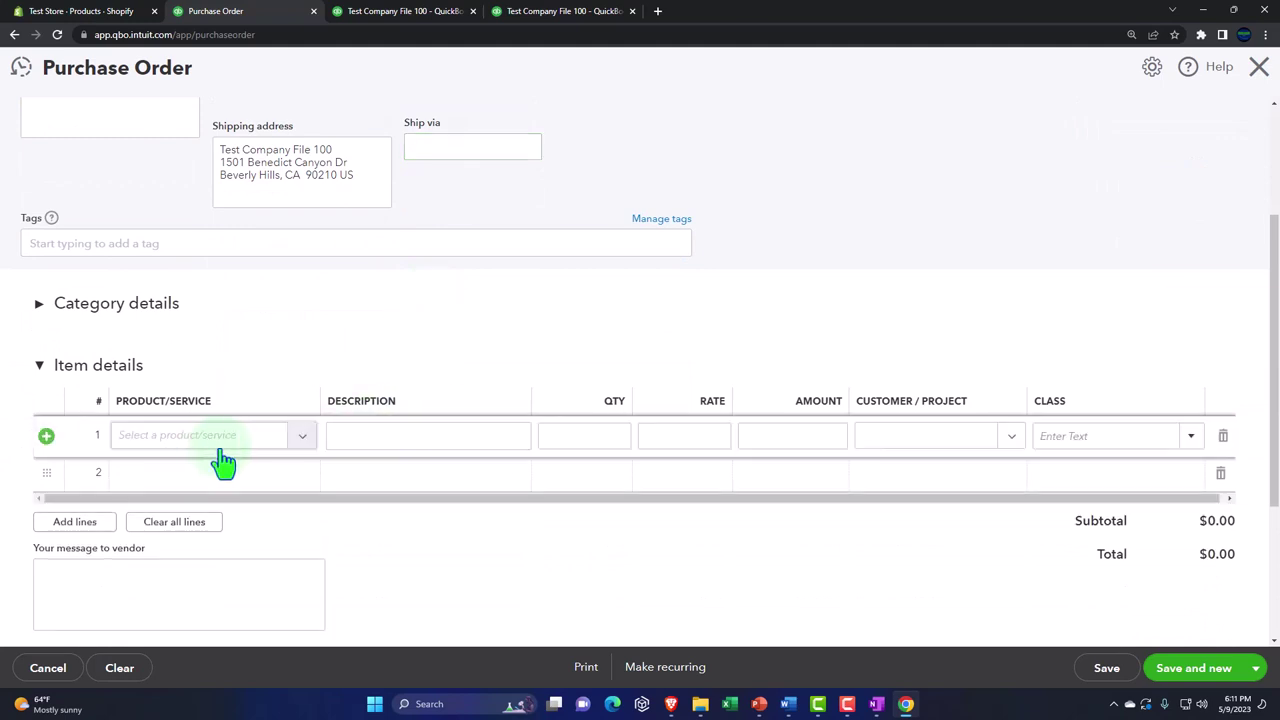
left_click(303, 440)
left_click(220, 625)
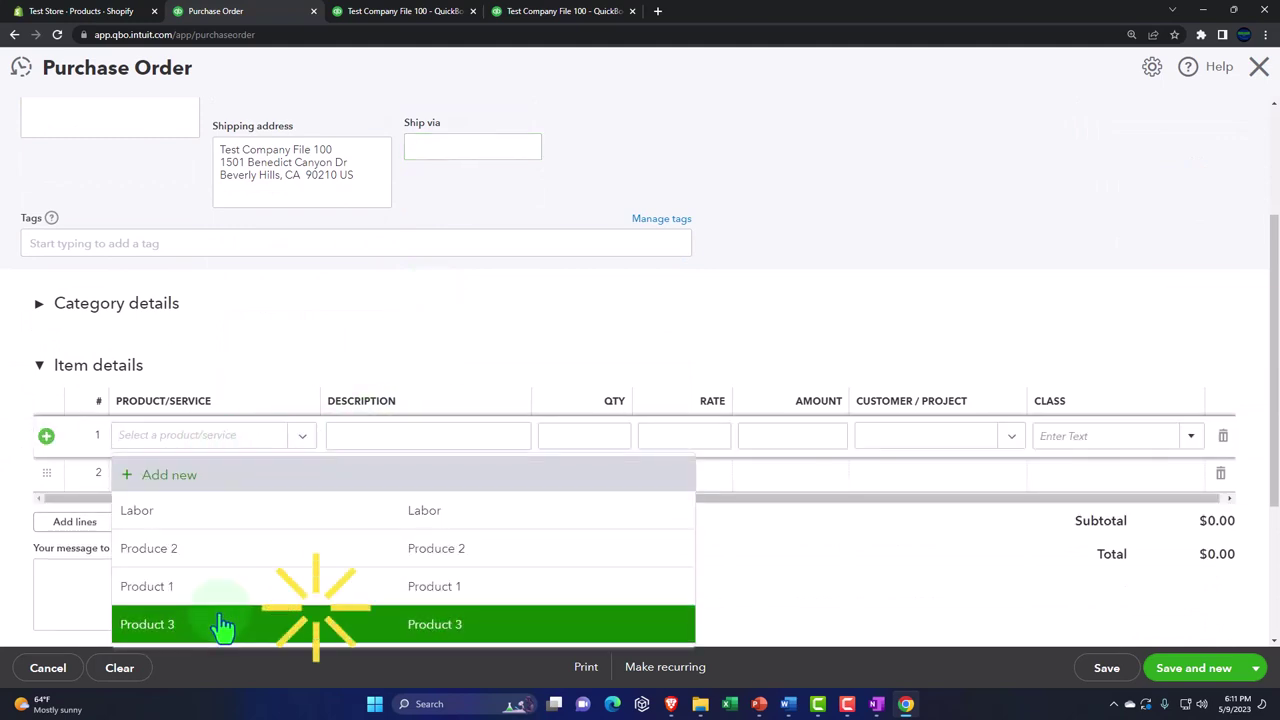
key("Tab")
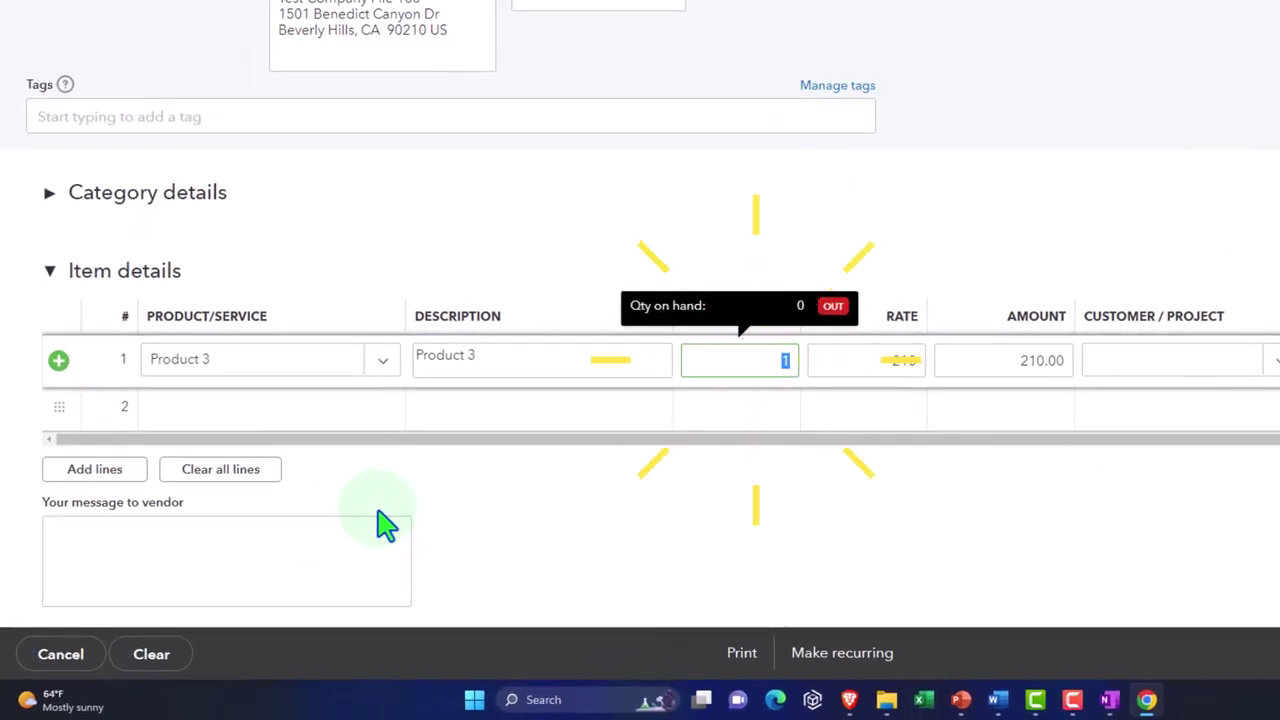
key("Tab")
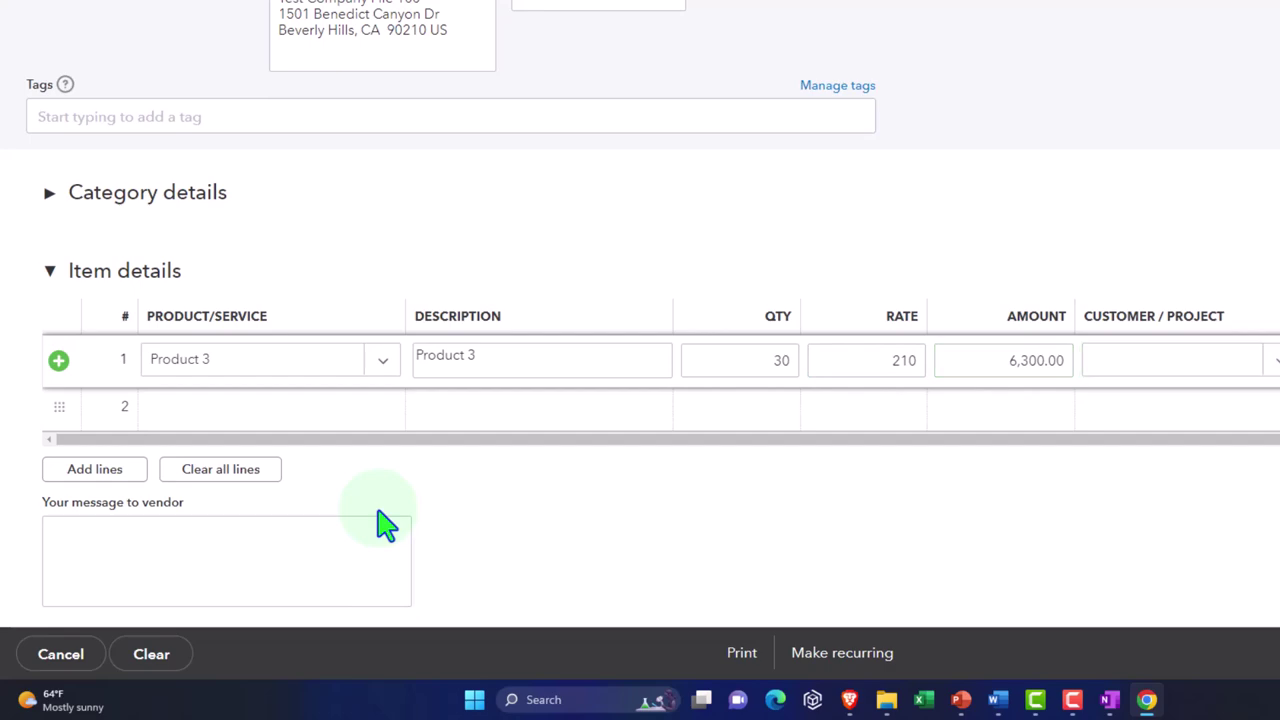
key("Tab")
left_click(384, 406)
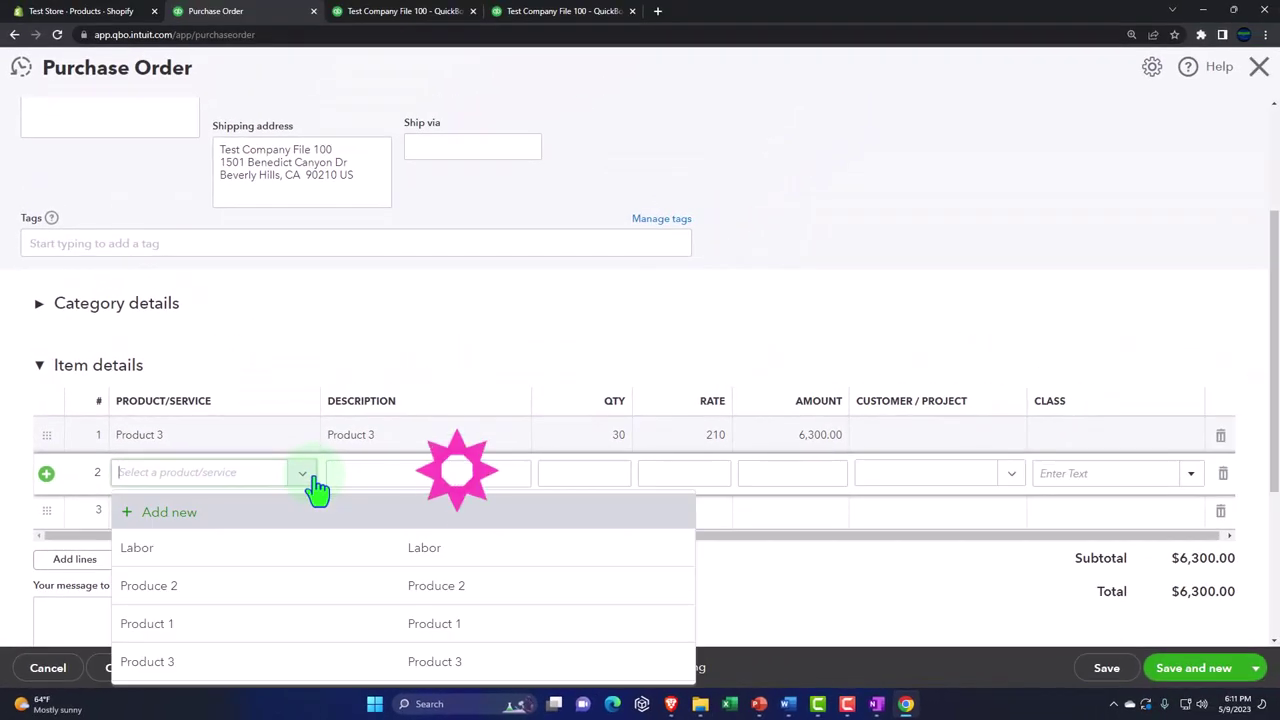
left_click(250, 623)
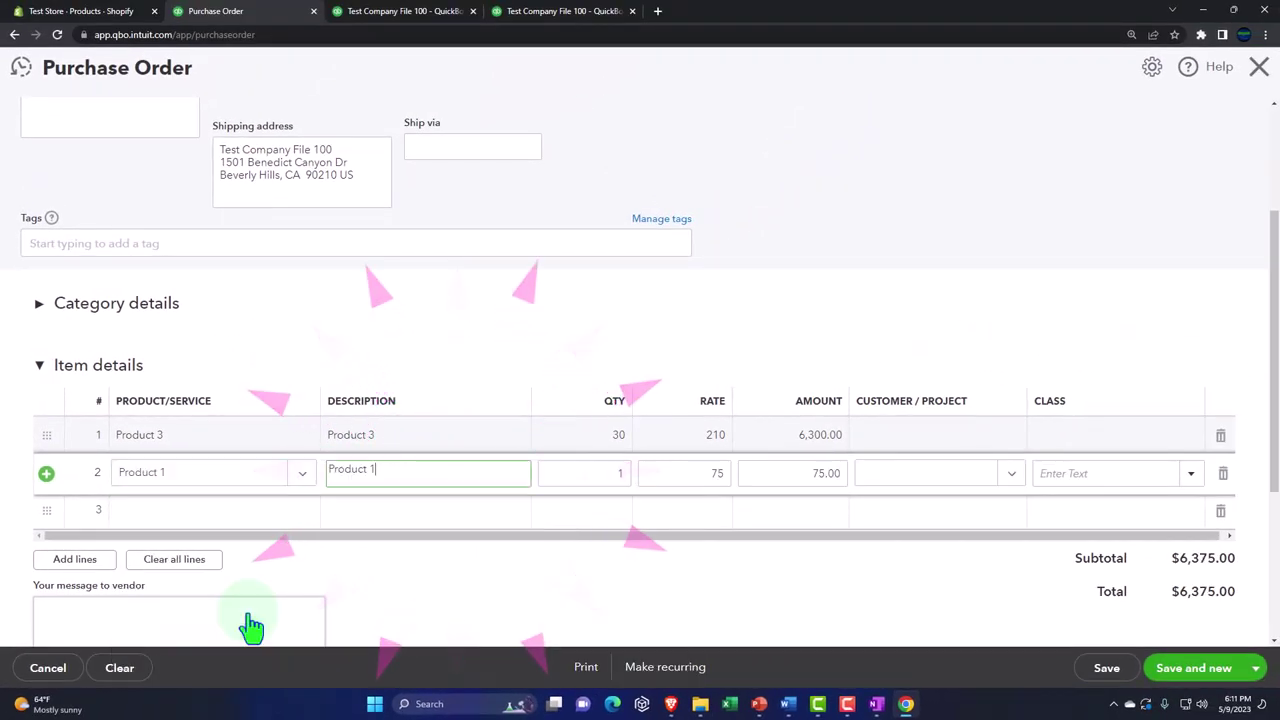
key("Tab")
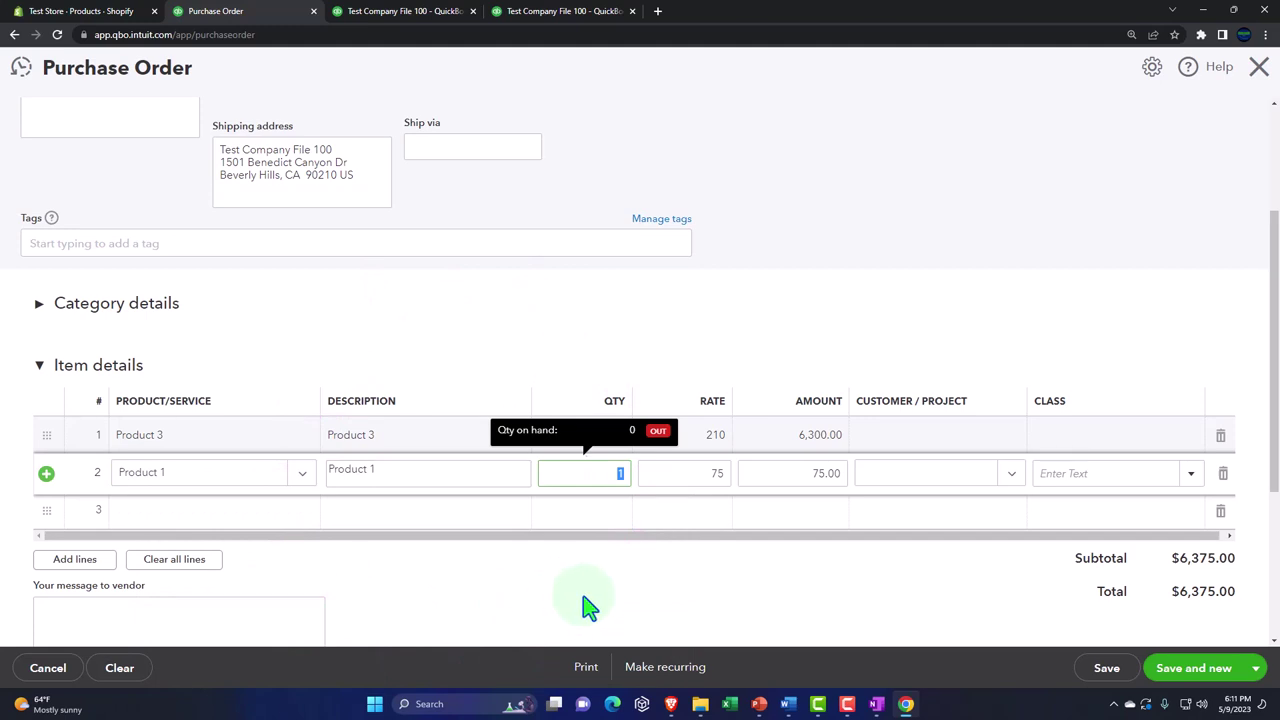
key("Tab")
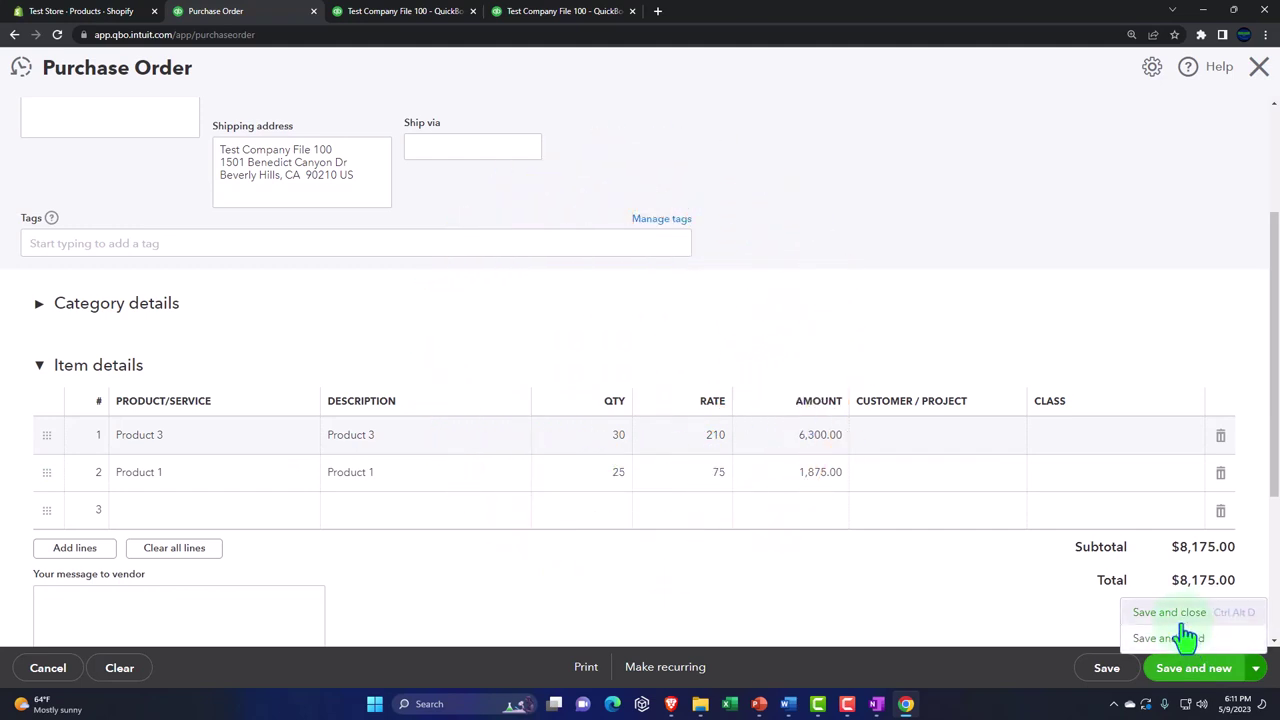
left_click(1184, 626)
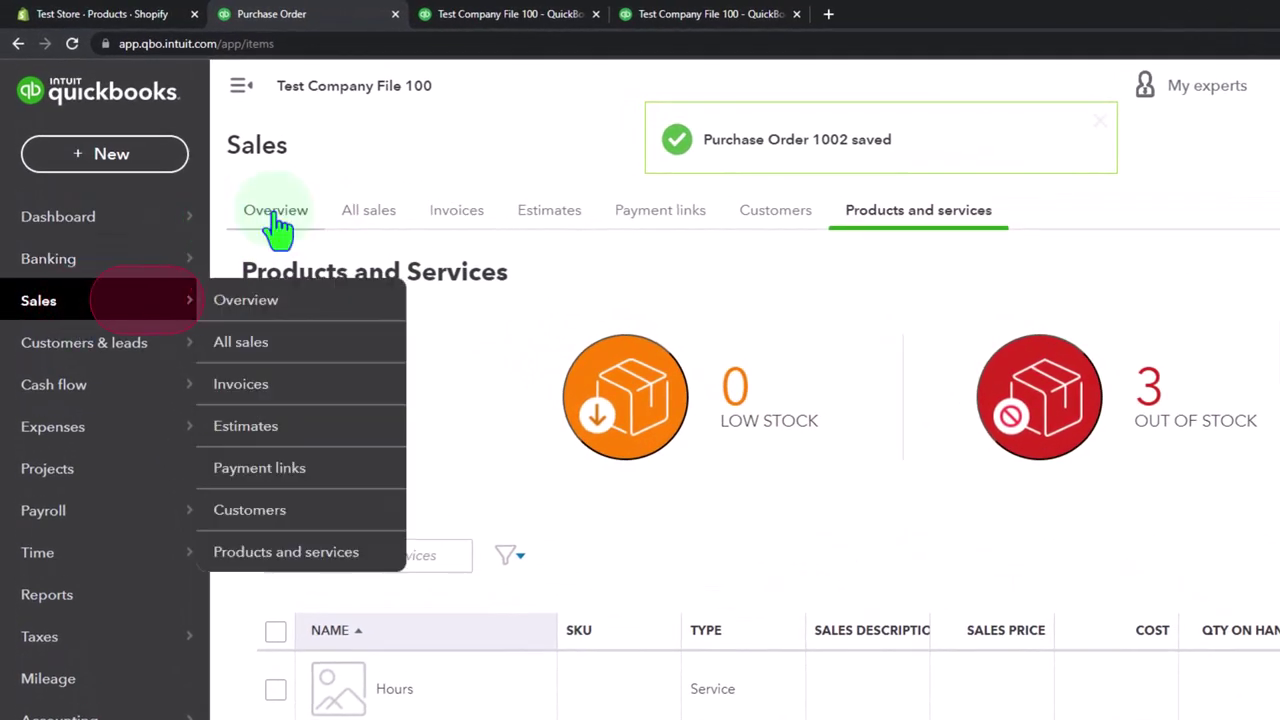
Browse the Sales transactions list and its transaction-type filter
left_click(278, 215)
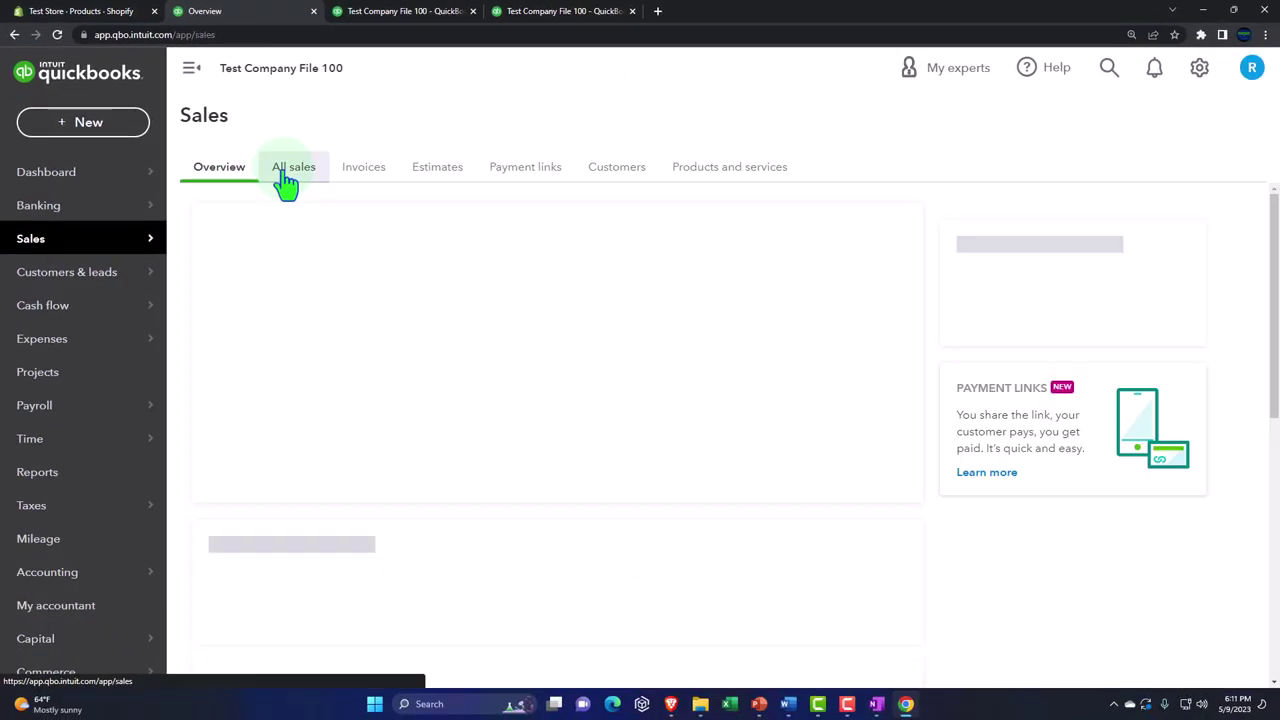
left_click(358, 212)
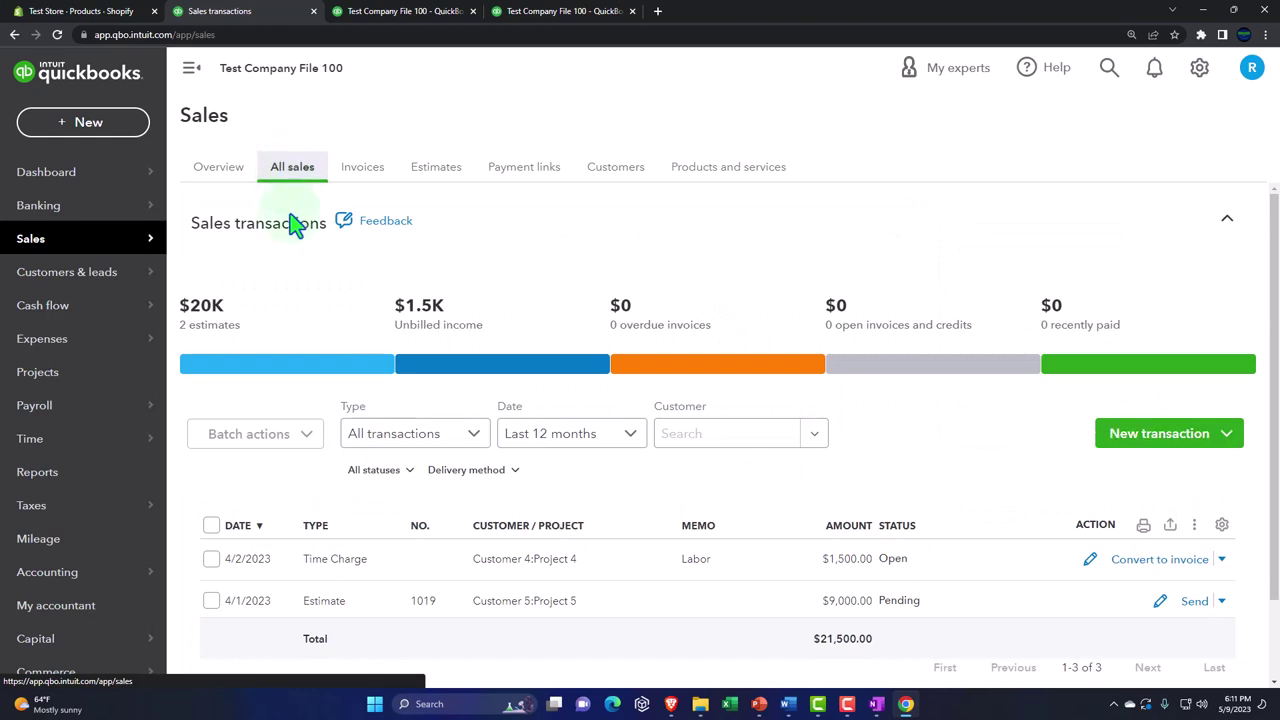
left_click(468, 437)
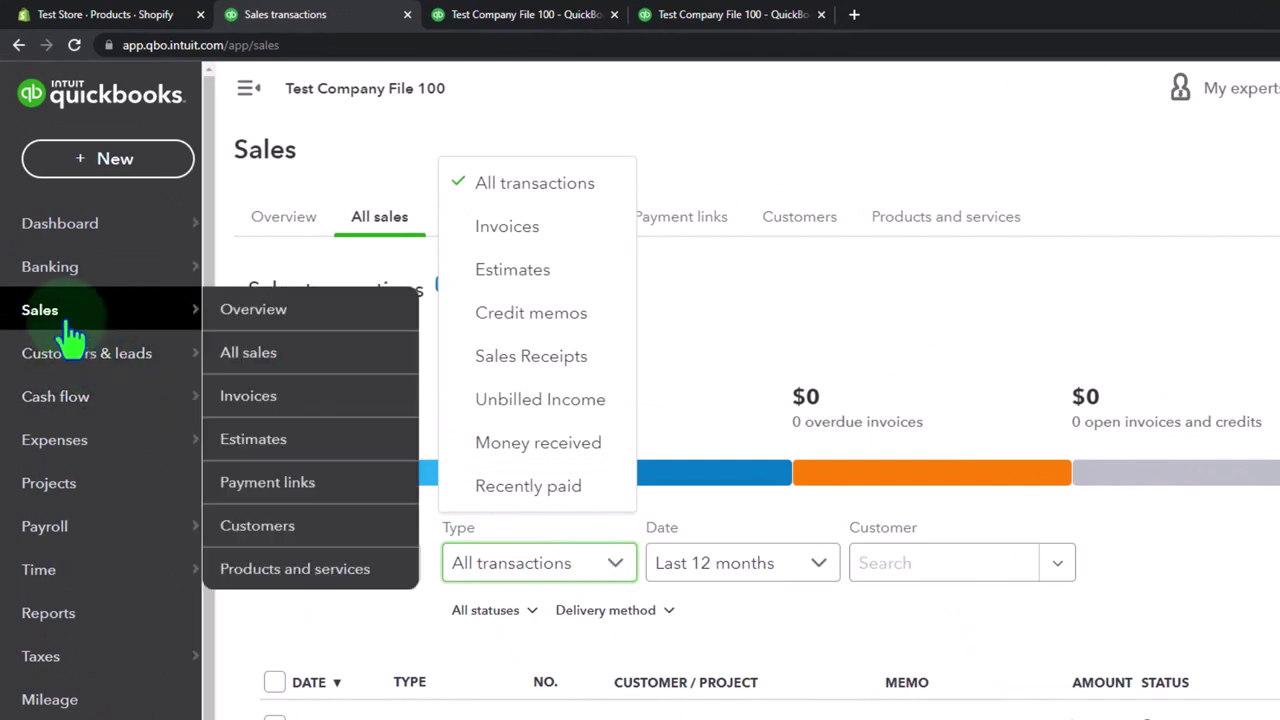
Filter the Expenses transactions list to show only purchase orders
left_click(60, 452)
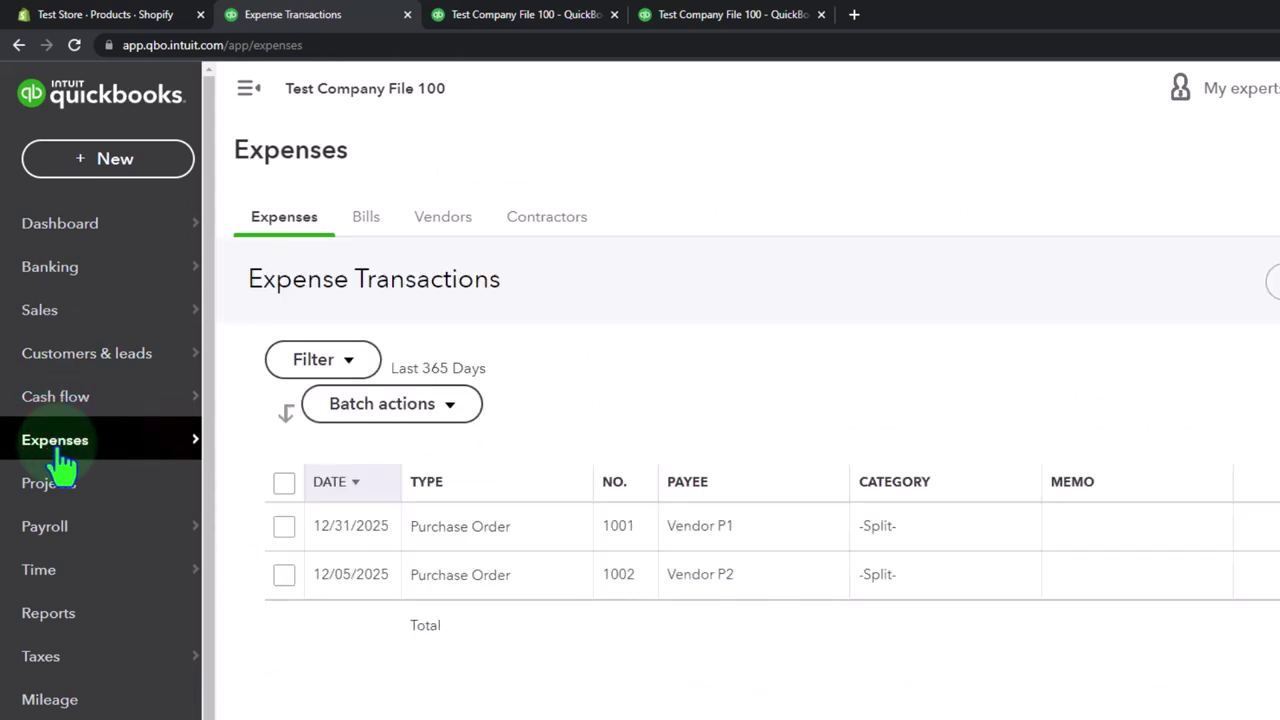
left_click(278, 252)
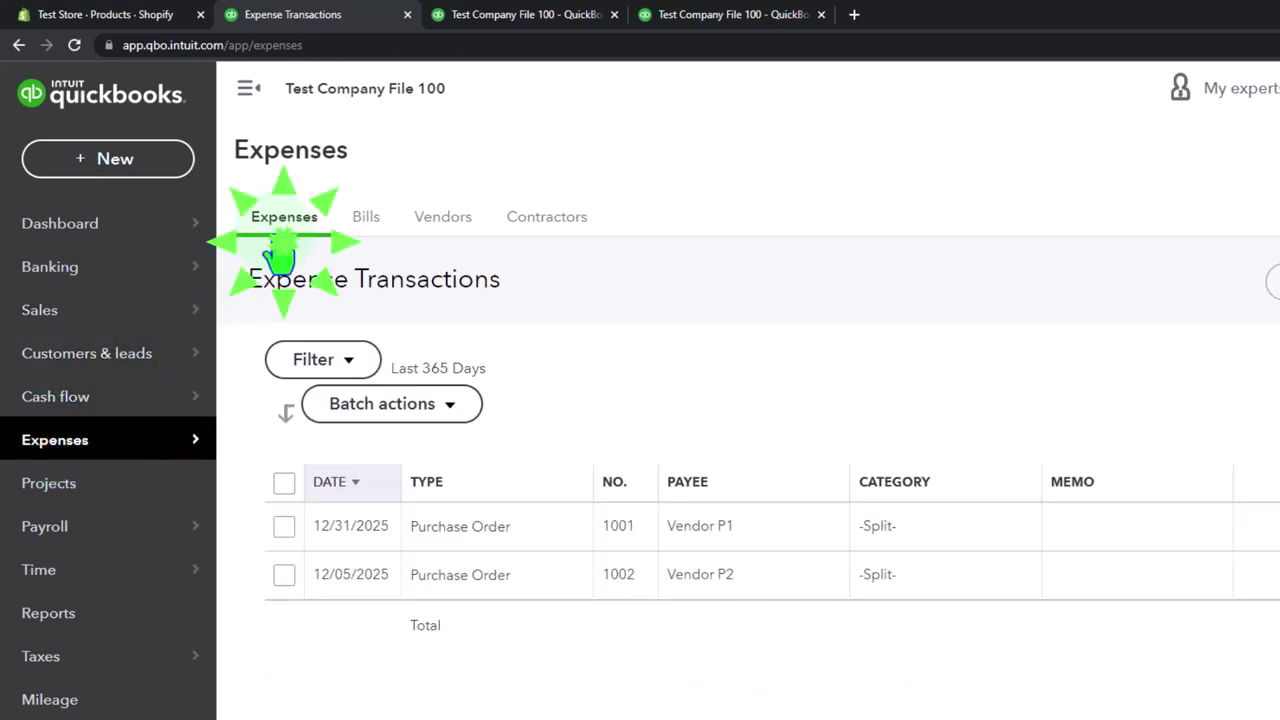
left_click(352, 374)
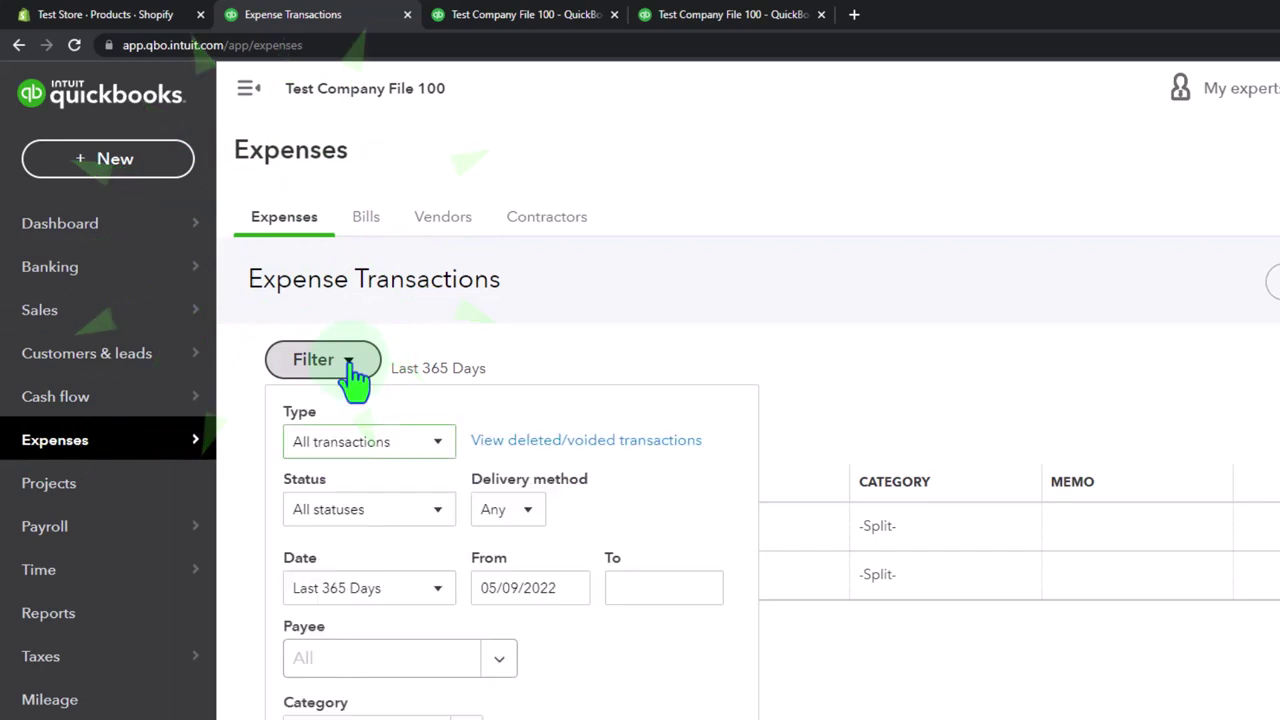
left_click(438, 450)
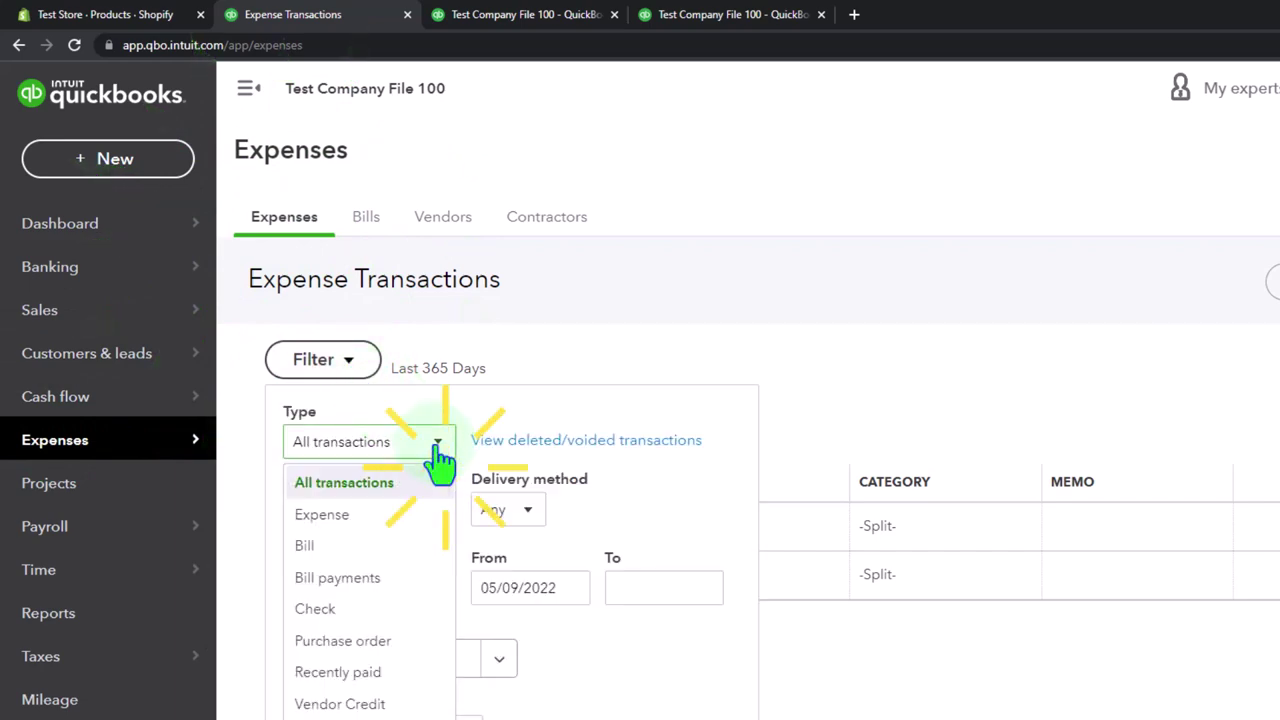
left_click(343, 641)
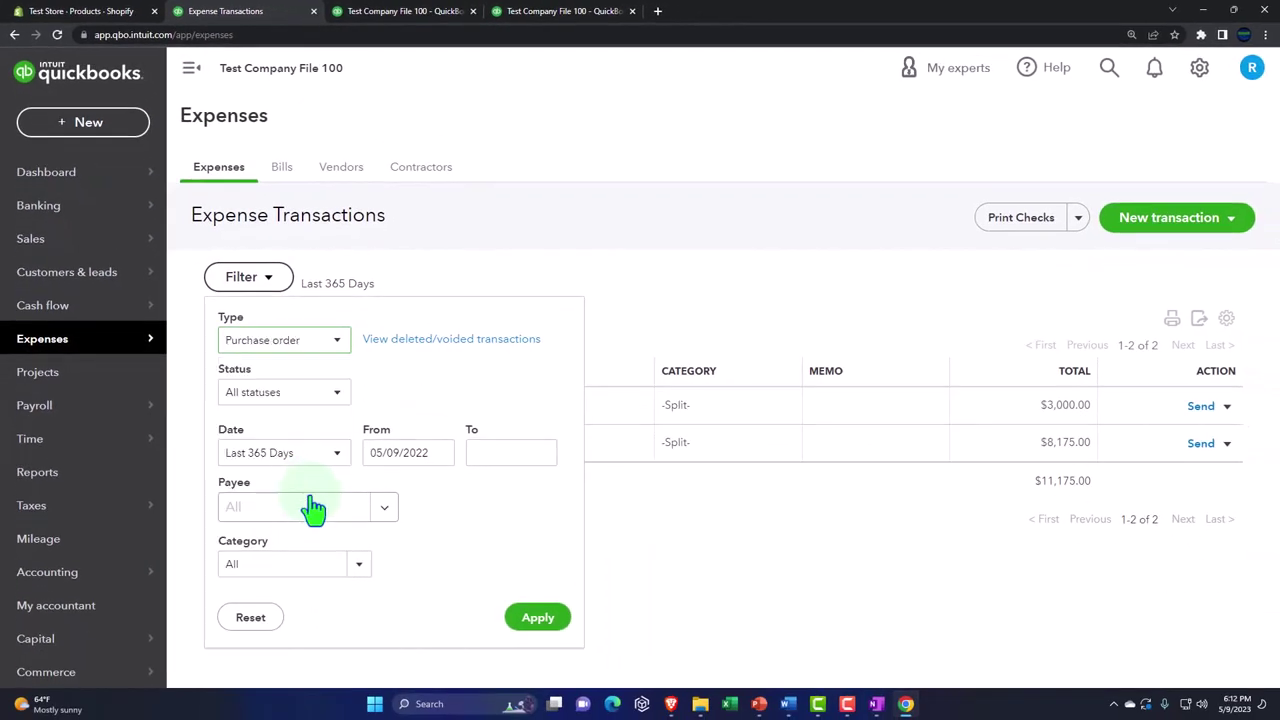
left_click(537, 618)
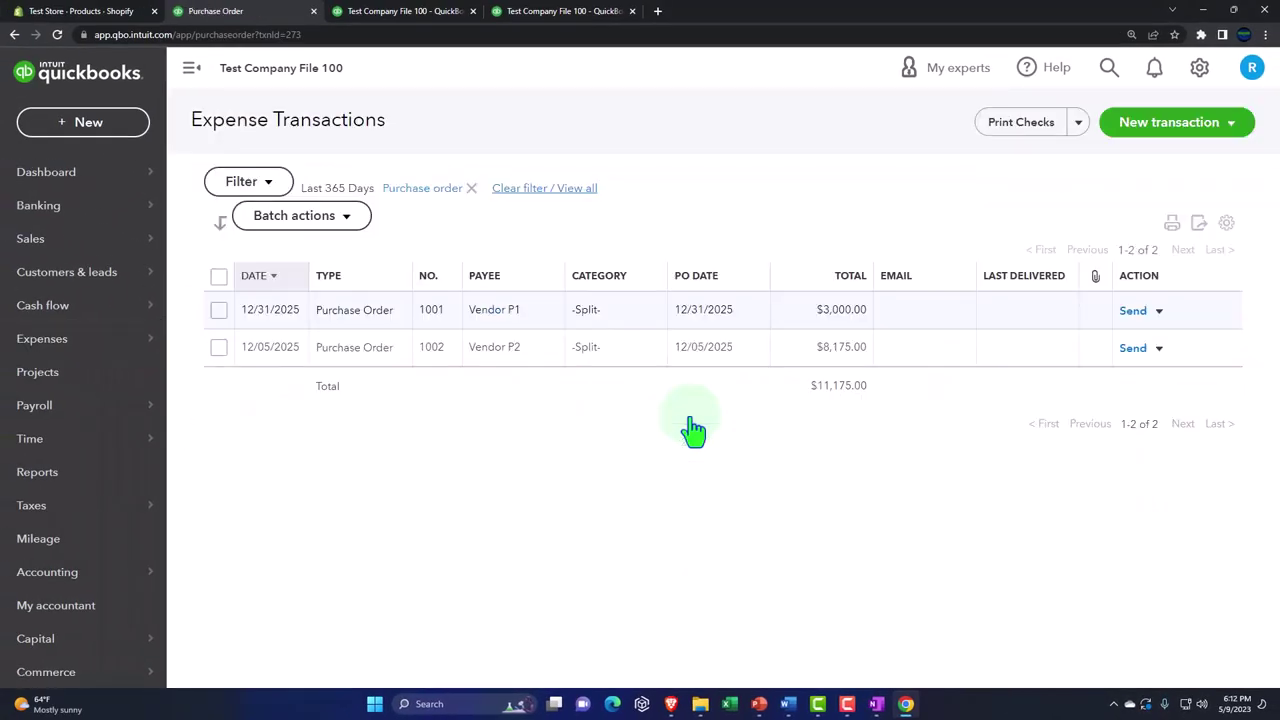
Change purchase order 1001's date to 12/01/2025 and save and close it
left_click(440, 290)
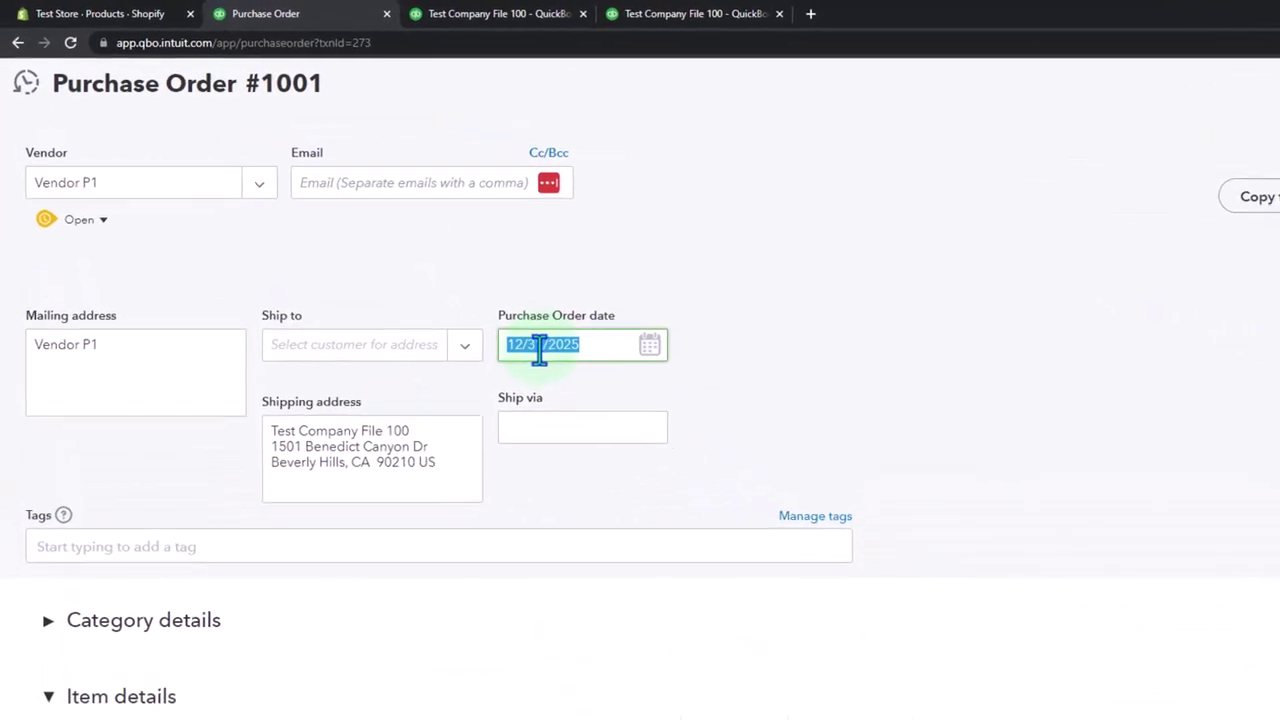
left_click(540, 350)
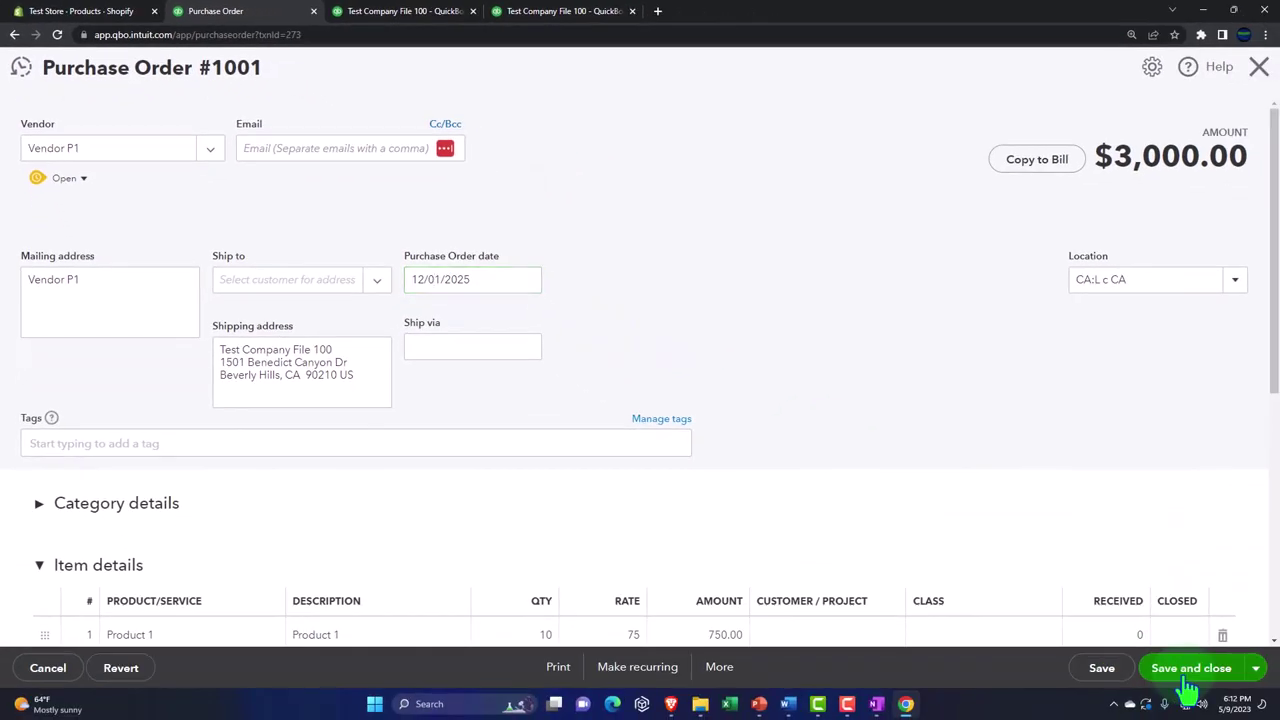
left_click(1190, 668)
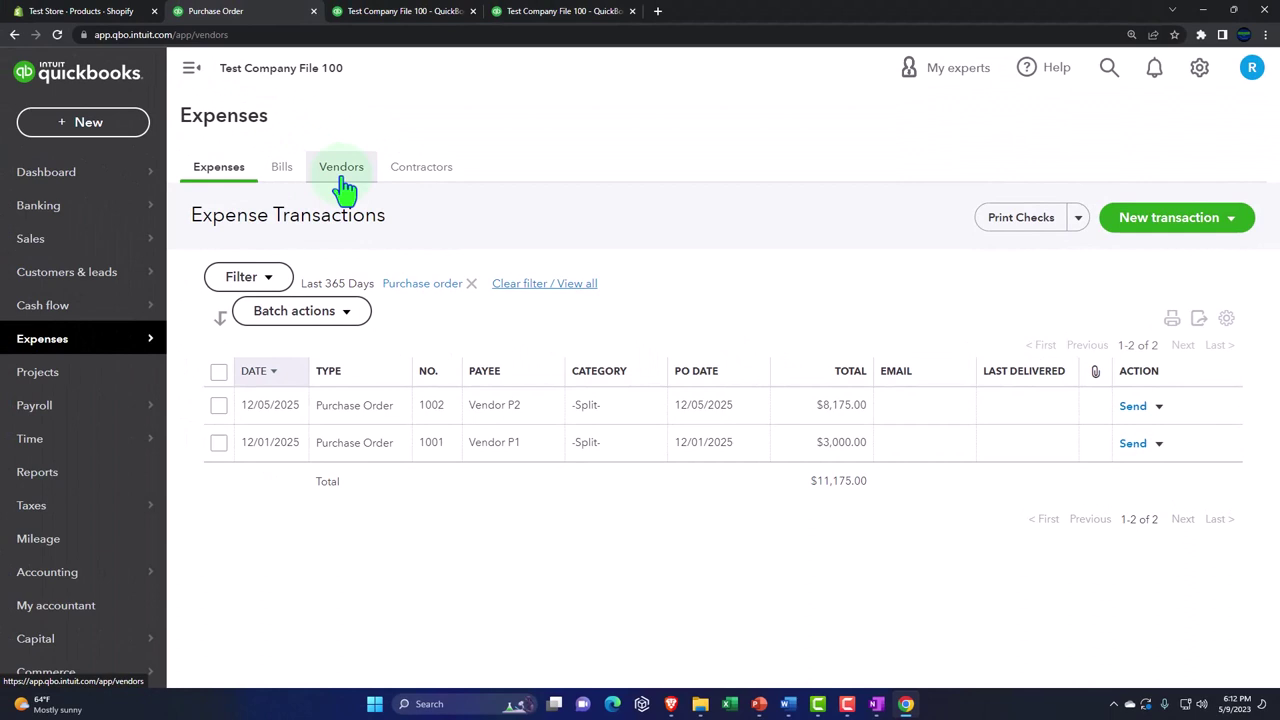
Filter the Vendors list to open purchase orders: Vendor P1 $3,000.00, Vendor P2 $8,175.00
left_click(341, 170)
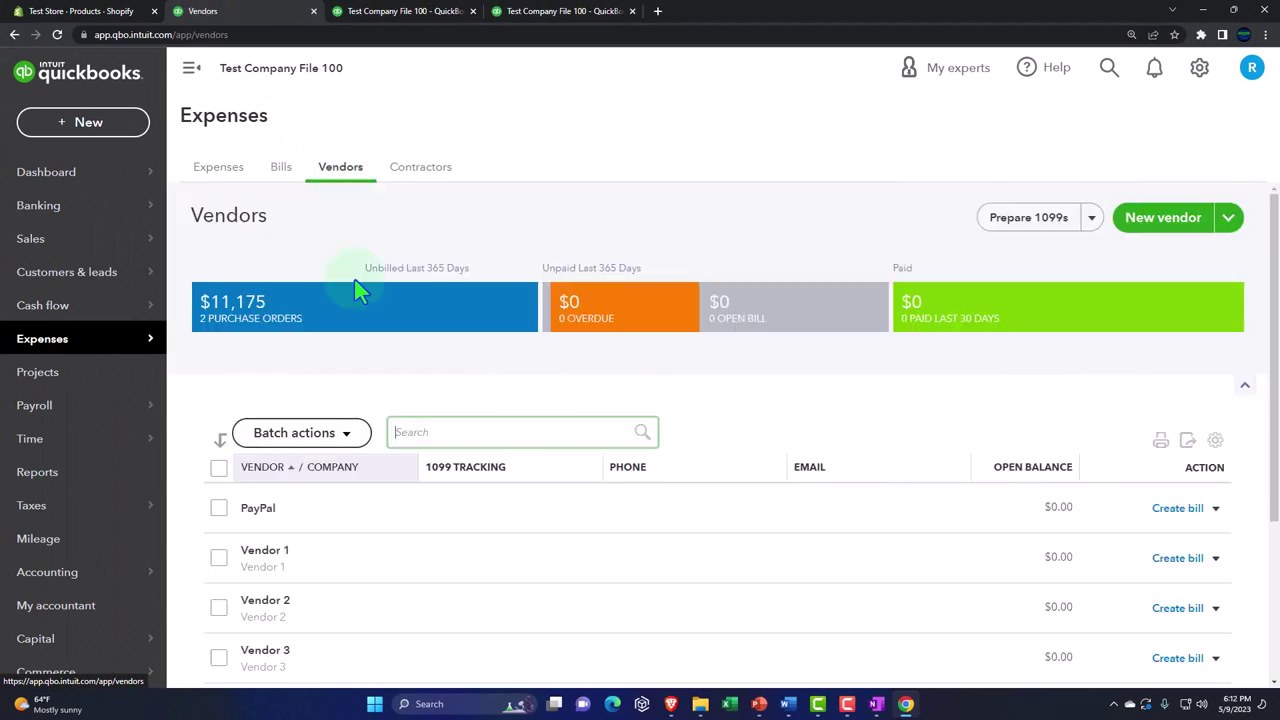
scroll(365, 363, "down", 1)
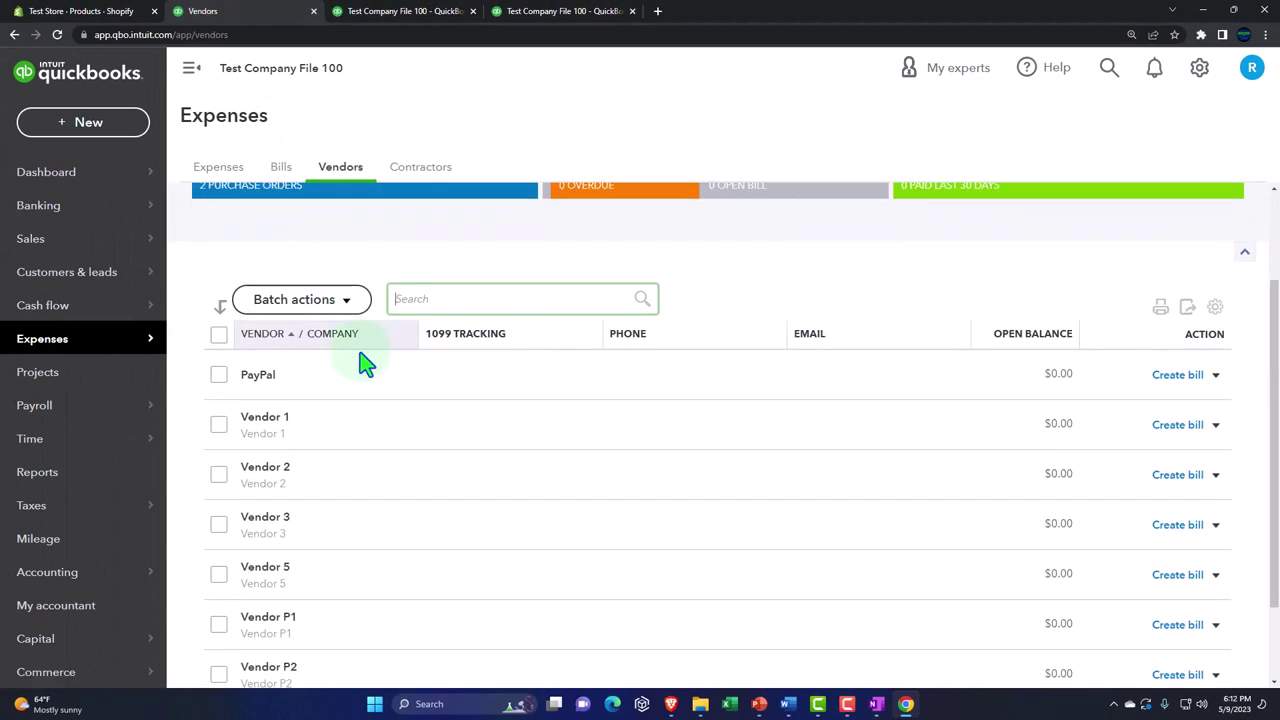
scroll(360, 413, "up", 1)
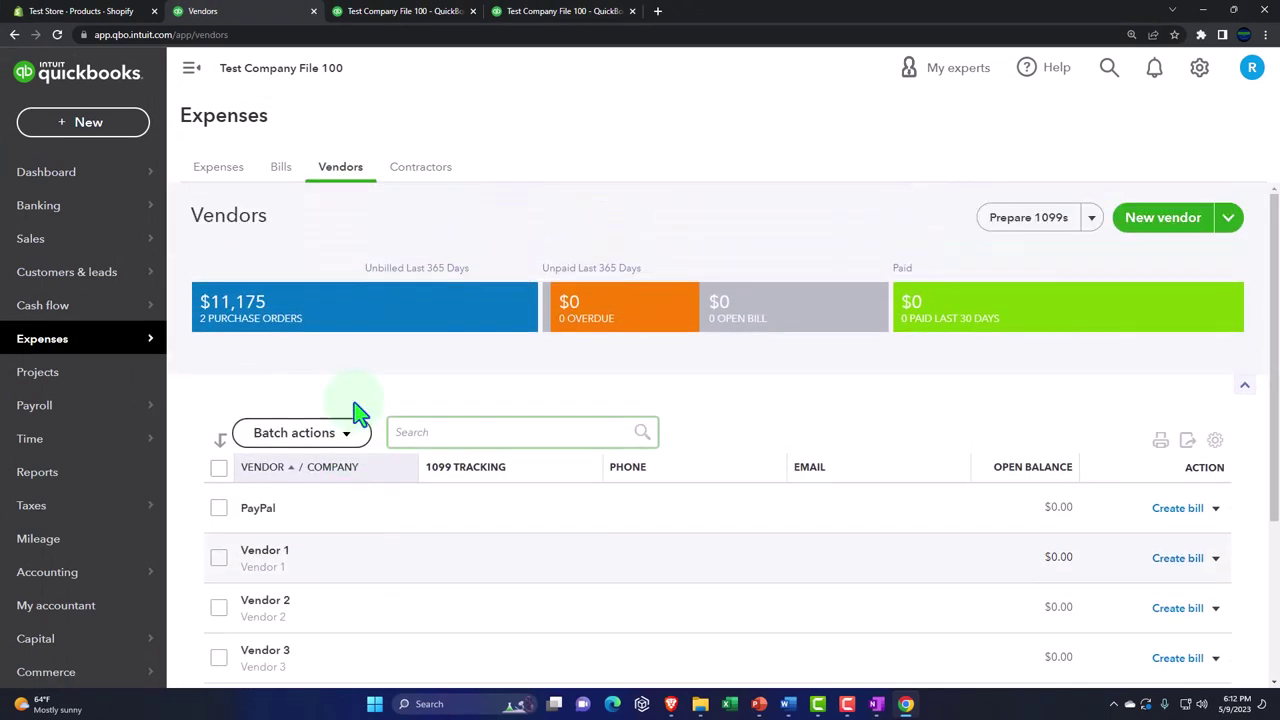
left_click(333, 333)
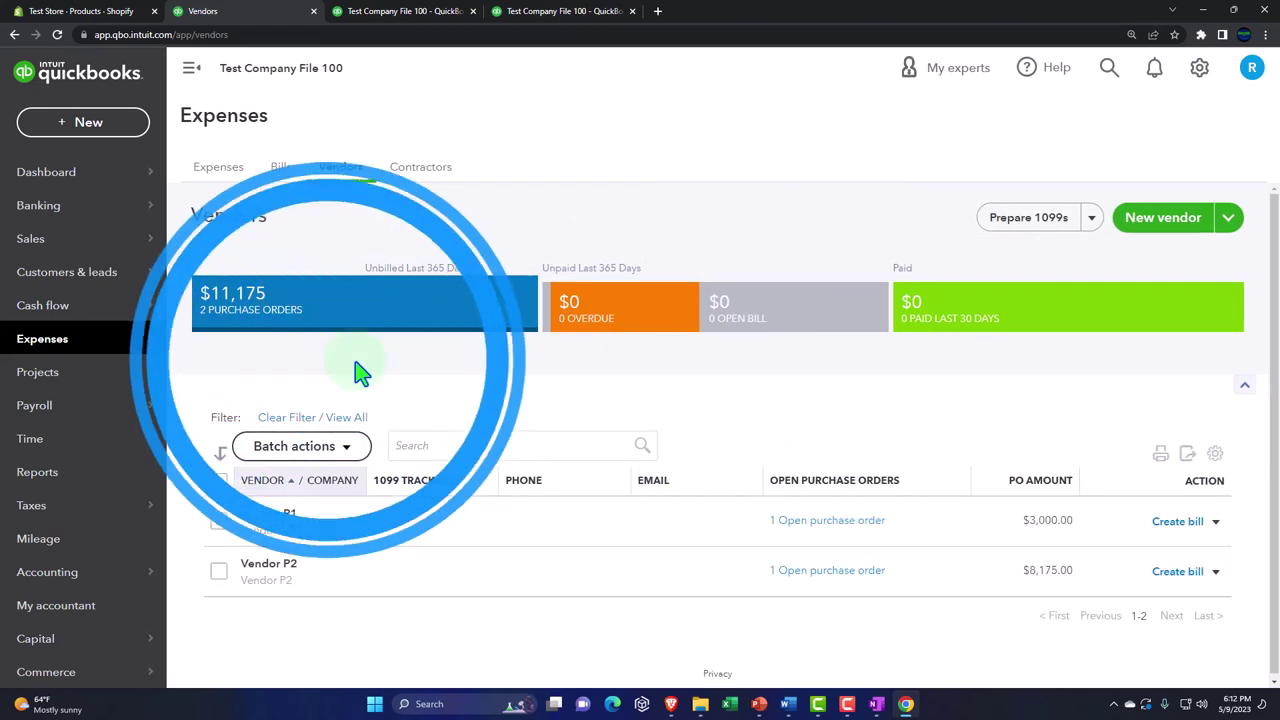
left_click(876, 704)
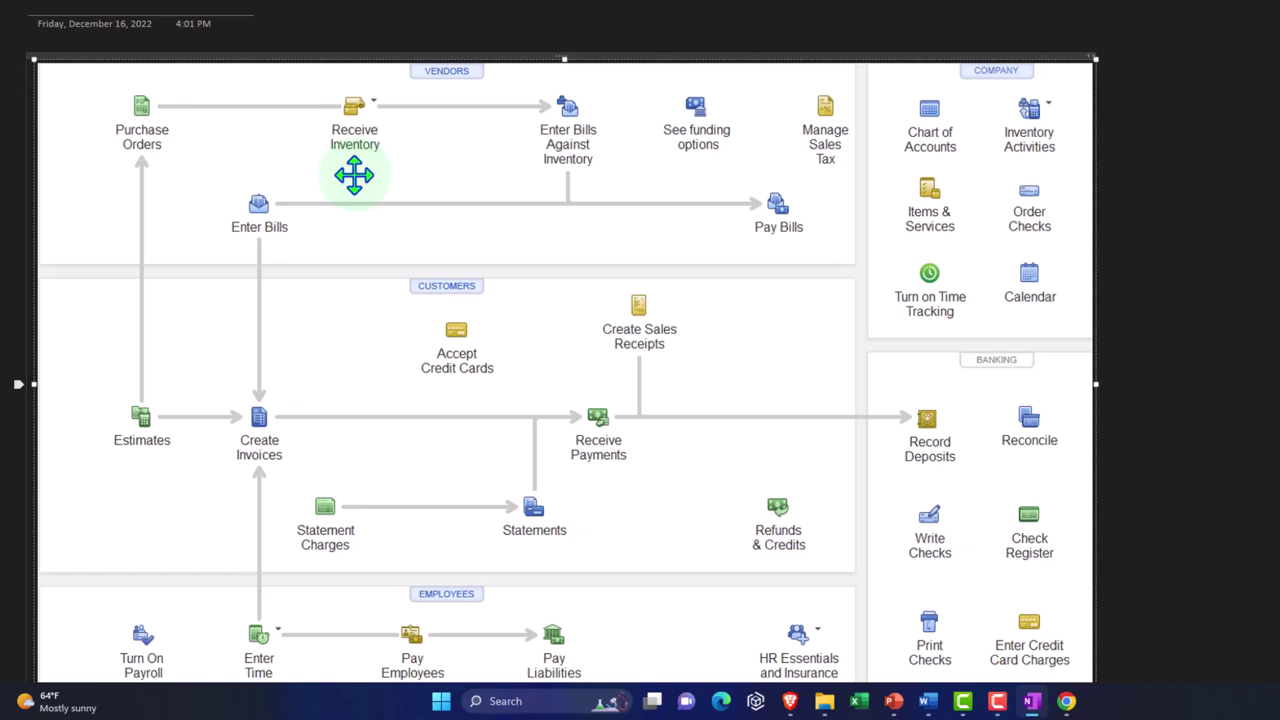
left_click(354, 175)
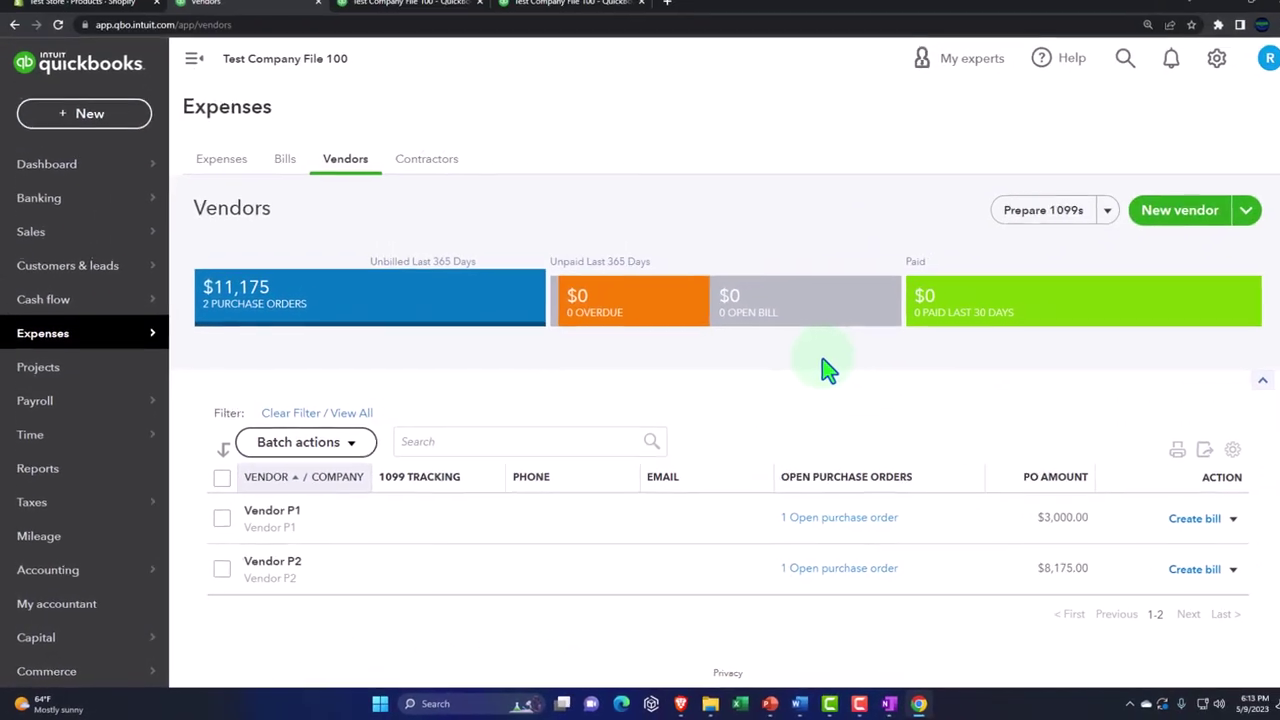
Create a bill for Vendor P1 from the Vendors list, with Purchase Order #1001 ($3,000.00) offered
left_click(796, 293)
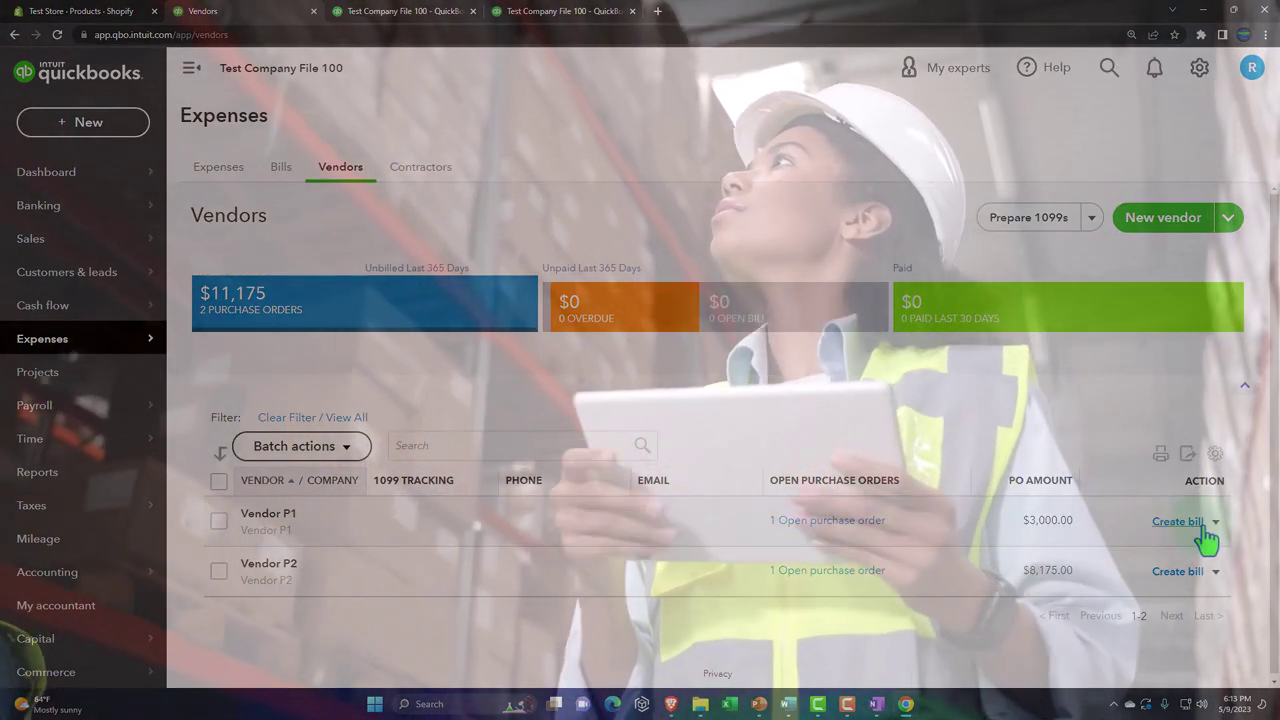
left_click(1195, 524)
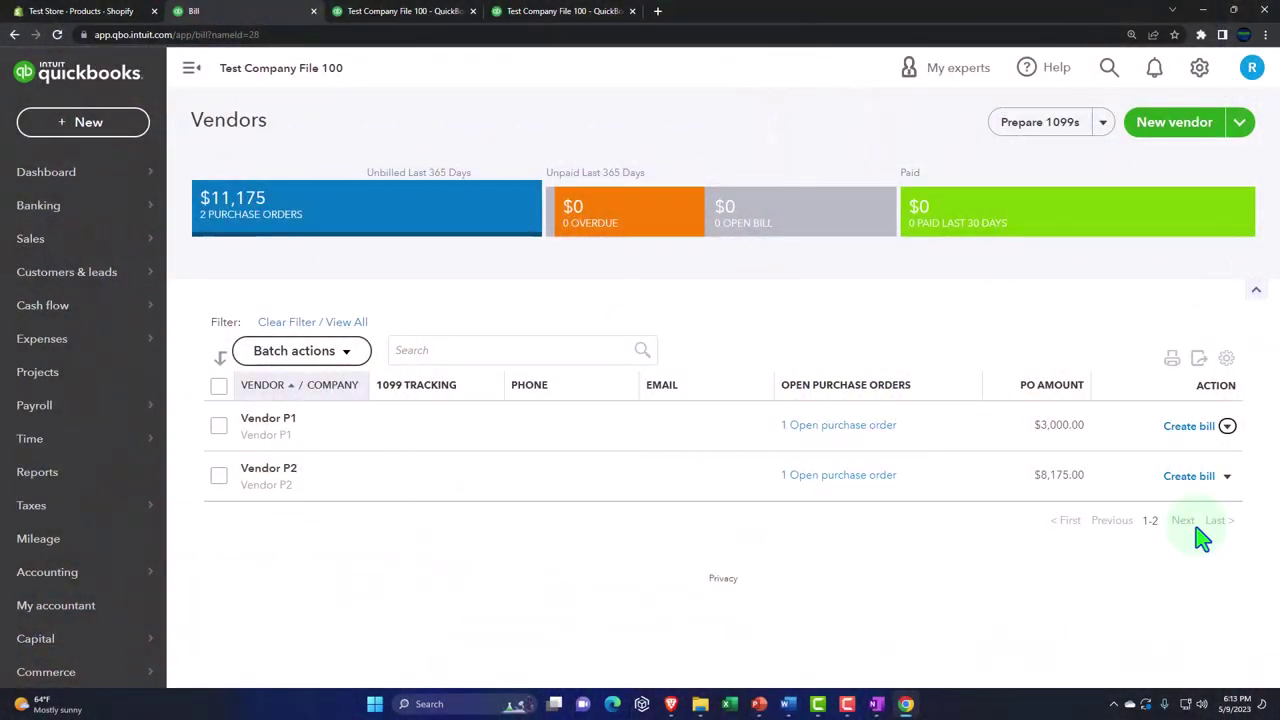
left_click(1192, 427)
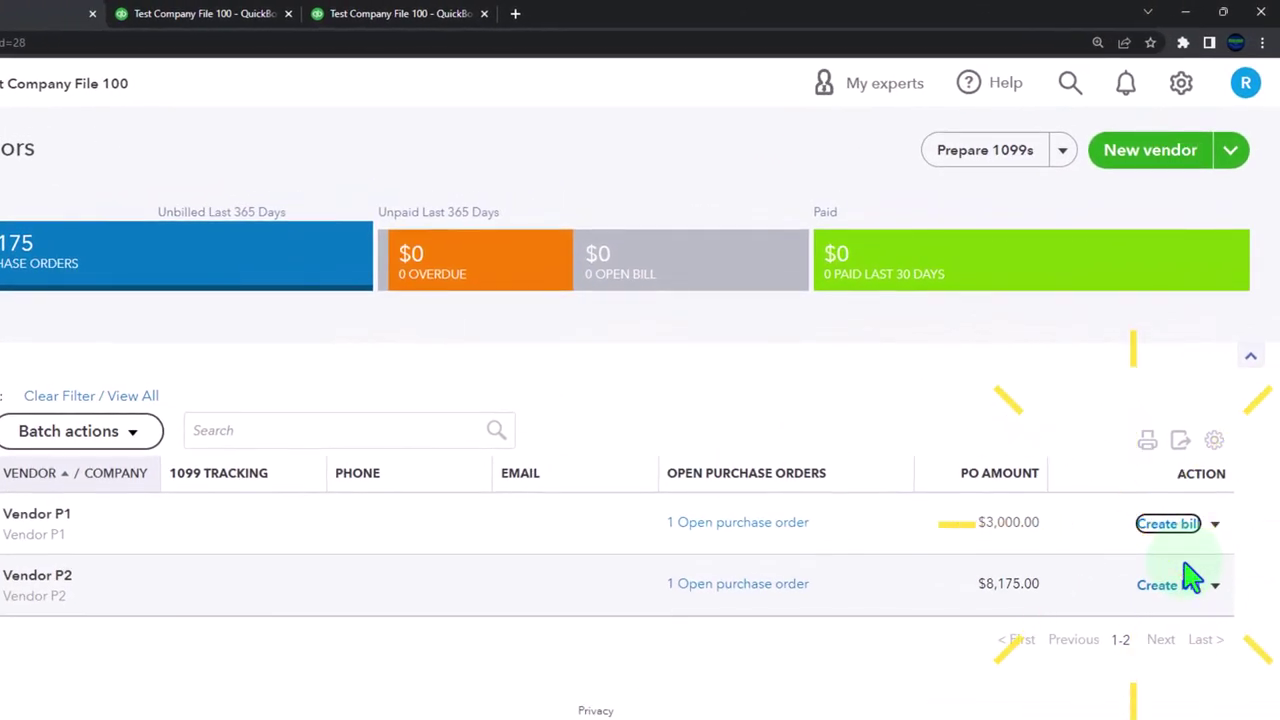
scroll(1220, 578, "up", 1)
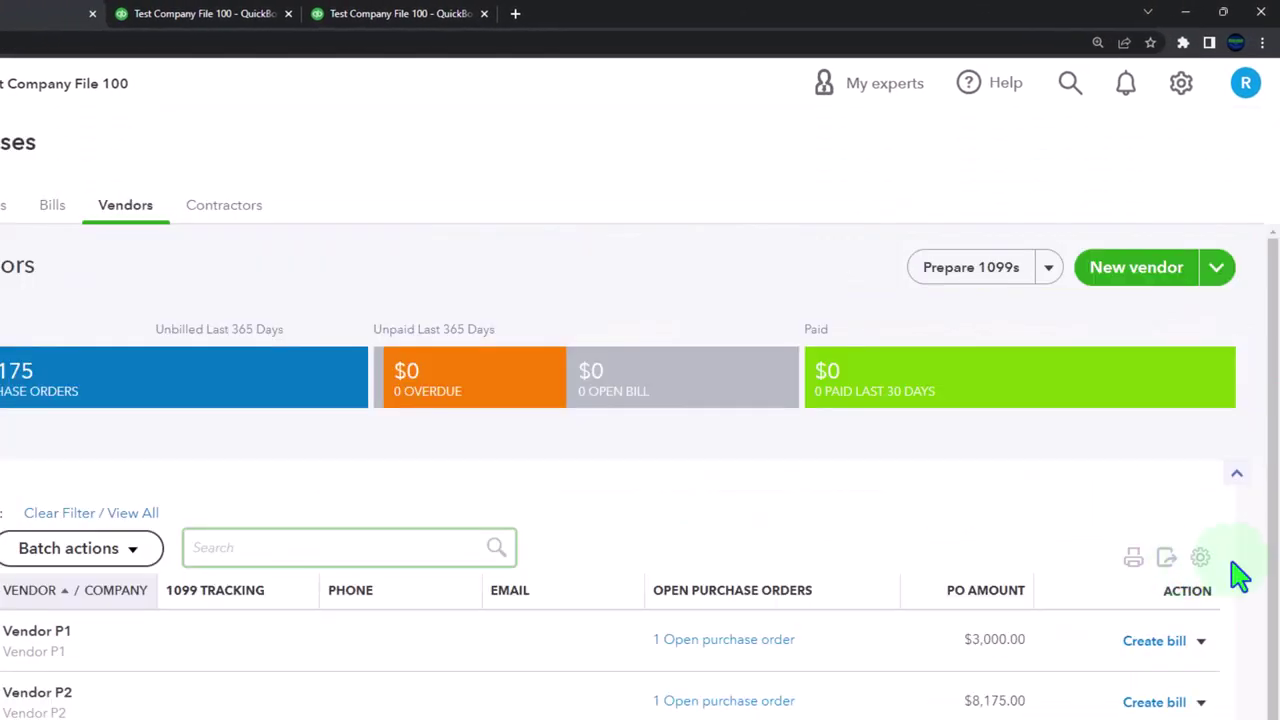
scroll(1183, 663, "down", 1)
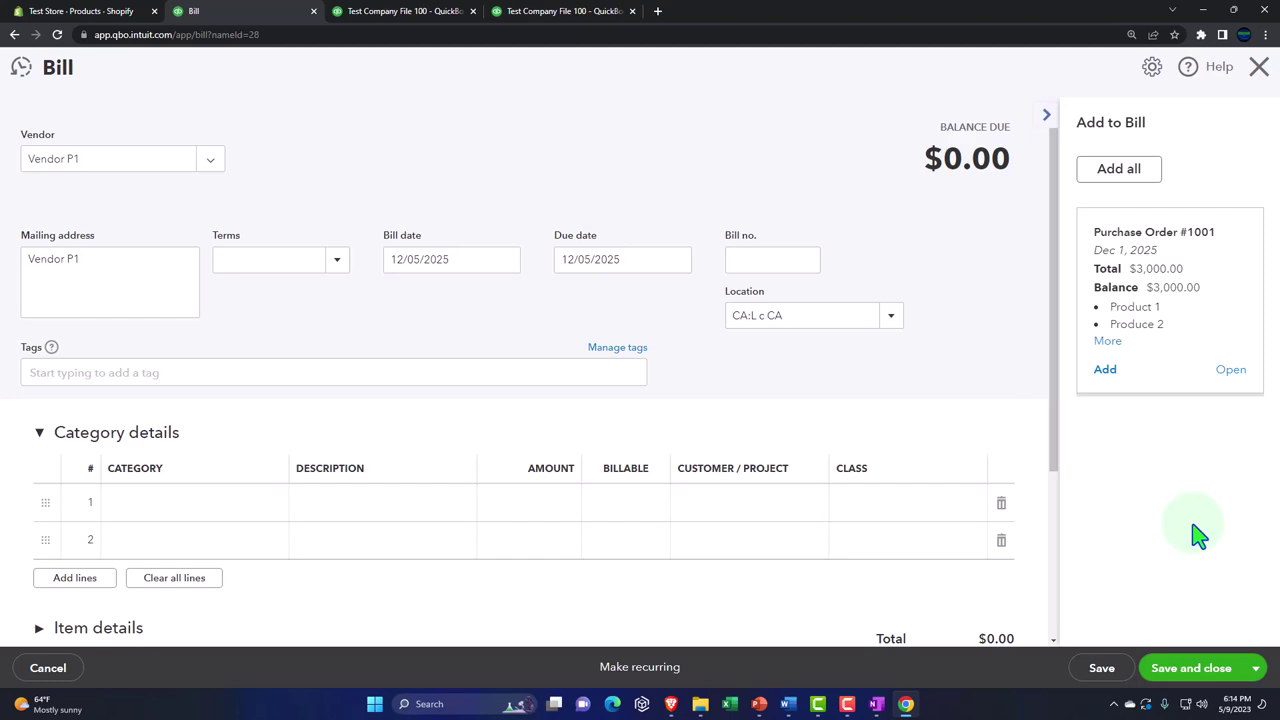
Link purchase order 1001's lines into Vendor P1's bill
left_click(1155, 337)
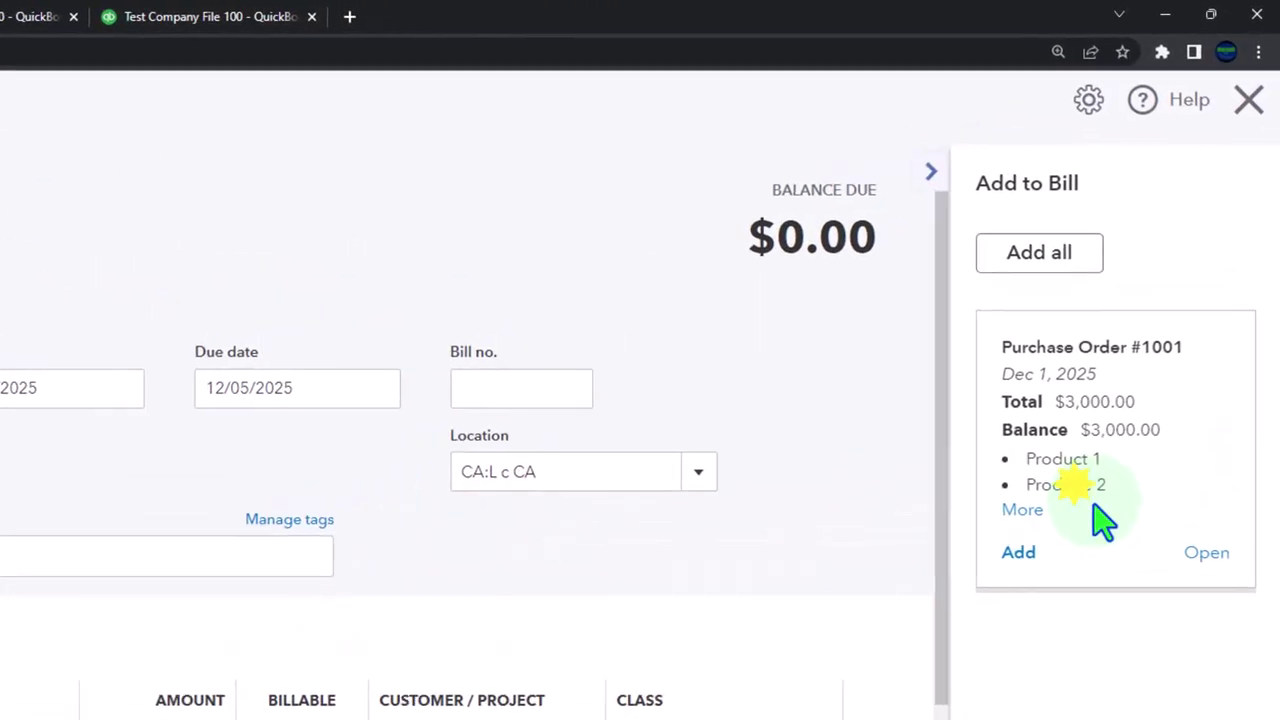
left_click(1020, 558)
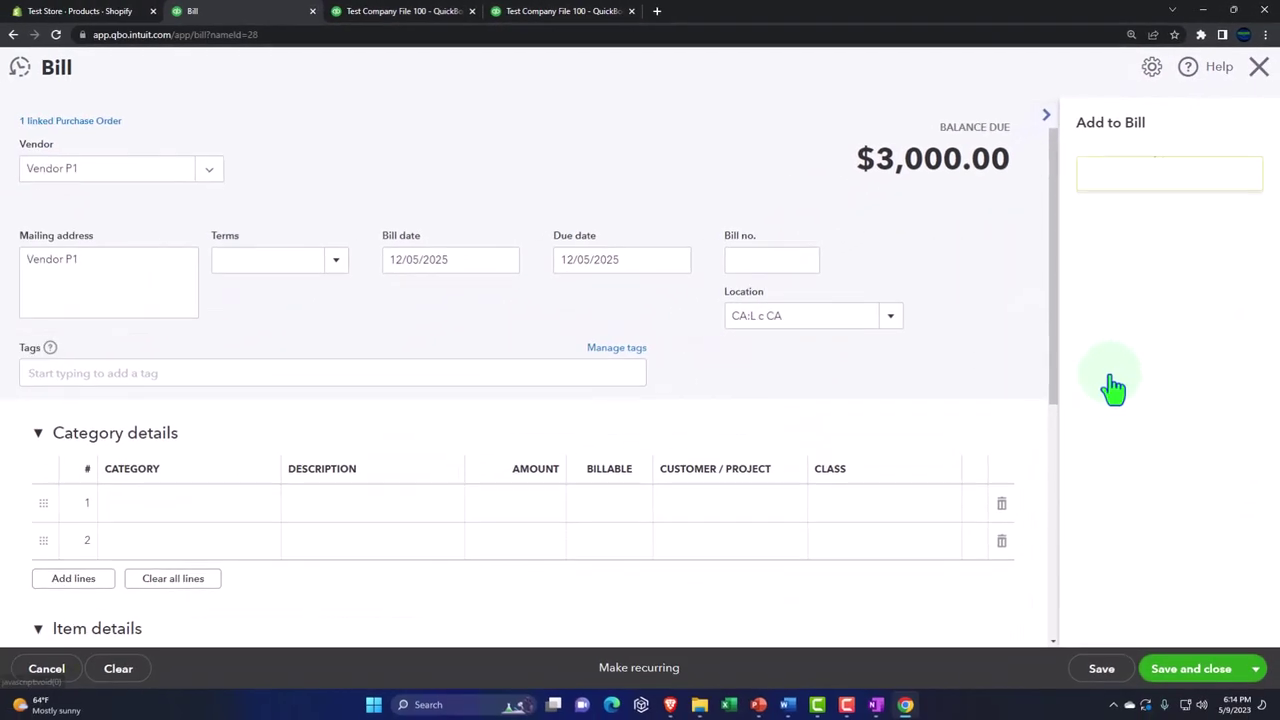
left_click(1045, 120)
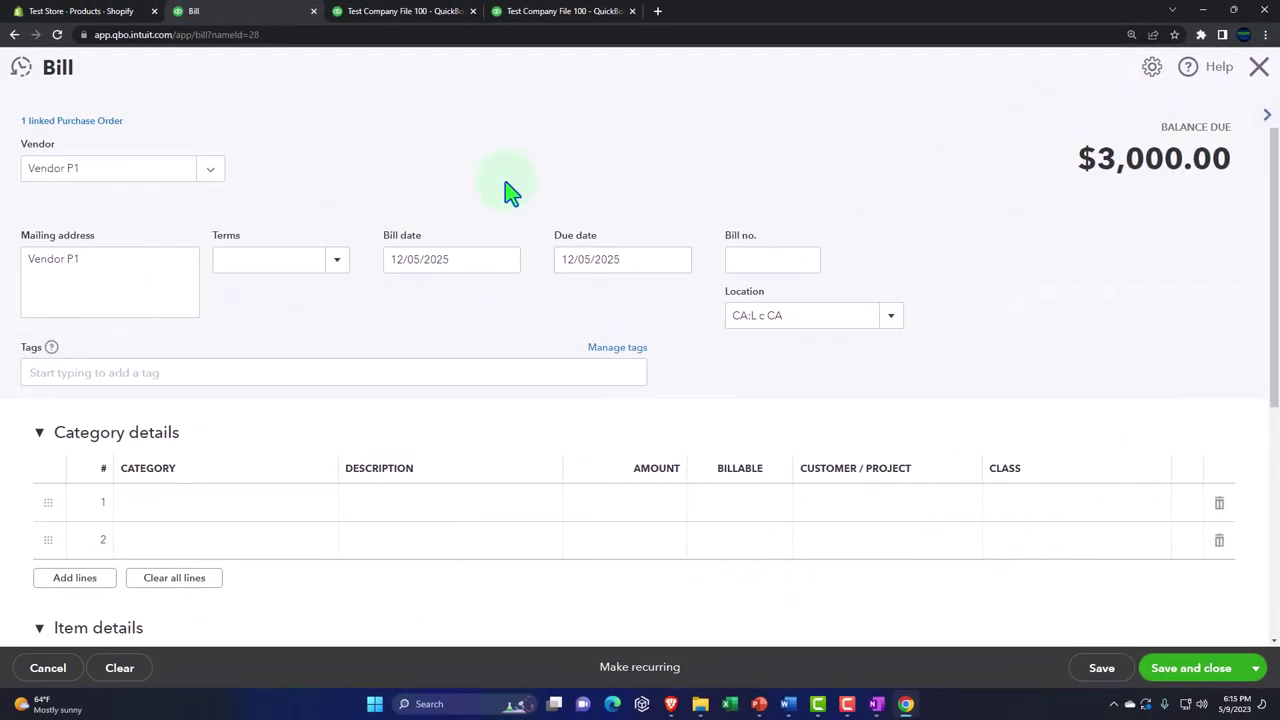
scroll(507, 190, "down", 1)
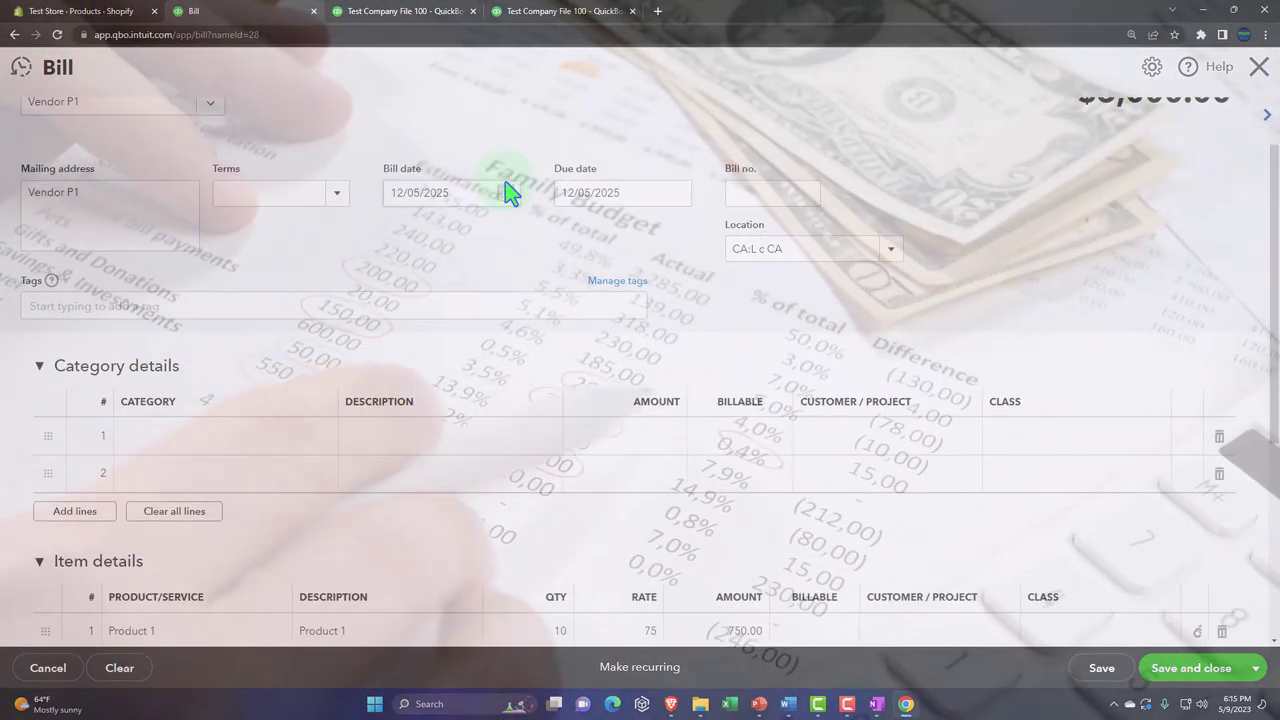
scroll(368, 192, "up", 1)
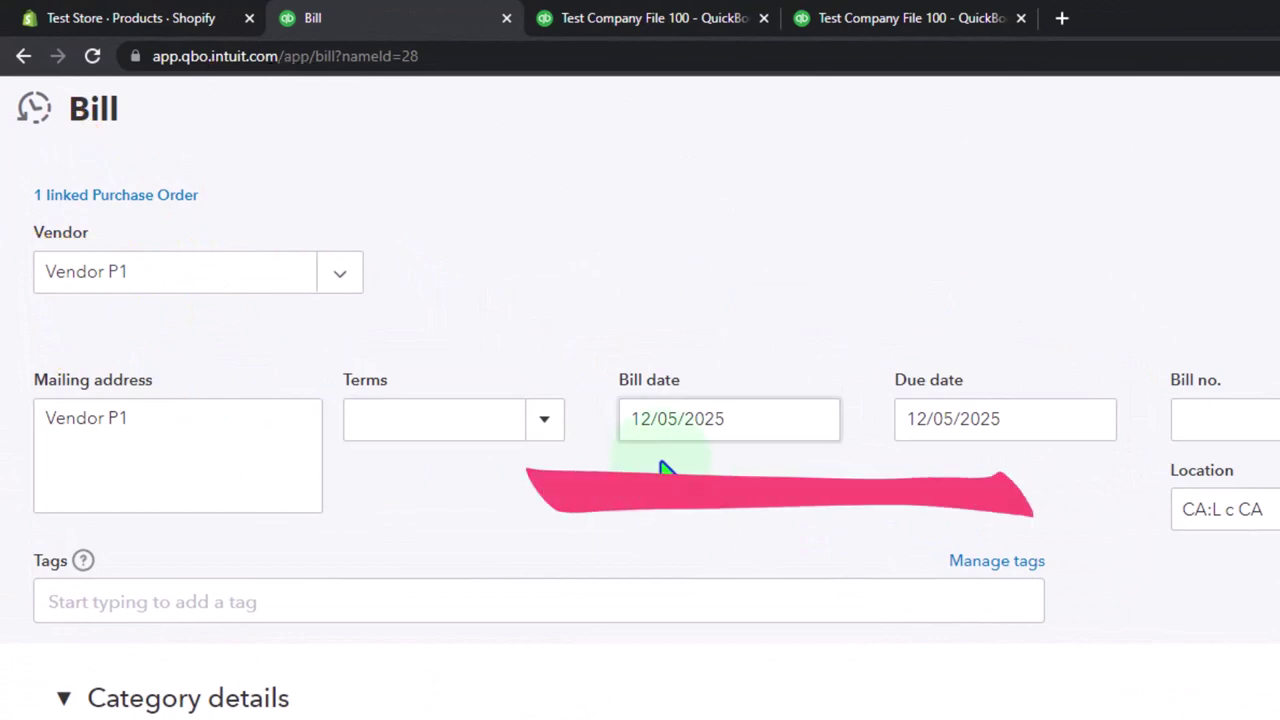
scroll(667, 469, "down", 1)
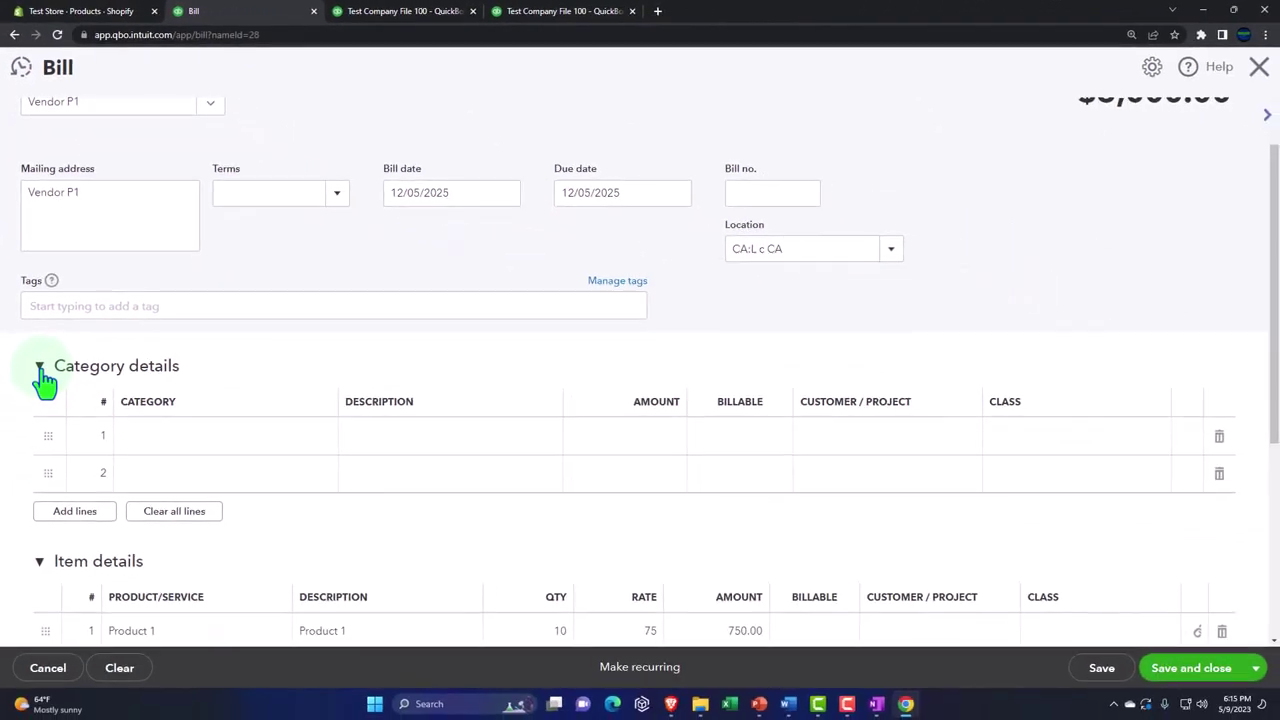
Check the bill's item quantities, save the $3,000.00 bill, and switch to the Balance Sheet
left_click(40, 368)
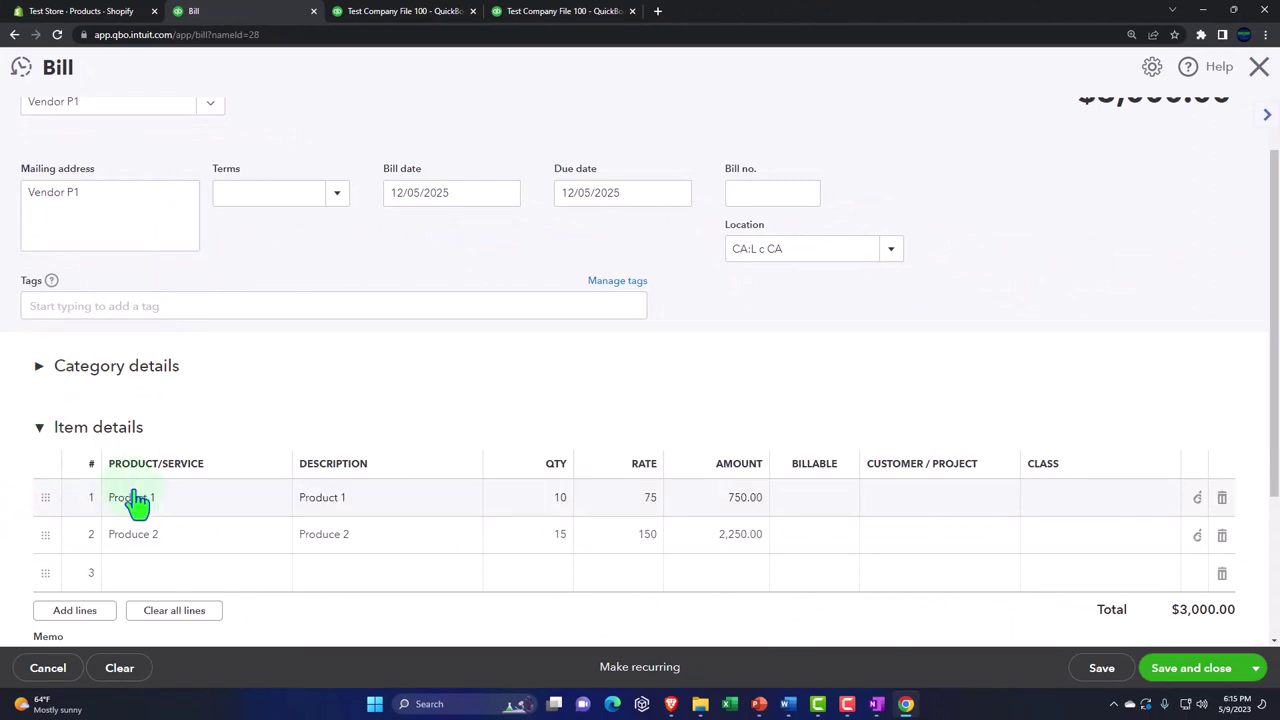
left_click(569, 571)
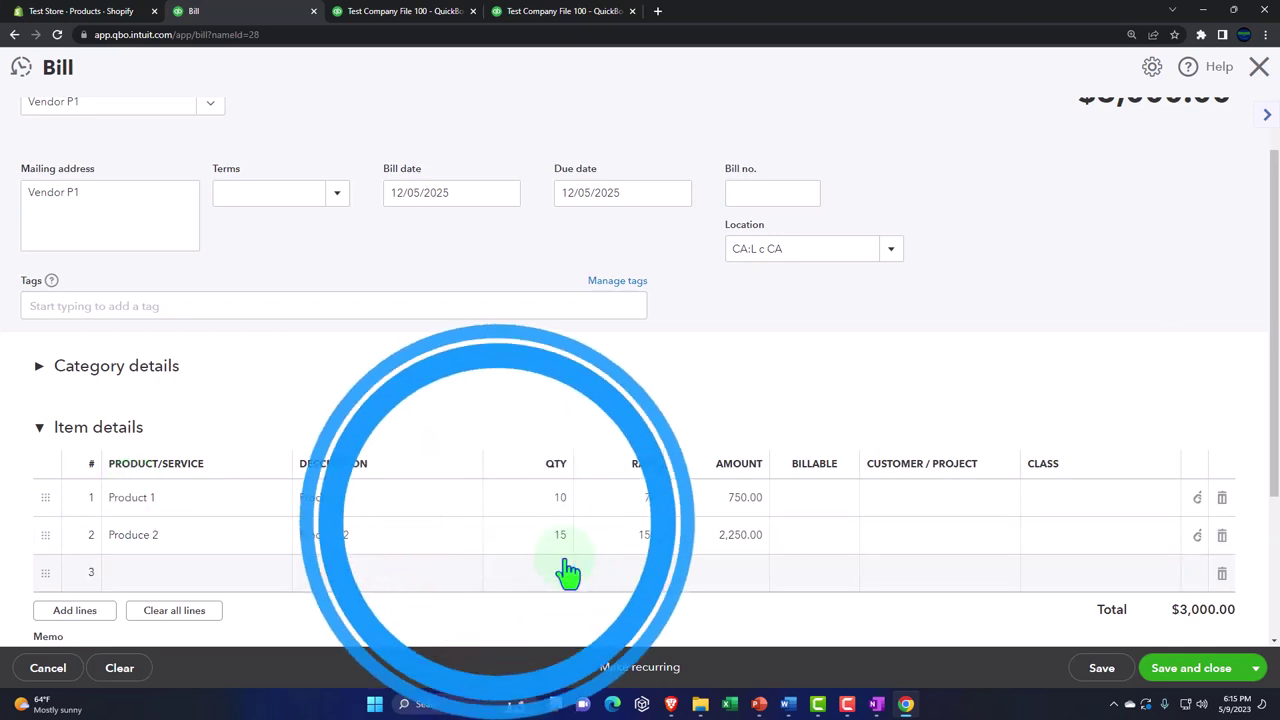
scroll(568, 570, "down", 1)
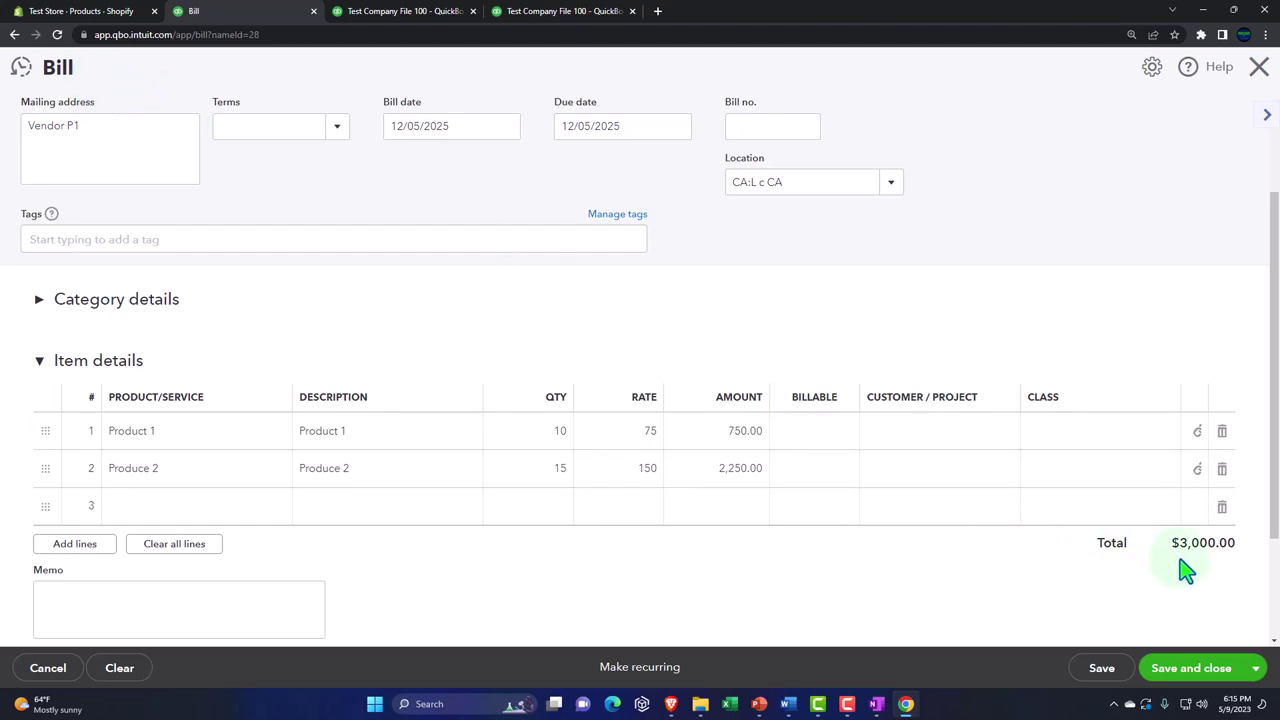
left_click(521, 473)
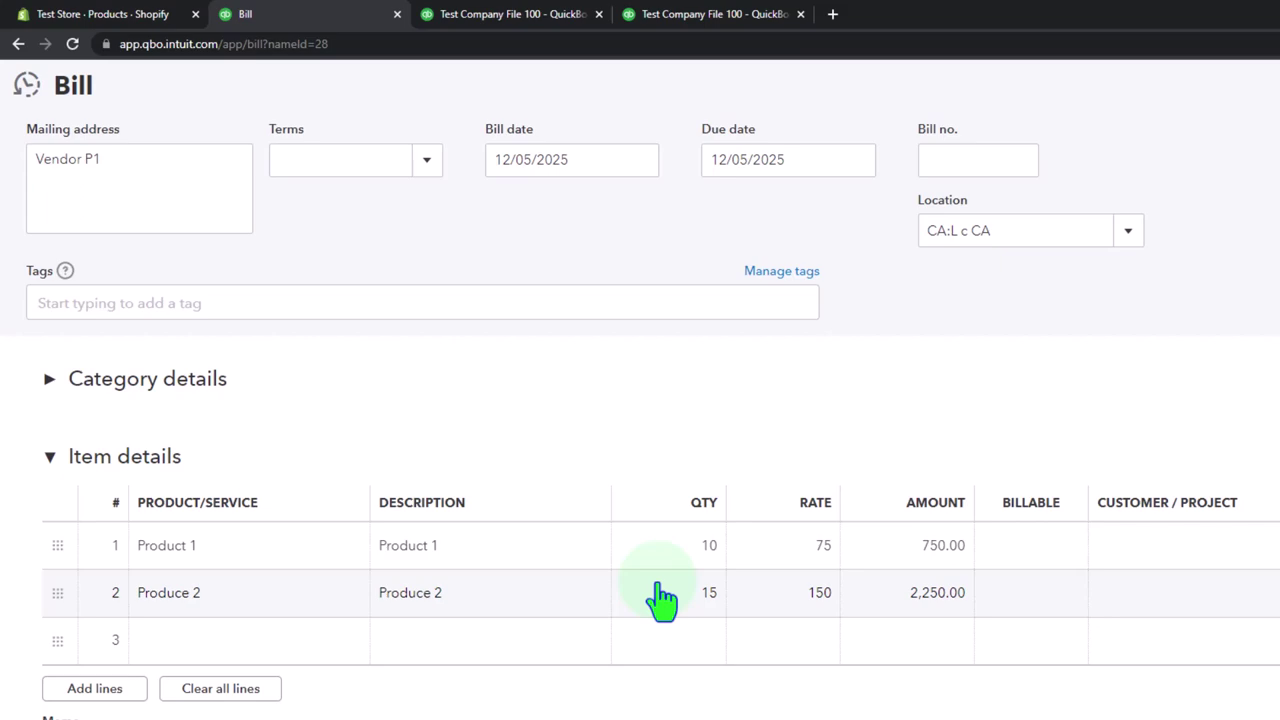
left_click(653, 557)
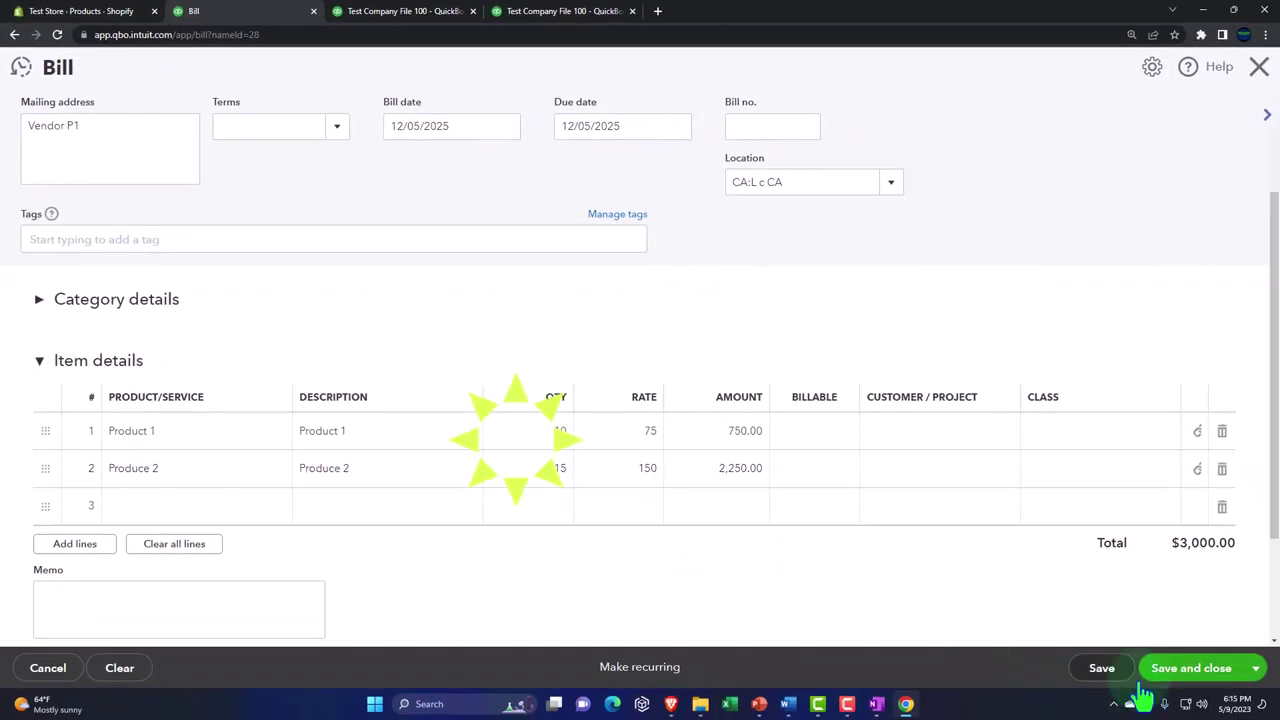
left_click(1222, 672)
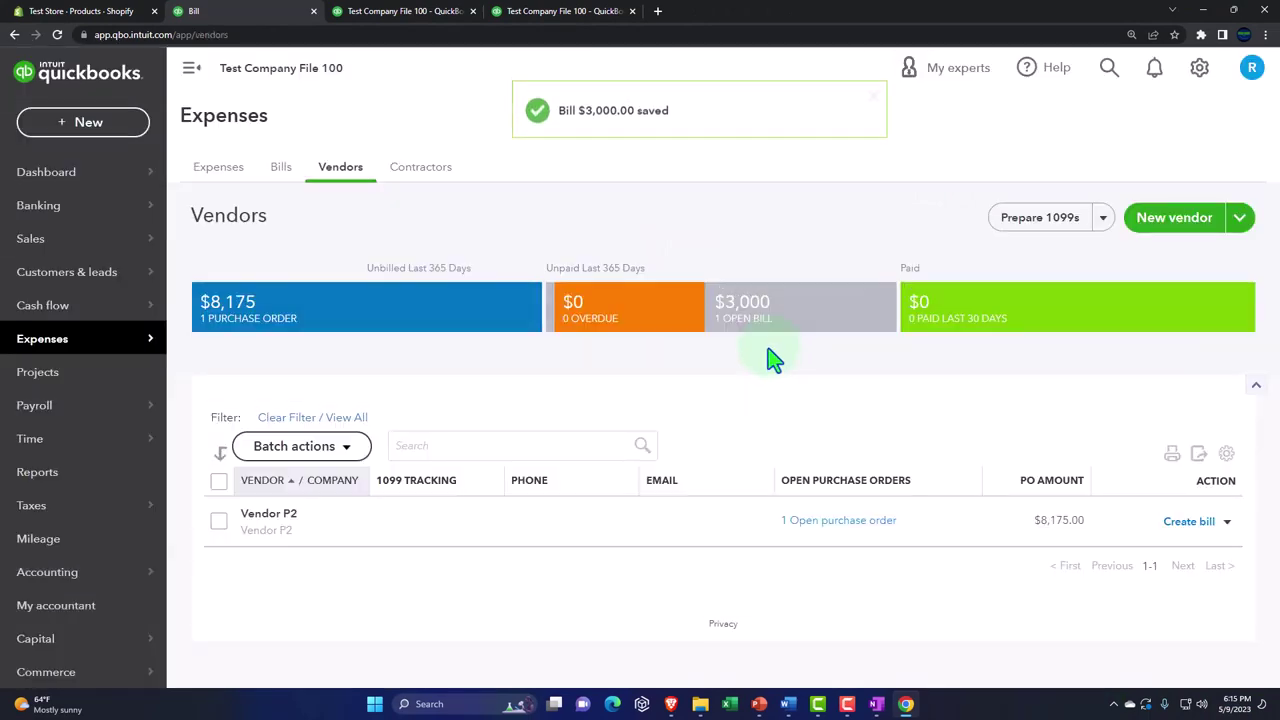
left_click(410, 12)
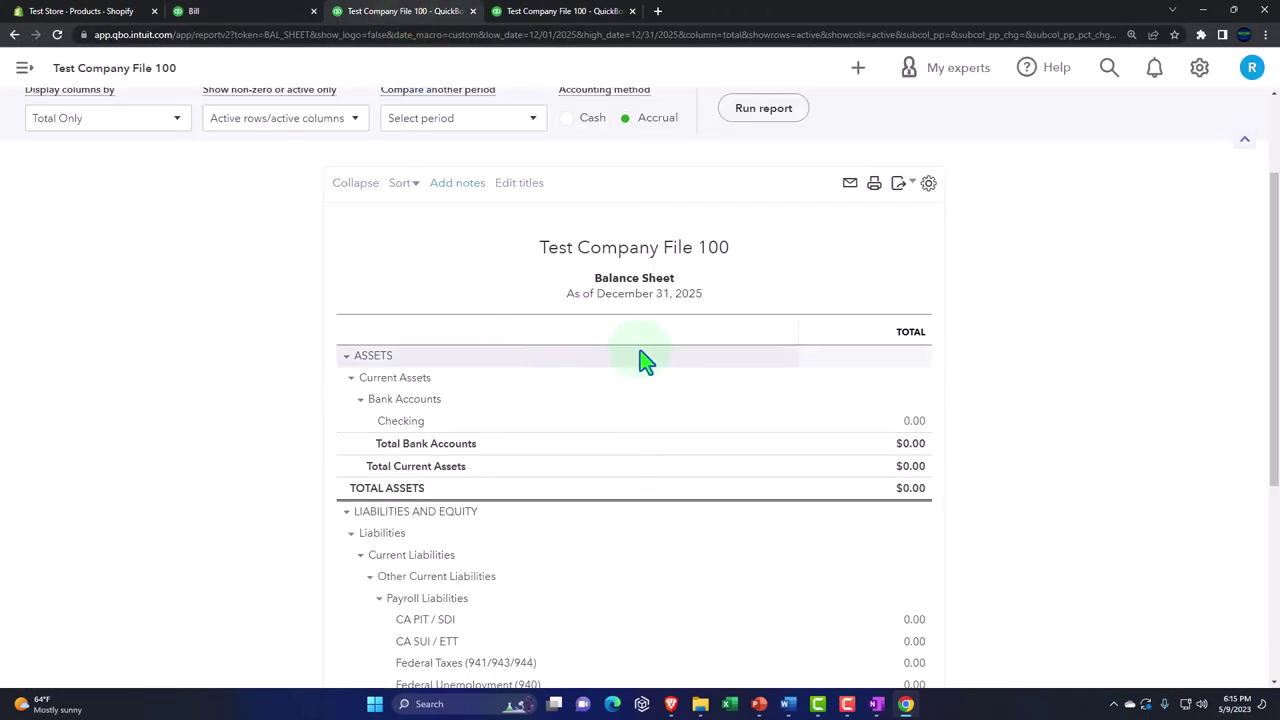
scroll(736, 237, "up", 1)
Rerun the Balance Sheet so it includes the new $3,000 bill
left_click(752, 180)
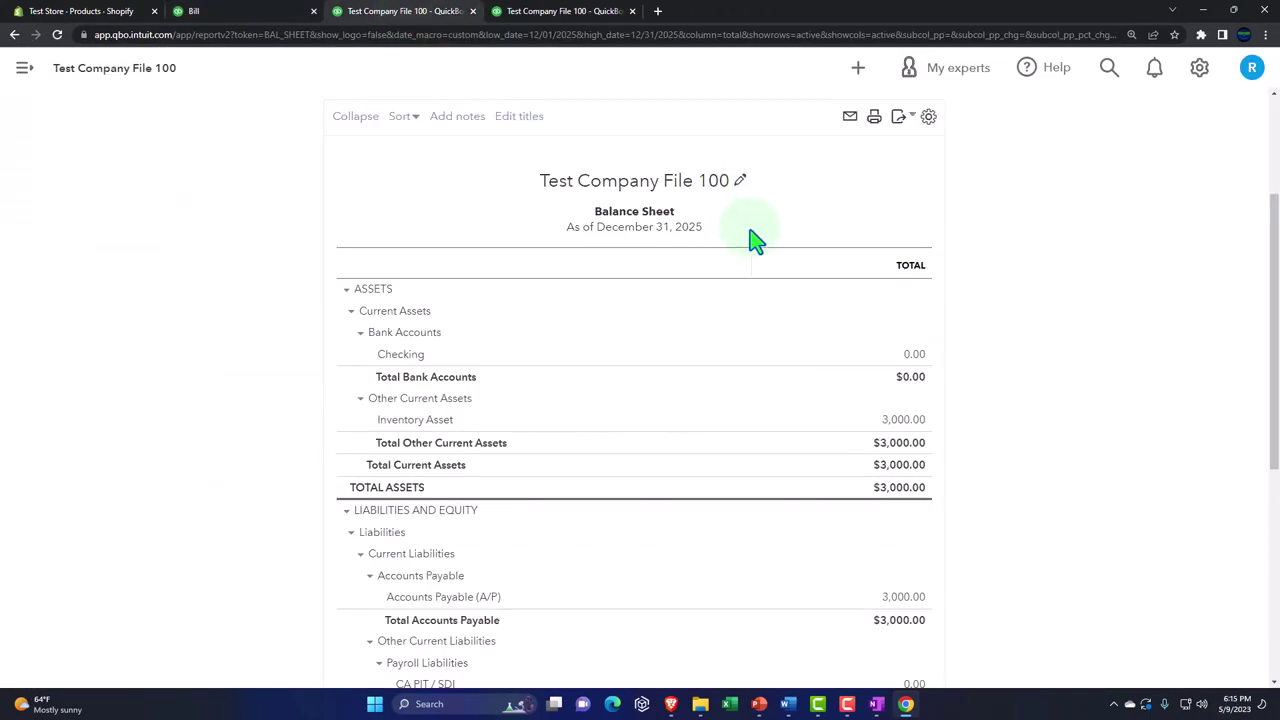
key("ctrl+plus")
key("ctrl+plus")
key("ctrl+plus")
key("ctrl+plus")
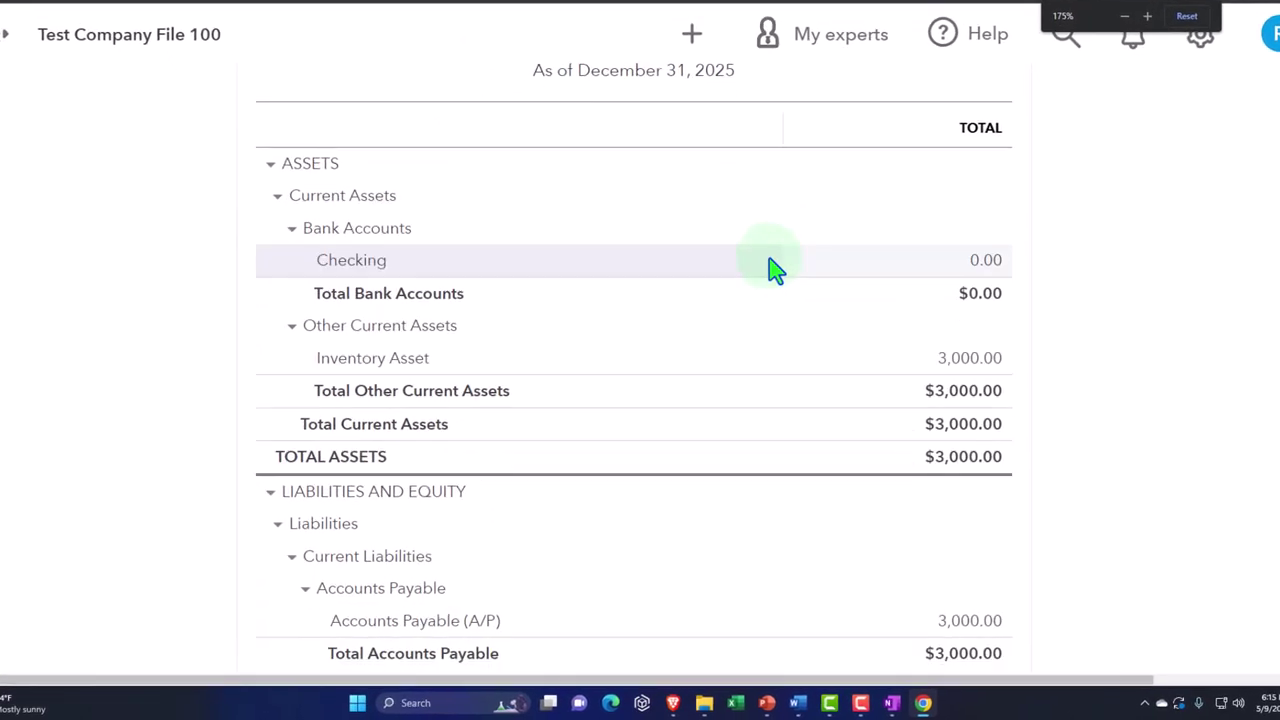
scroll(776, 268, "down", 3)
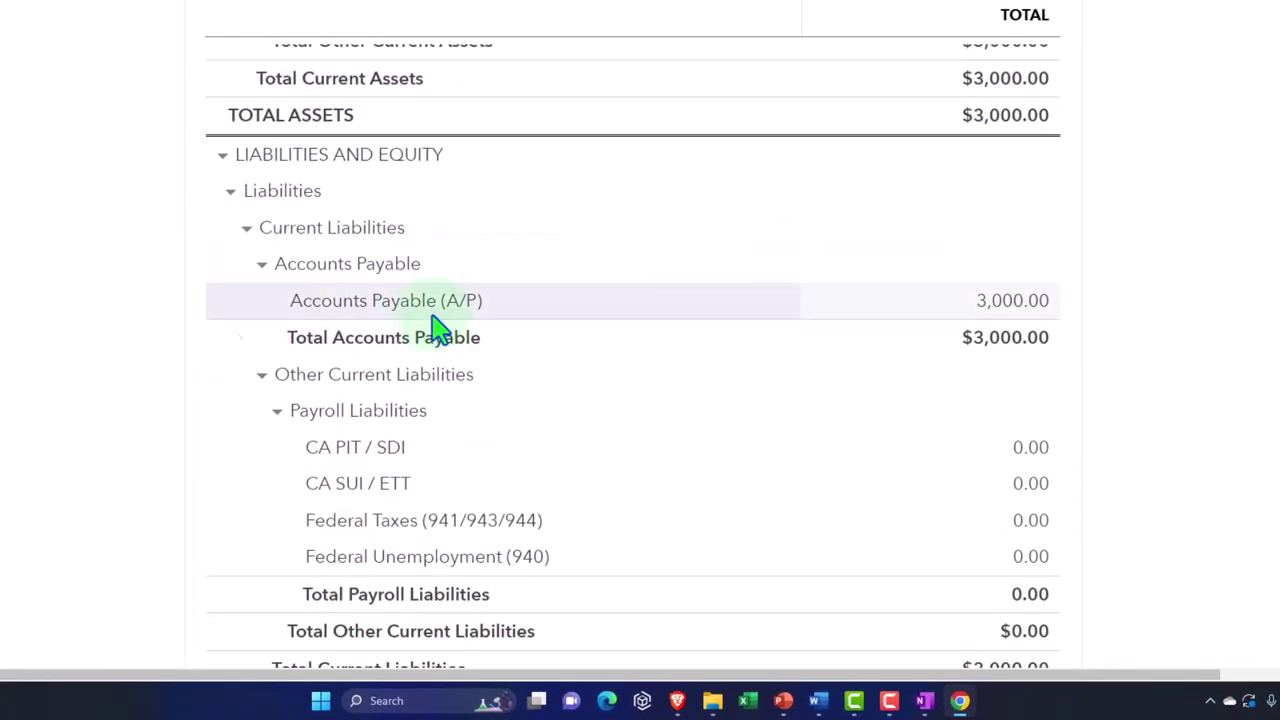
left_click_drag(236, 337, 566, 341)
Trace the $3,000.00 Accounts Payable balance to Vendor P1's bill, then exit without saving
left_click(1013, 304)
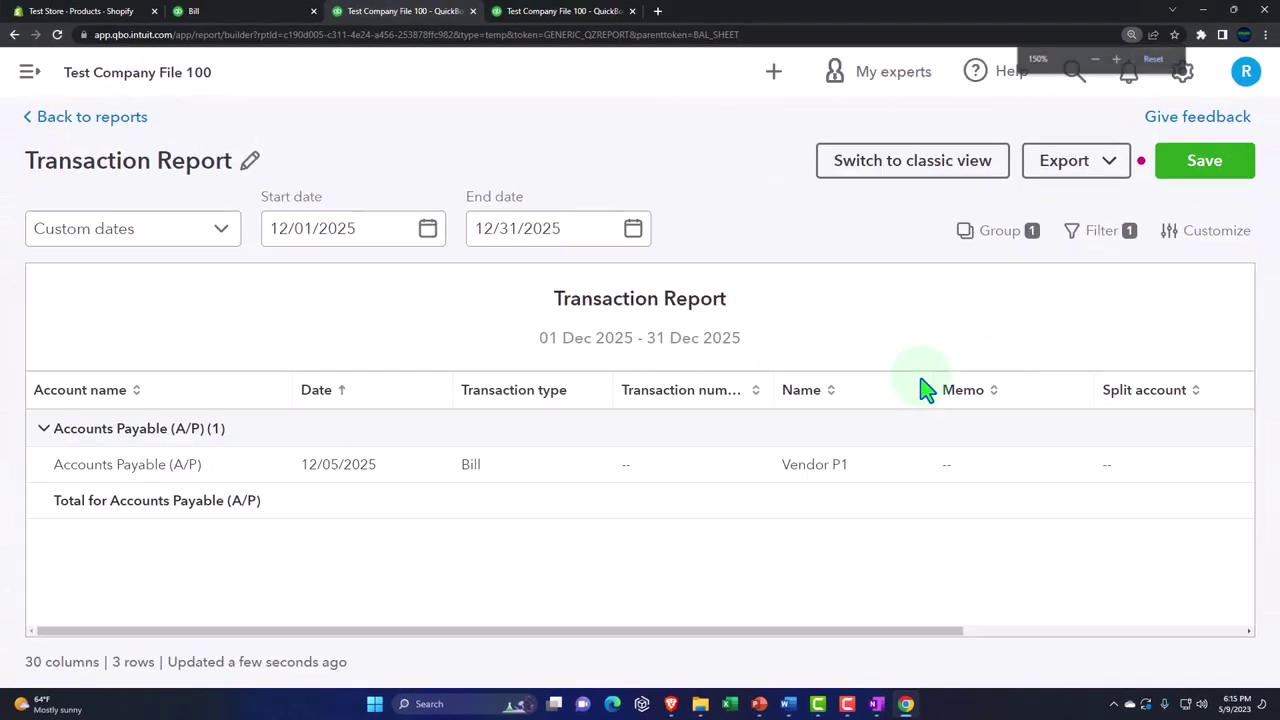
key("ctrl+minus")
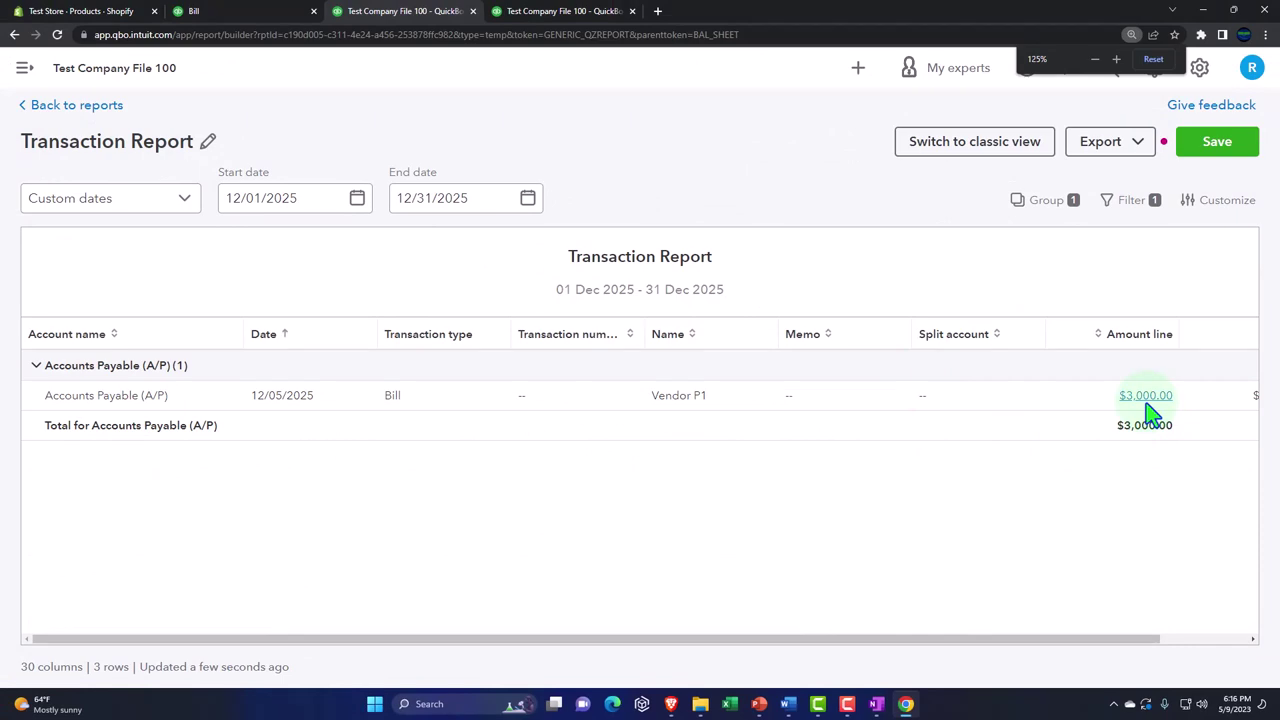
left_click(1146, 402)
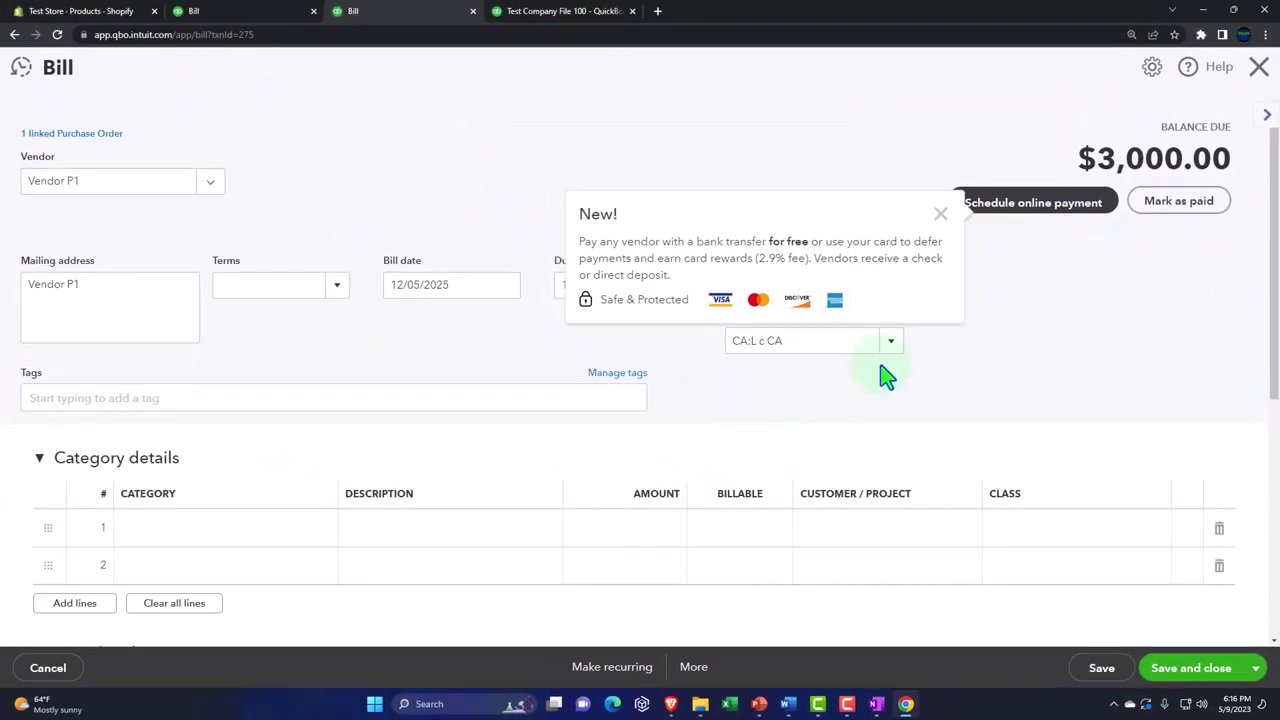
left_click(940, 215)
scroll(955, 450, "down", 2)
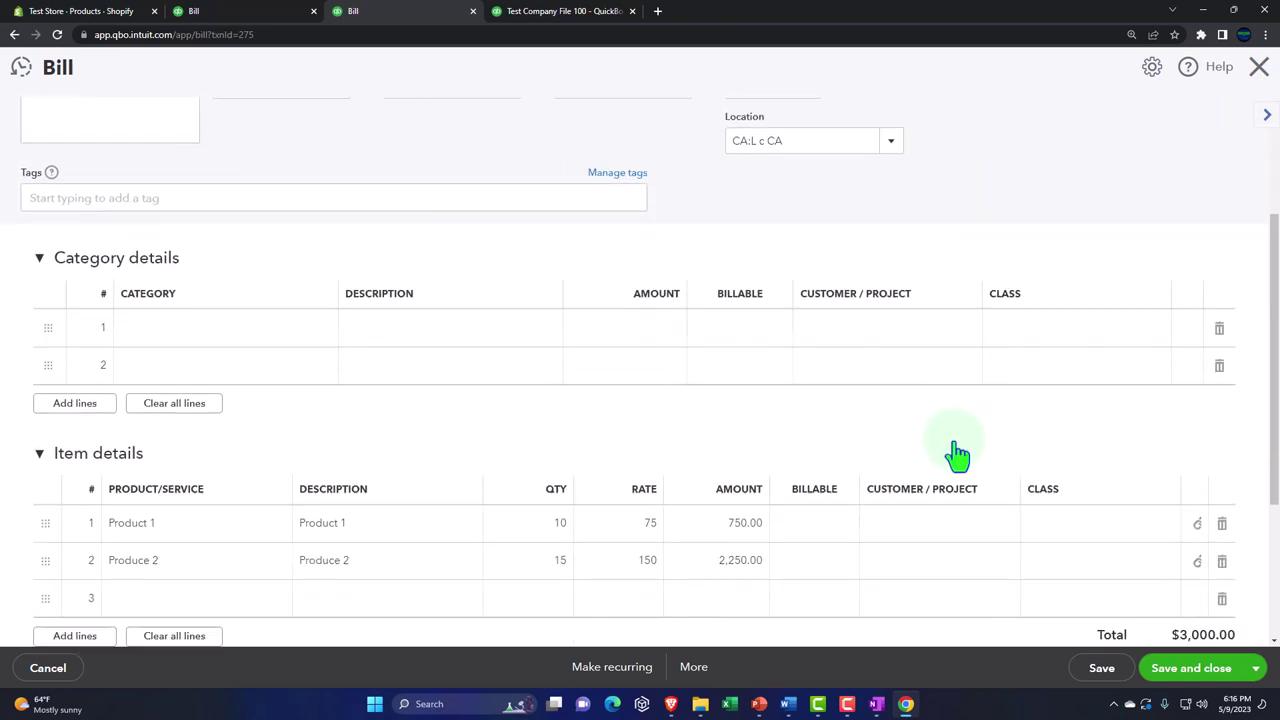
scroll(957, 453, "down", 1)
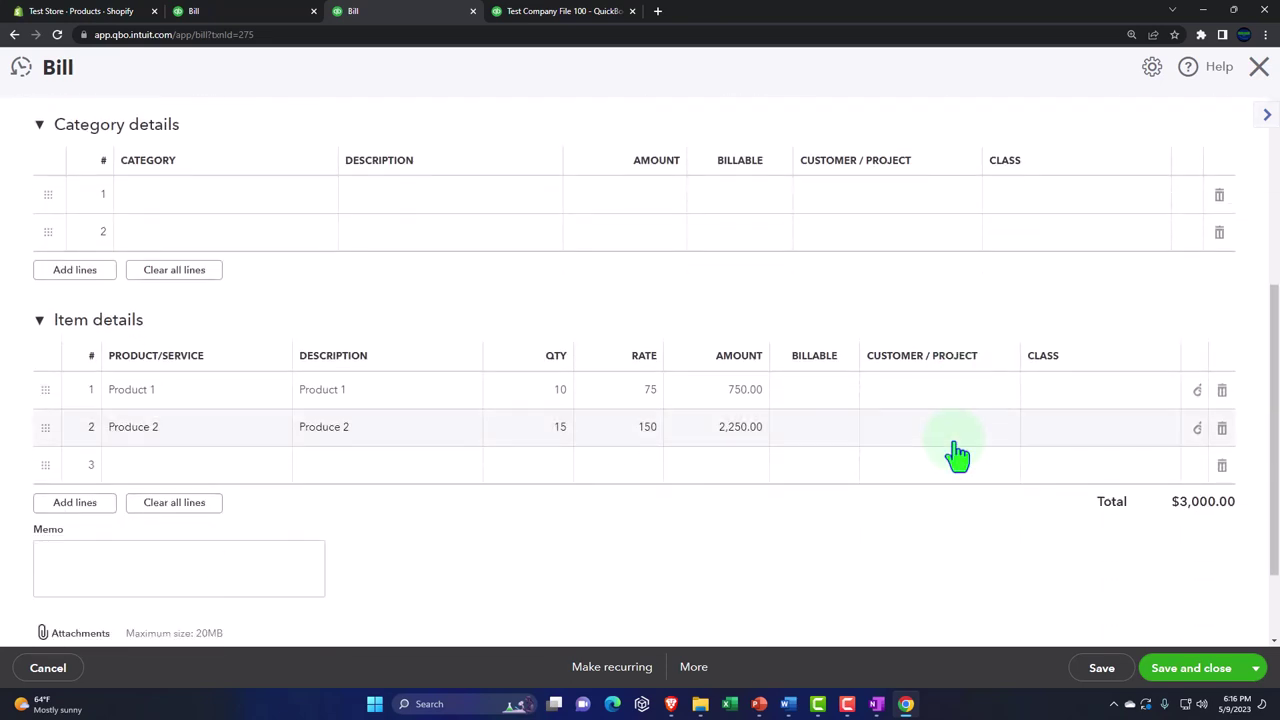
scroll(957, 455, "up", 3)
left_click(1258, 70)
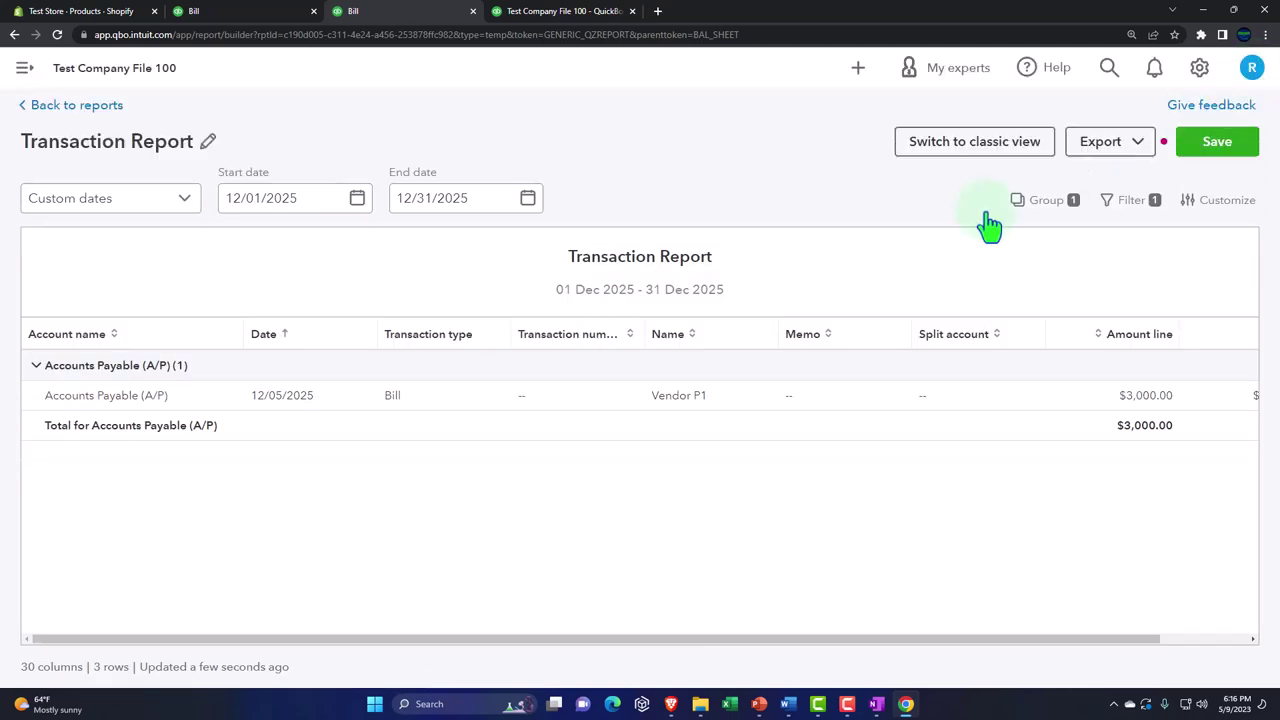
left_click(79, 117)
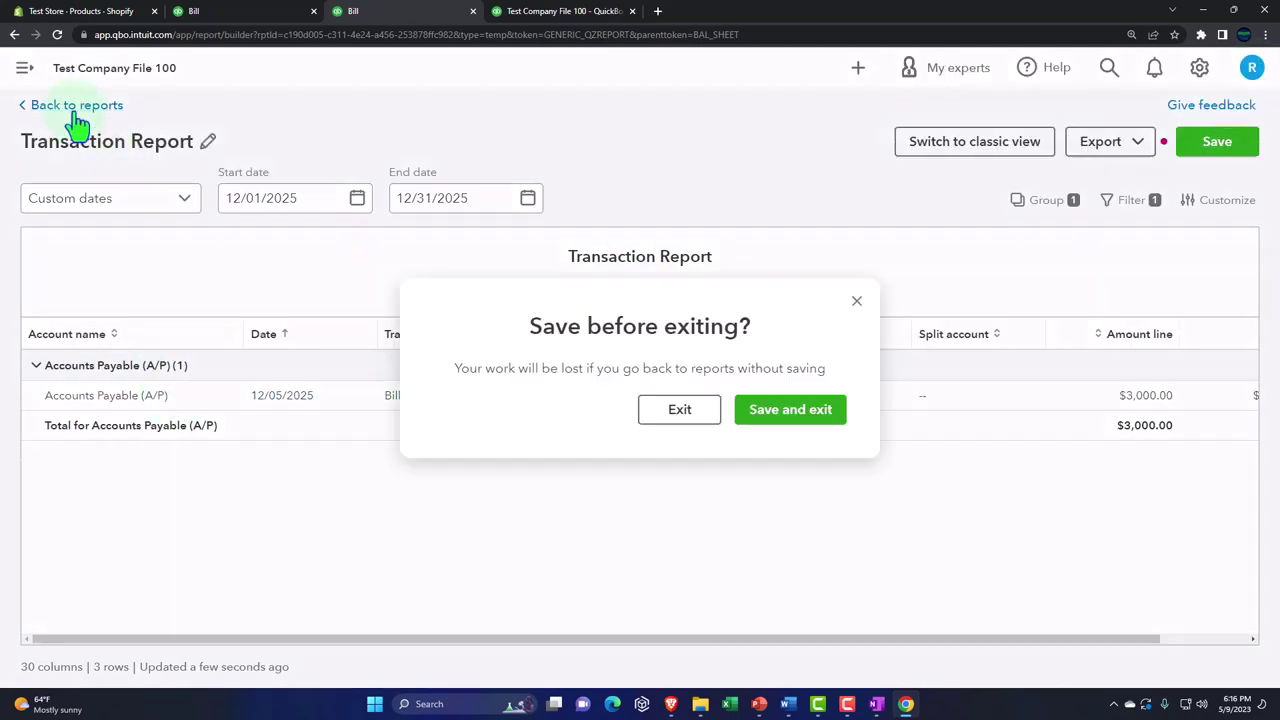
left_click(656, 418)
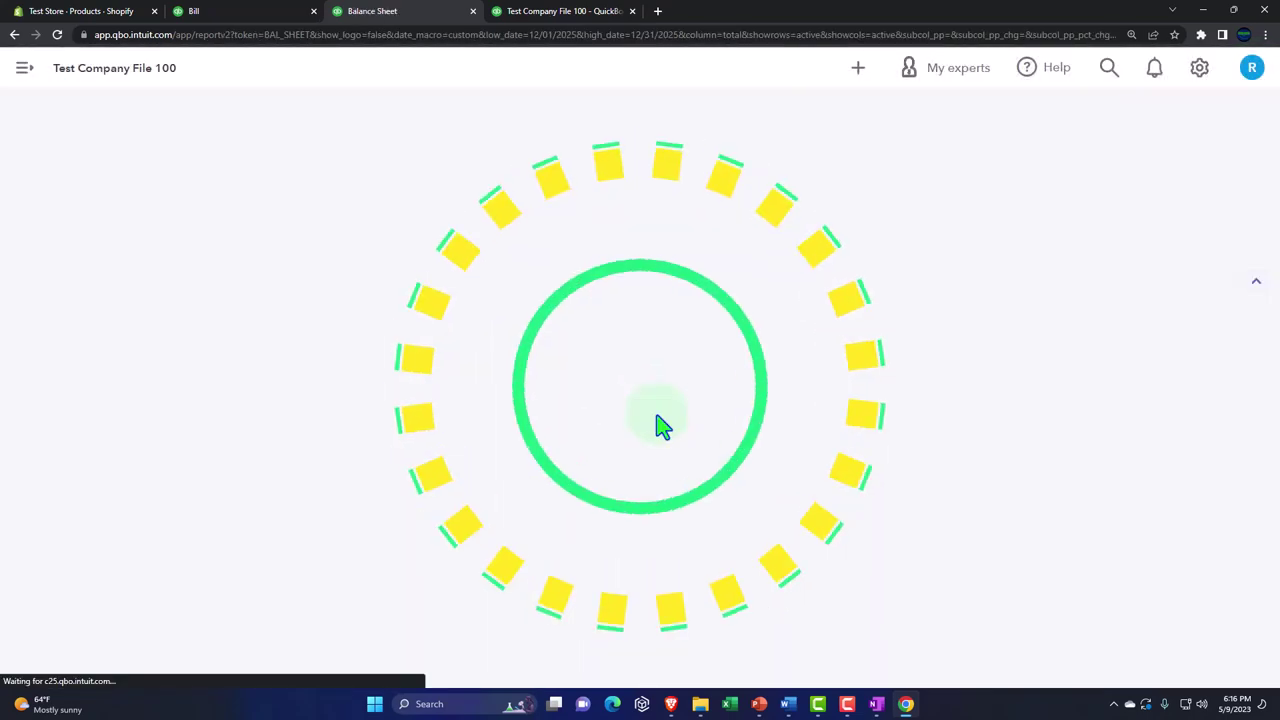
Trace the Inventory Asset balance to the same bill's entries, including its 2,250.00 line
scroll(625, 545, "up", 3)
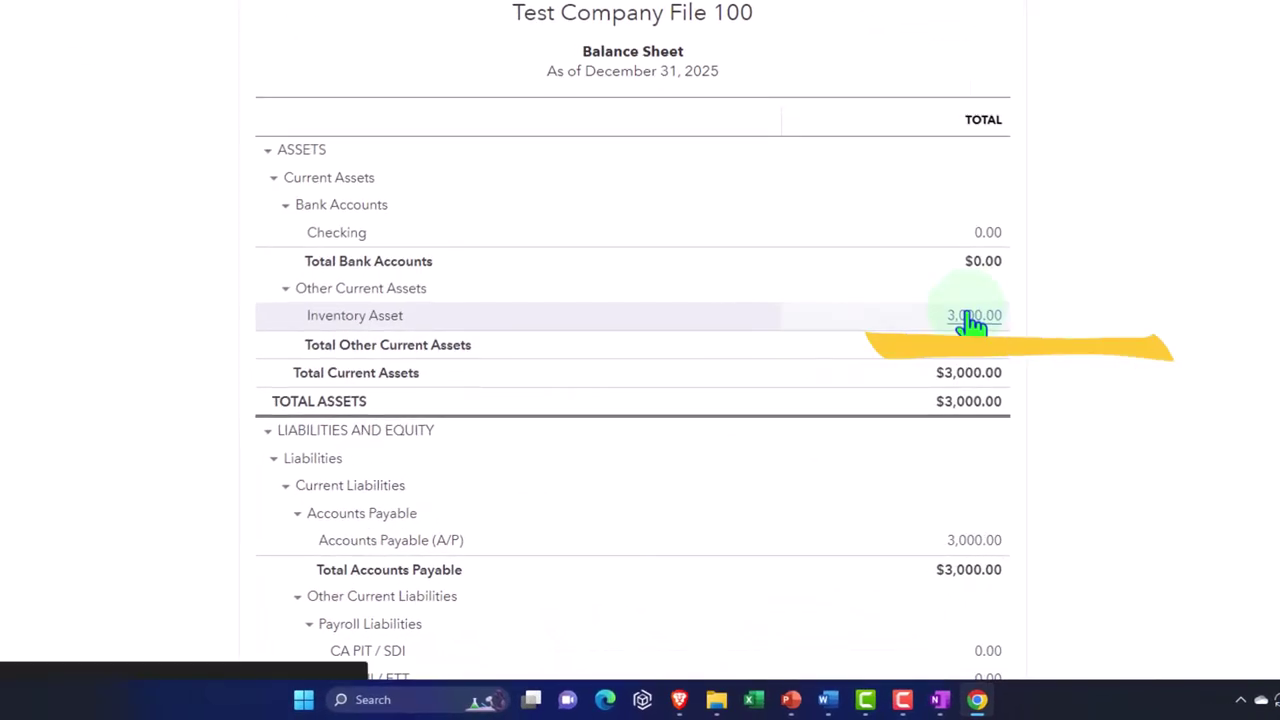
left_click(970, 317)
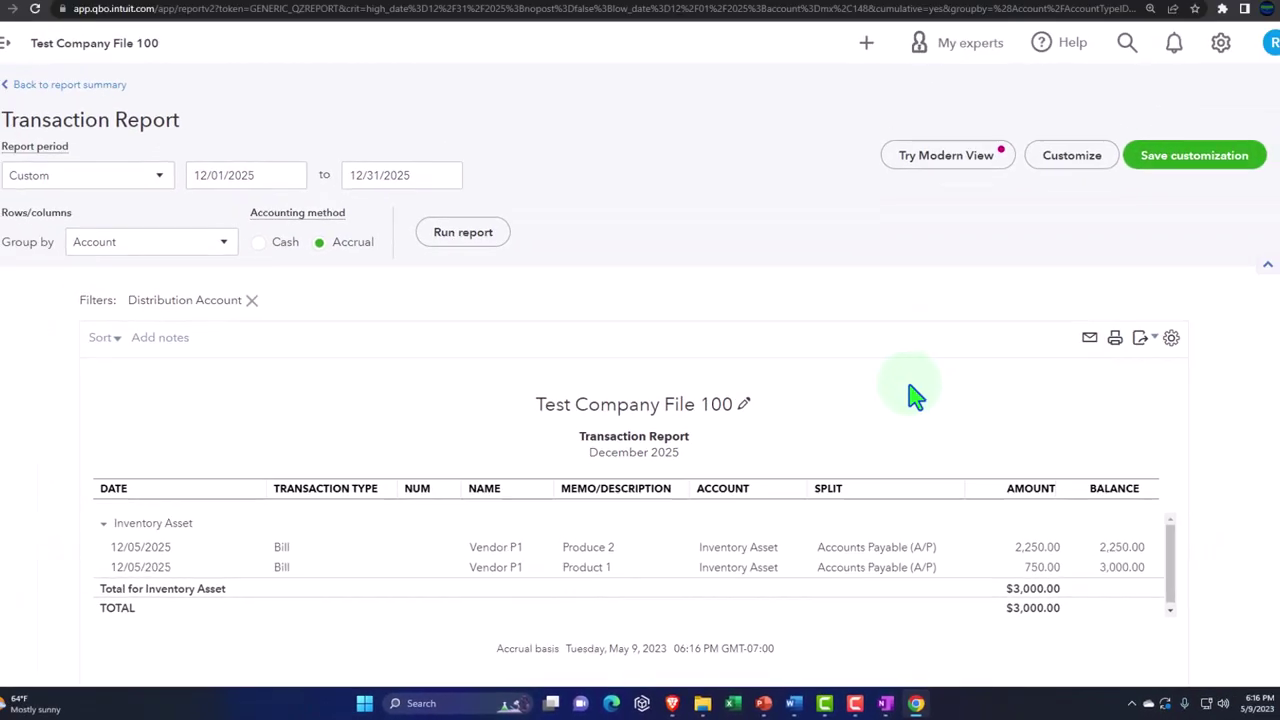
scroll(969, 334, "down", 2)
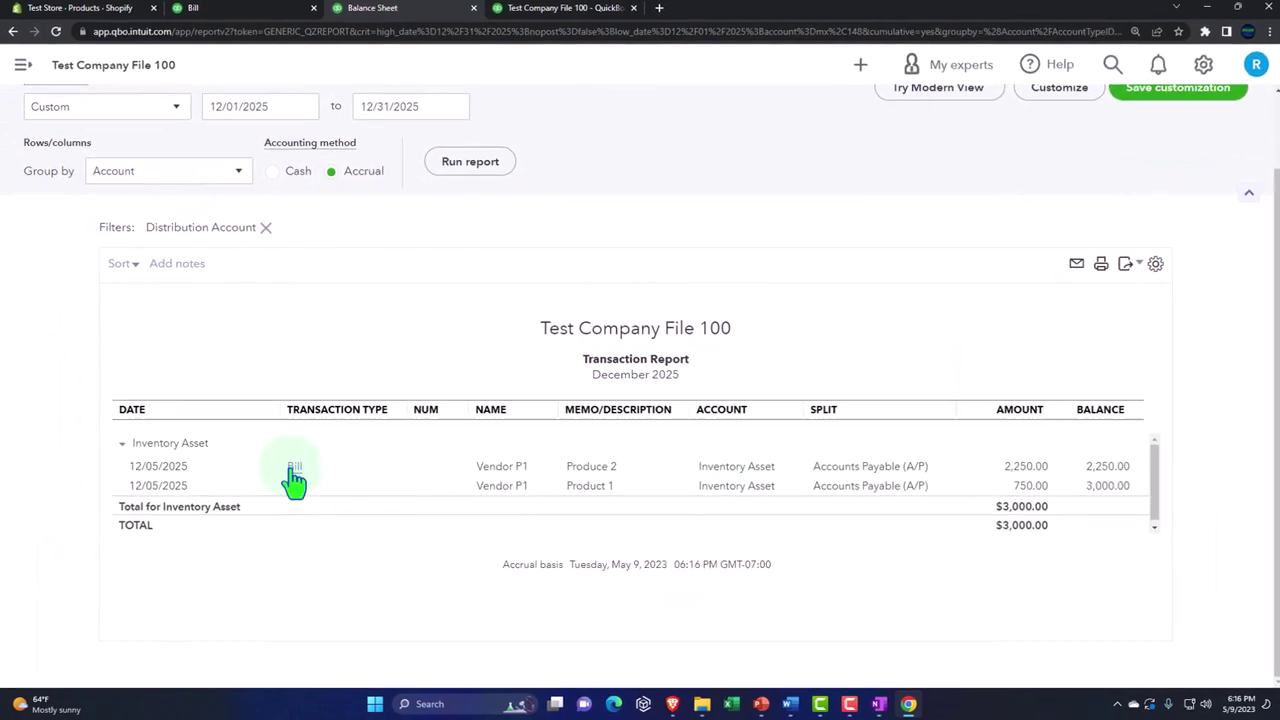
left_click(295, 477)
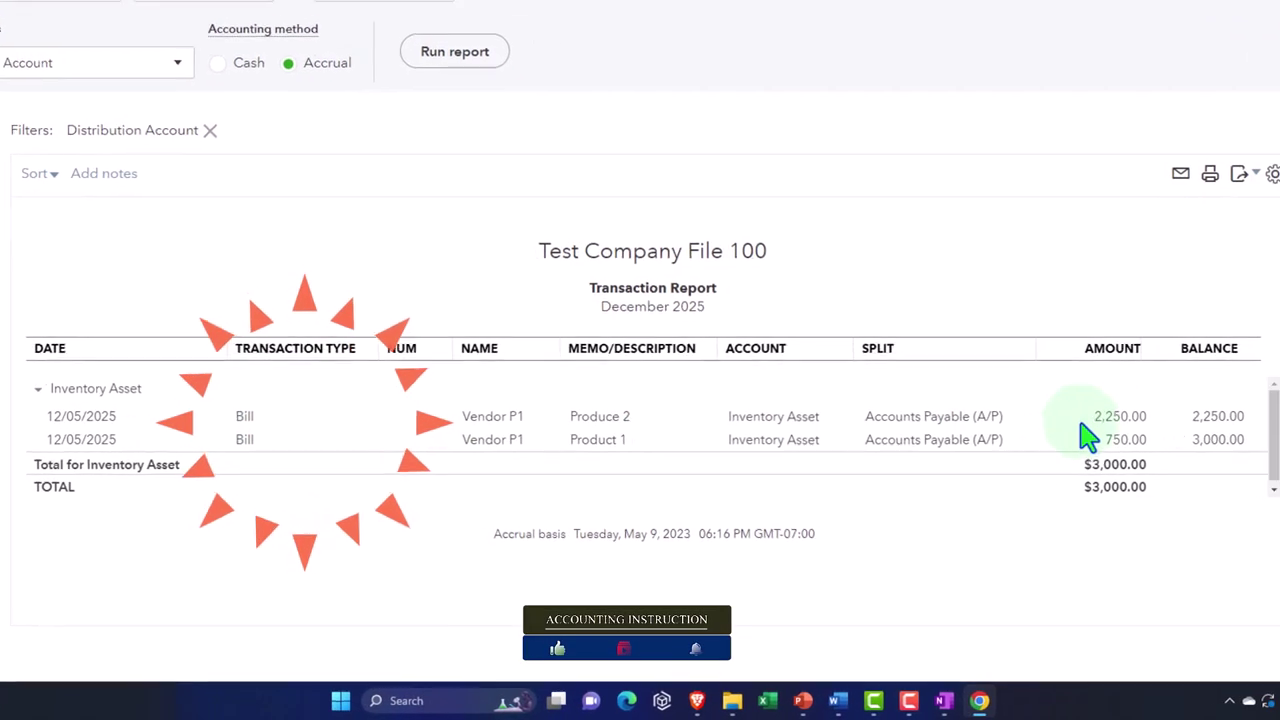
left_click(1180, 410)
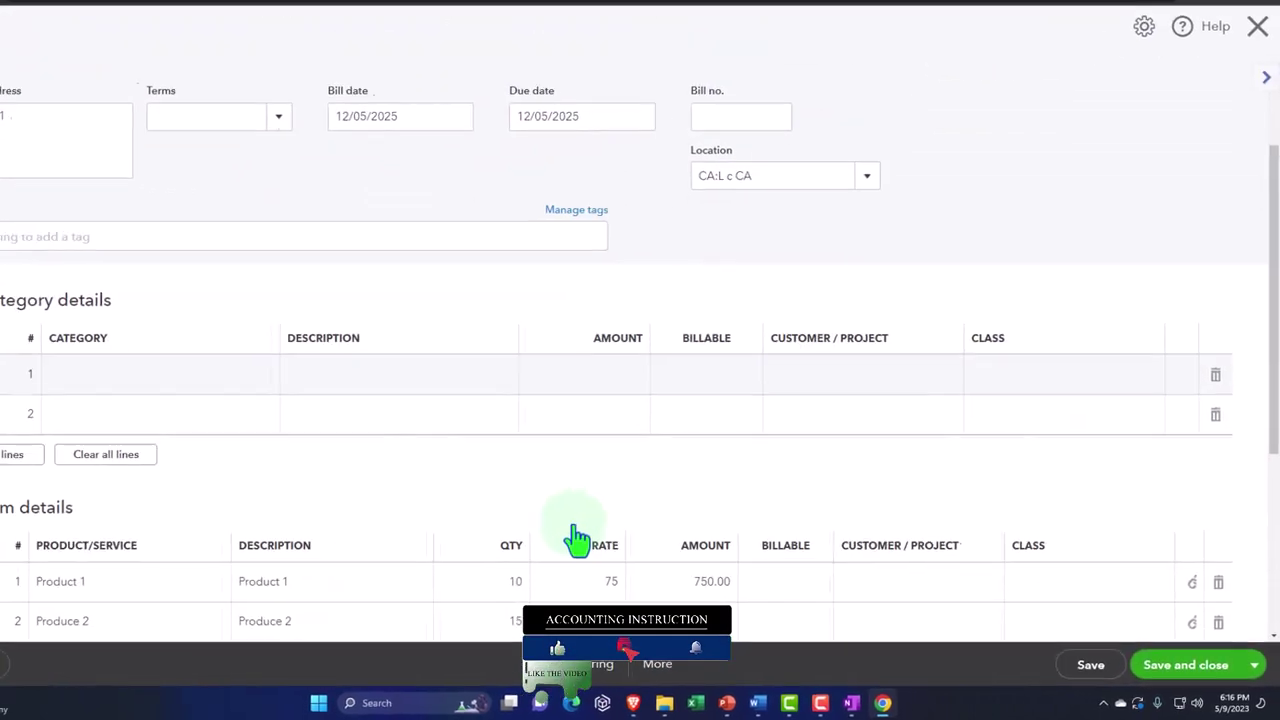
scroll(180, 650, "up", 5)
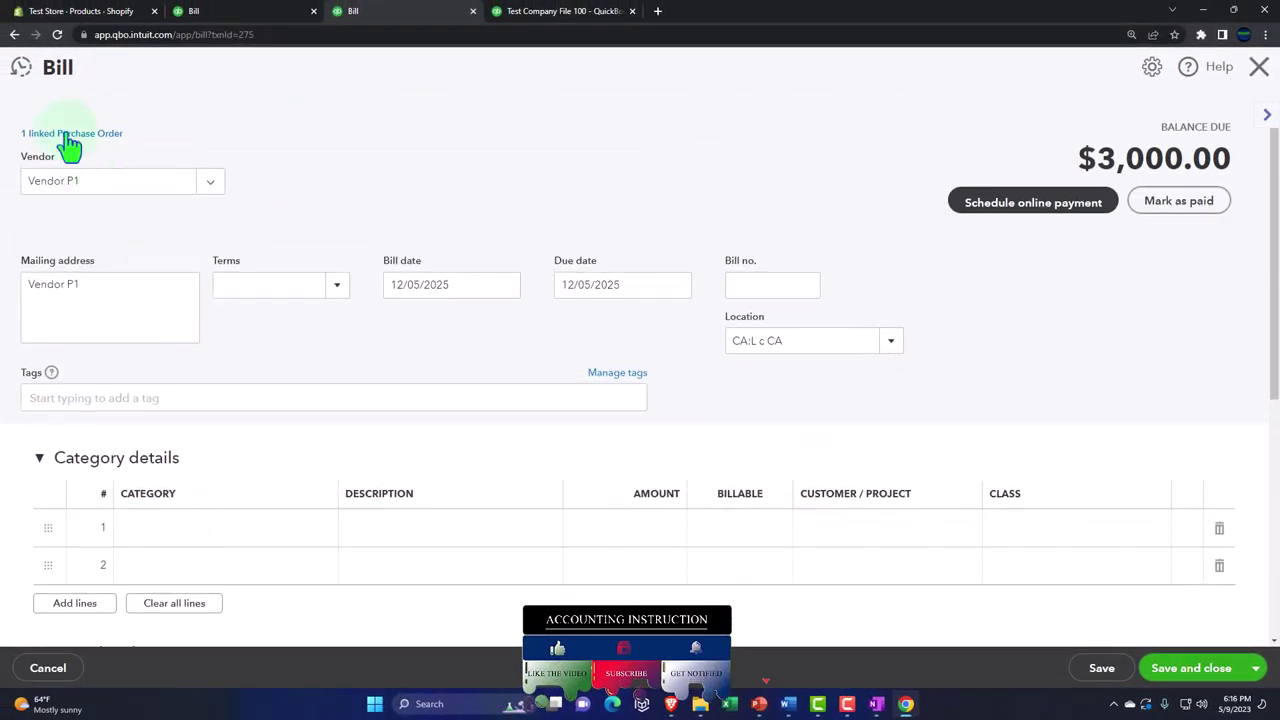
left_click(1258, 68)
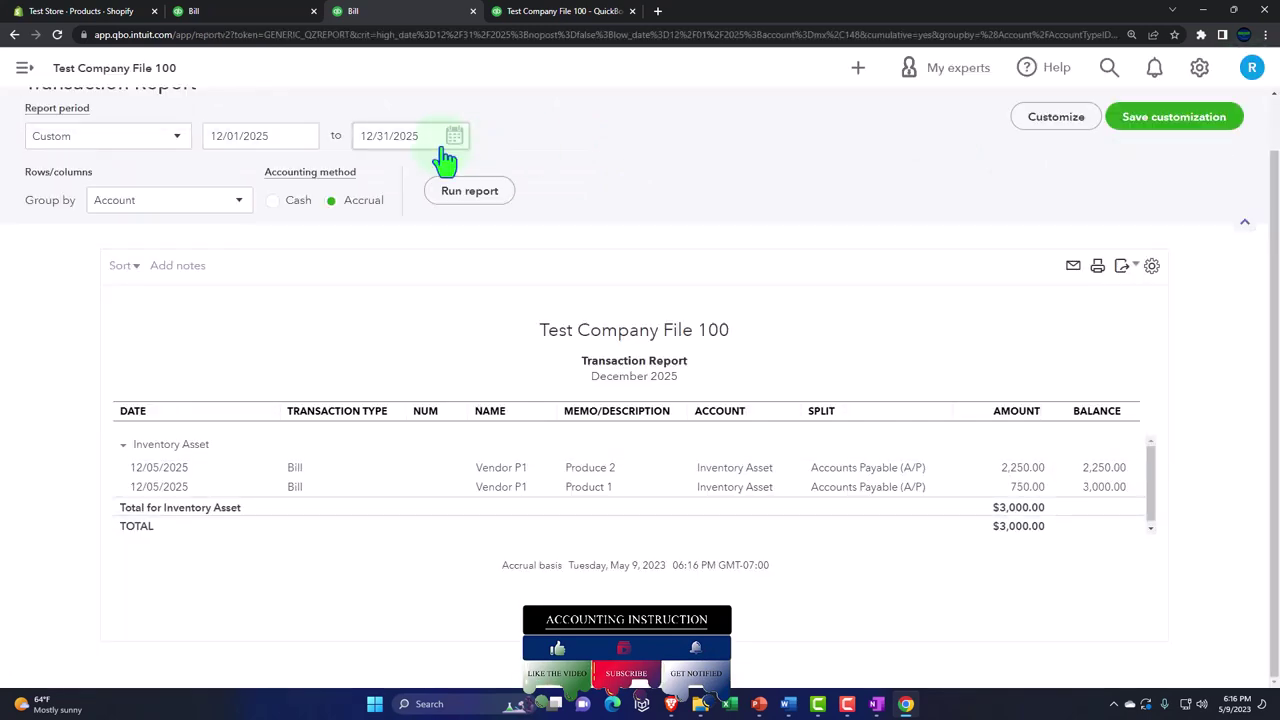
left_click(78, 112)
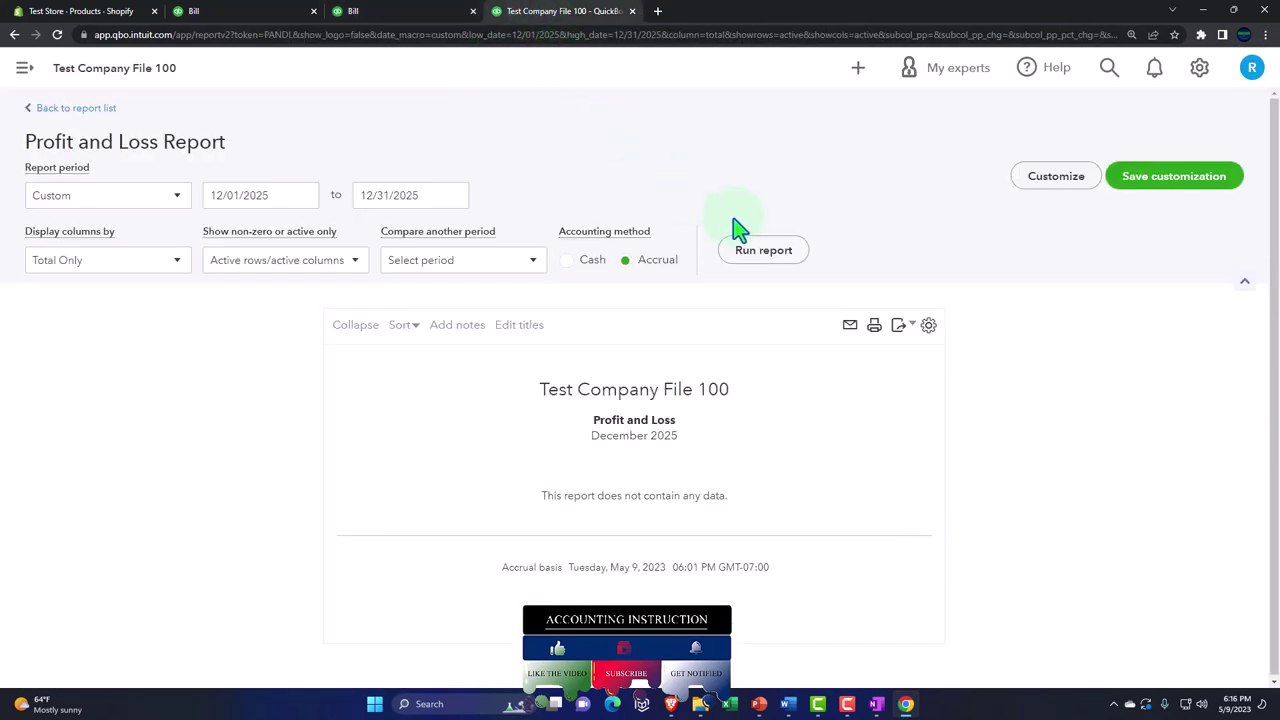
Re-run the December 2025 Profit and Loss report and duplicate its tab
left_click(775, 254)
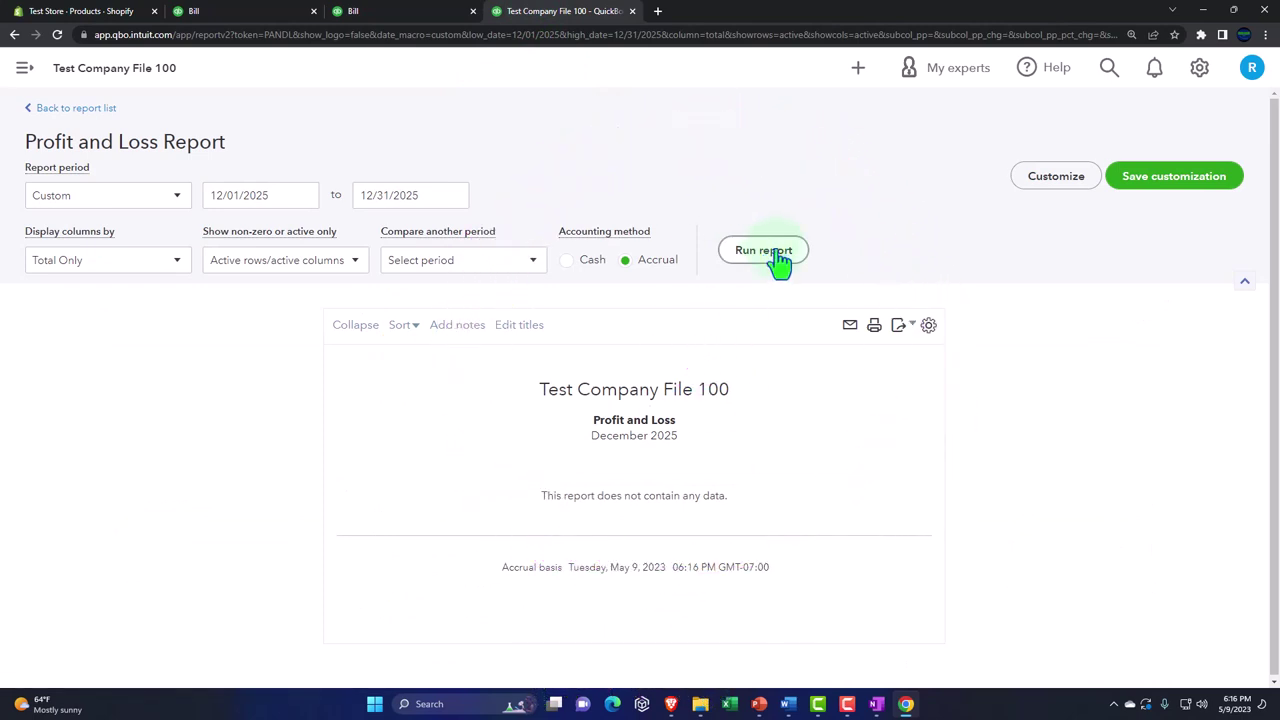
right_click(588, 20)
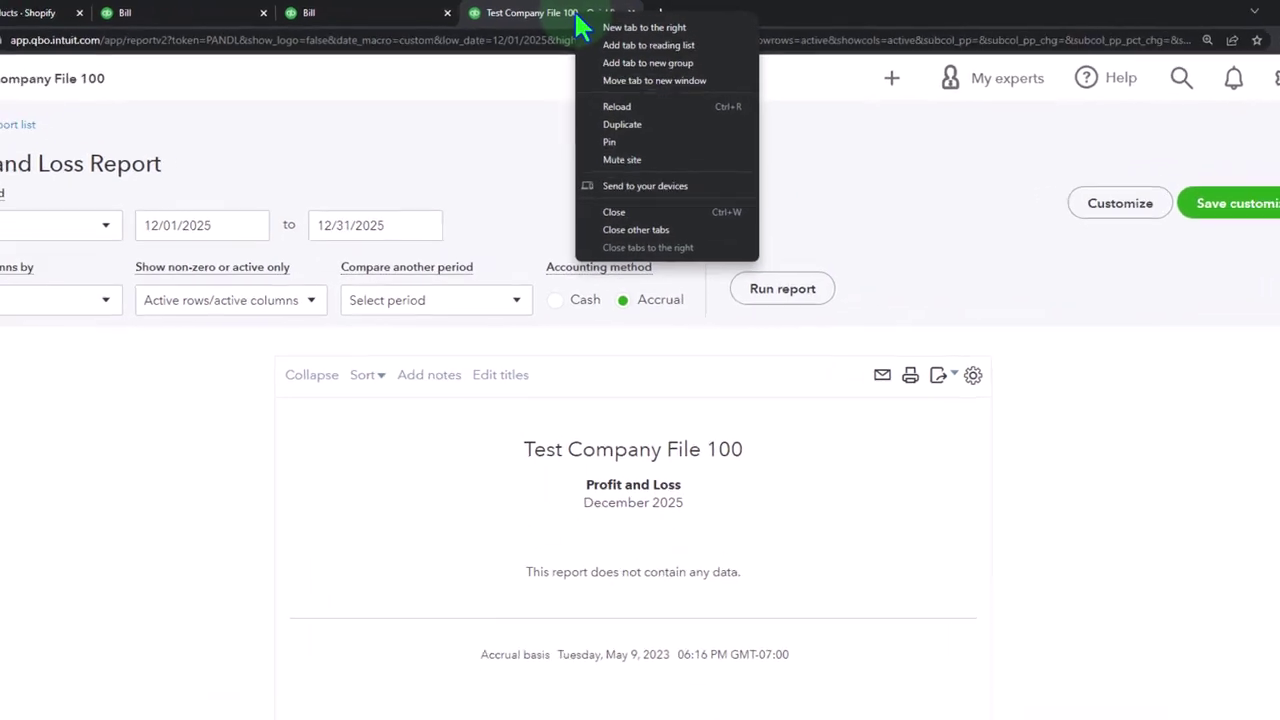
left_click(654, 180)
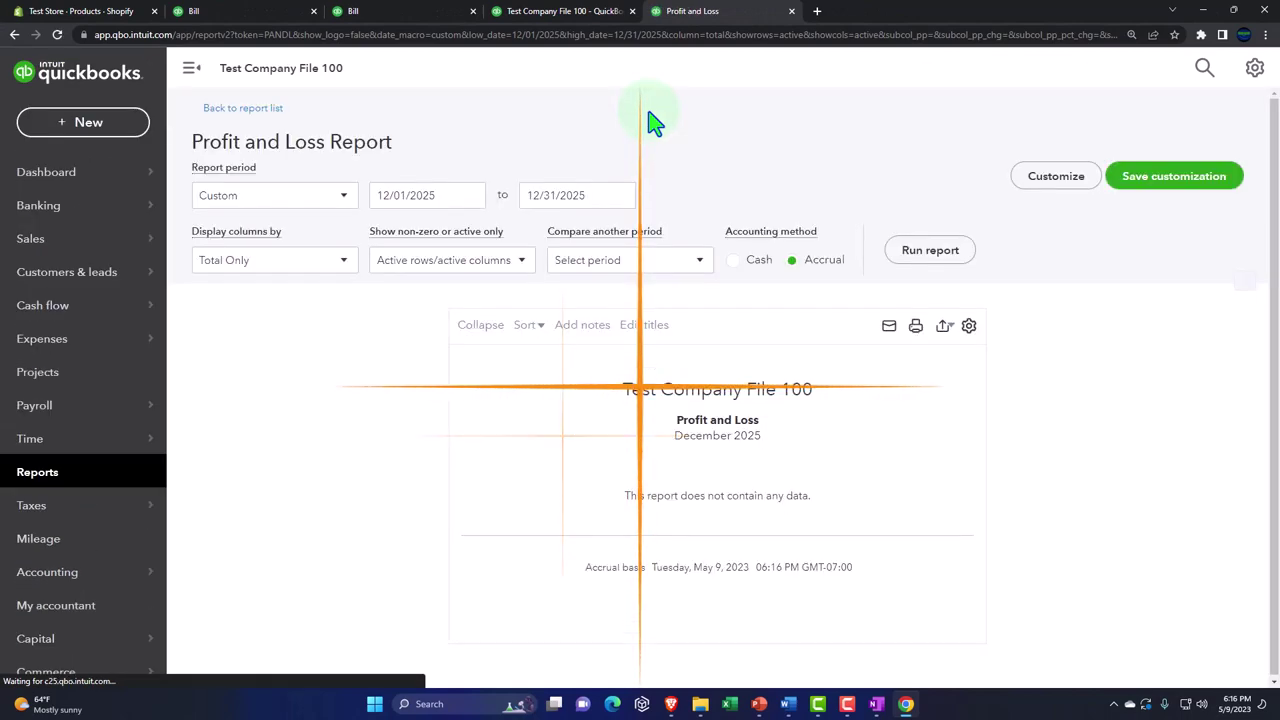
Open the Inventory Valuation Summary report by searching 'inve' in Reports
left_click(36, 473)
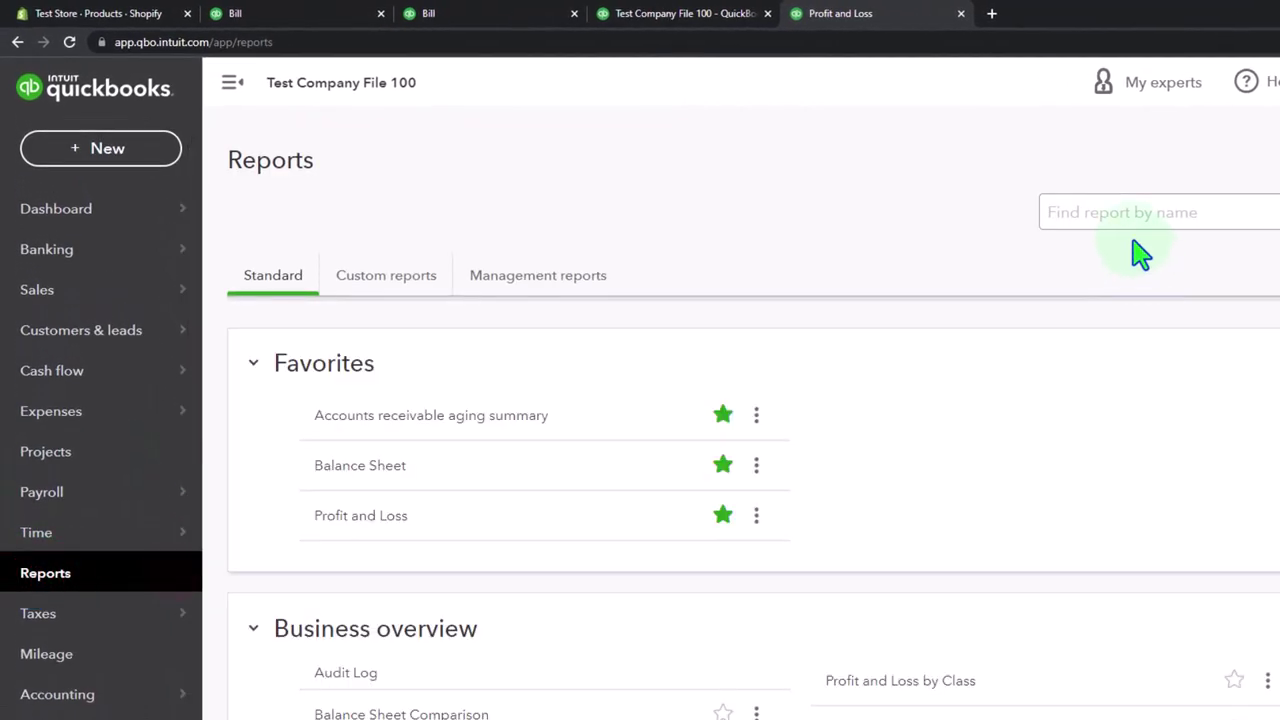
type("inve")
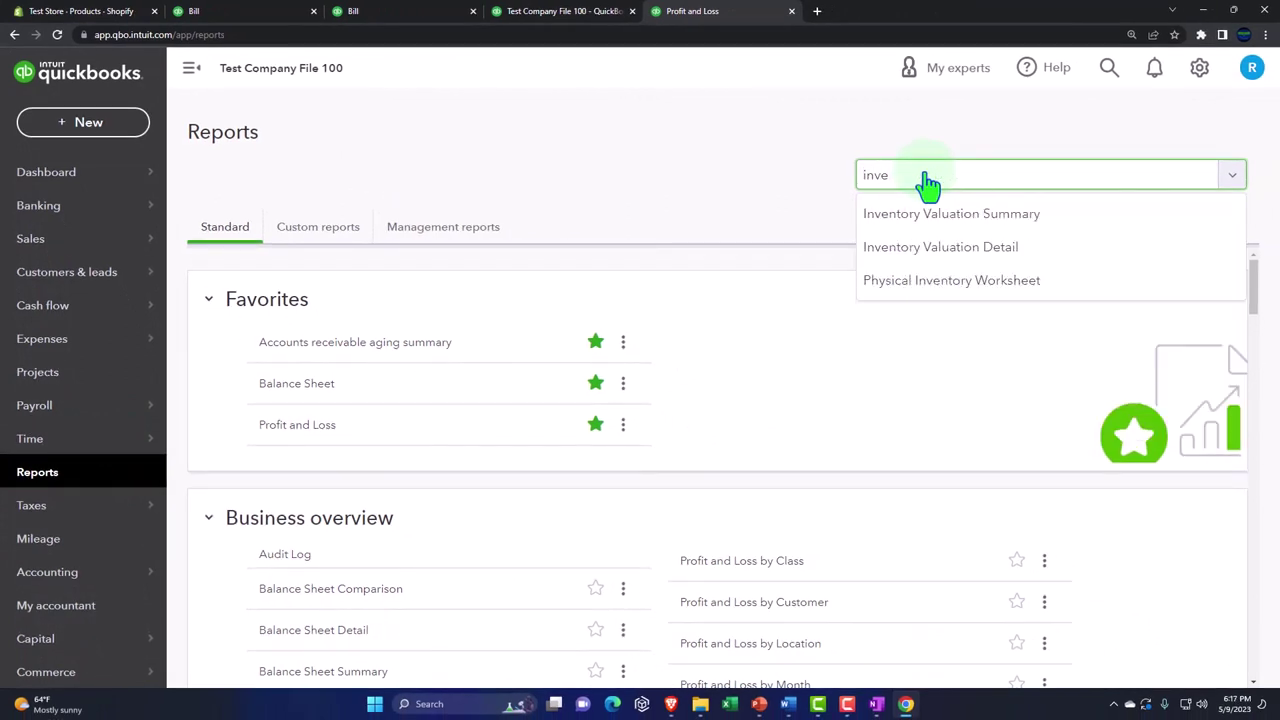
key("Down")
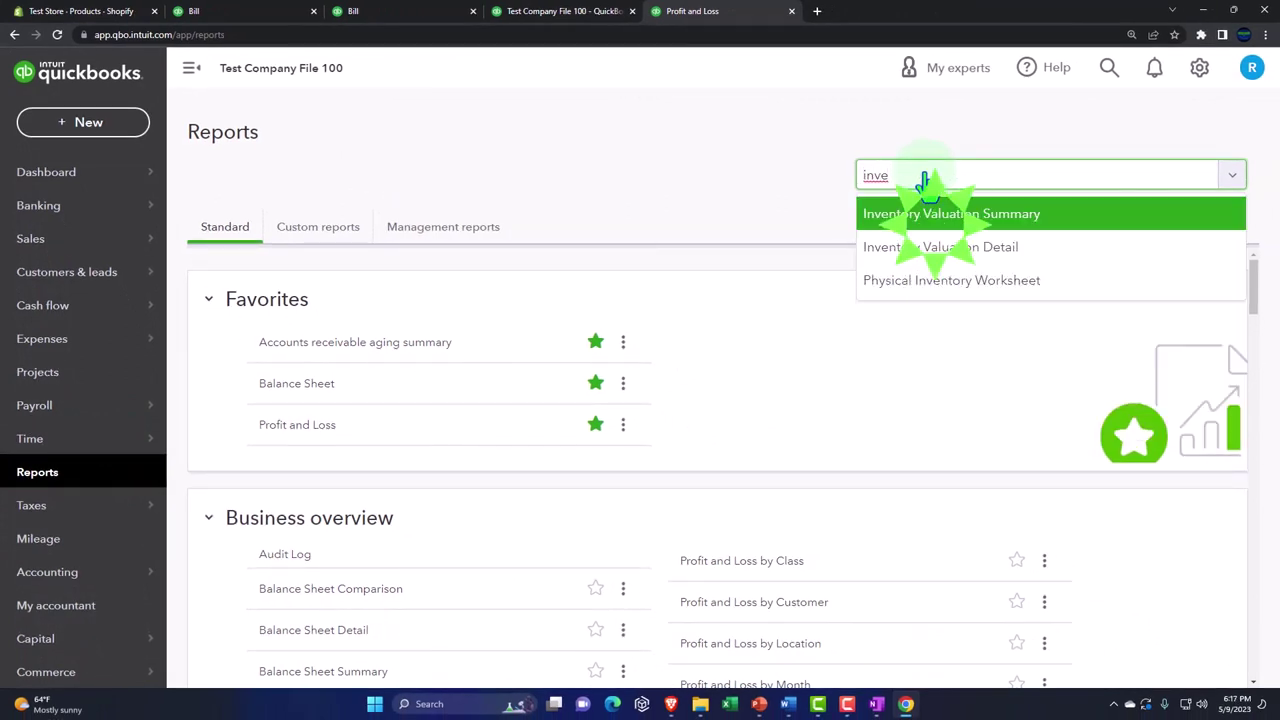
key("Return")
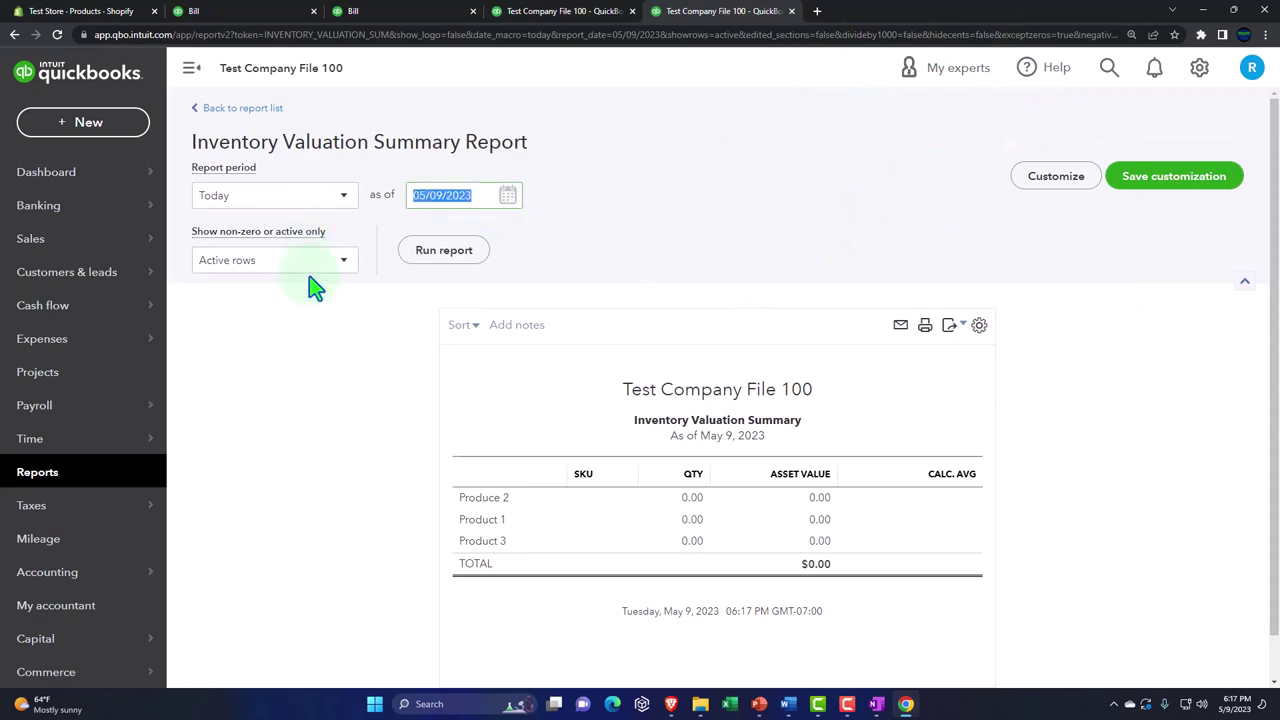
Run the Inventory Valuation Summary as of 12/31/2025 with the sidebar collapsed
type("12312025")
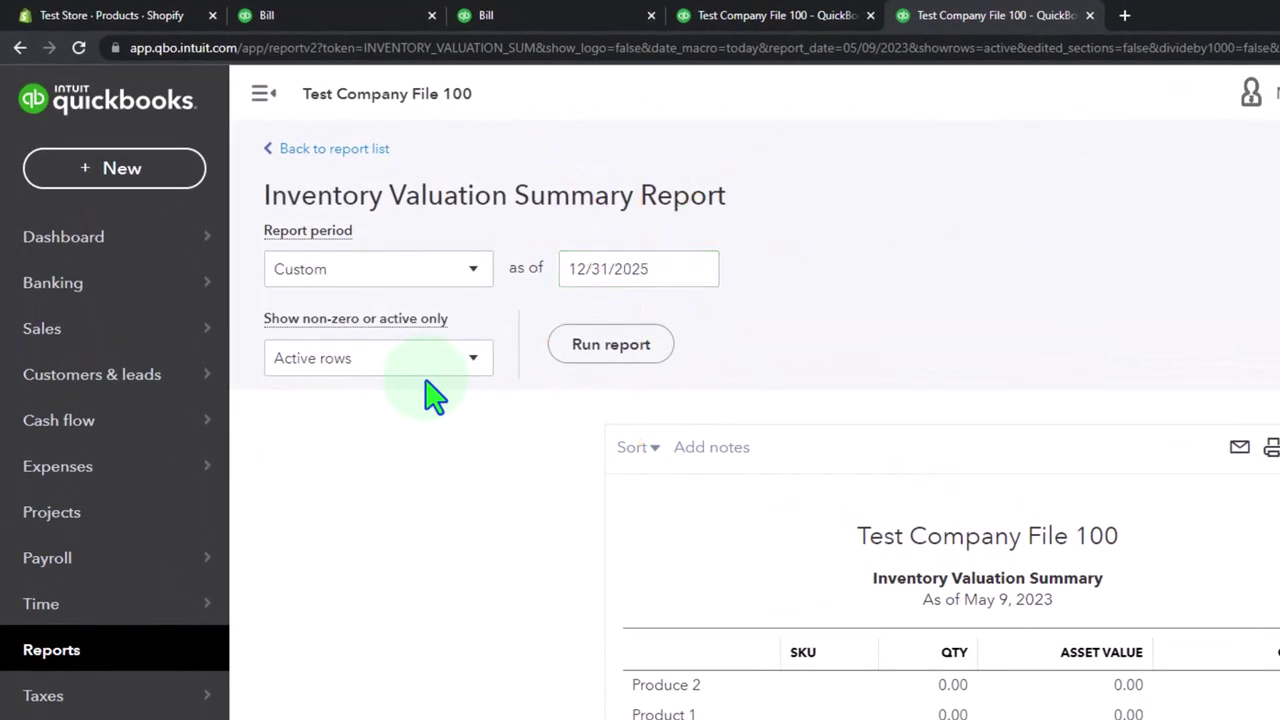
left_click(610, 344)
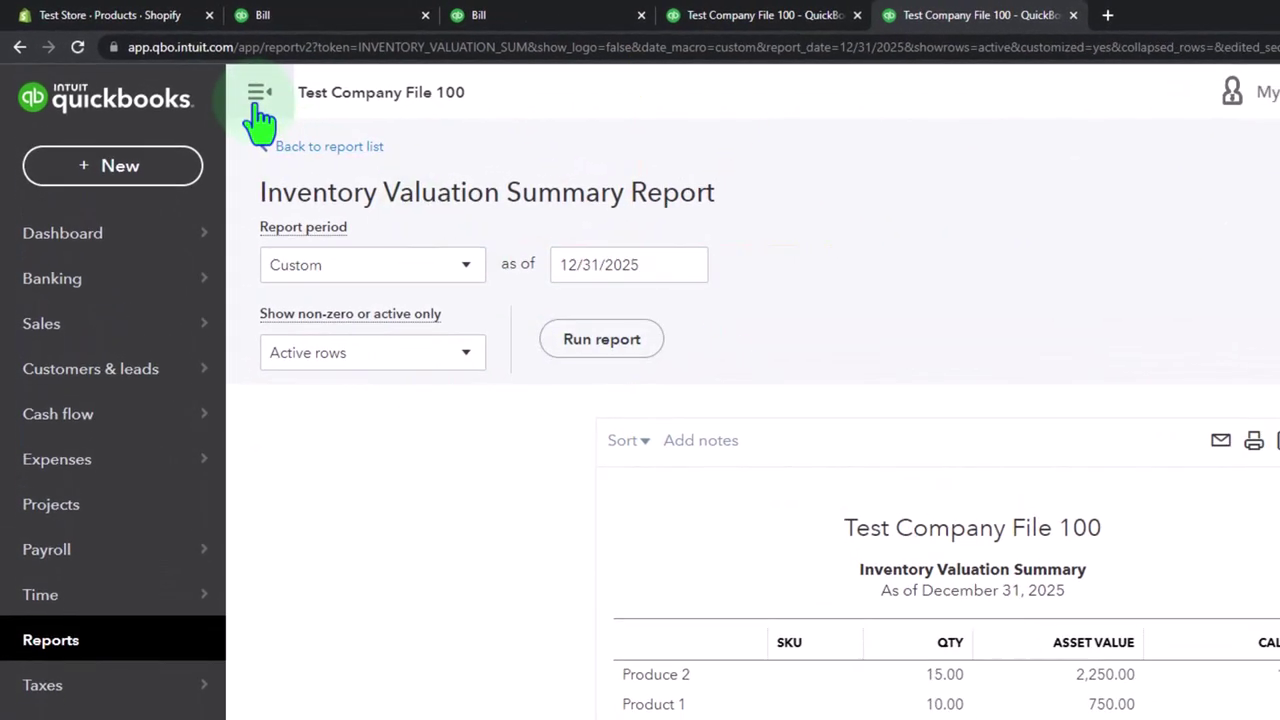
left_click(259, 94)
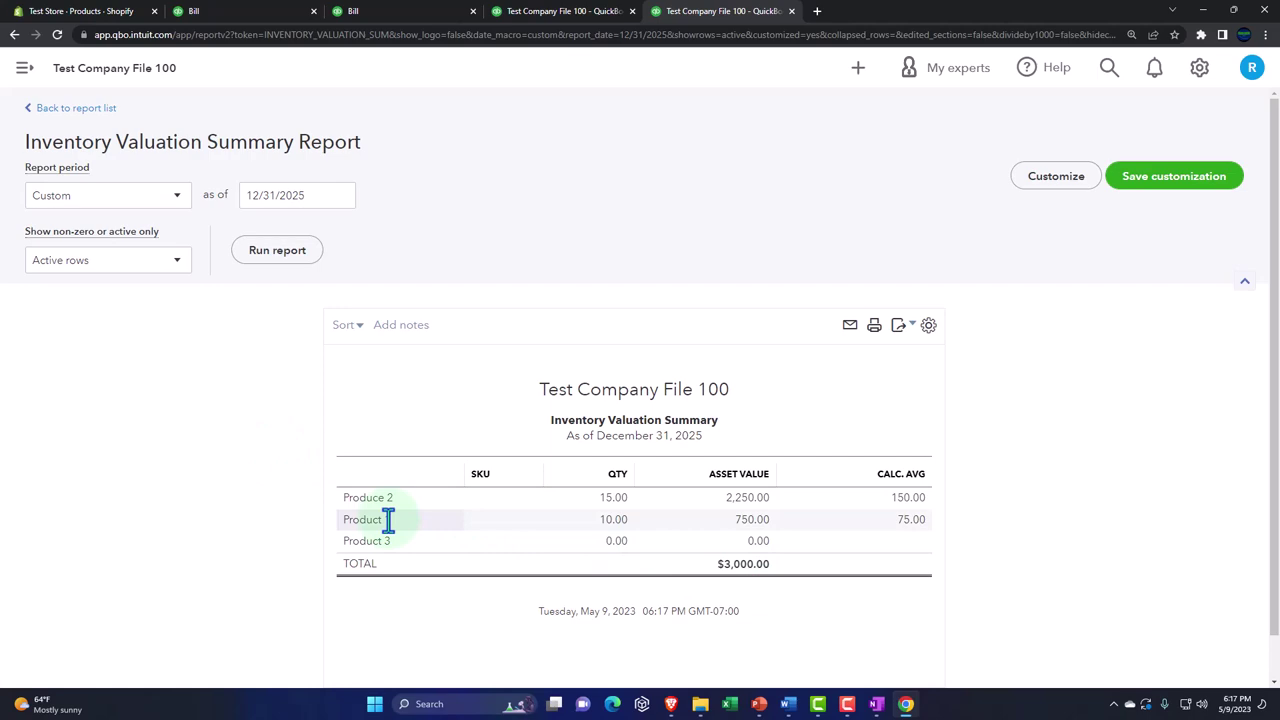
Review the valuation and Balance Sheet, then view Shopify's product stock counts
left_click(712, 507)
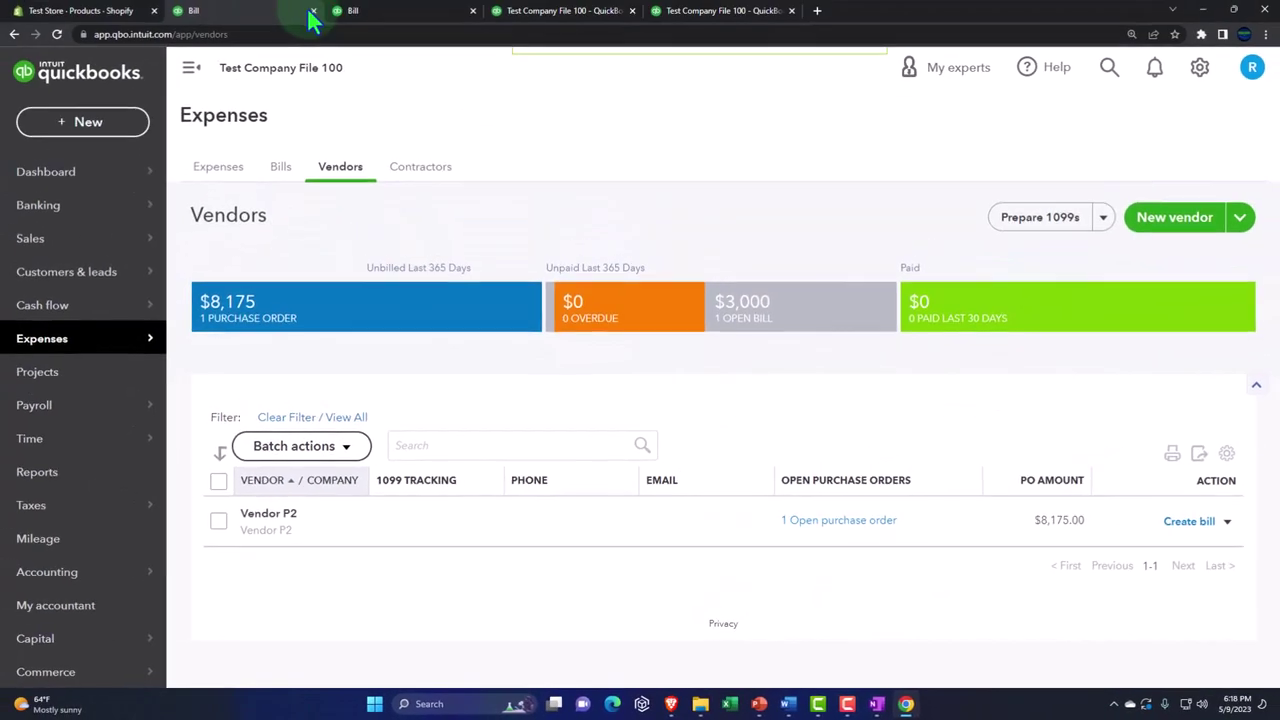
left_click(400, 18)
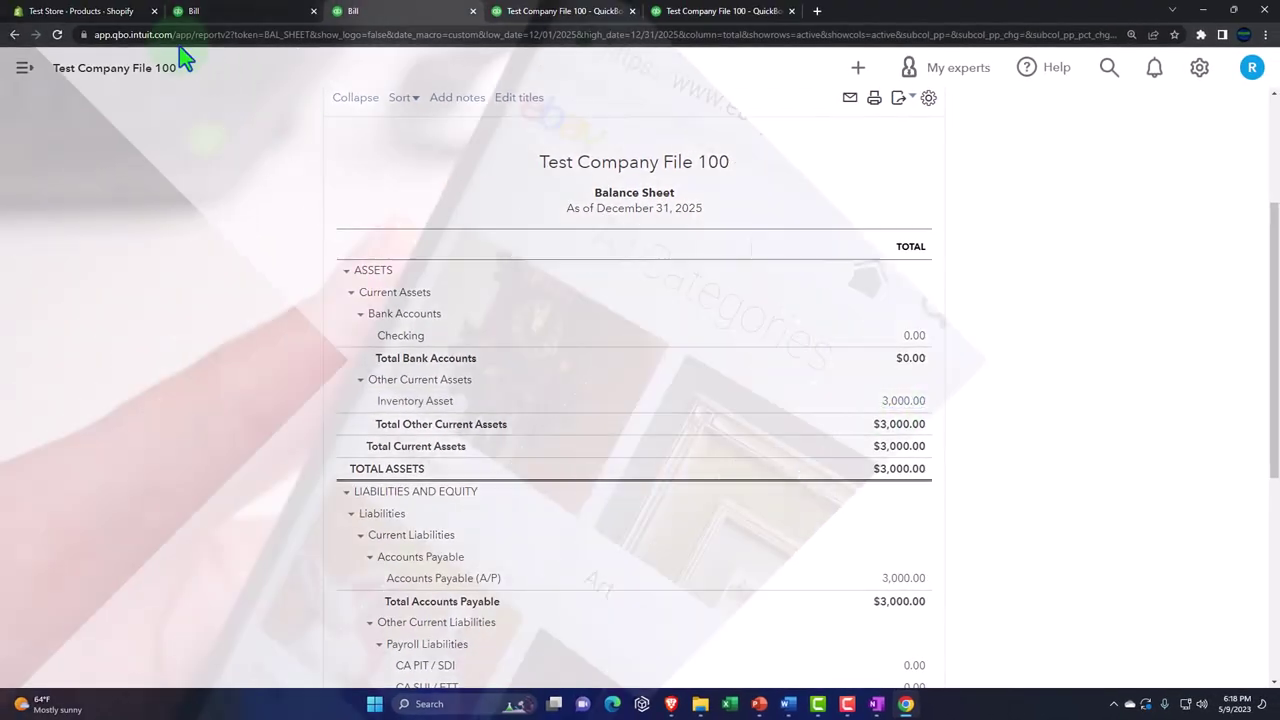
left_click(88, 12)
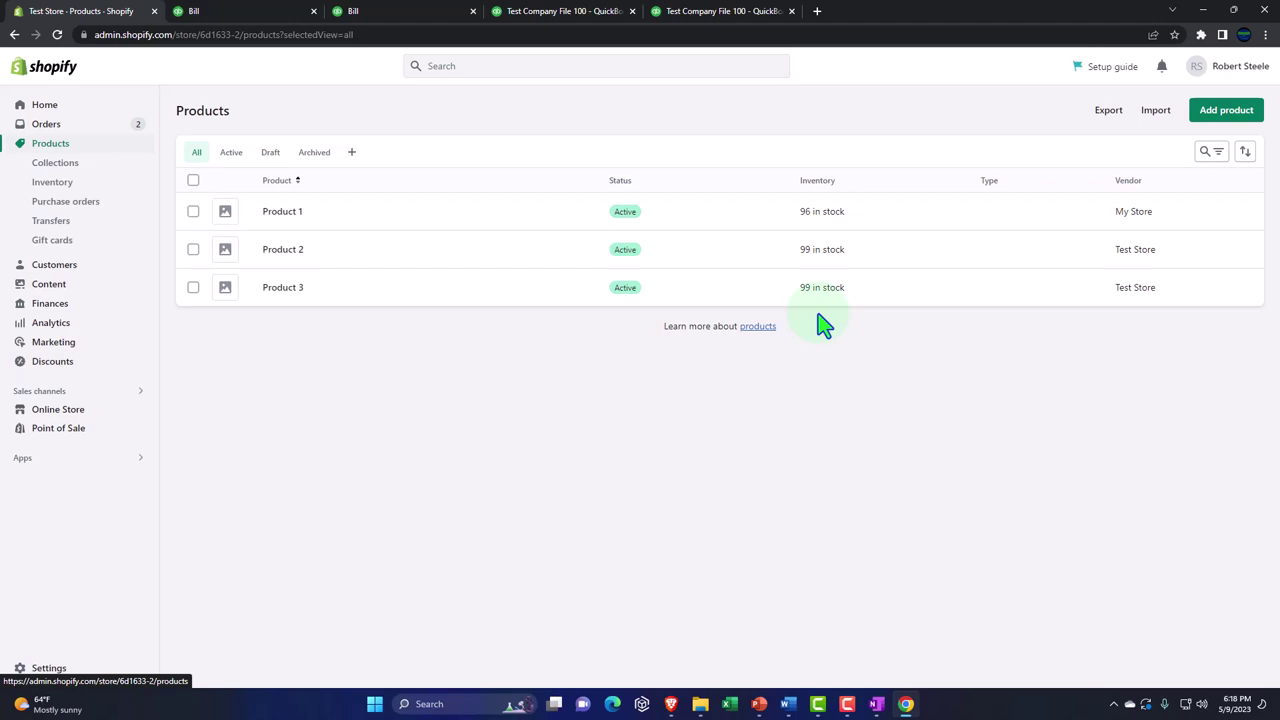
Cycle through the Profit and Loss, Inventory Valuation and Balance Sheet tabs, ending on Vendors
left_click(565, 12)
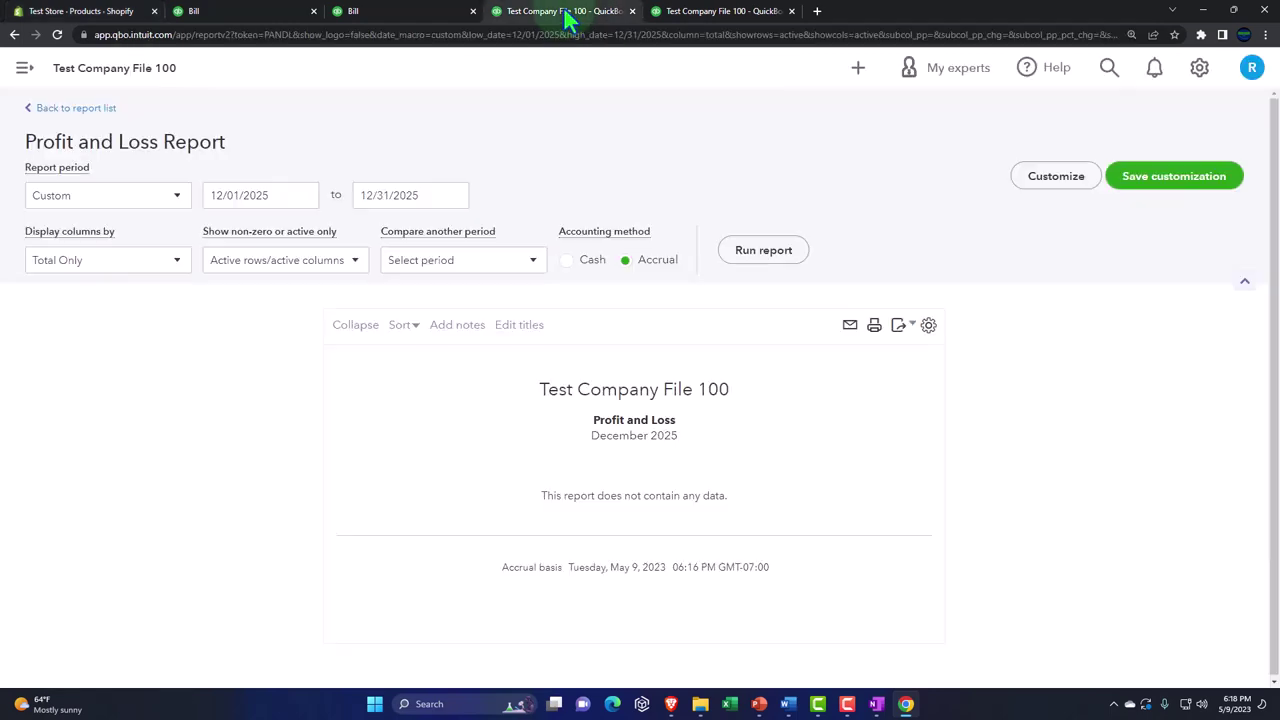
left_click(693, 14)
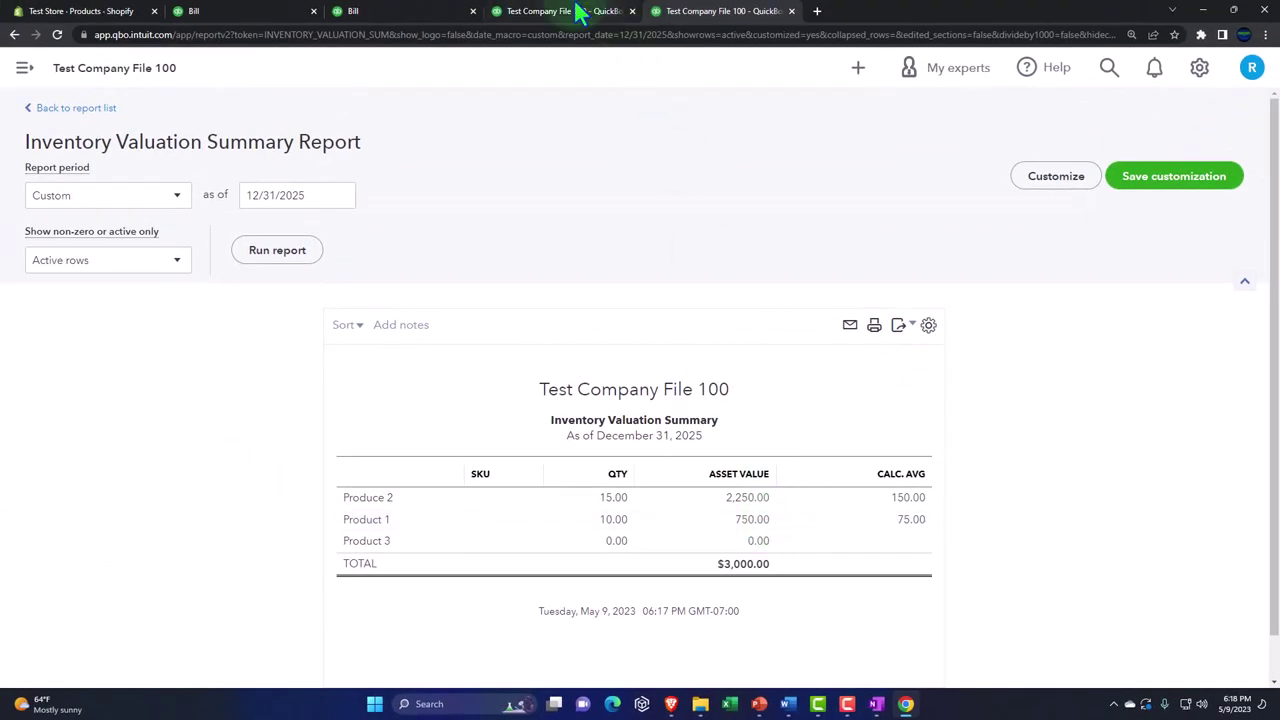
left_click(577, 12)
left_click(400, 14)
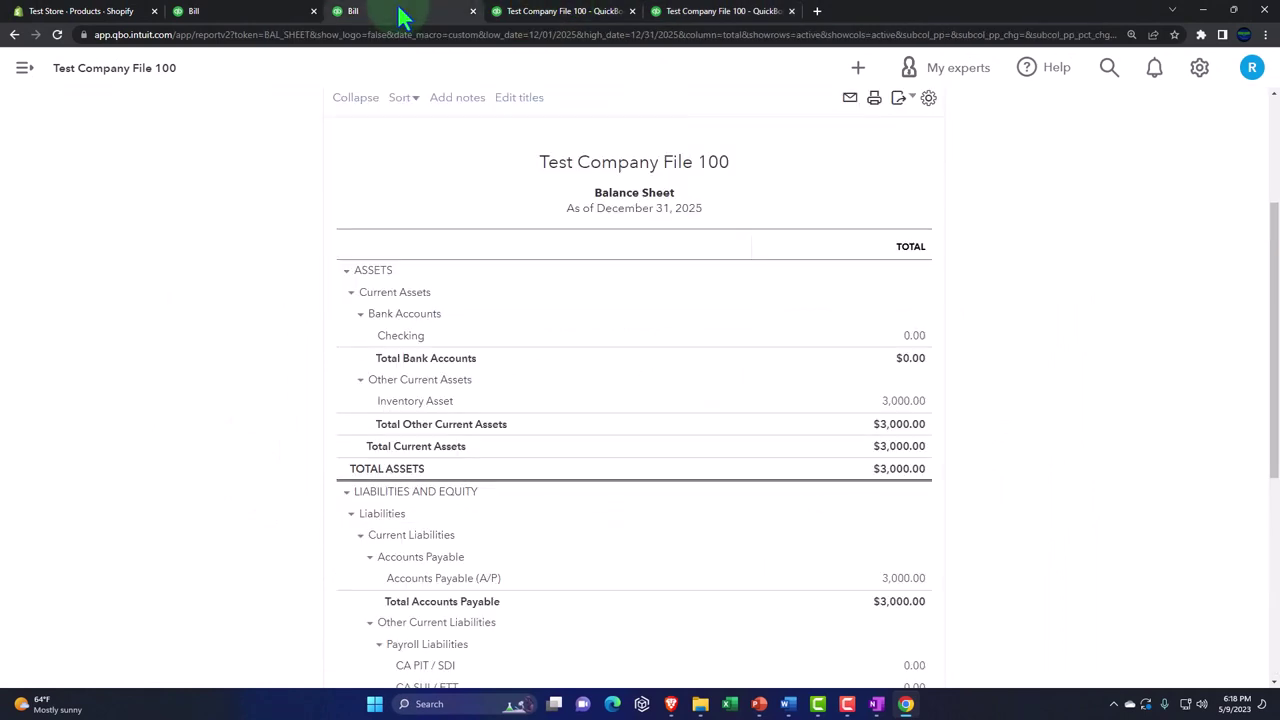
left_click(252, 15)
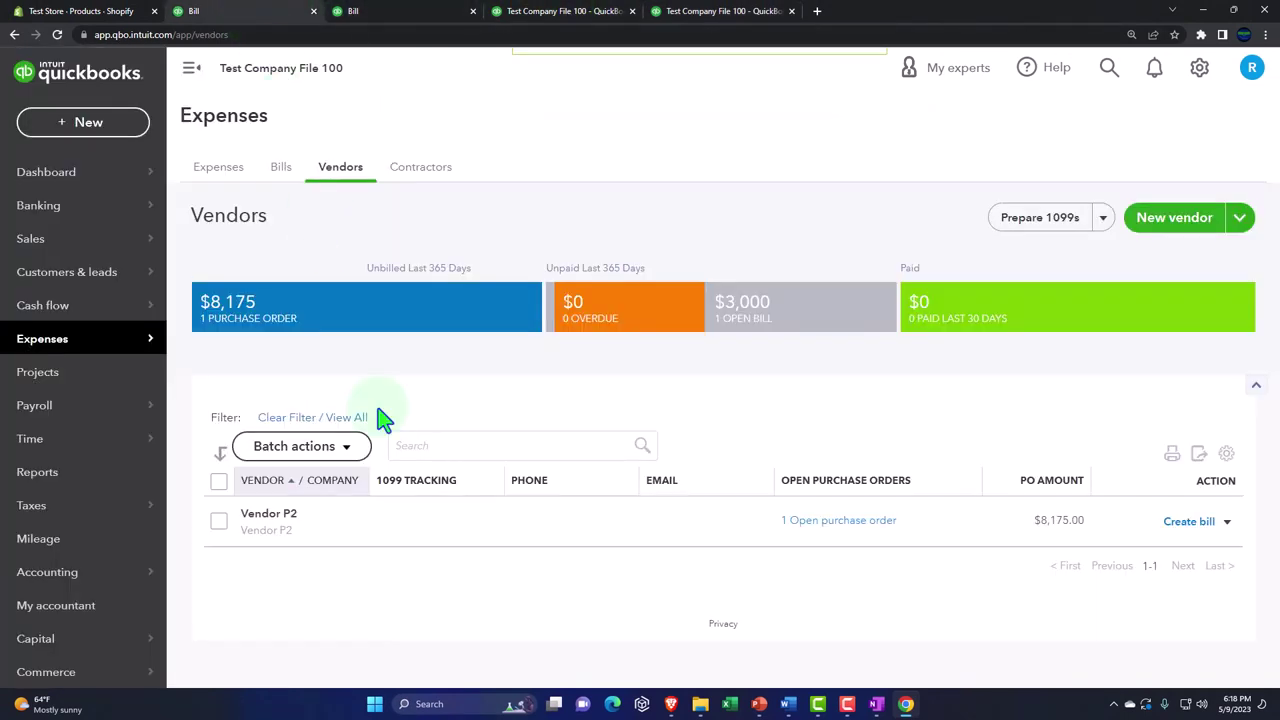
Create and save Vendor P2's $8,175.00 bill from purchase order #1002
left_click(1192, 524)
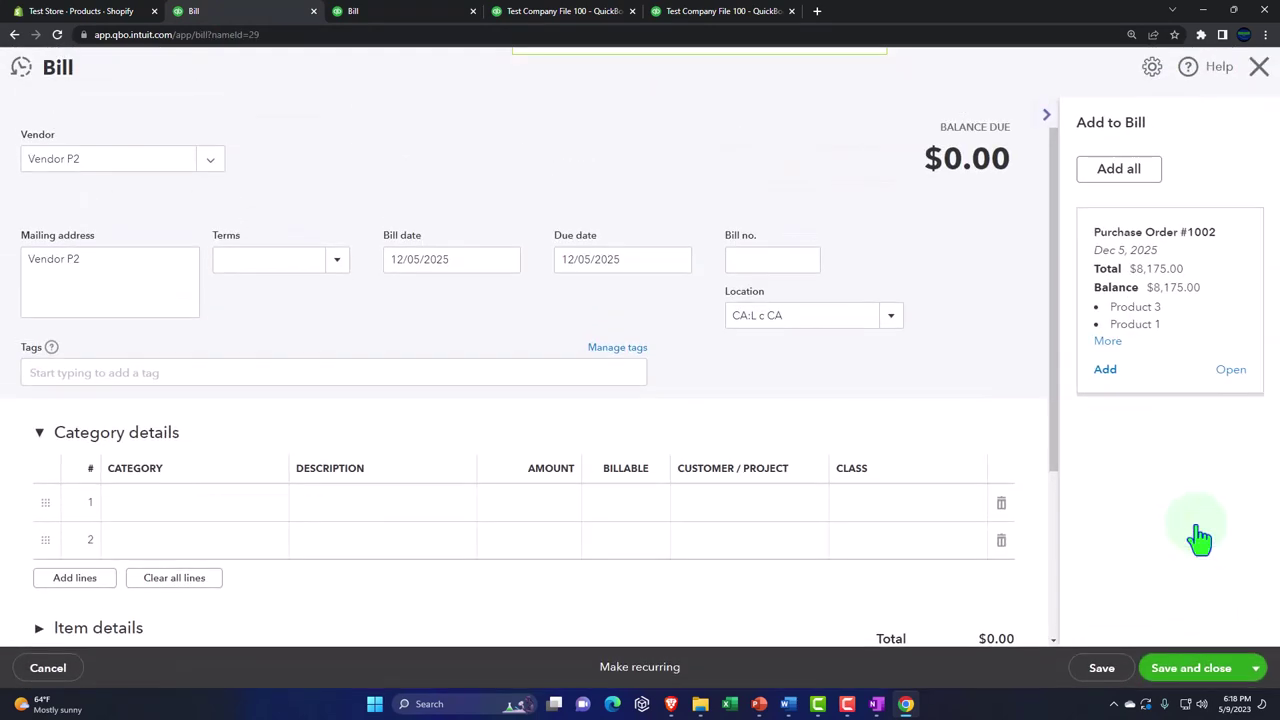
left_click(1105, 369)
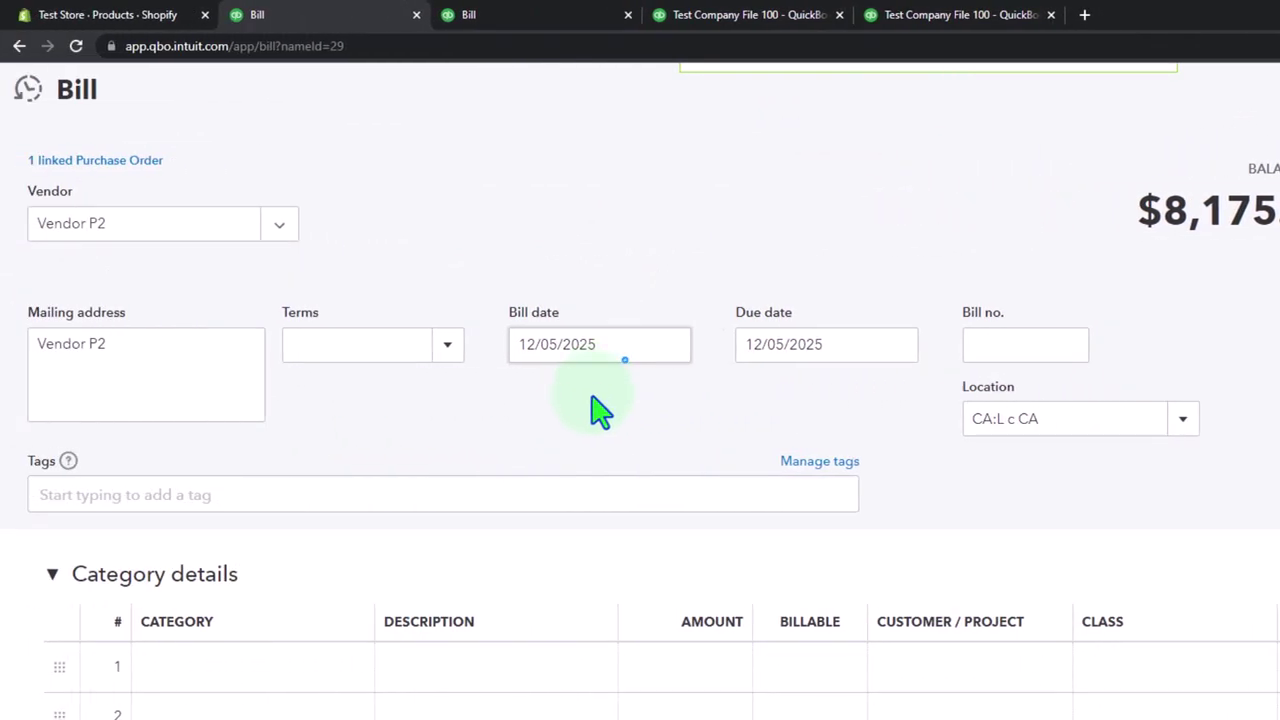
scroll(600, 412, "down", 5)
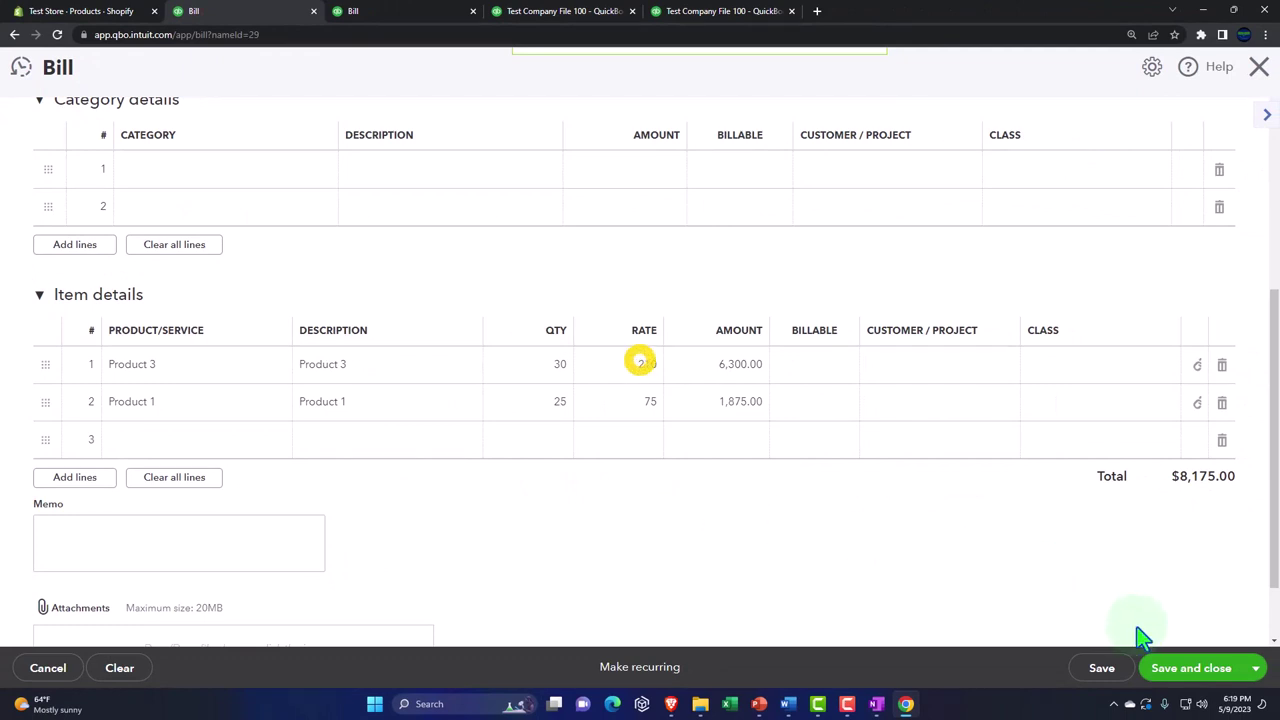
left_click(1249, 674)
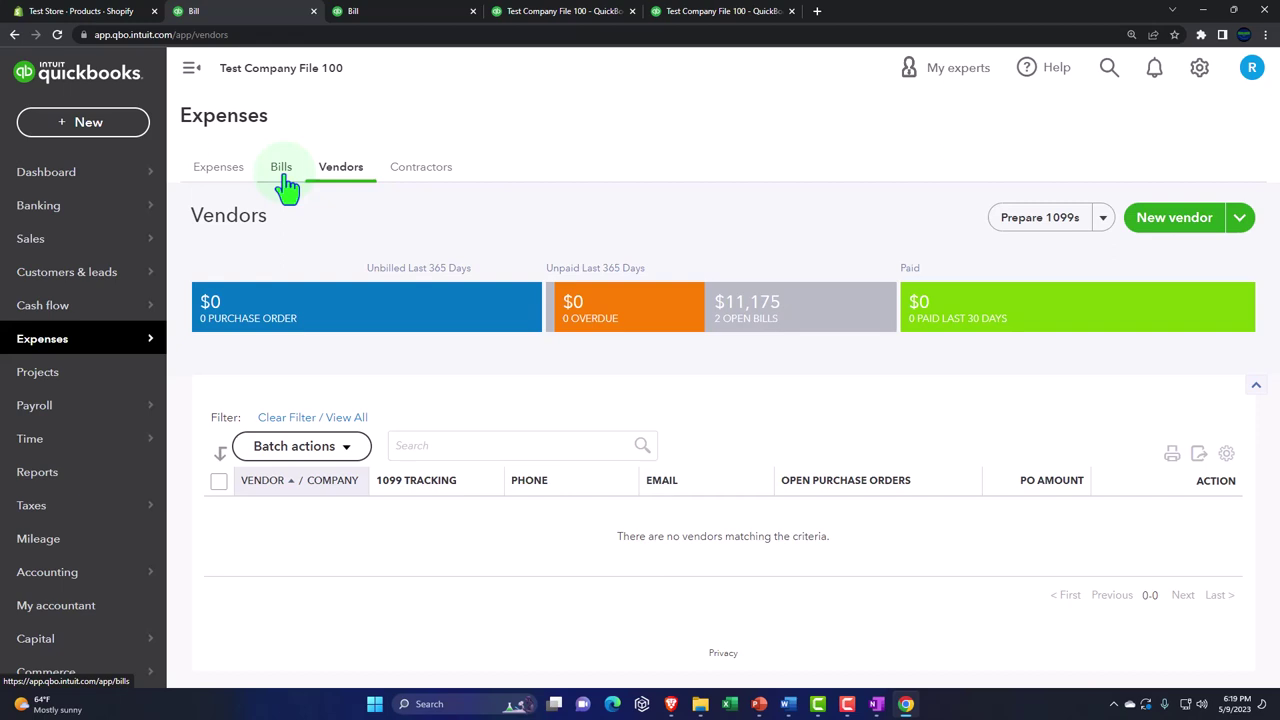
Filter vendors to open bills and start paying Vendor P1's $3,000.00 bill
left_click(420, 170)
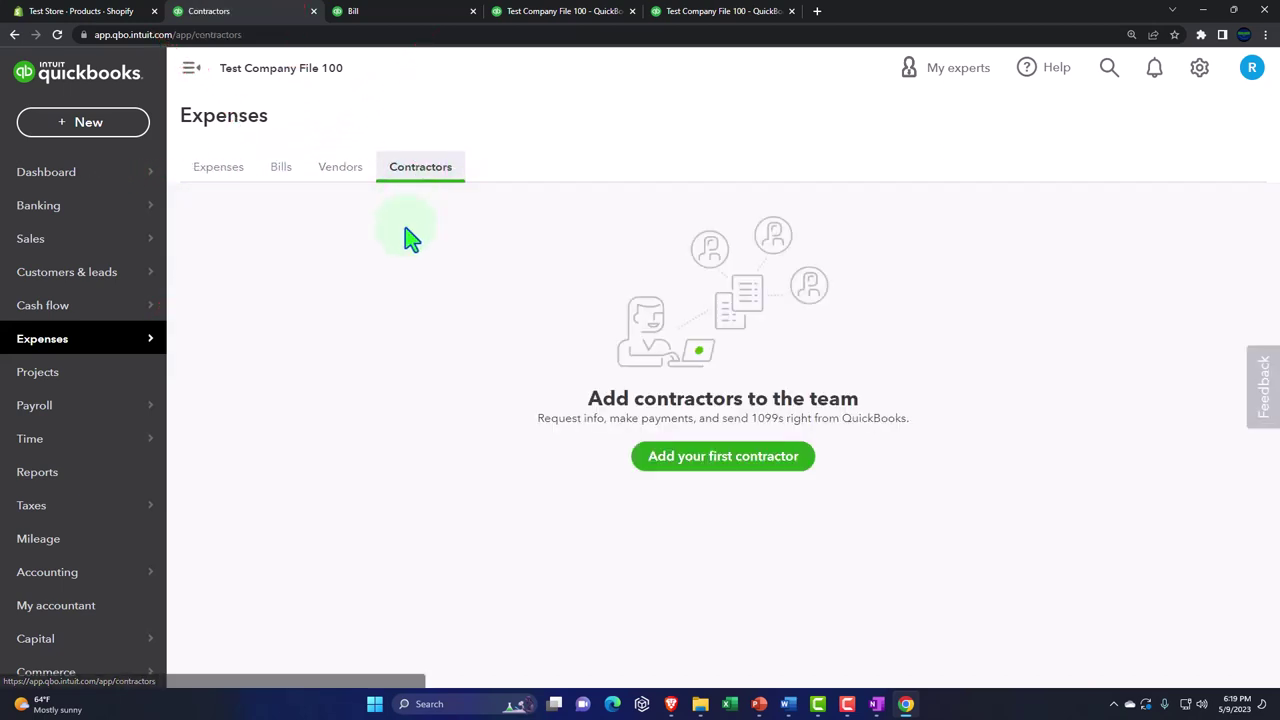
left_click(338, 170)
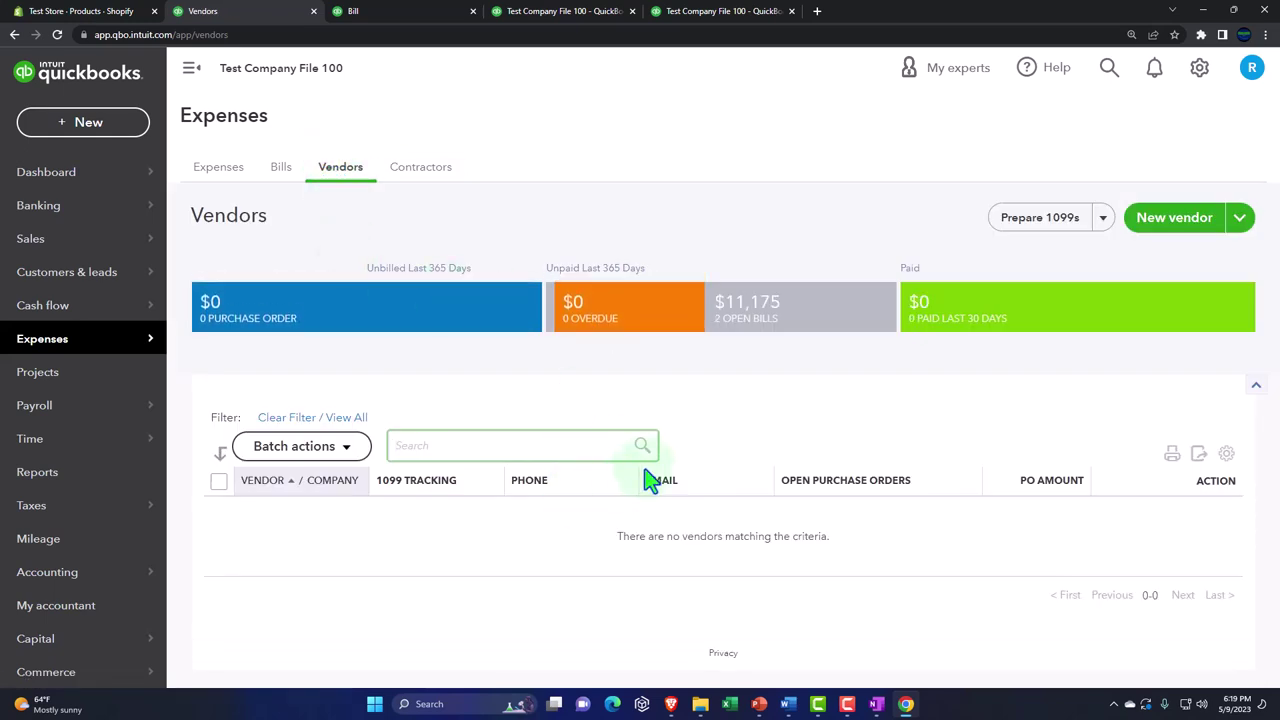
left_click(766, 326)
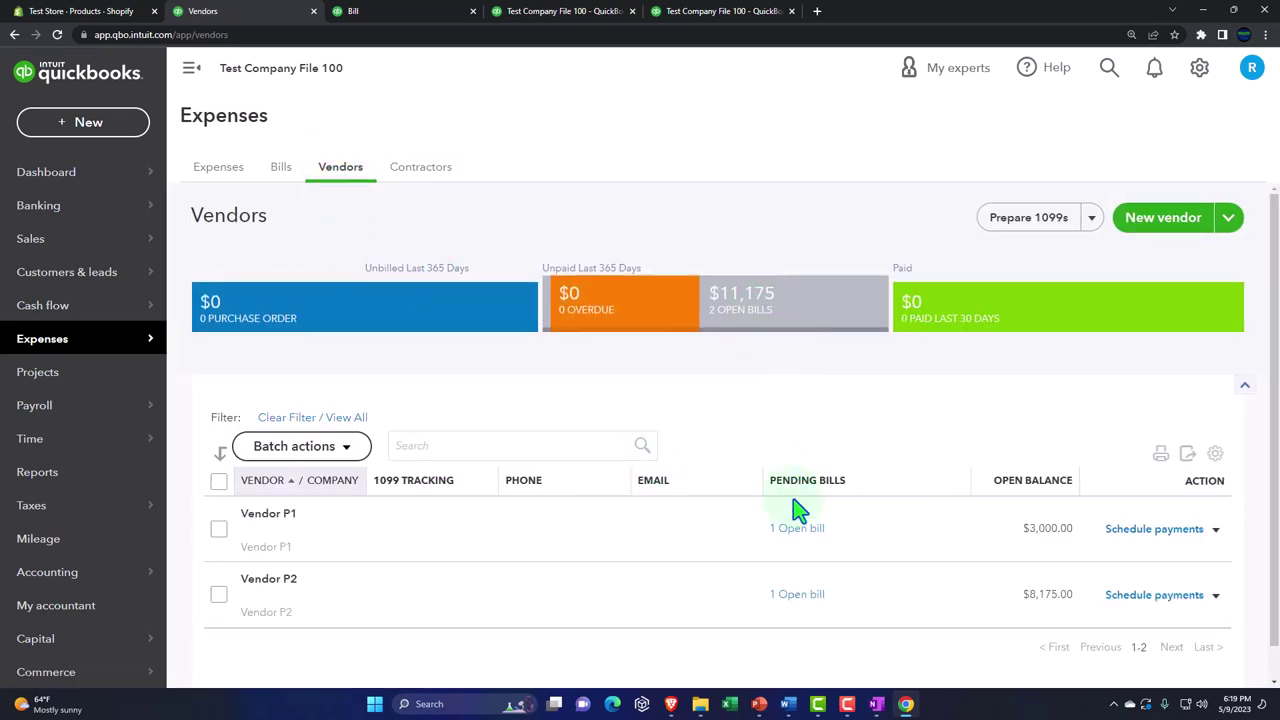
left_click(799, 543)
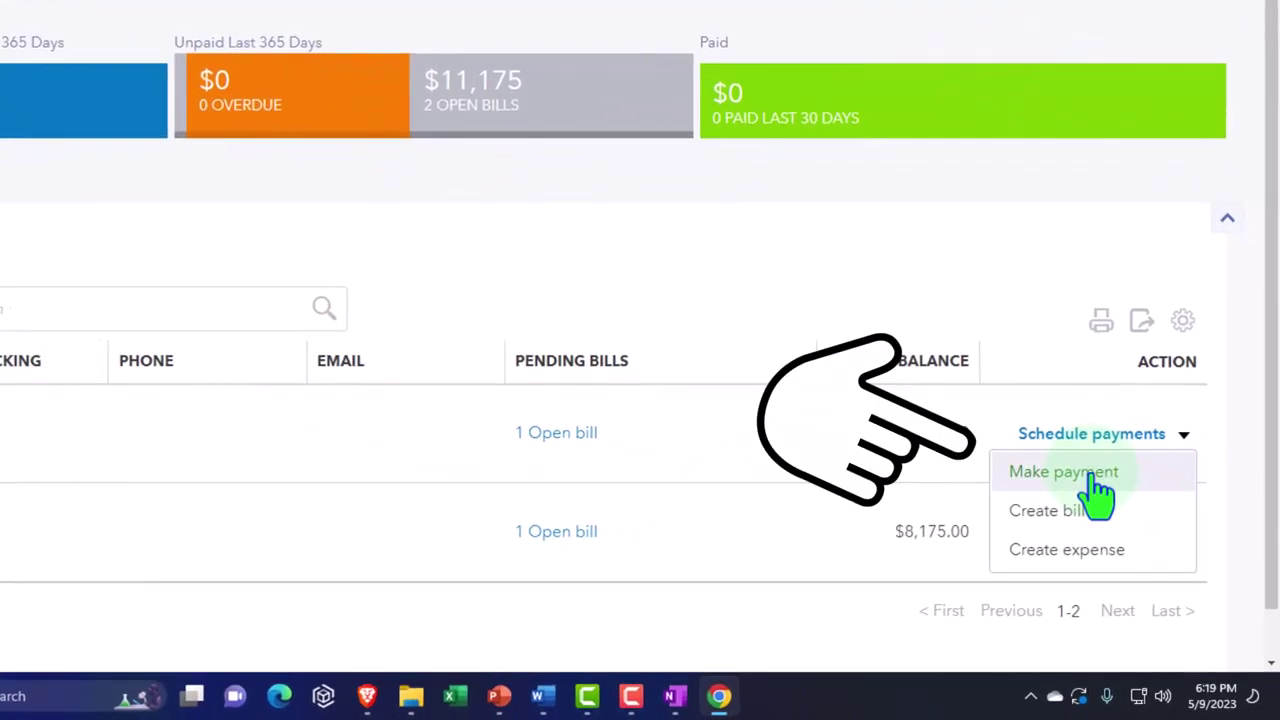
left_click(1094, 478)
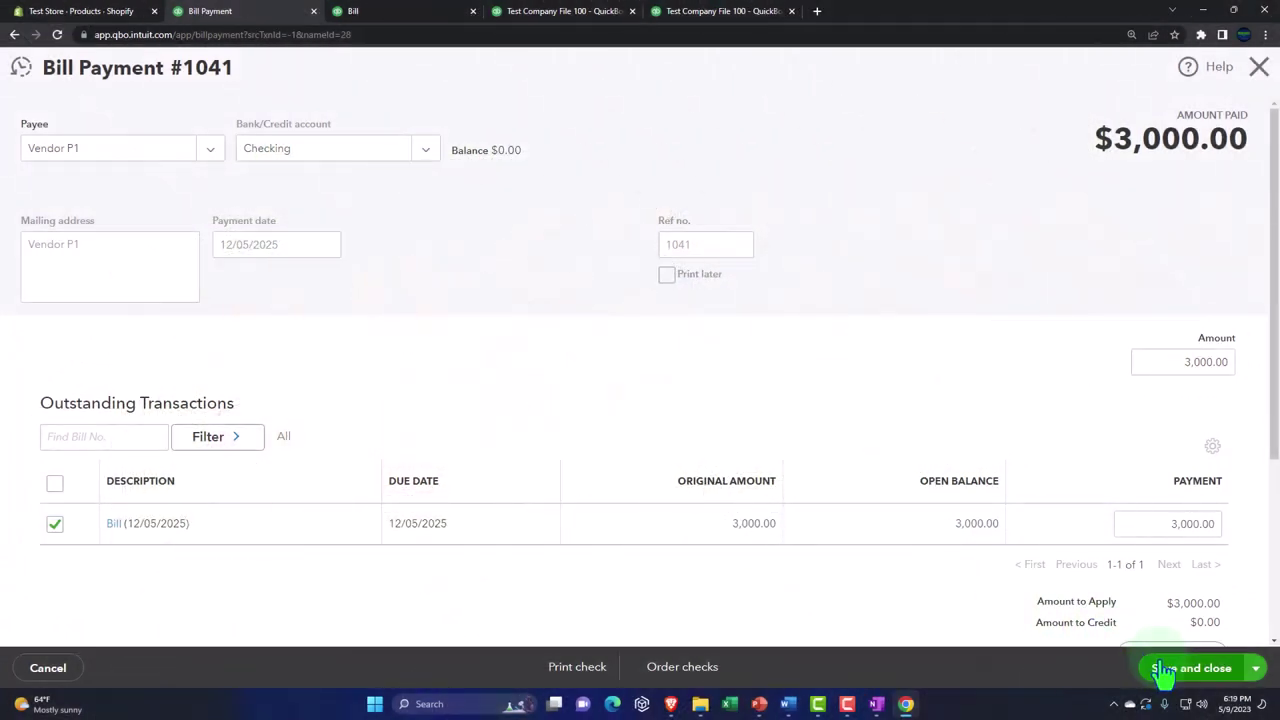
Save Bill Payment #1041 for Vendor P1's $3,000.00 and return to the Profit and Loss
left_click(1163, 672)
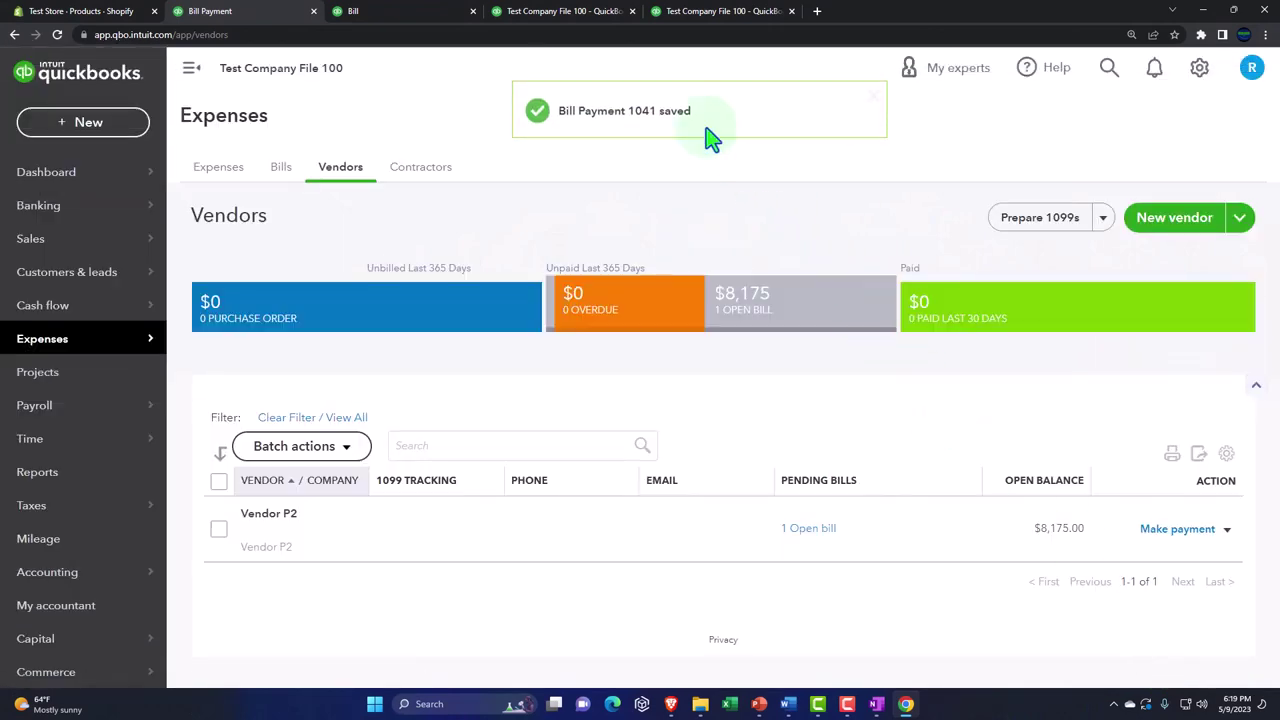
left_click(548, 14)
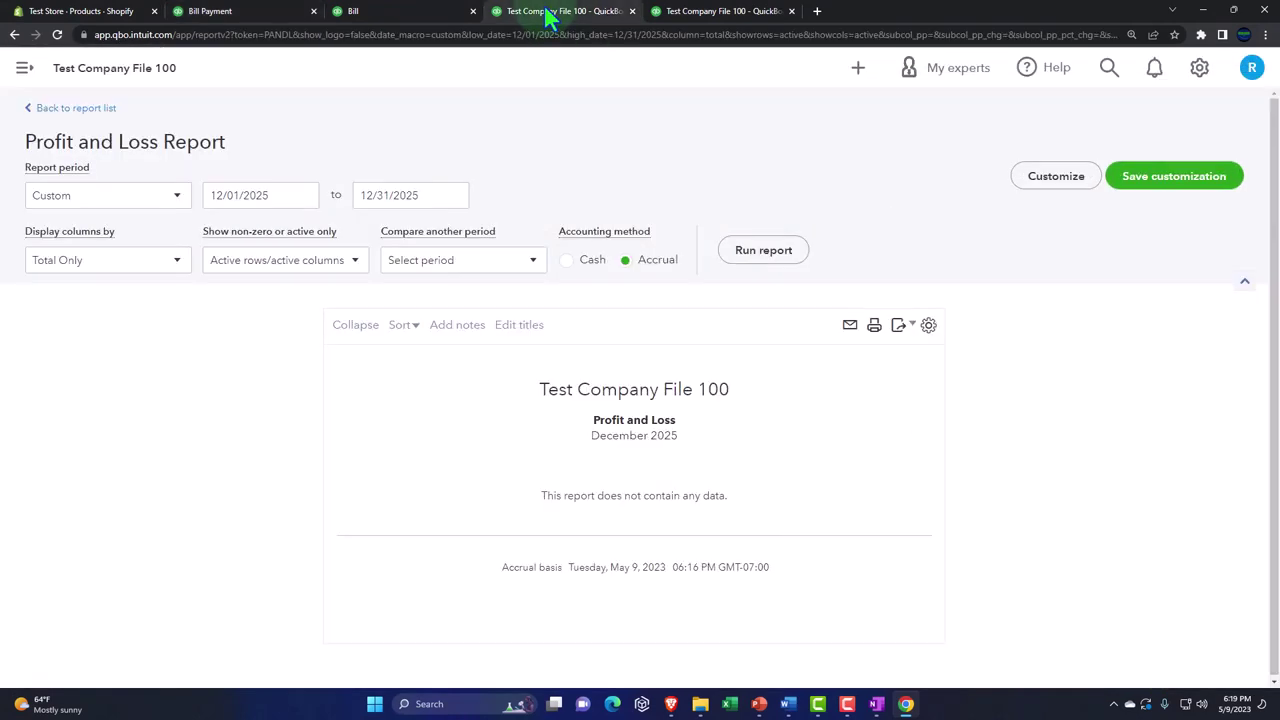
Rerun the Balance Sheet and inspect the transactions behind Checking's -3,000.00
left_click(423, 12)
scroll(740, 320, "up", 3)
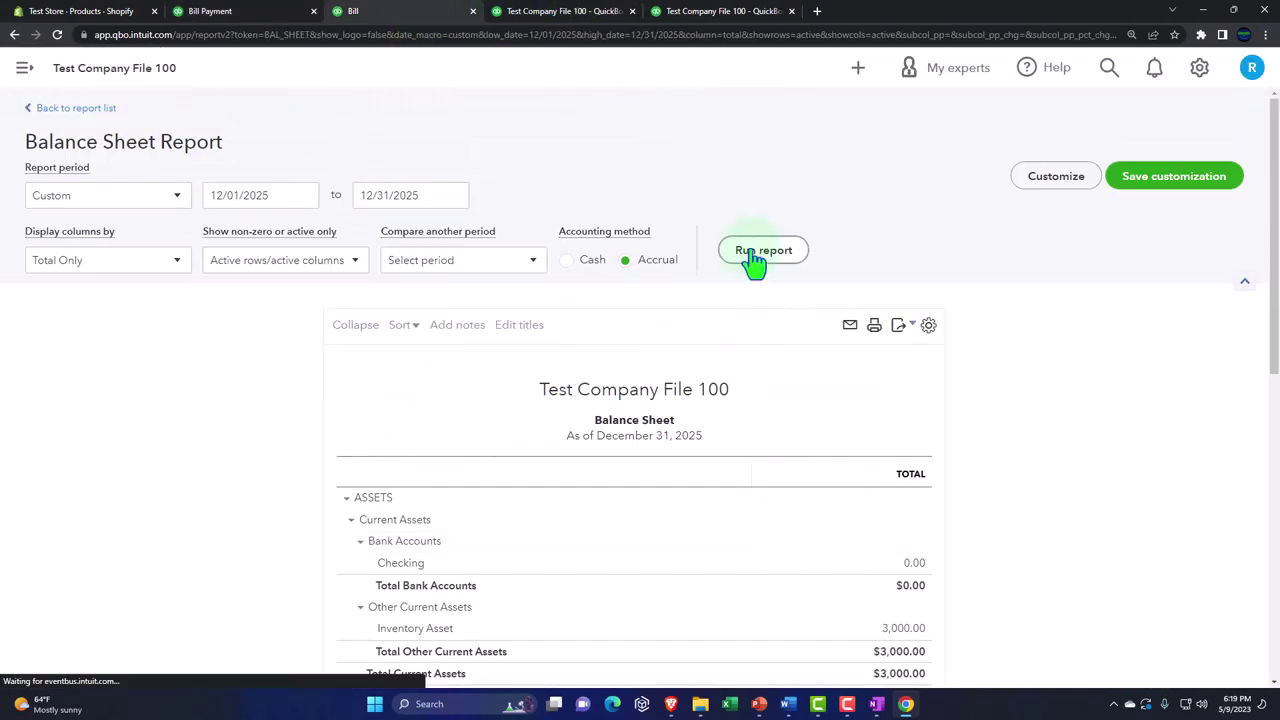
left_click(754, 252)
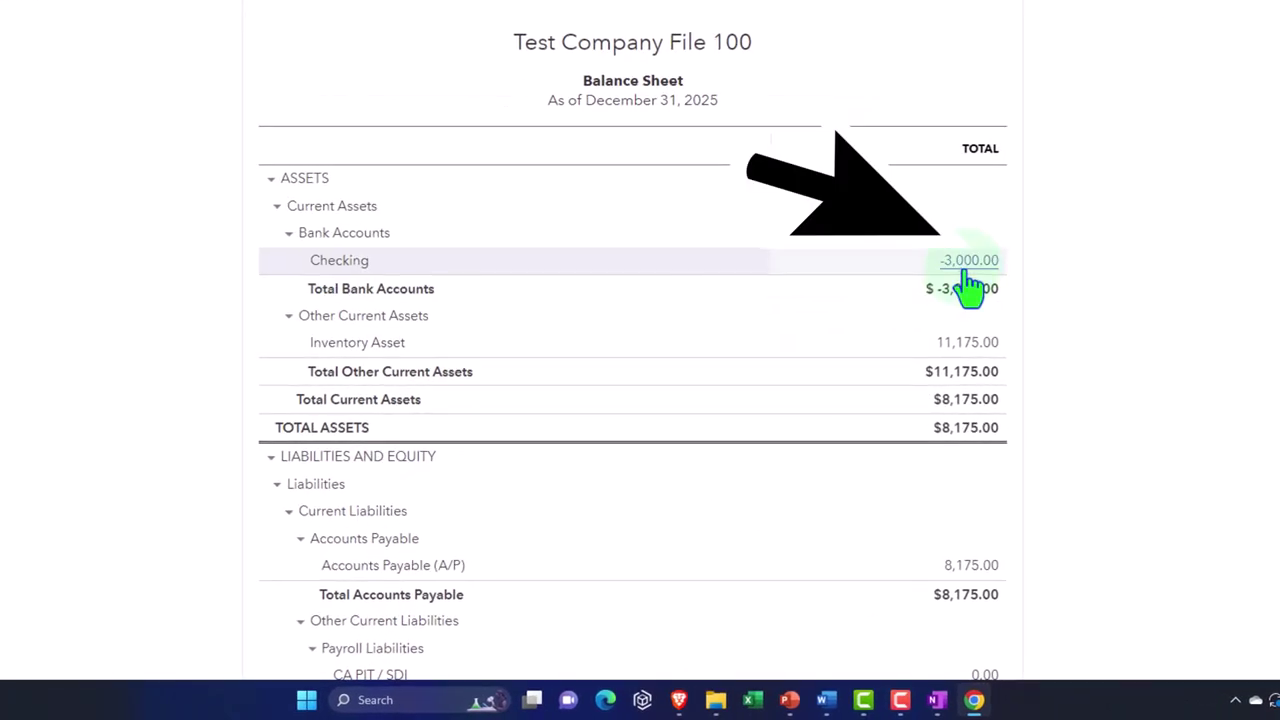
left_click(966, 274)
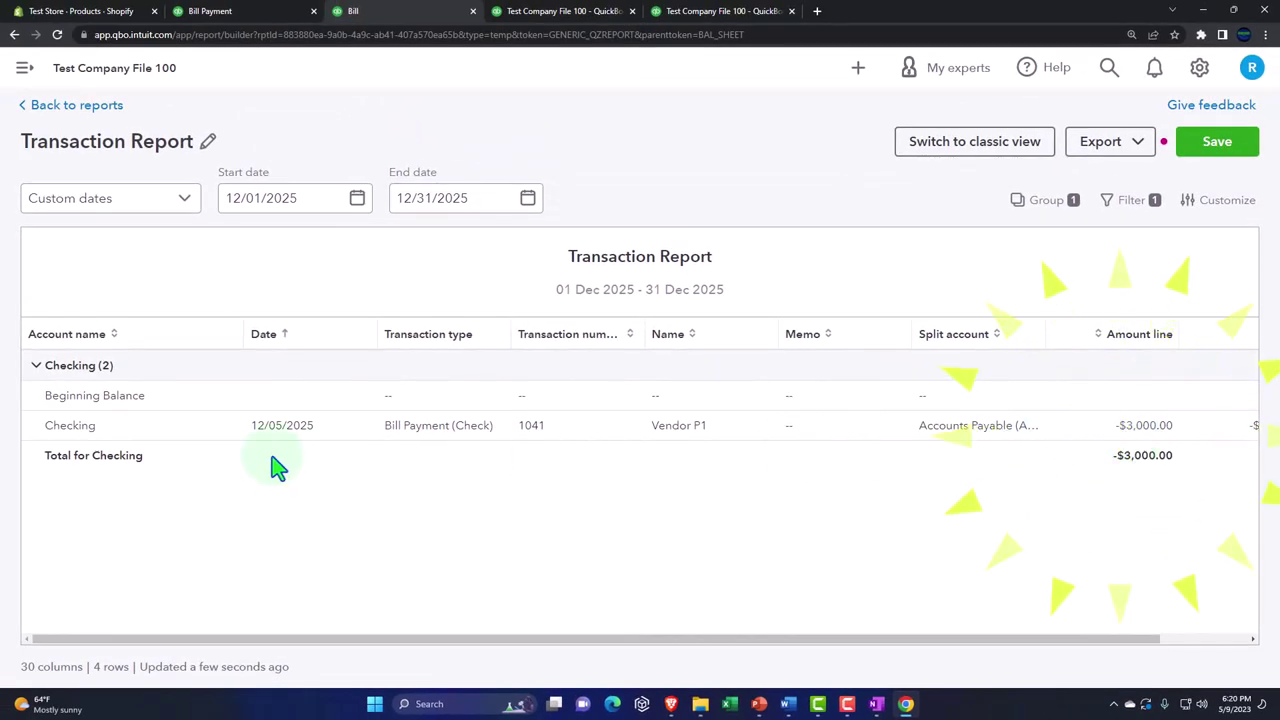
left_click(77, 106)
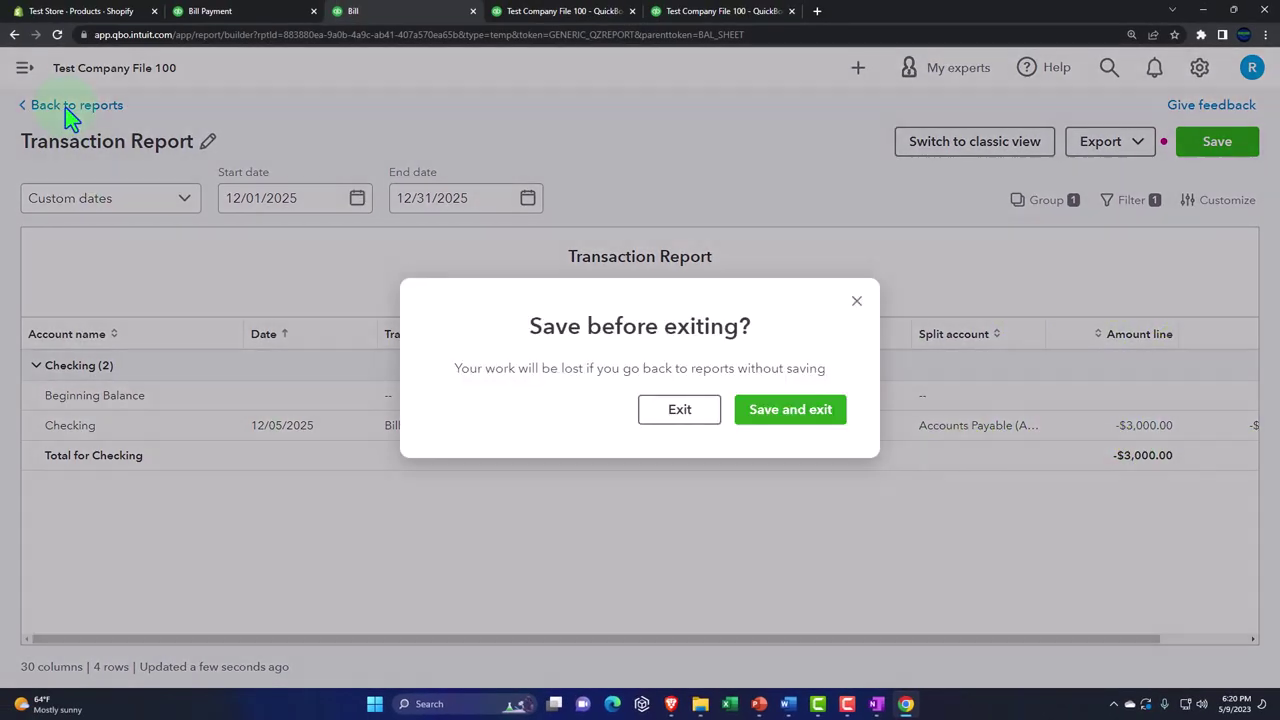
left_click(678, 416)
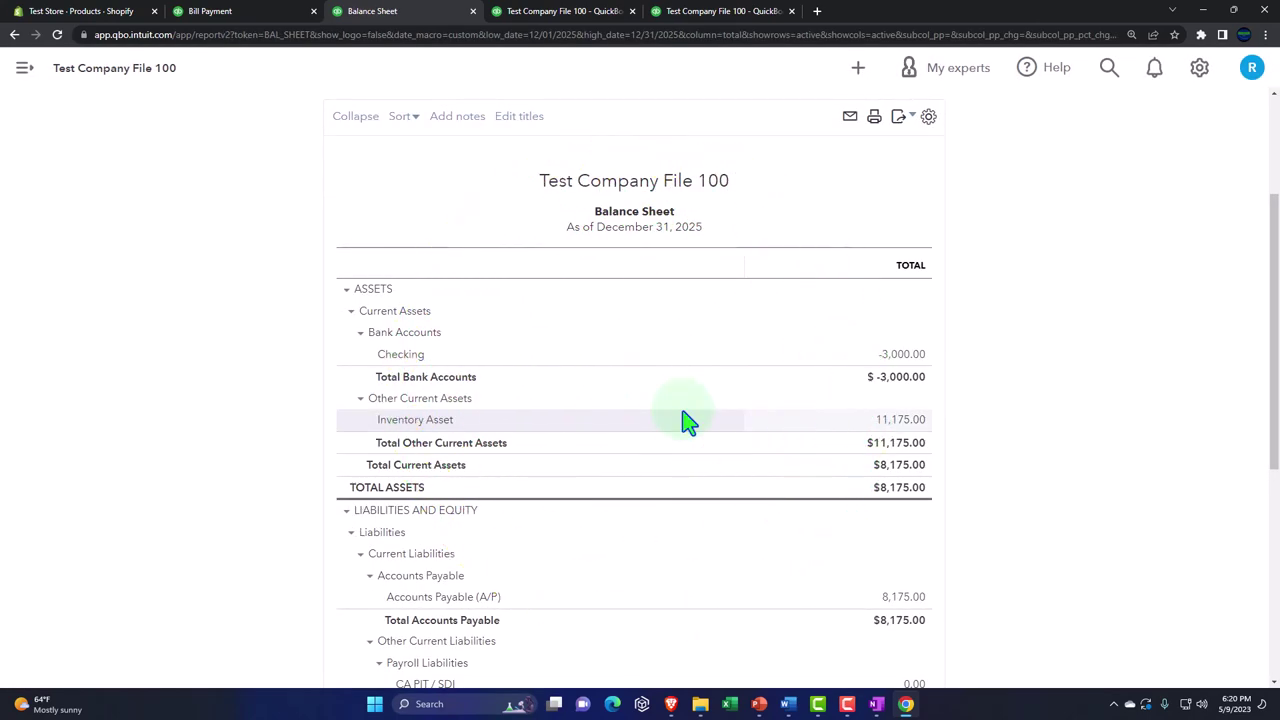
Inspect the transactions behind Accounts Payable's 8,175.00 and return to the Balance Sheet
scroll(688, 420, "down", 4)
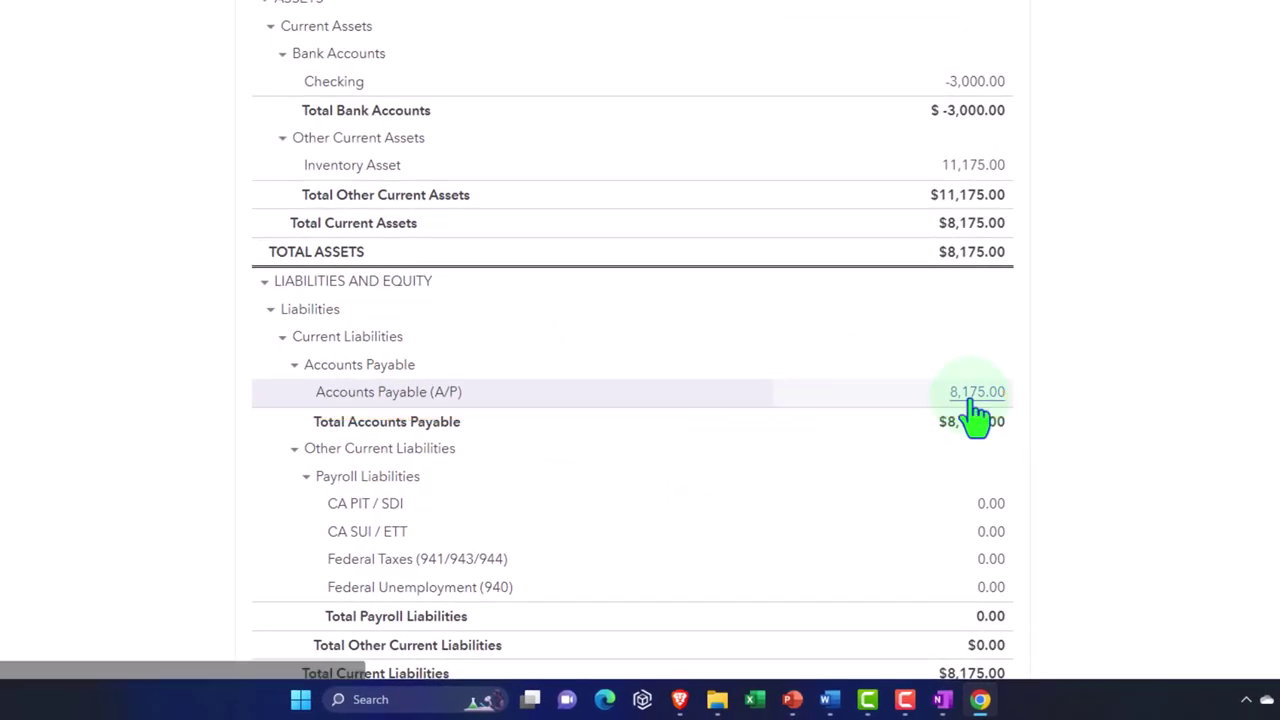
left_click(970, 395)
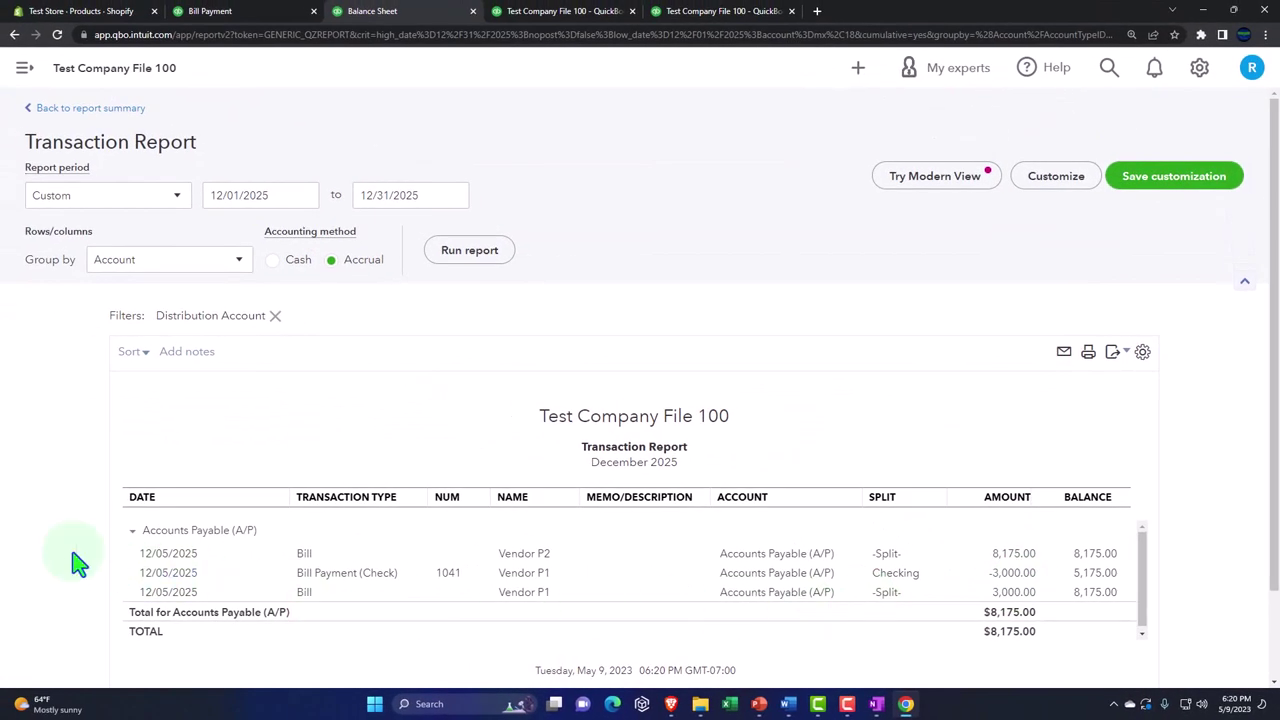
left_click(92, 109)
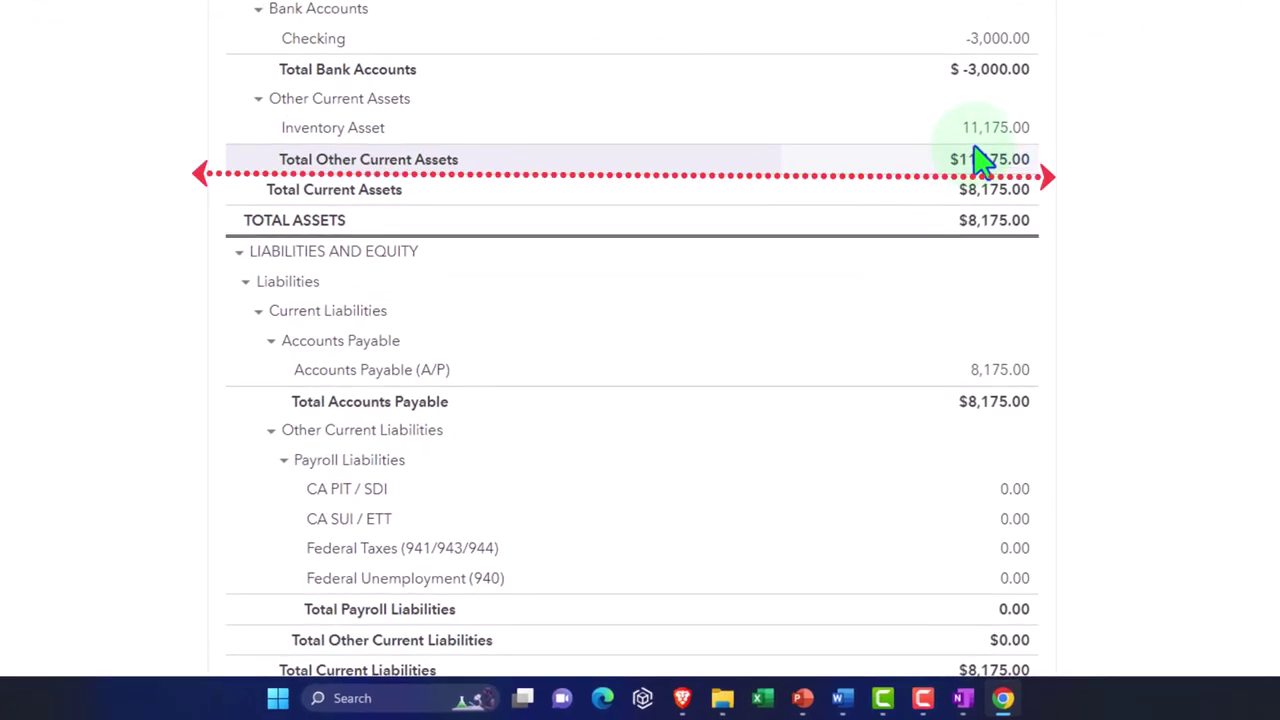
Rerun the Profit and Loss and Inventory Valuation Summary, now totalling $11,175
left_click(550, 11)
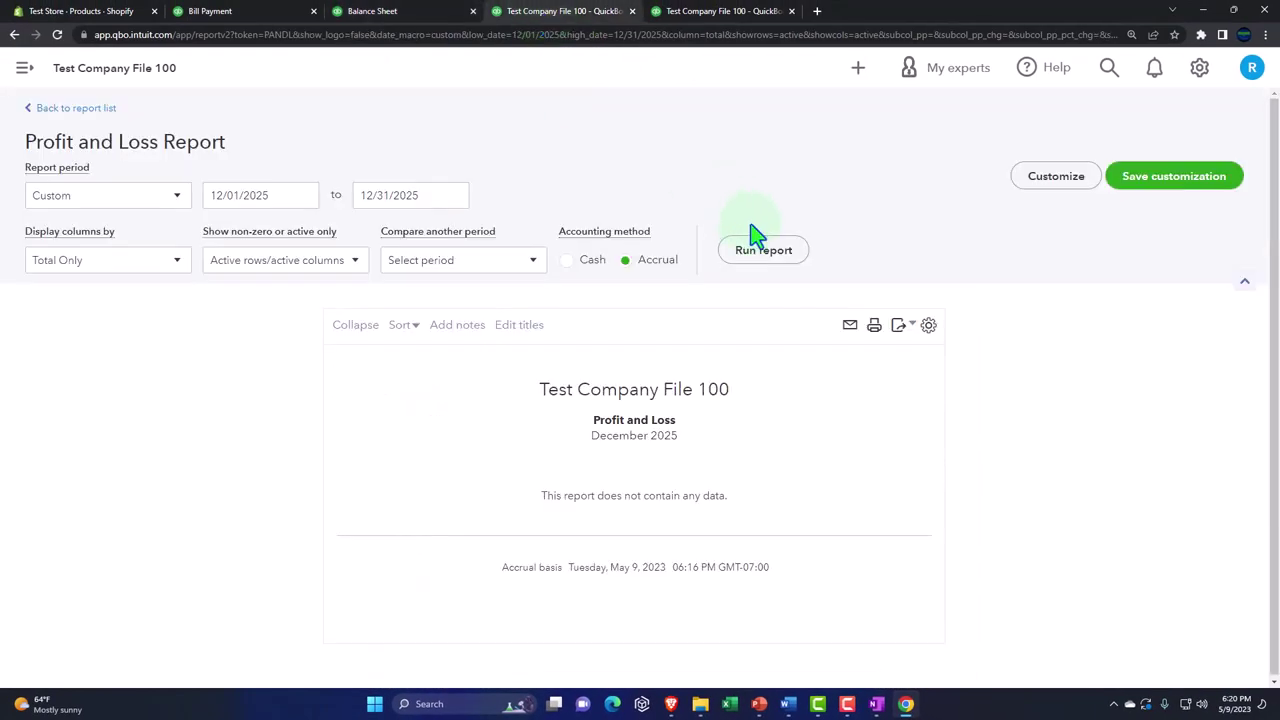
left_click(760, 252)
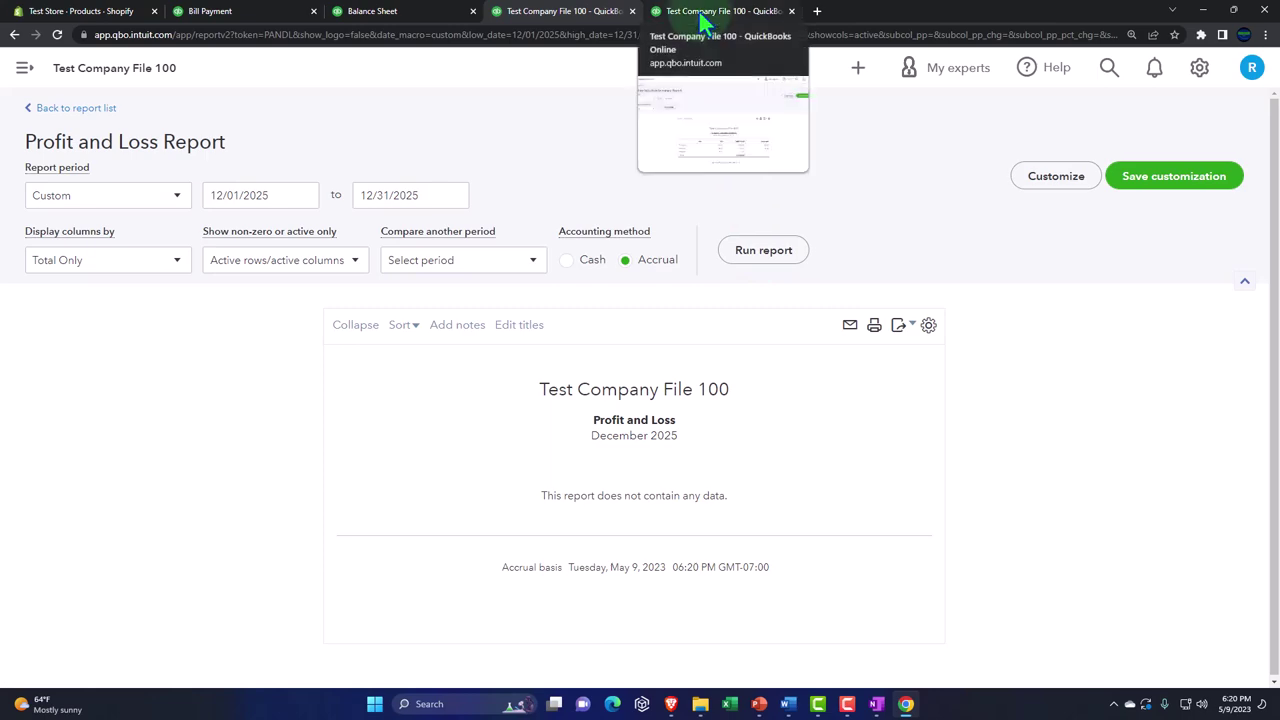
left_click(698, 13)
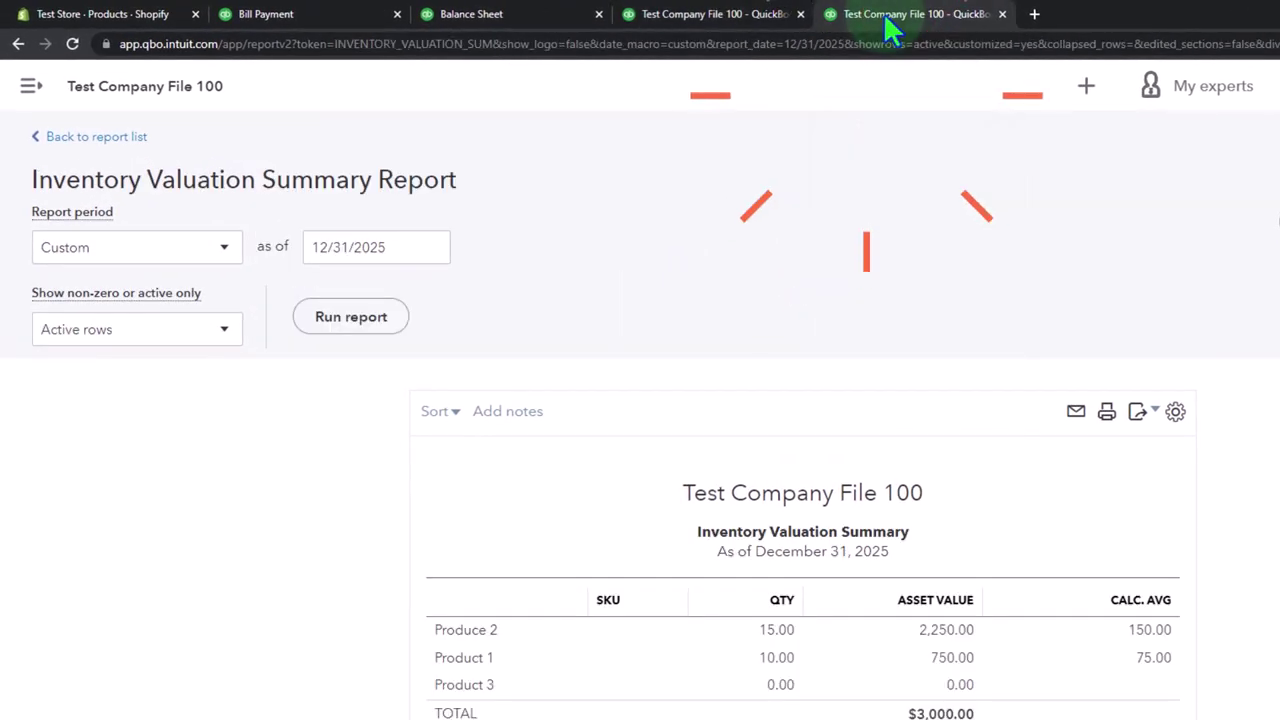
left_click(352, 317)
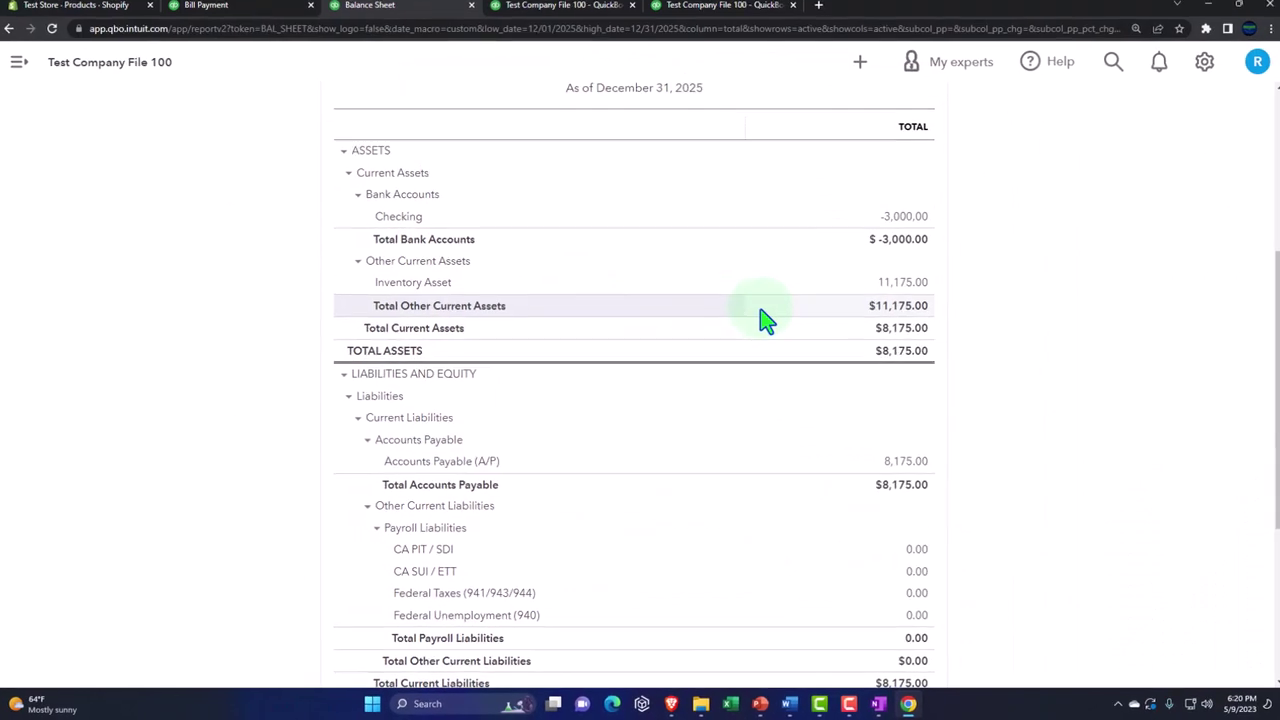
scroll(897, 307, "up", 1)
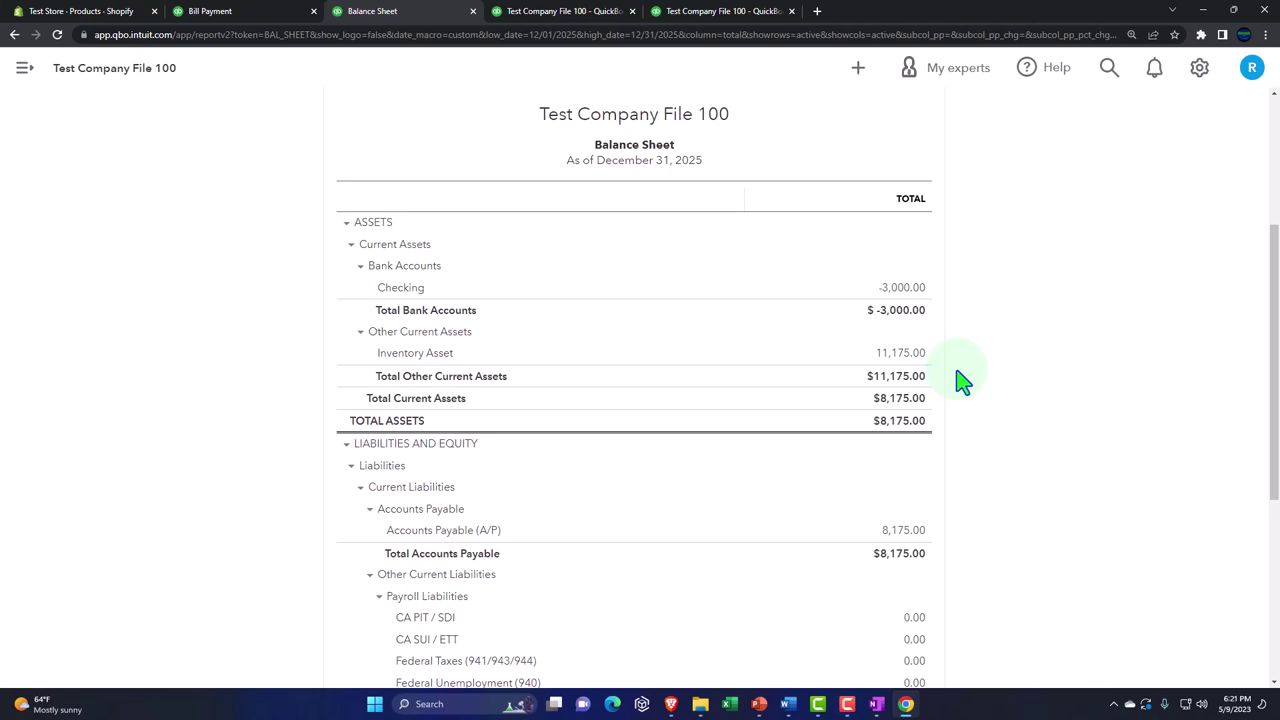
left_click(917, 358)
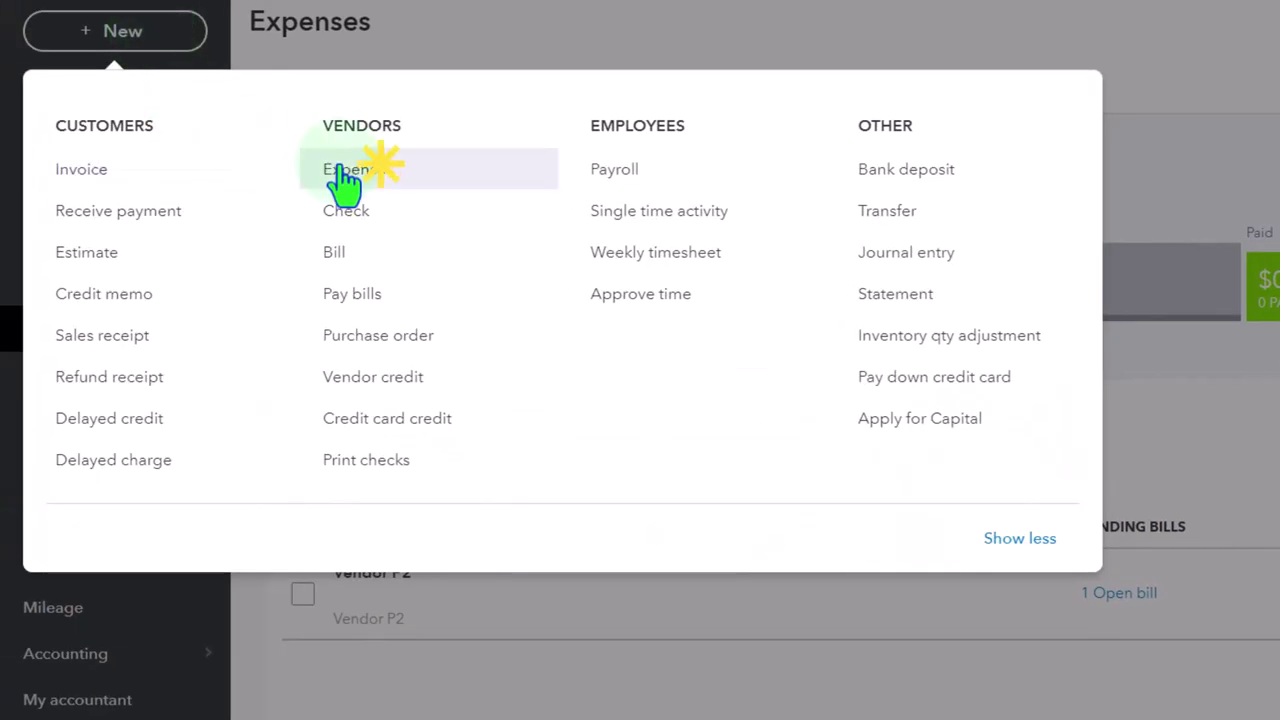
left_click(345, 178)
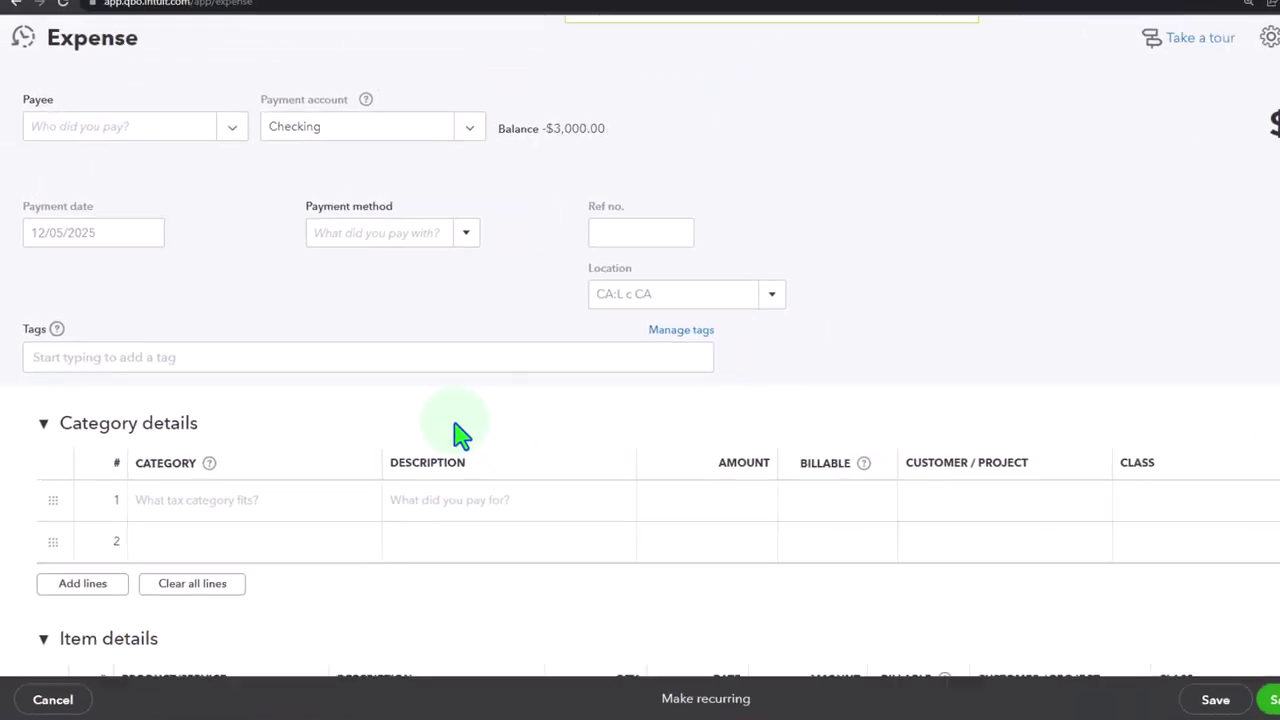
scroll(415, 428, "down", 2)
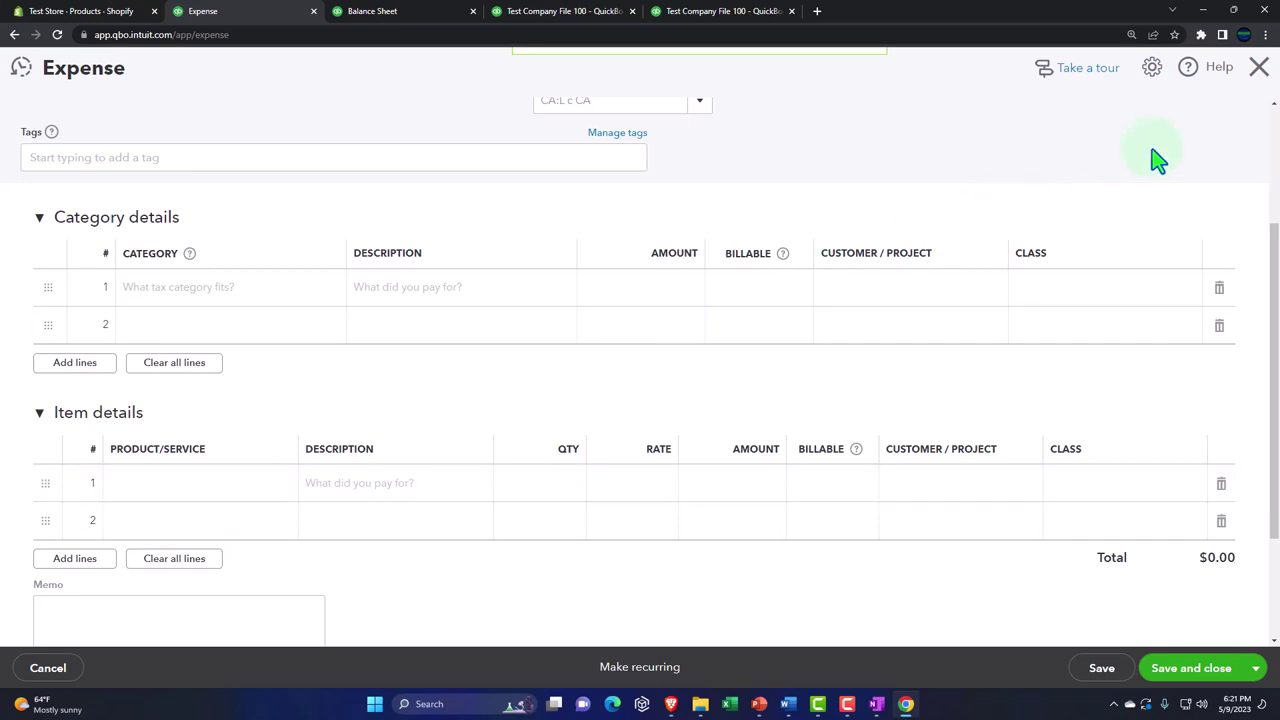
left_click(1258, 70)
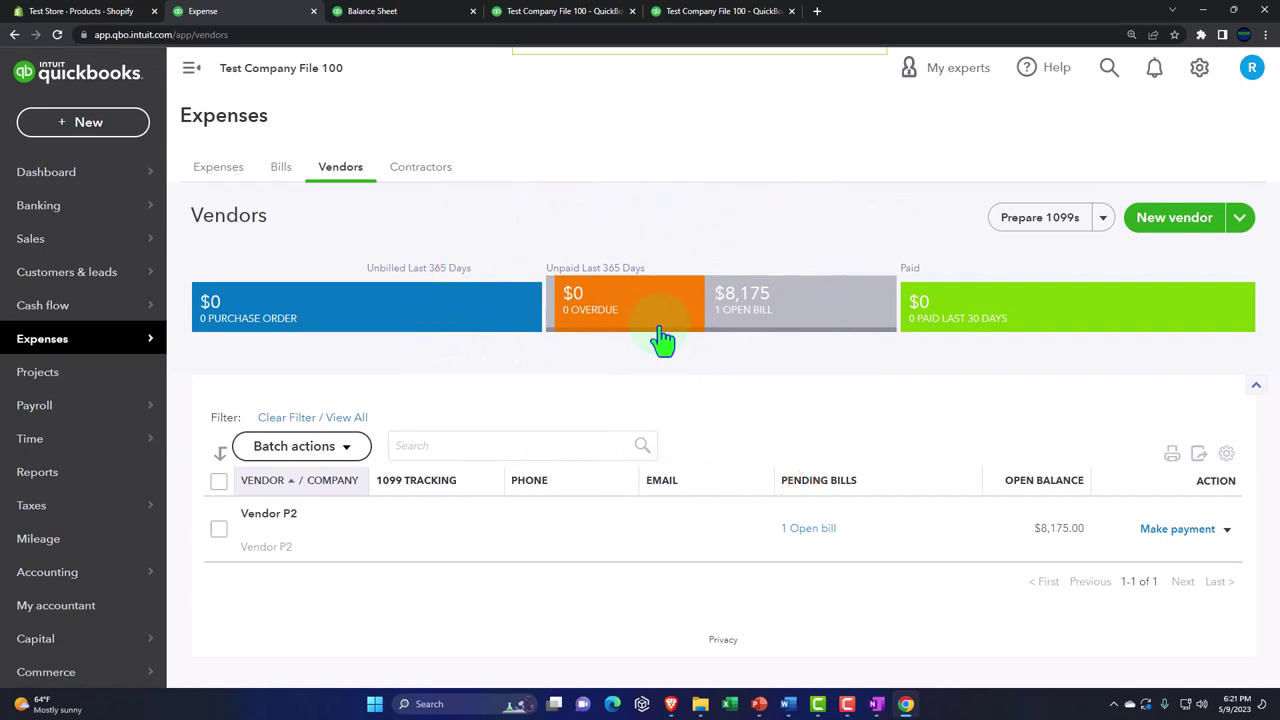
Revisit the report tabs to show inventory quantities 35, 15 and 30 totalling $11,175
left_click(423, 13)
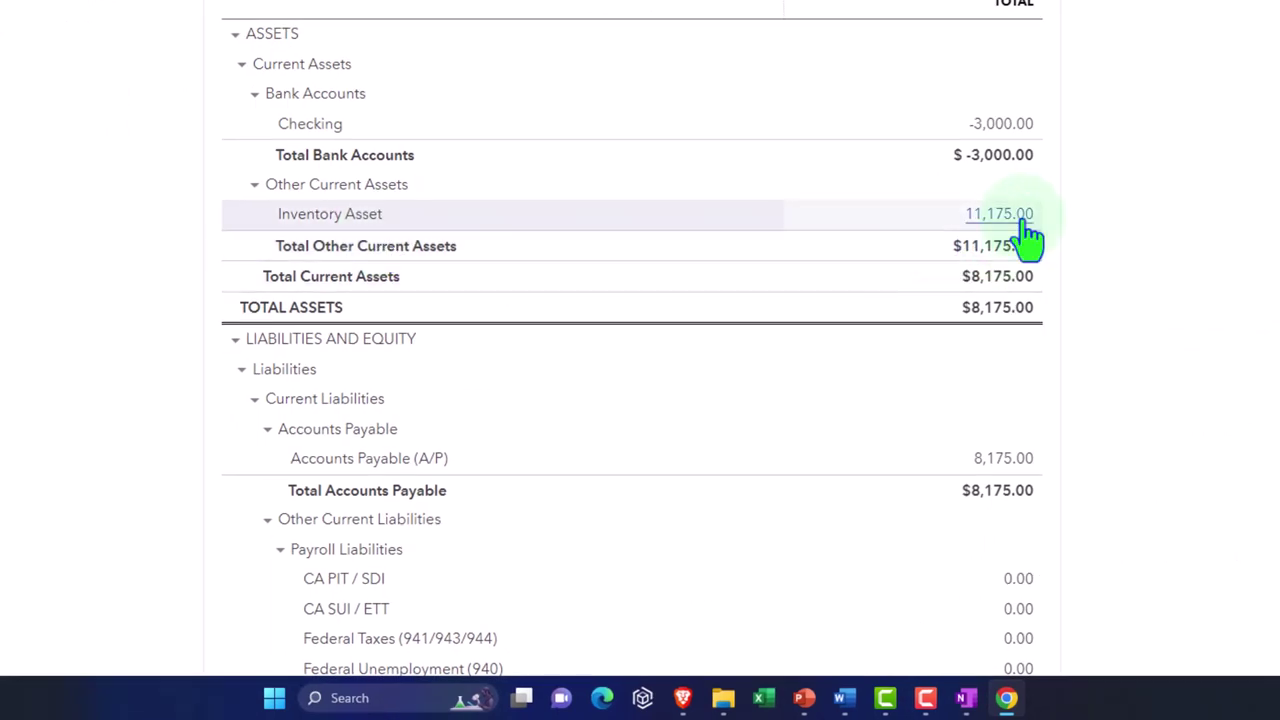
left_click(1030, 237)
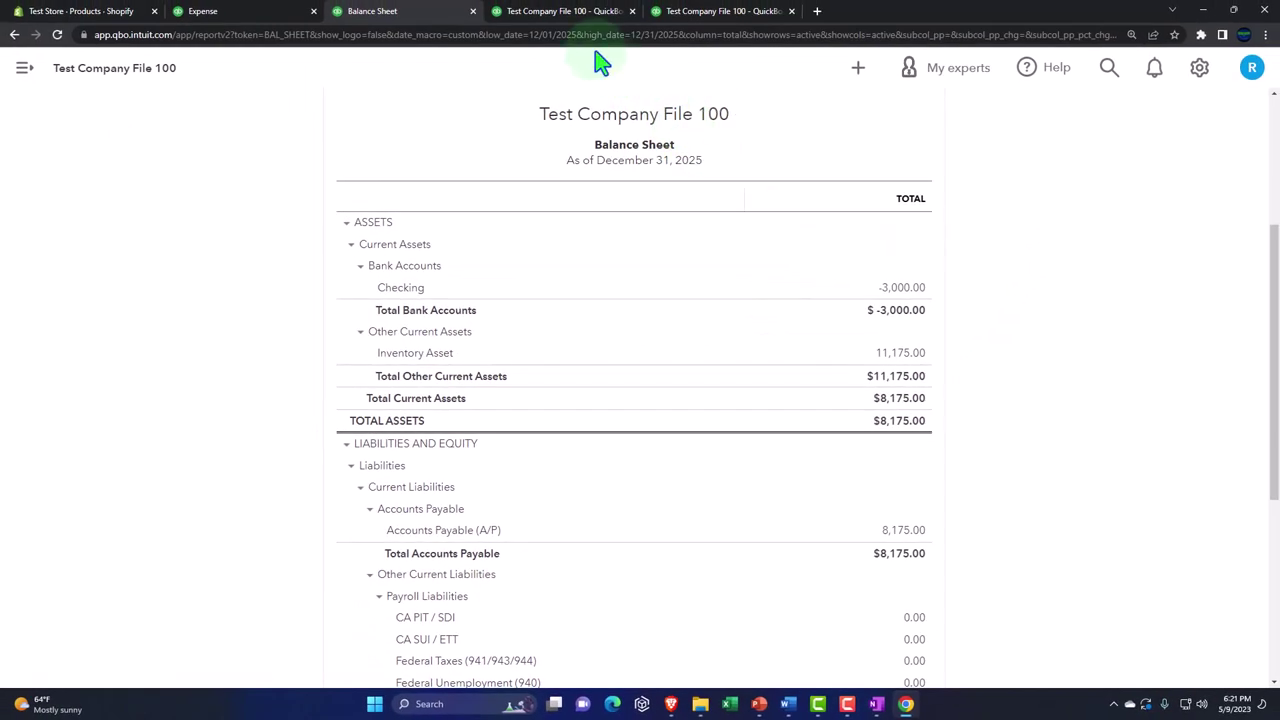
left_click(565, 18)
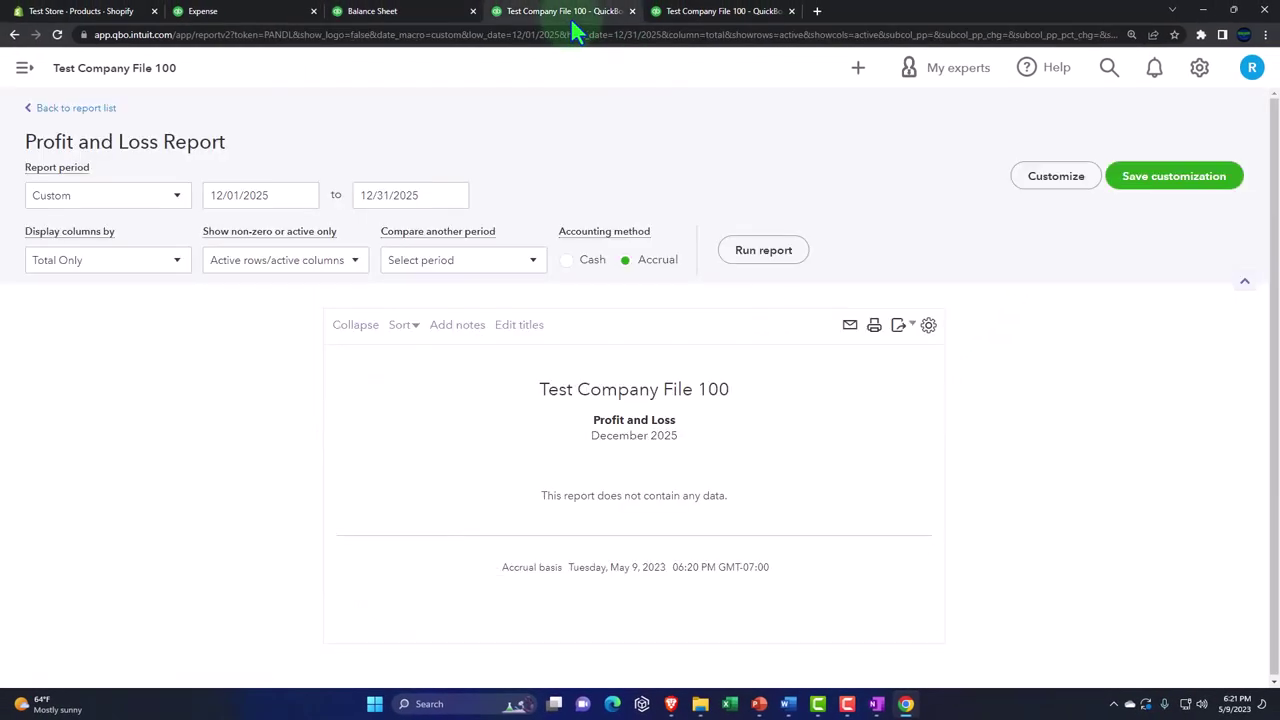
left_click(708, 12)
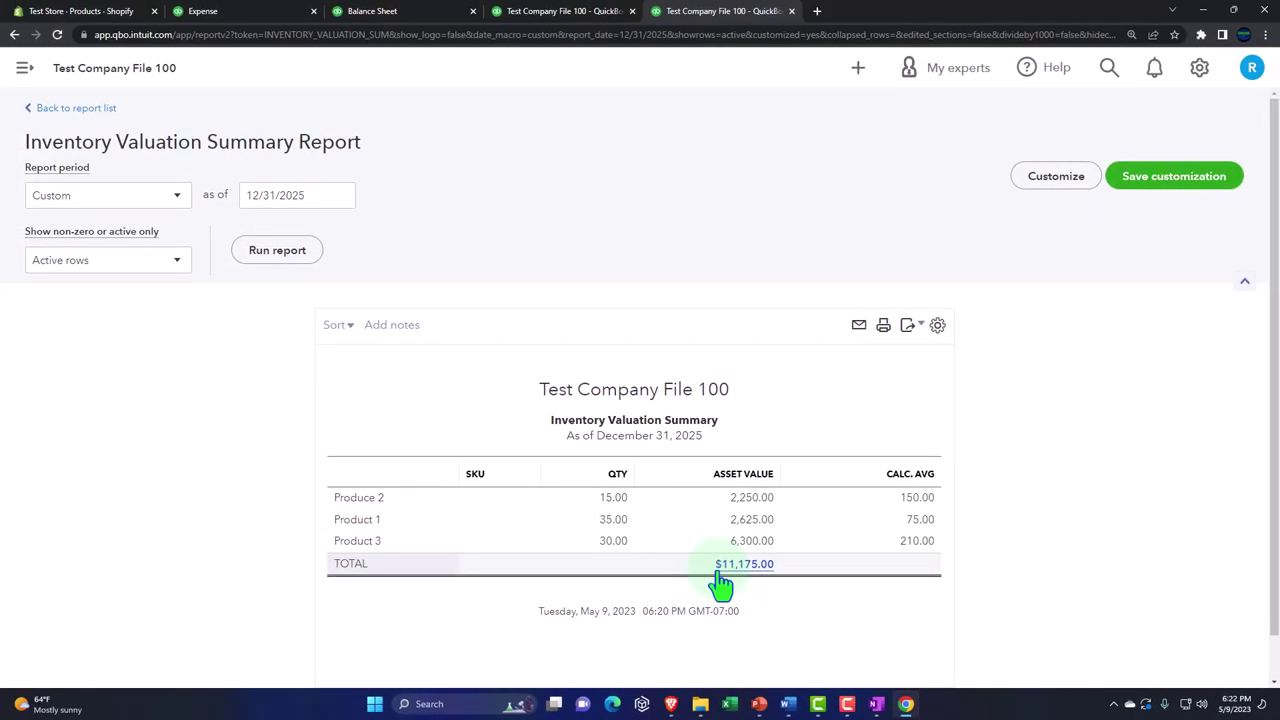
left_click(255, 14)
left_click(130, 121)
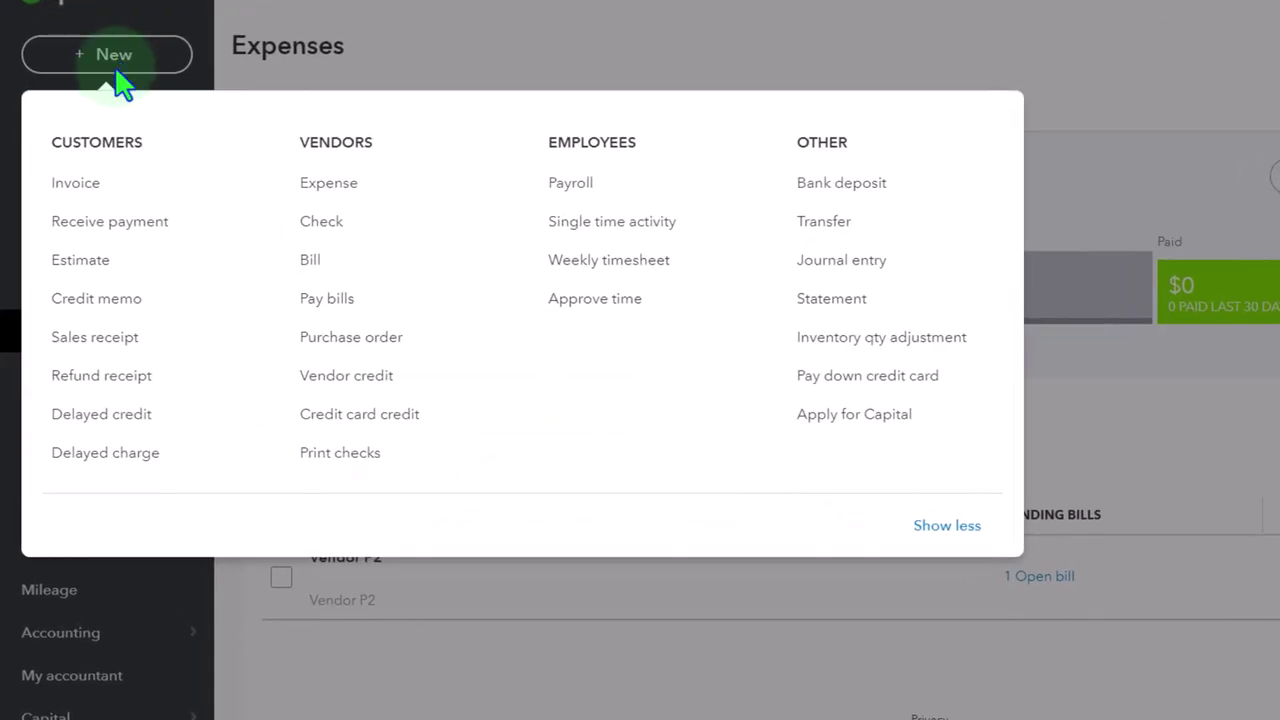
left_click(90, 198)
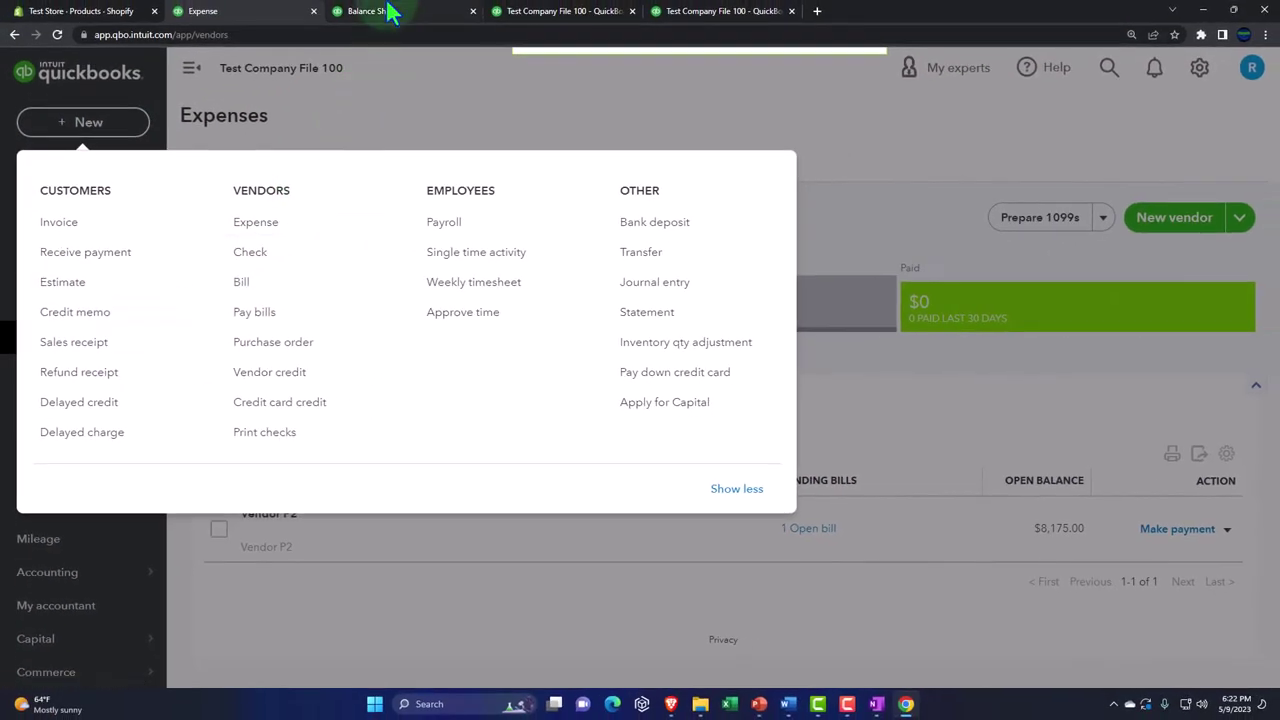
left_click(390, 12)
left_click(535, 12)
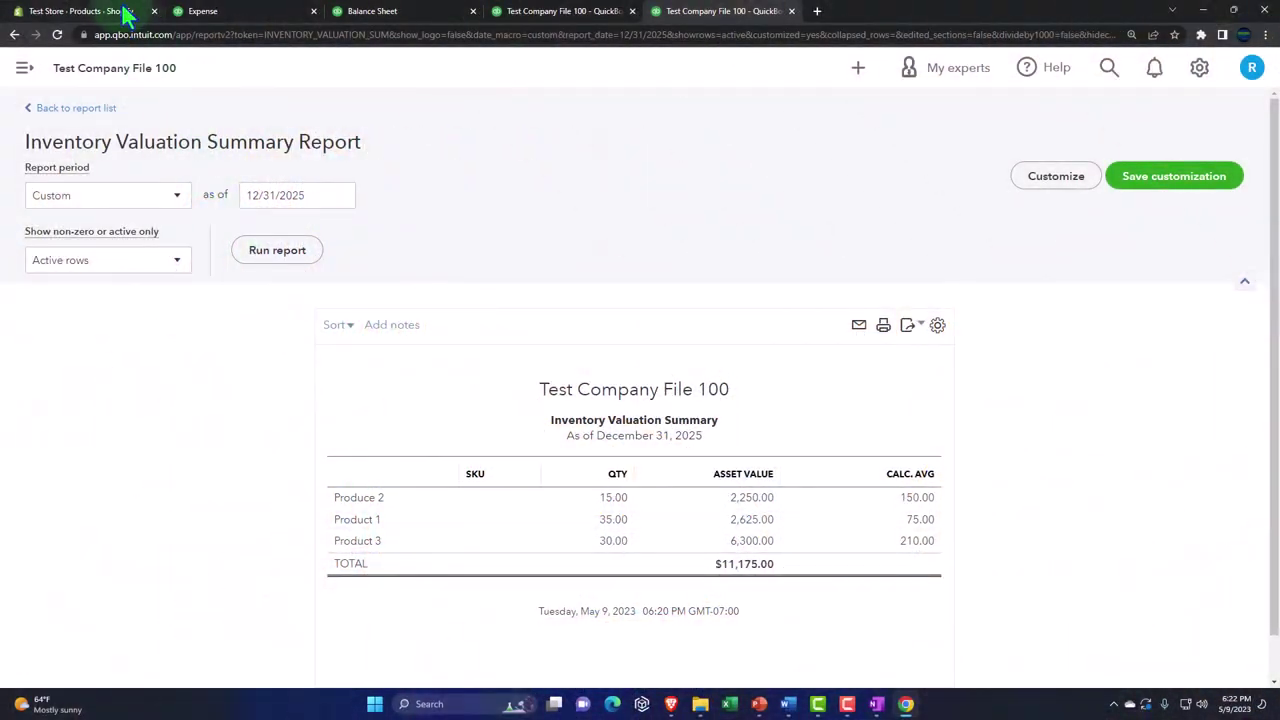
left_click(113, 12)
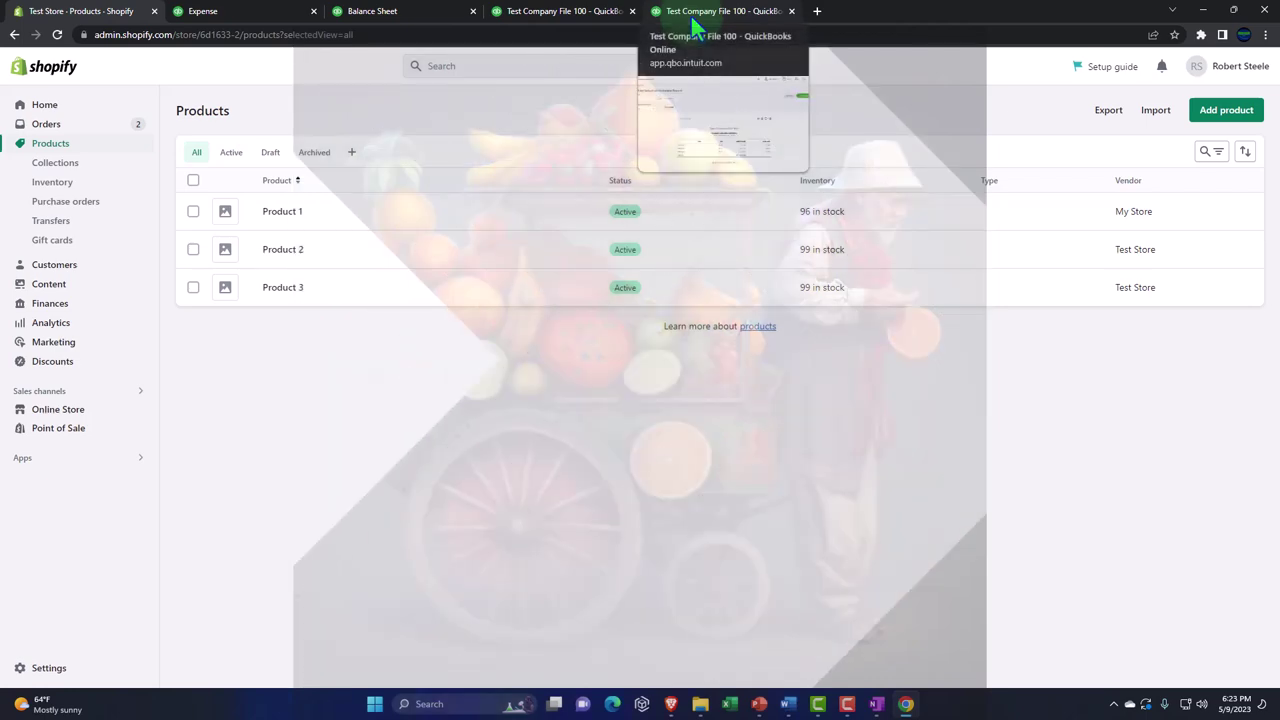
left_click(695, 20)
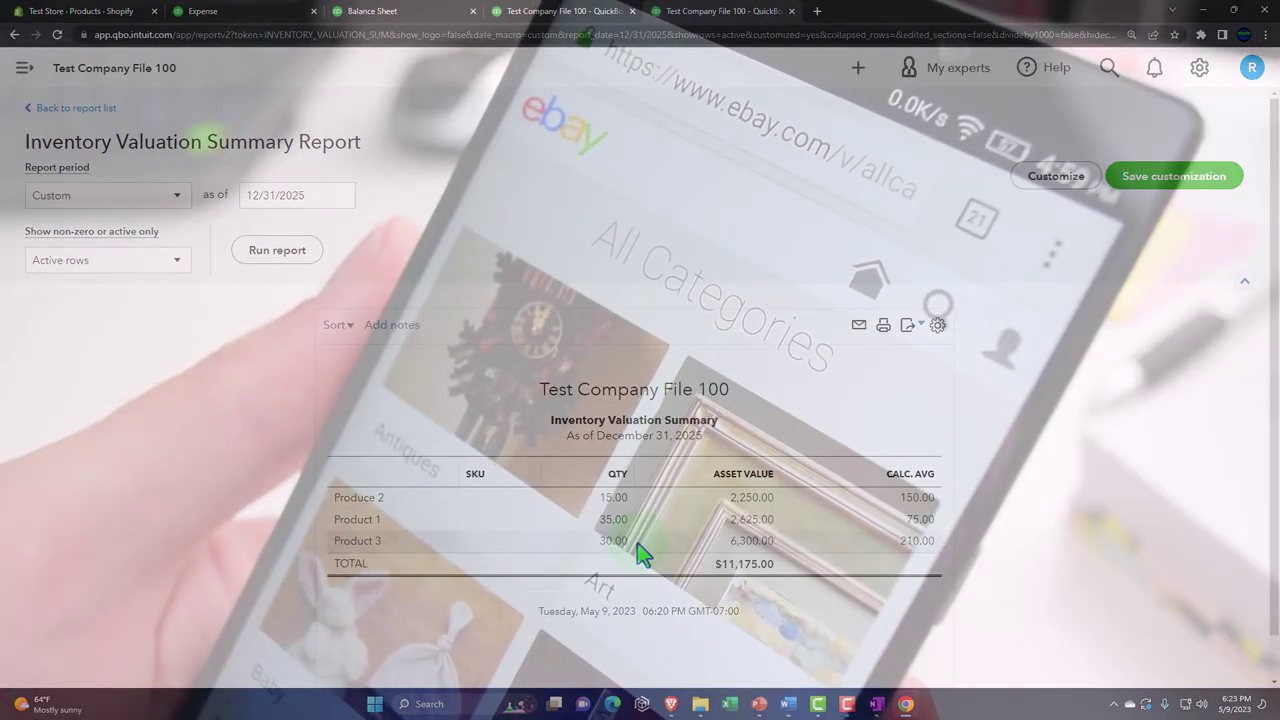
Check inventory quantities in Sales > Products and services, then return to the Profit and Loss
left_click(428, 12)
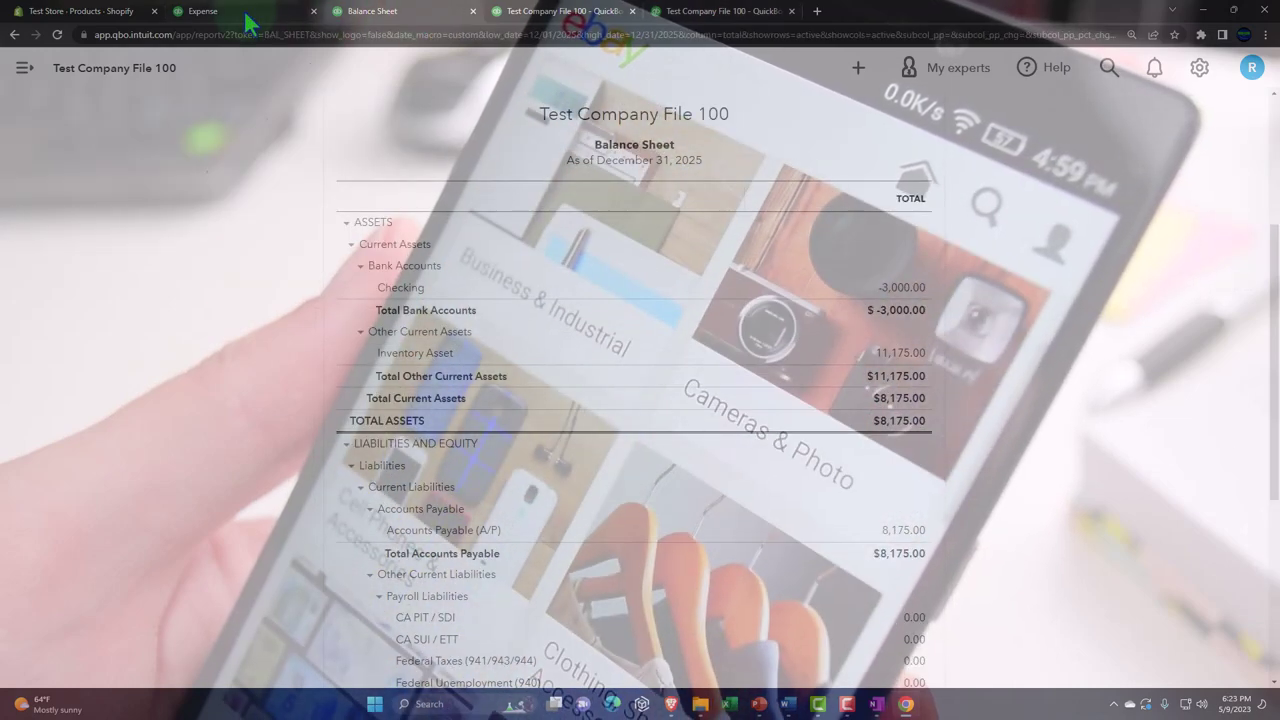
left_click(245, 12)
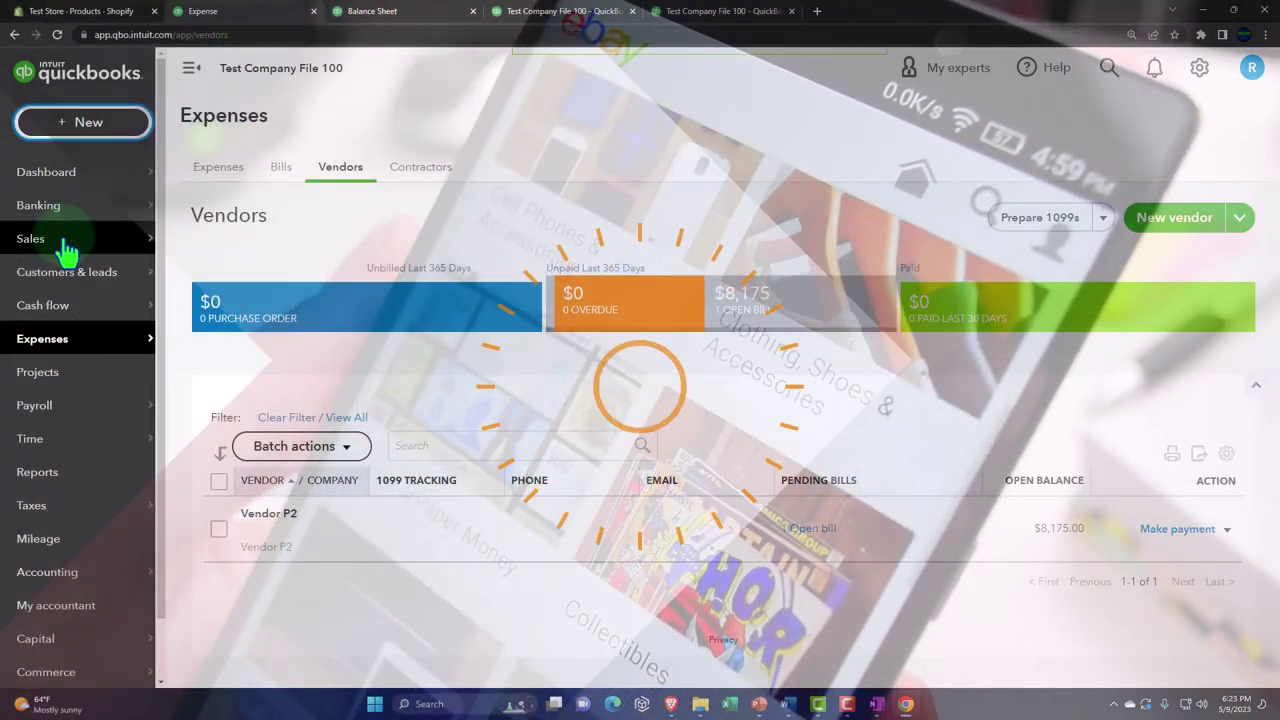
left_click(63, 241)
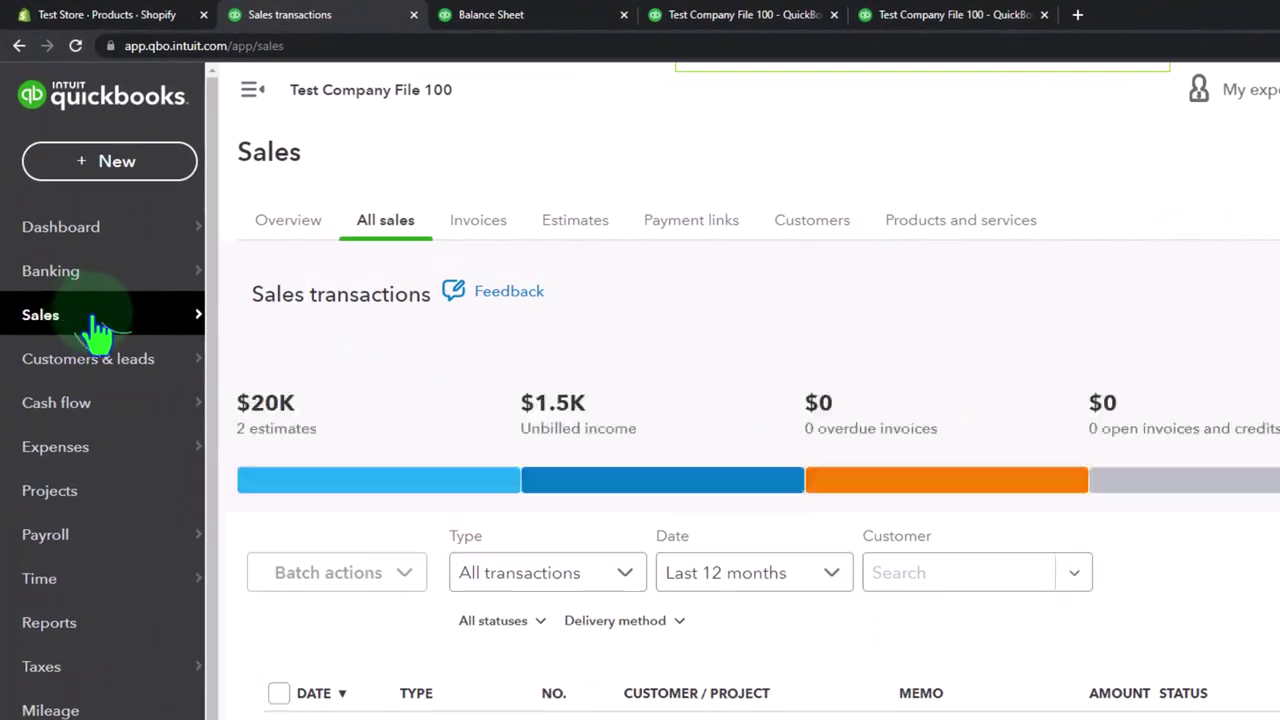
left_click(970, 226)
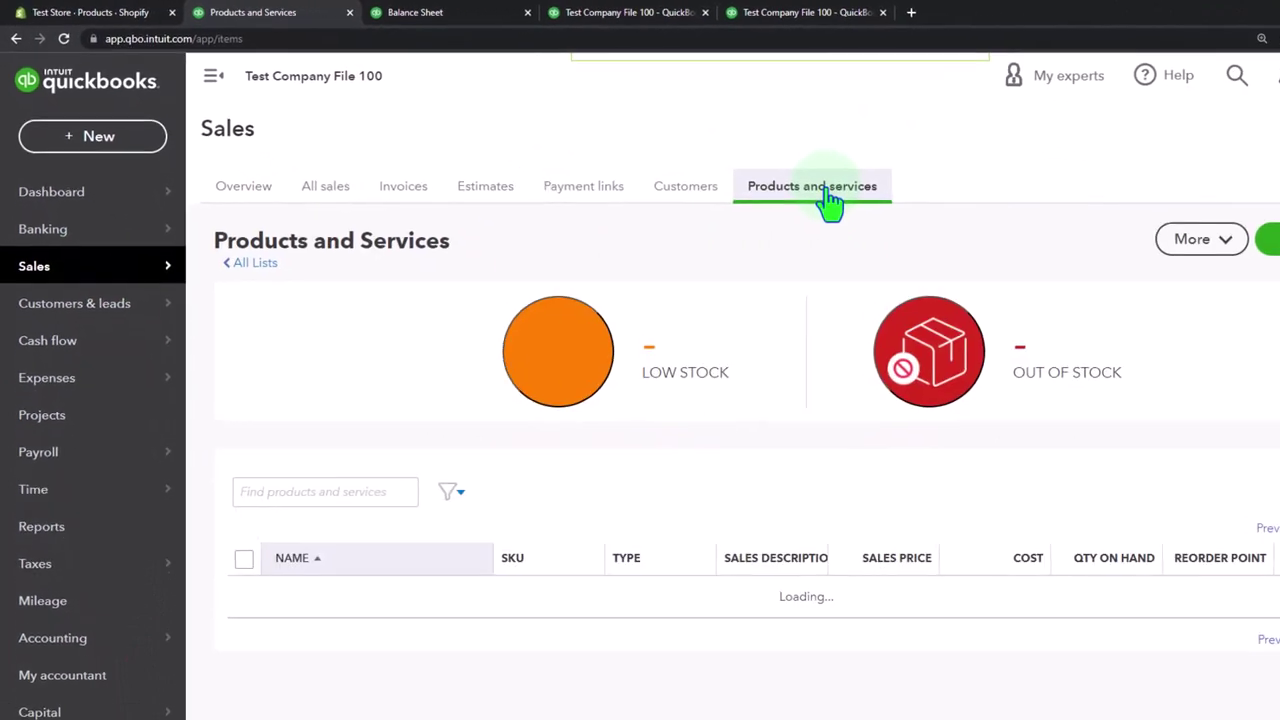
scroll(655, 413, "down", 4)
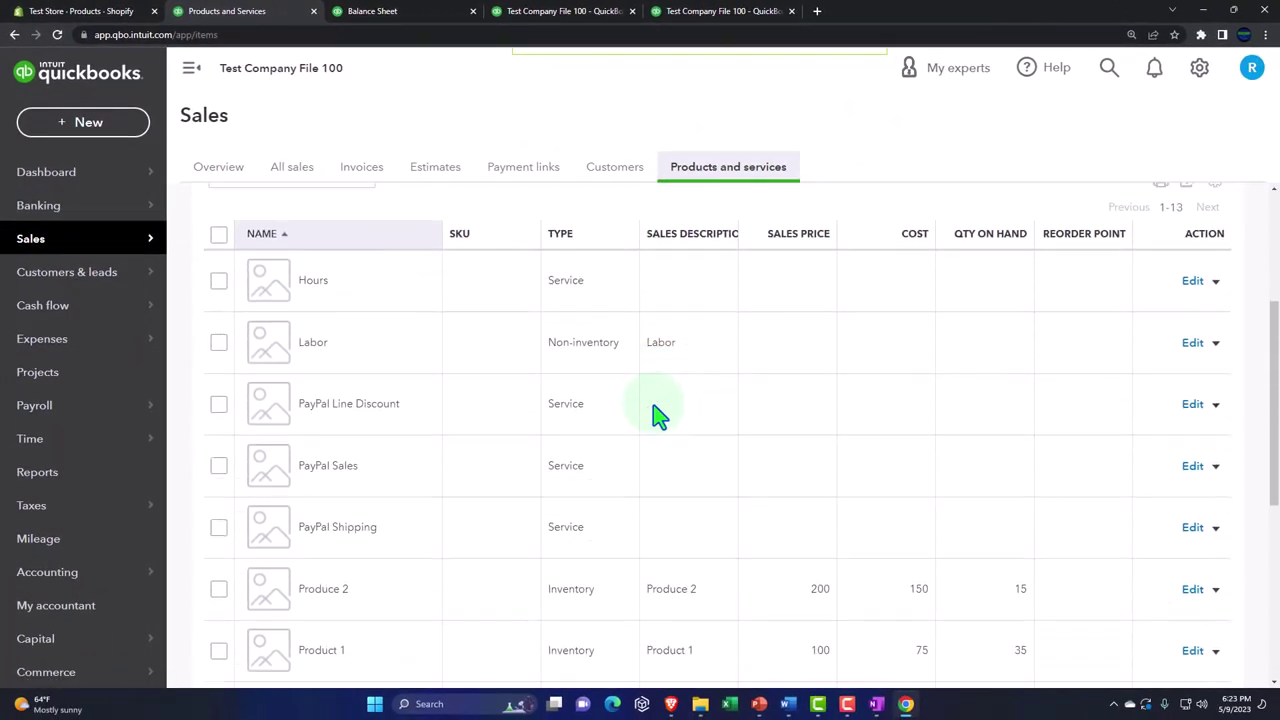
scroll(655, 413, "down", 1)
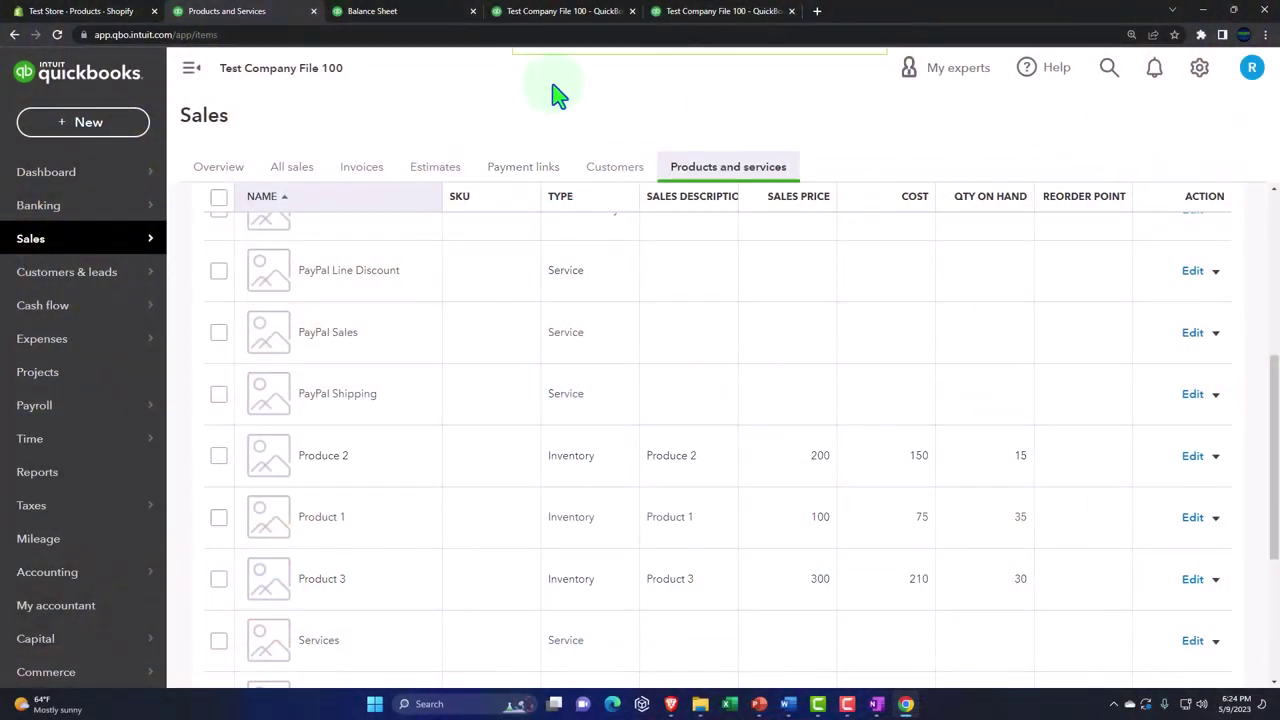
left_click(428, 18)
left_click(518, 12)
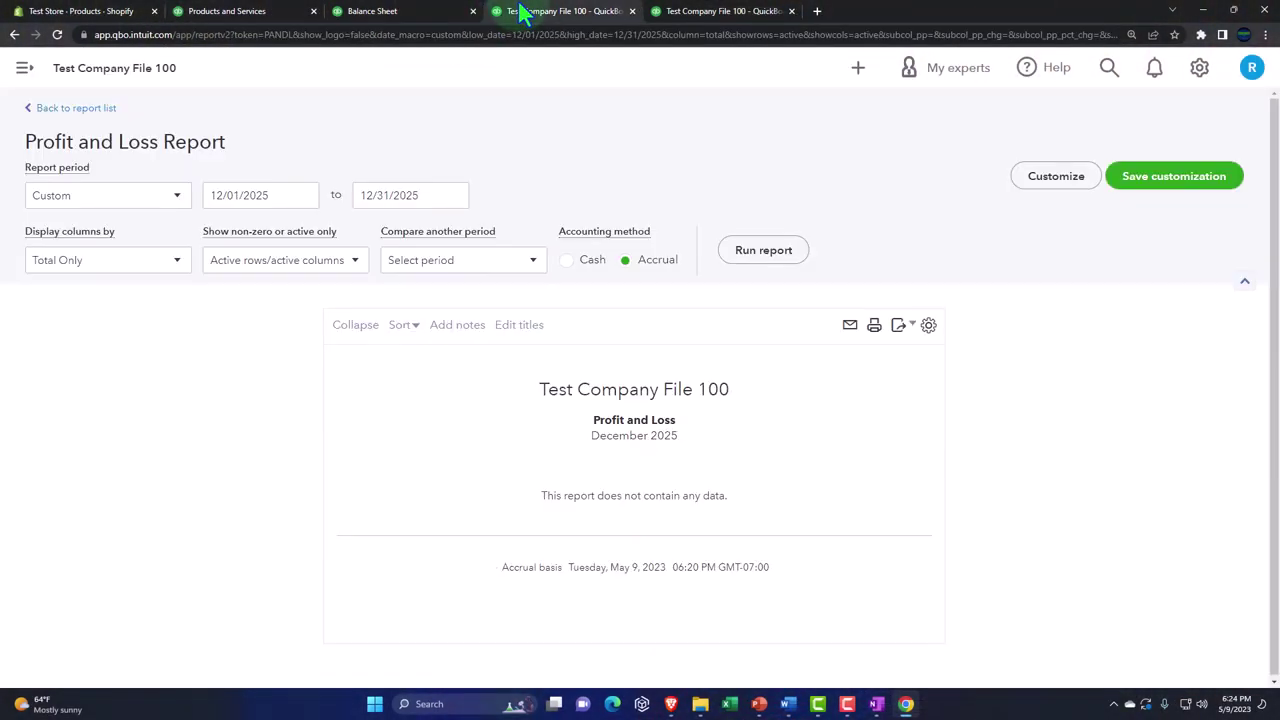
Review the Balance Sheet's Inventory Asset 11,175.00 and Accounts Payable 8,175.00, then switch to the Shopify store
left_click(420, 20)
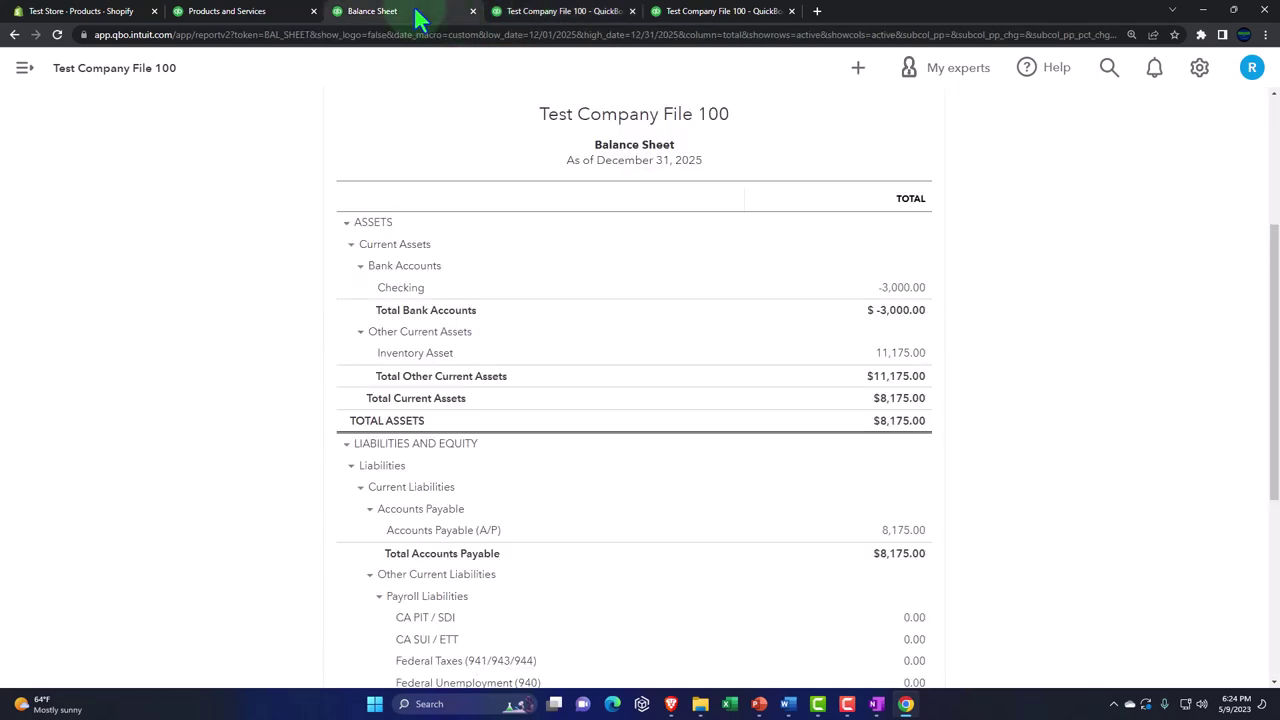
scroll(320, 420, "up", 1)
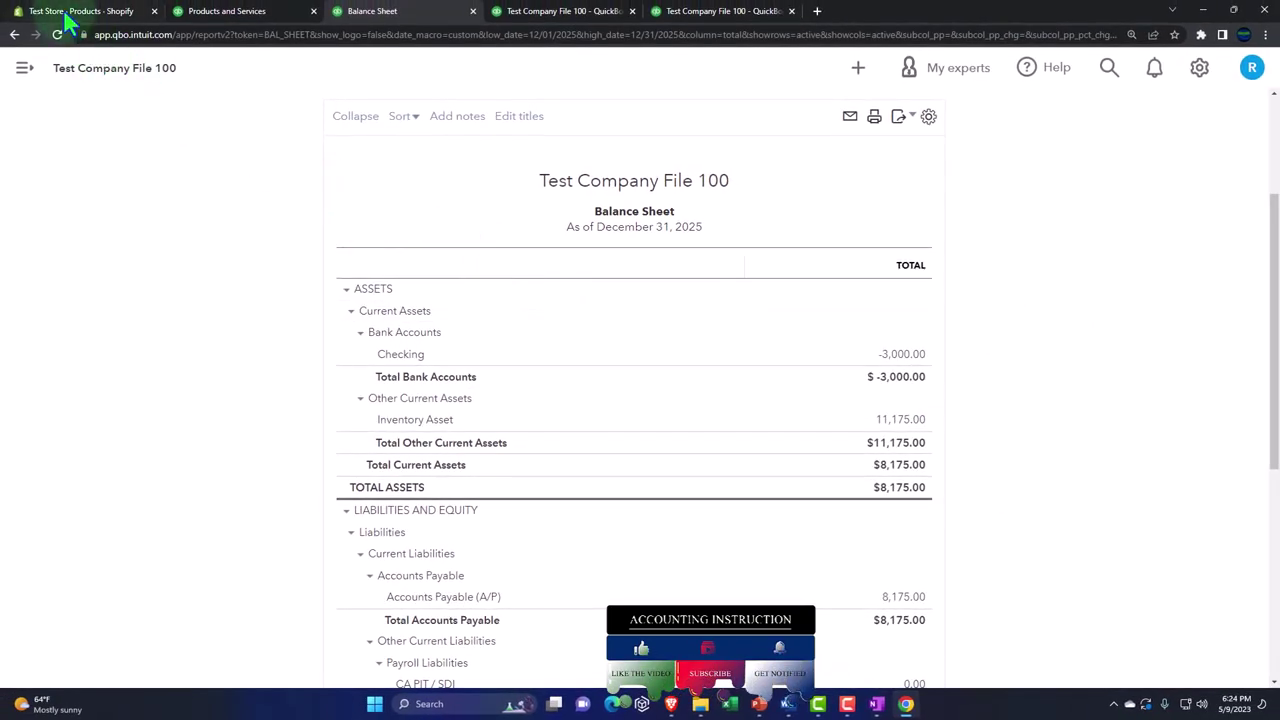
left_click(68, 14)
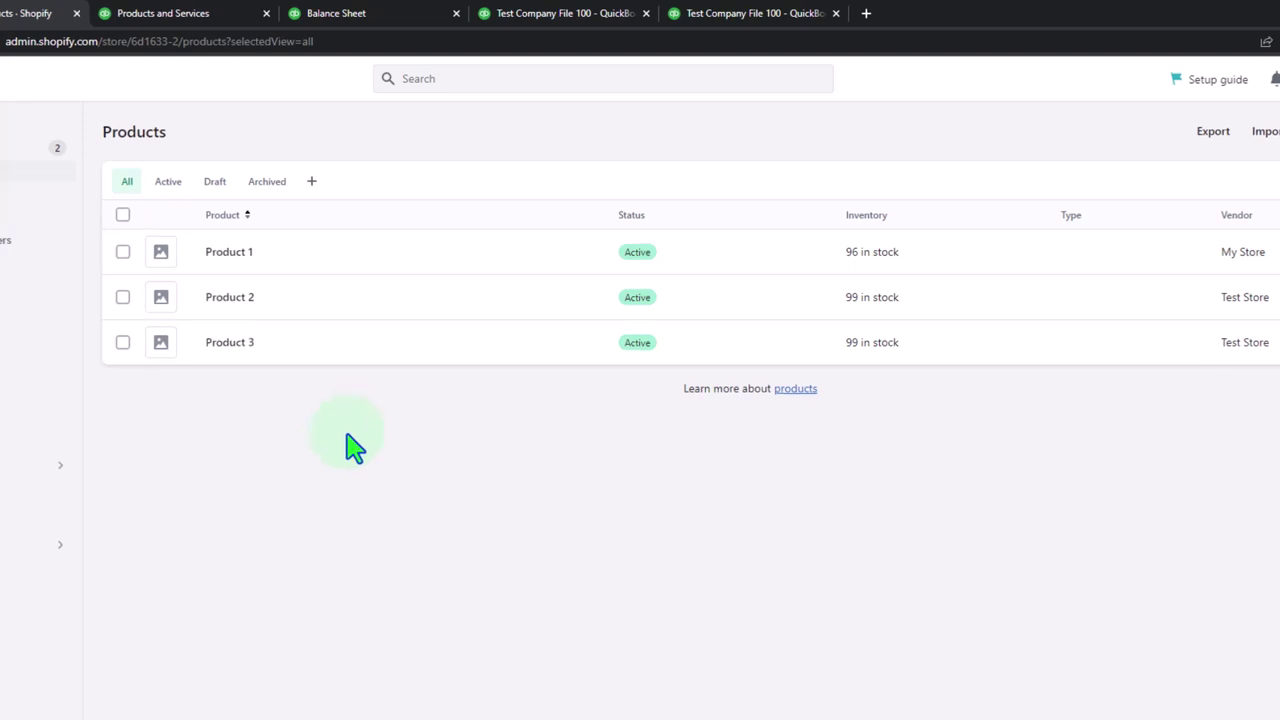
After checking Shopify stock levels of 96, 99 and 99, return to the QuickBooks Balance Sheet
left_click(363, 15)
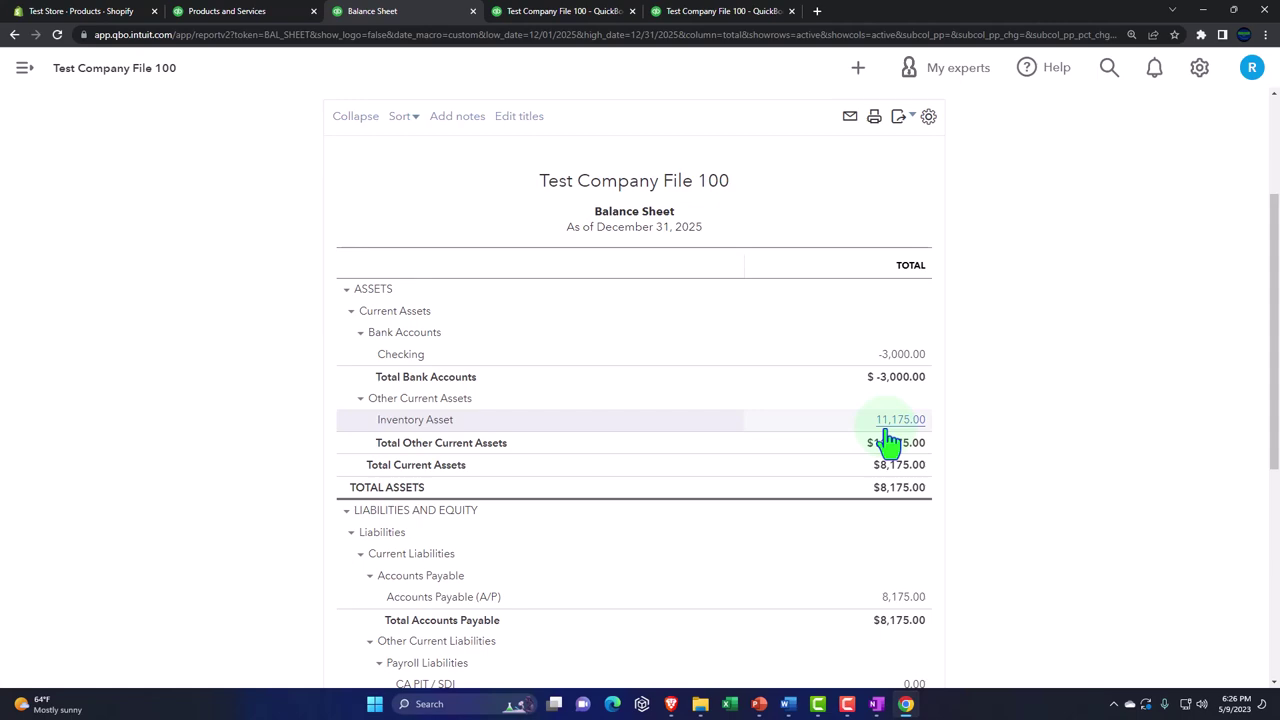
left_click(888, 436)
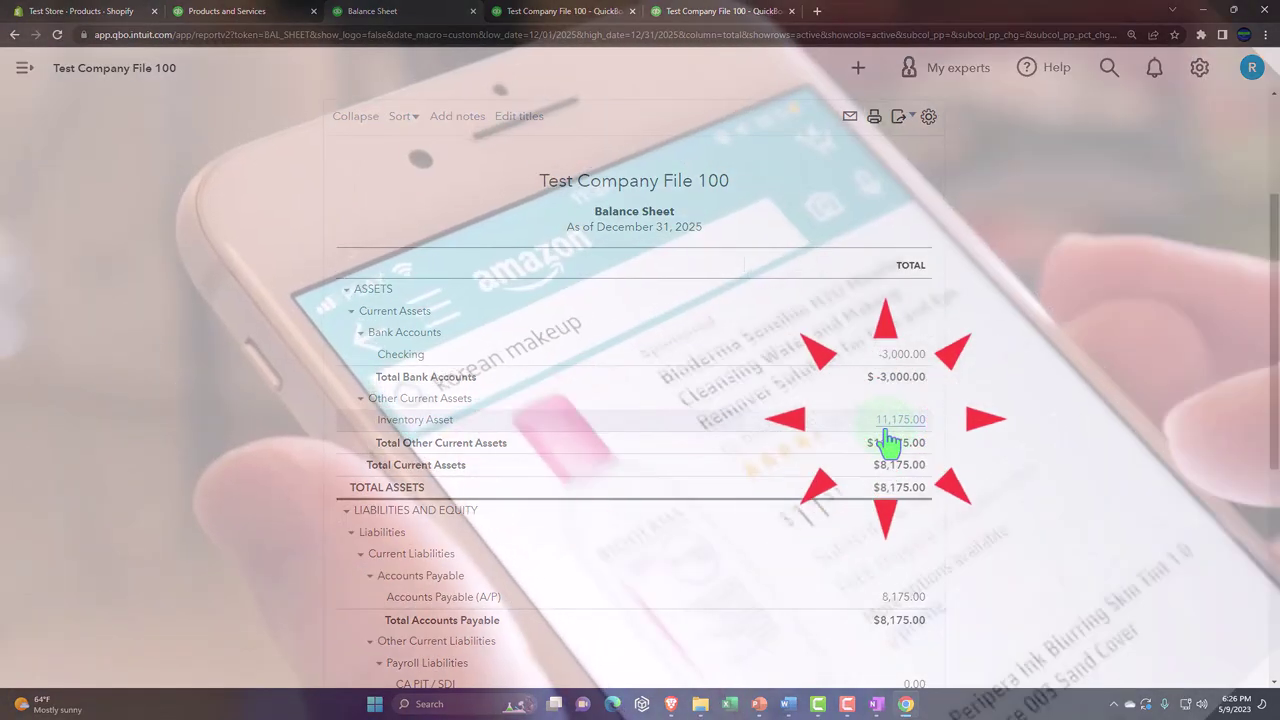